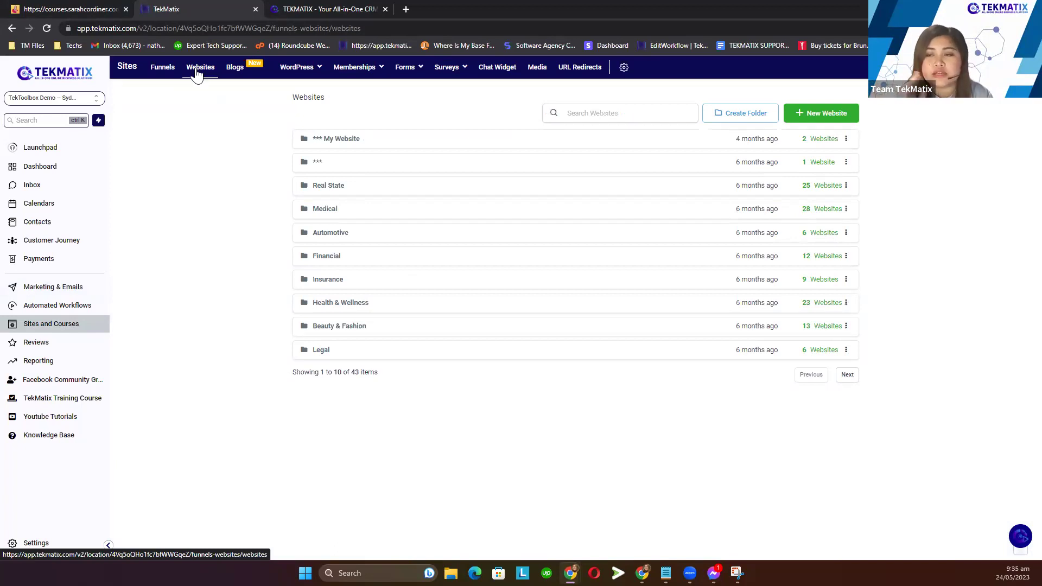
- Browse the new-website template library by the Automotive, Business, Coaching, and Consulting, and Creative categories, then close it
left_click(838, 115)
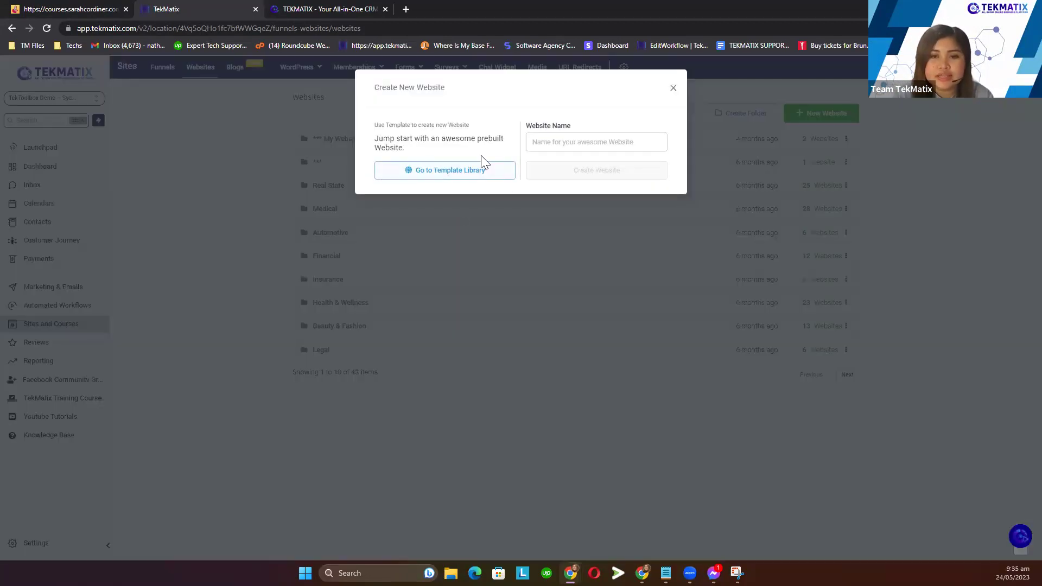
left_click(423, 170)
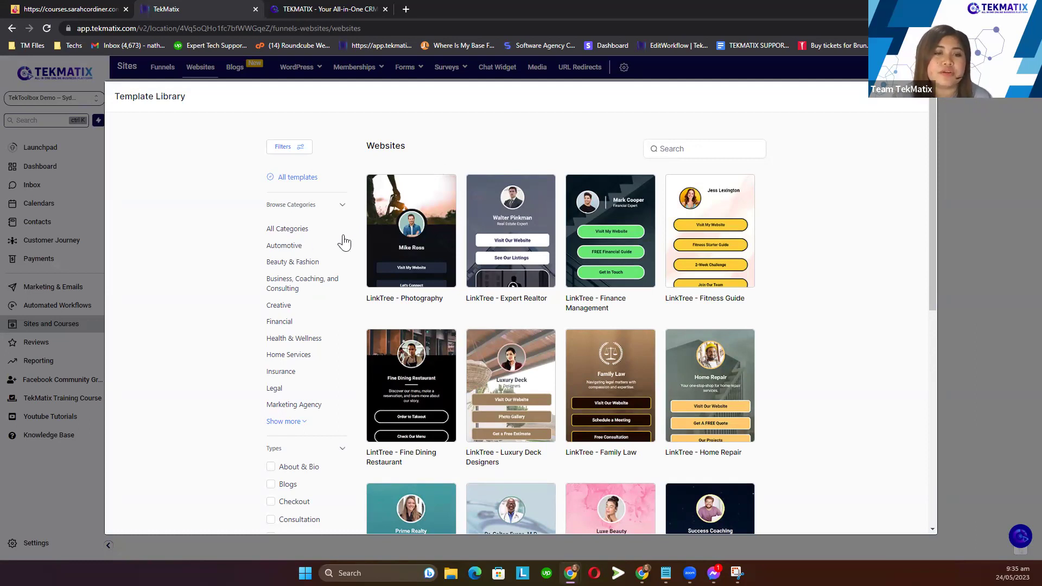
left_click(301, 250)
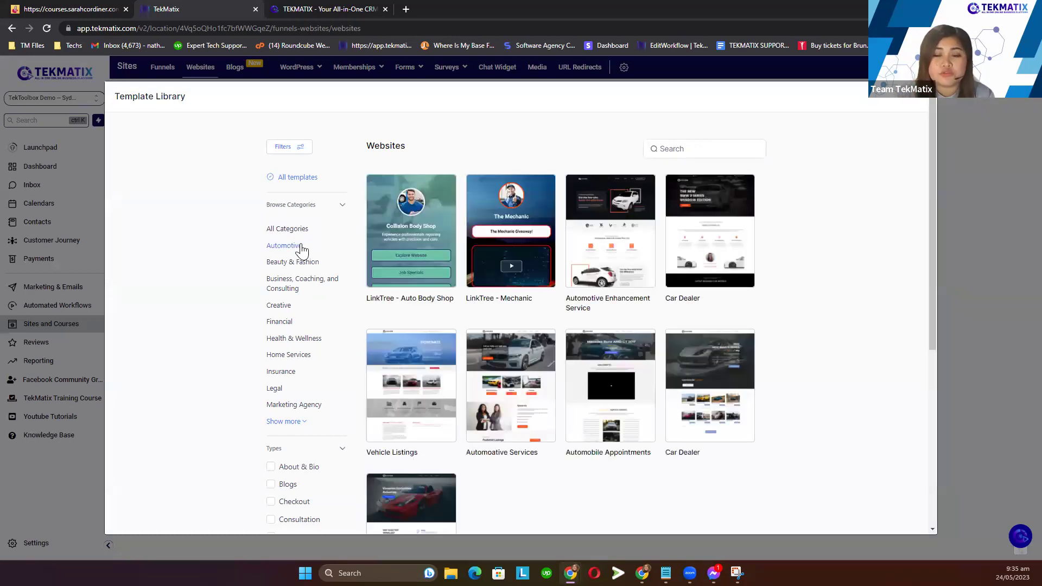
left_click(289, 289)
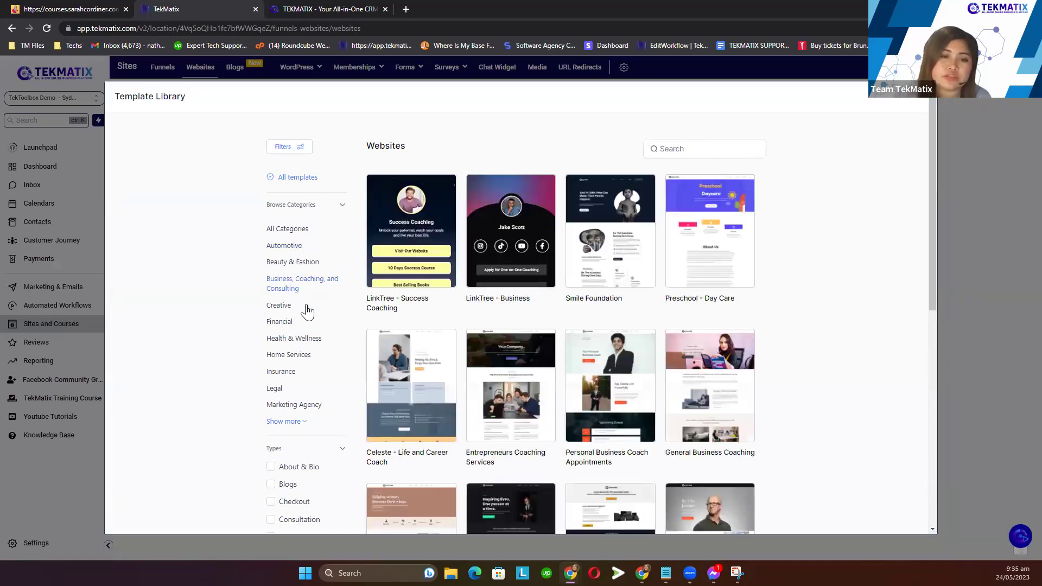
left_click(278, 309)
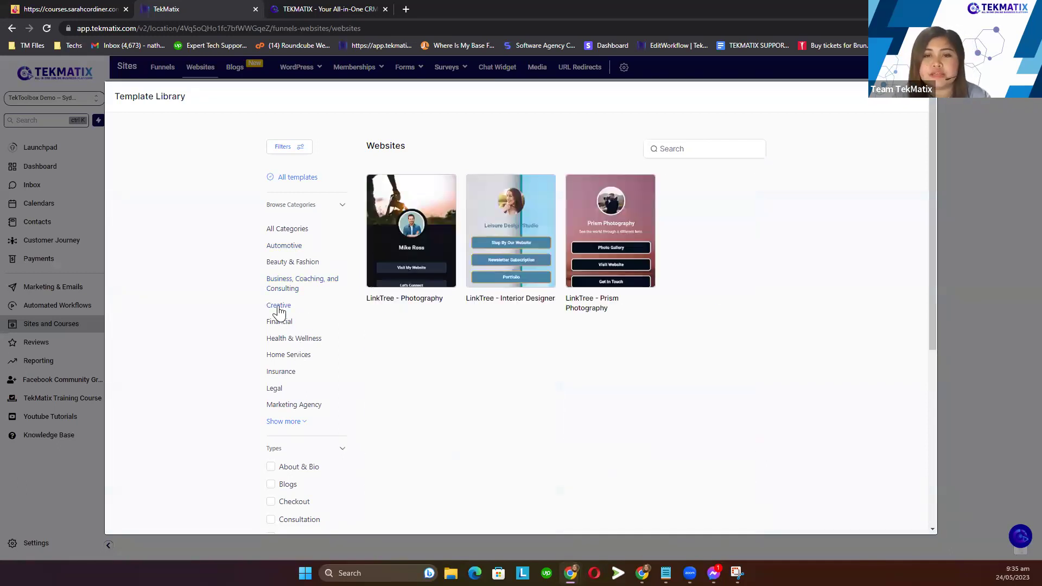
scroll(321, 328, "down", 3)
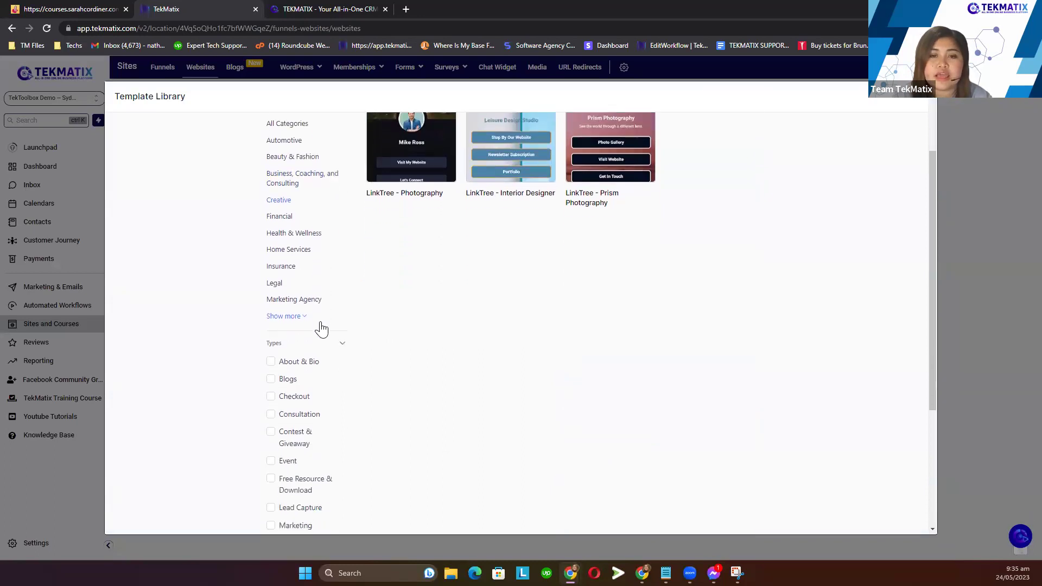
scroll(320, 328, "up", 1)
scroll(321, 328, "up", 2)
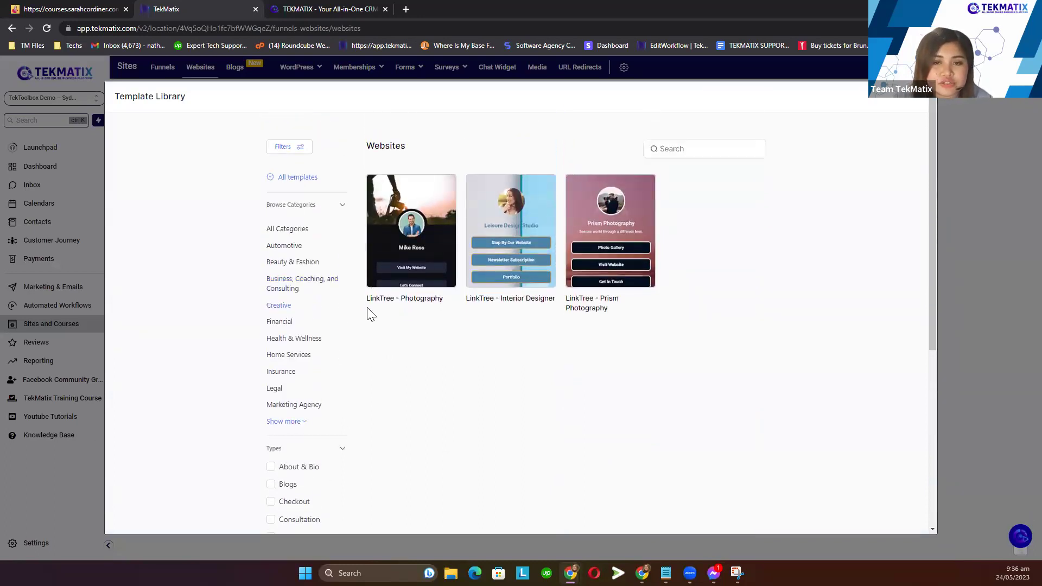
mouse_move(579, 246)
scroll(309, 365, "down", 5)
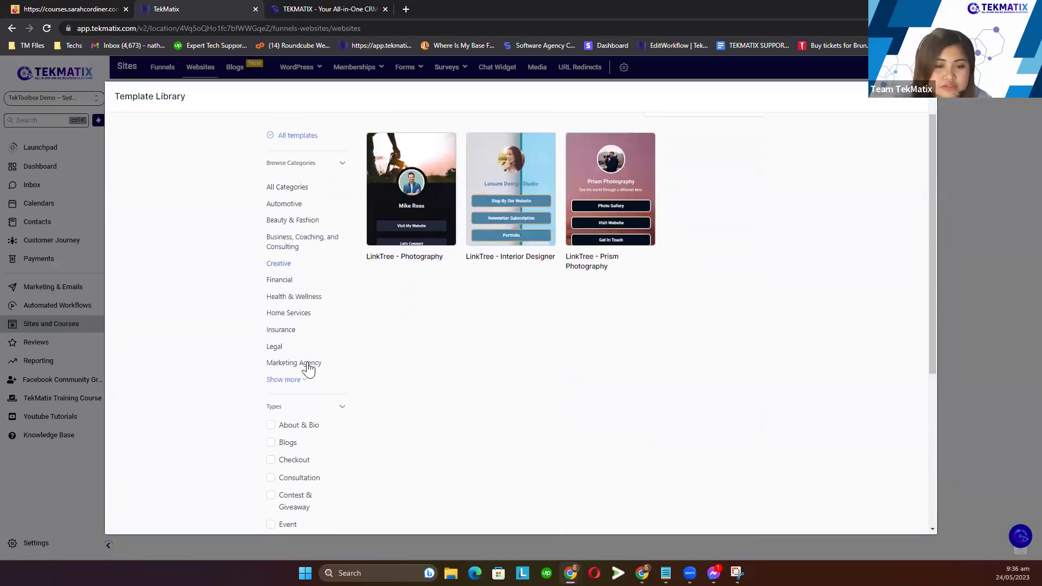
scroll(318, 398, "up", 5)
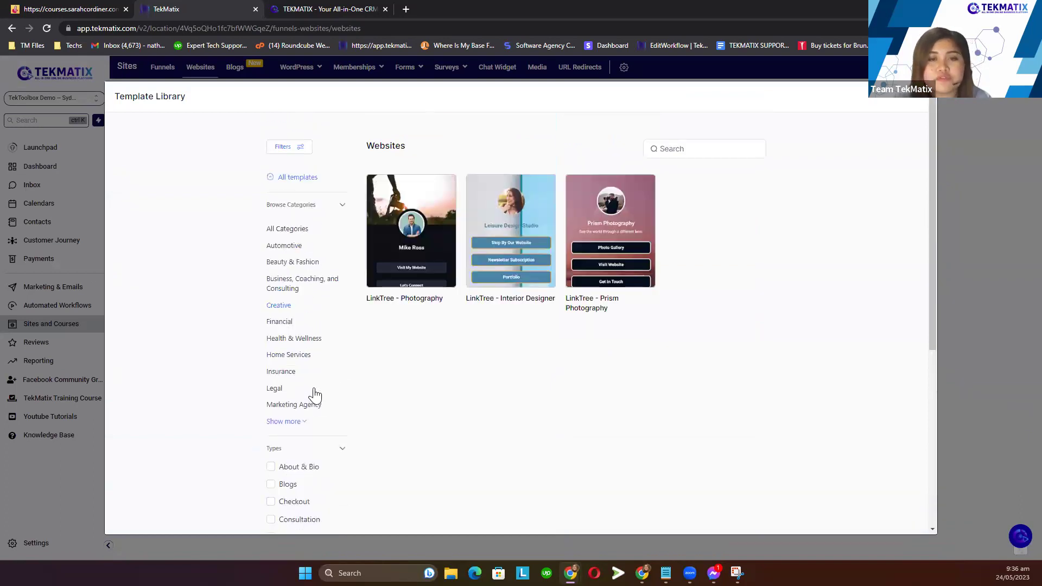
left_click(914, 94)
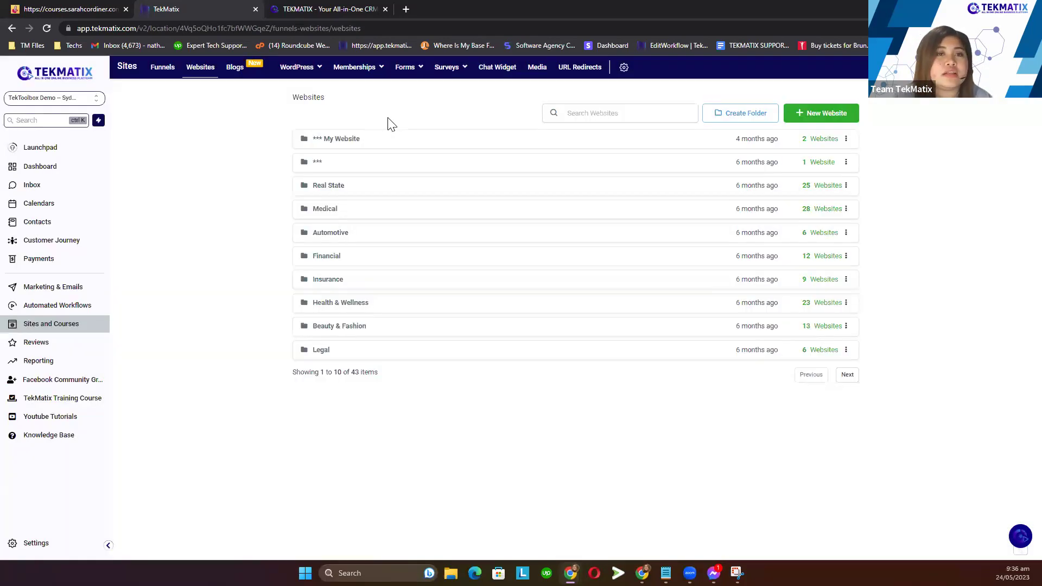
- Start a new website from the template library and look through the available templates
left_click(842, 115)
left_click(463, 172)
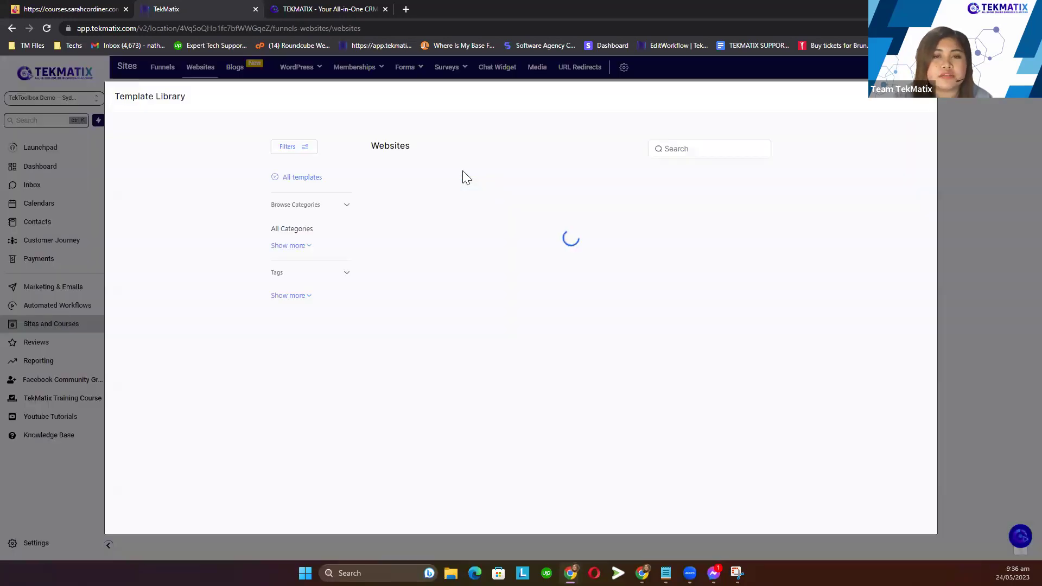
scroll(527, 371, "down", 8)
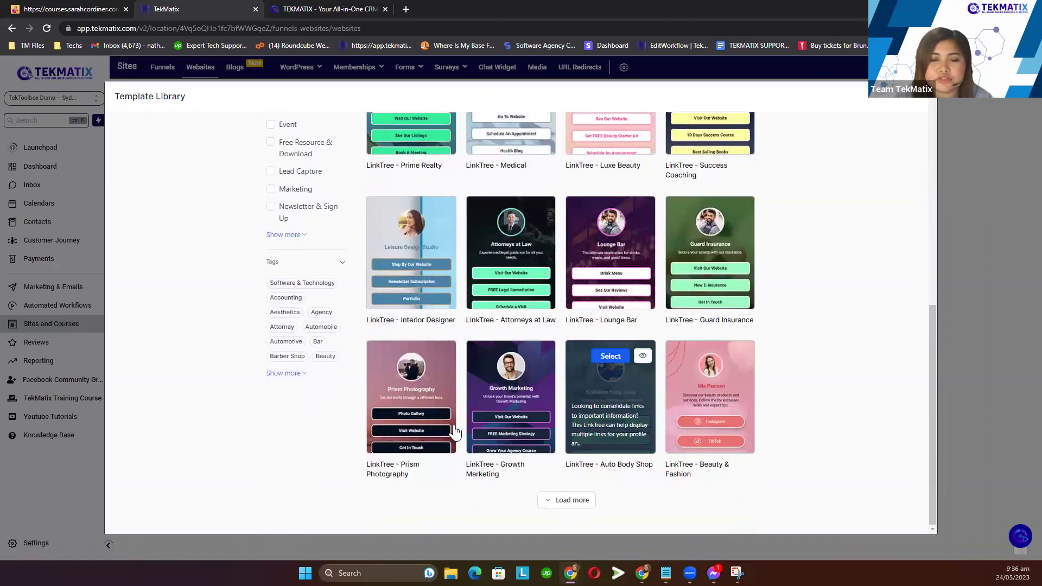
scroll(317, 391, "up", 3)
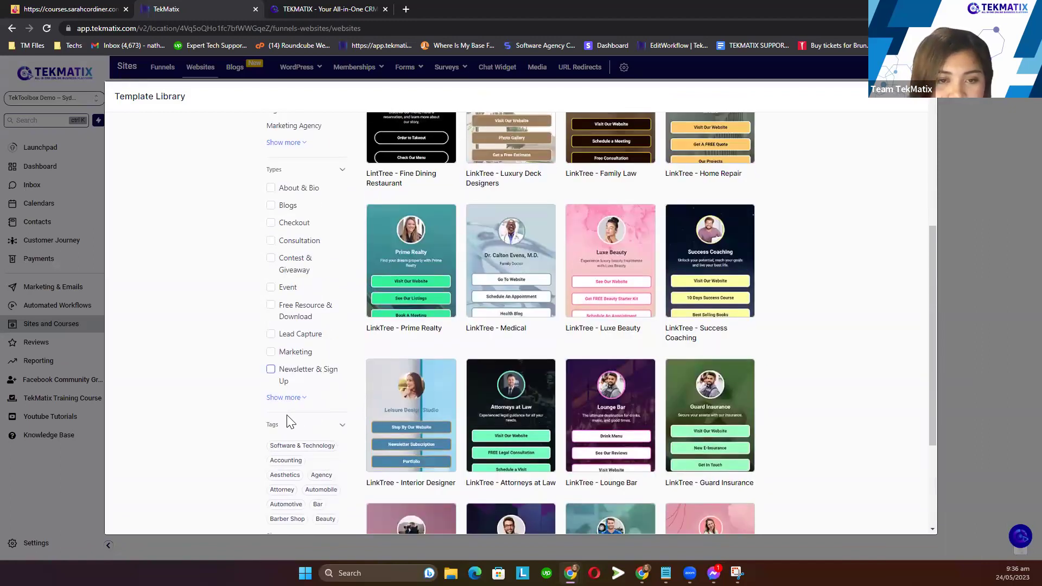
- Expand the full list of template types and filter the templates by About & Bio
left_click(288, 398)
left_click(280, 191)
left_click(271, 190)
left_click(271, 189)
scroll(292, 227, "up", 5)
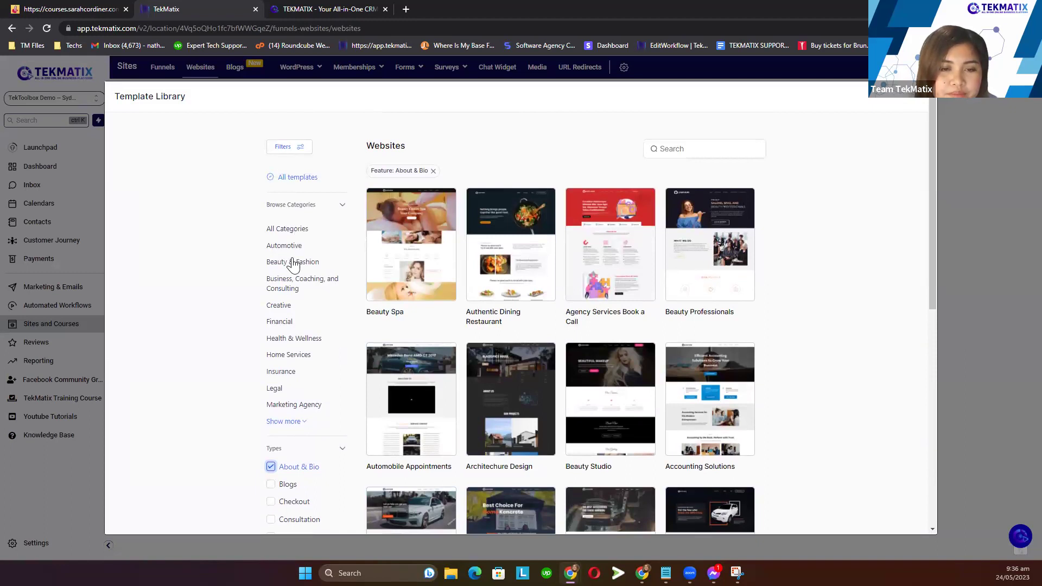
- Limit the templates to the Beauty & Fashion category and look over the matching designs
left_click(291, 264)
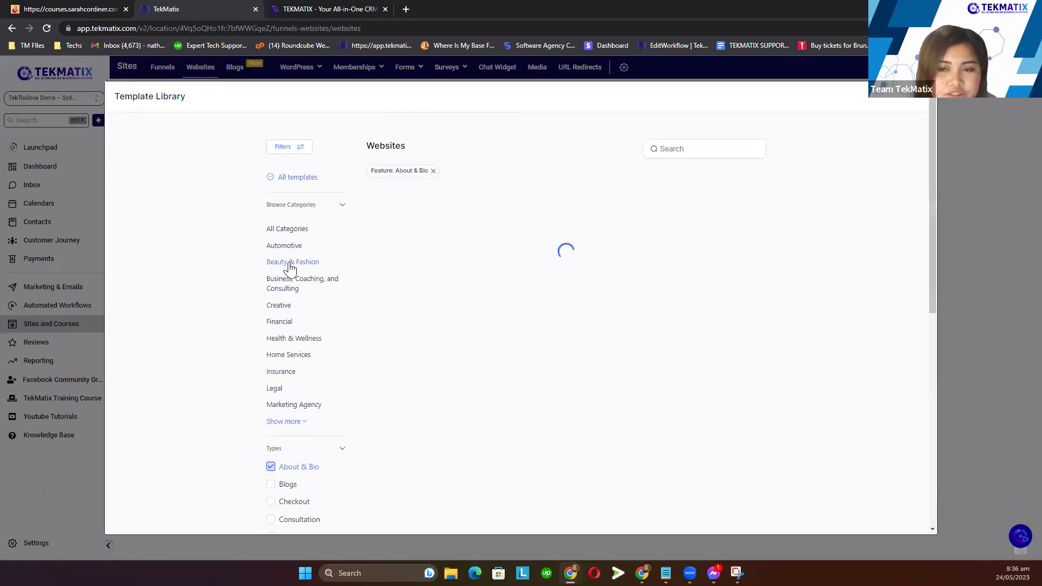
scroll(552, 274, "down", 3)
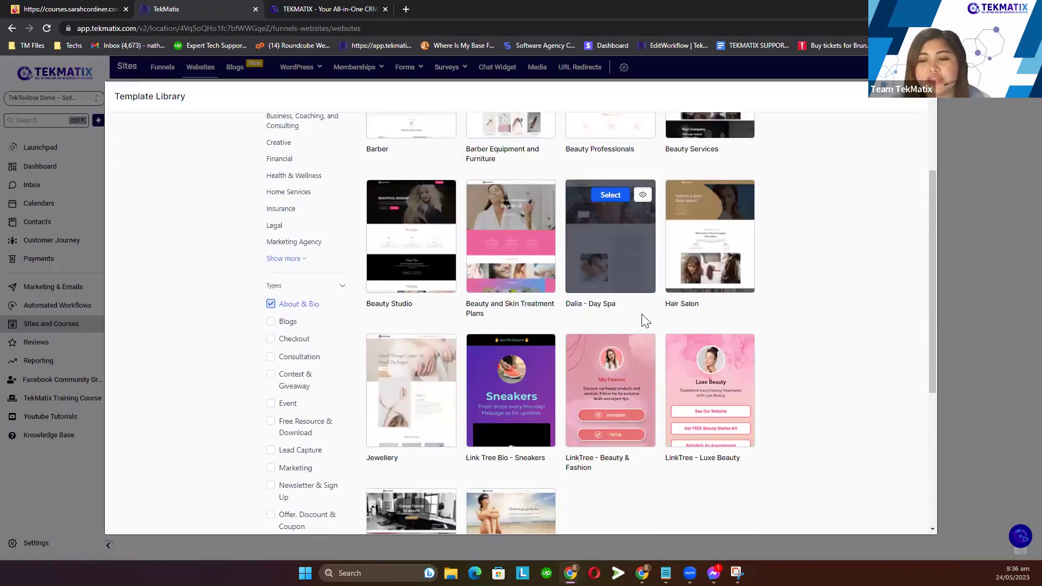
scroll(451, 344, "up", 3)
- Add the Blogs, Checkout, Consultation, Contest & Giveaway, and Event types to the template filter
scroll(333, 389, "down", 2)
left_click(270, 376)
left_click(271, 393)
left_click(270, 411)
left_click(270, 432)
scroll(270, 428, "down", 3)
left_click(270, 298)
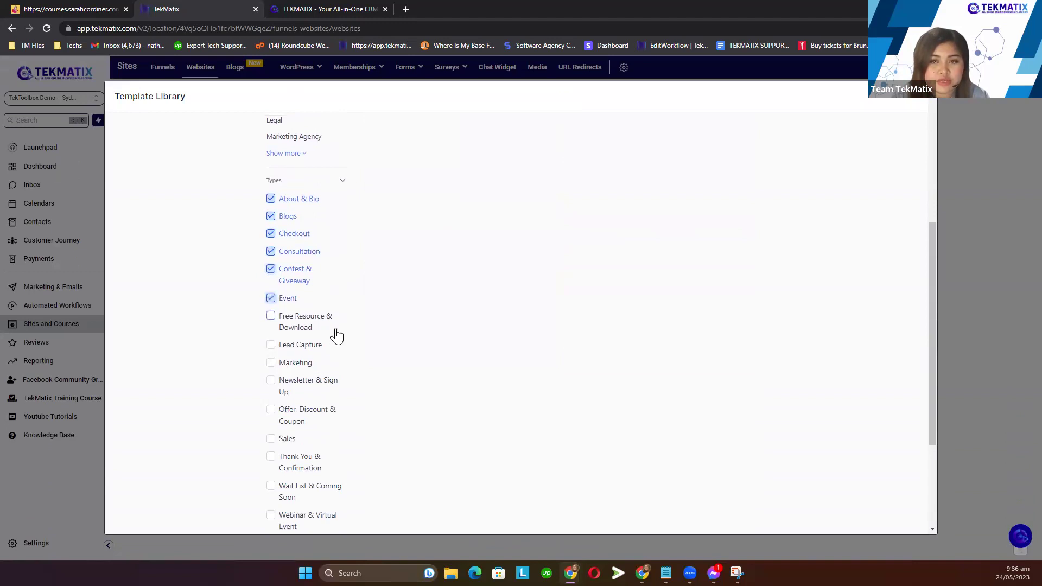
- Open the Beauty Professionals template and review its page preview and description
scroll(344, 340, "up", 4)
scroll(530, 396, "up", 1)
mouse_move(396, 250)
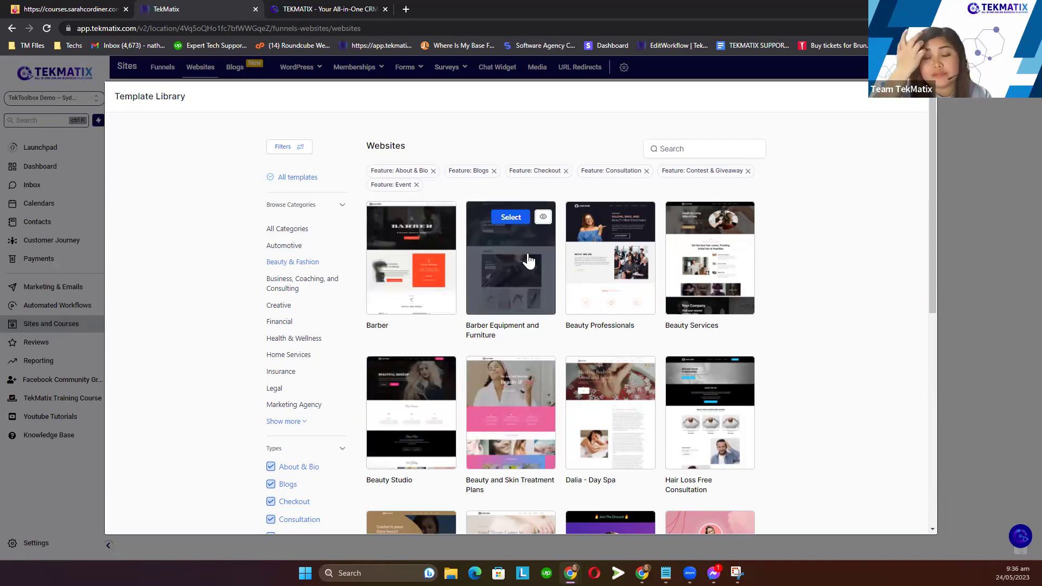
left_click(619, 254)
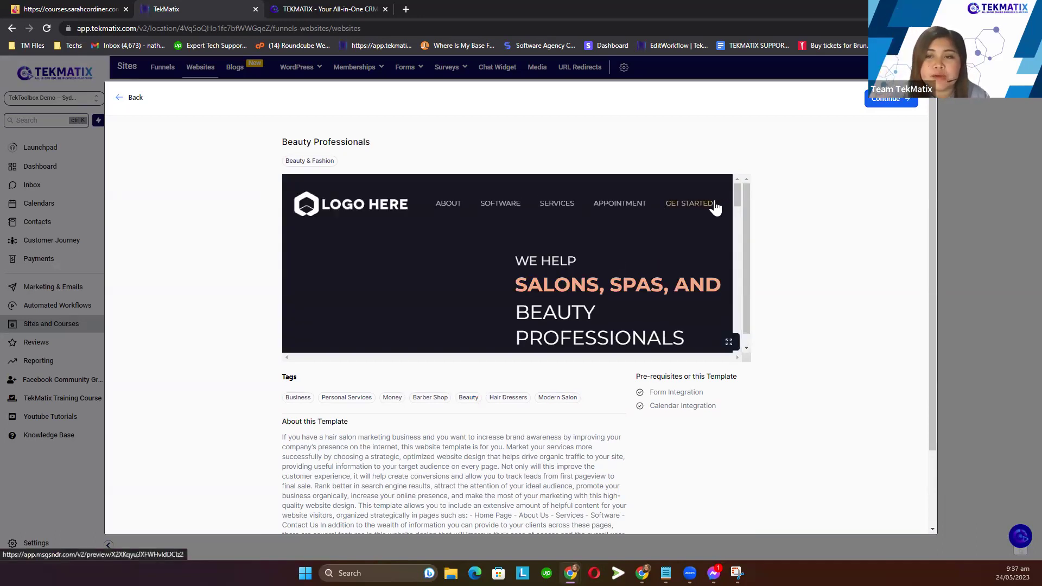
left_click_drag(737, 195, 742, 370)
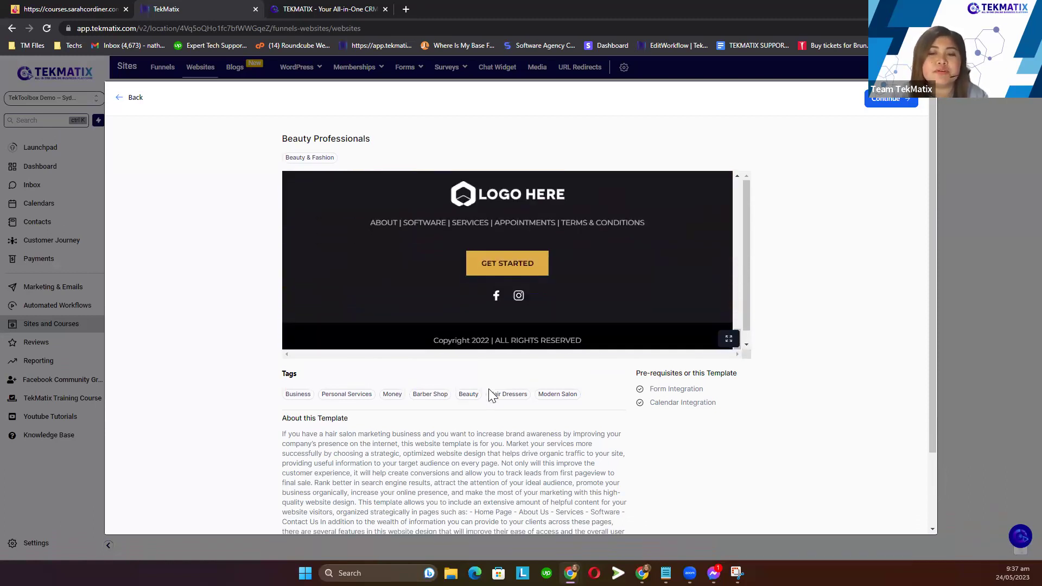
scroll(489, 389, "down", 2)
scroll(489, 389, "up", 2)
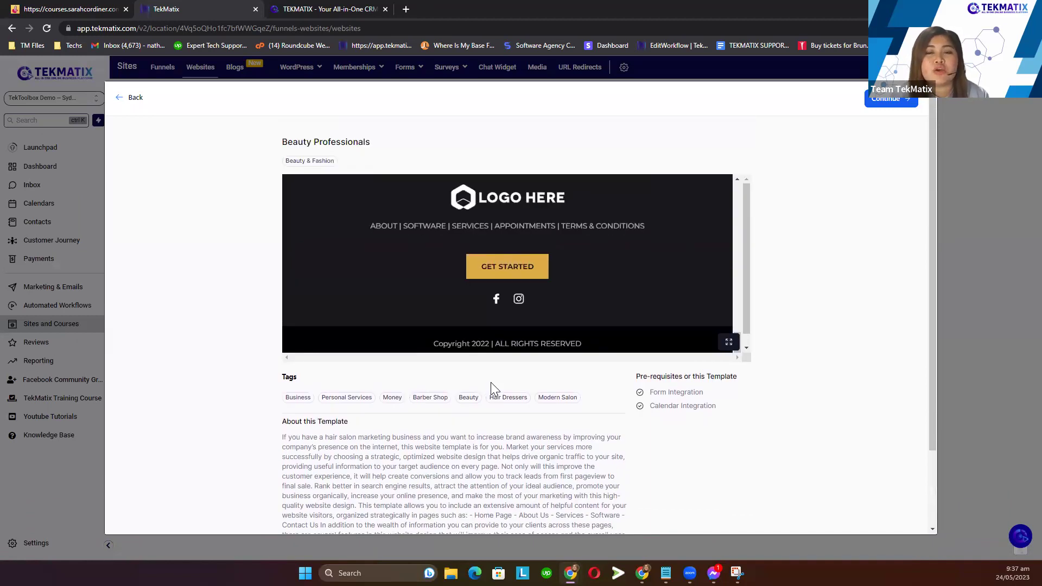
scroll(584, 259, "up", 5)
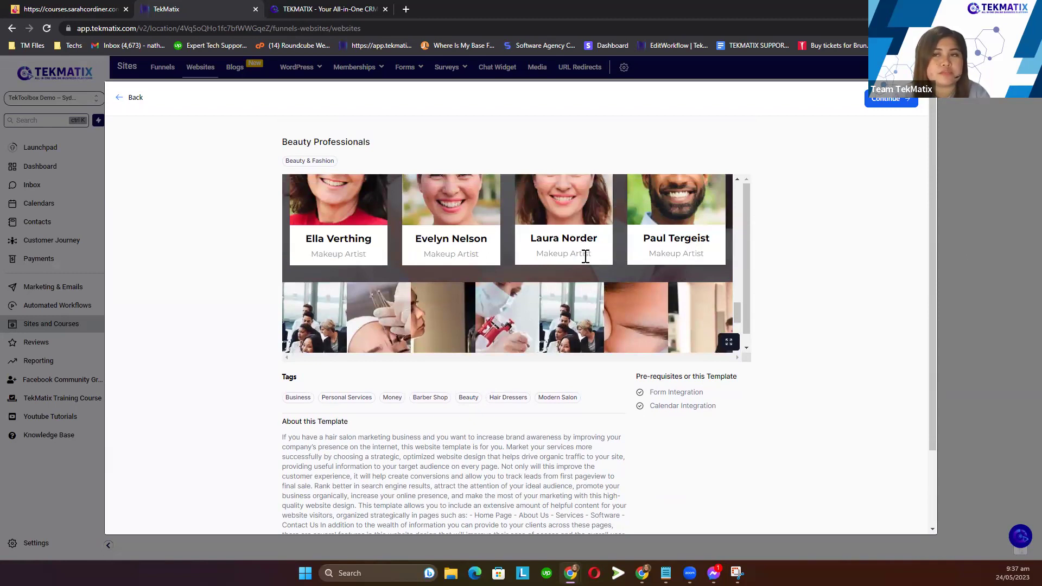
scroll(578, 266, "up", 5)
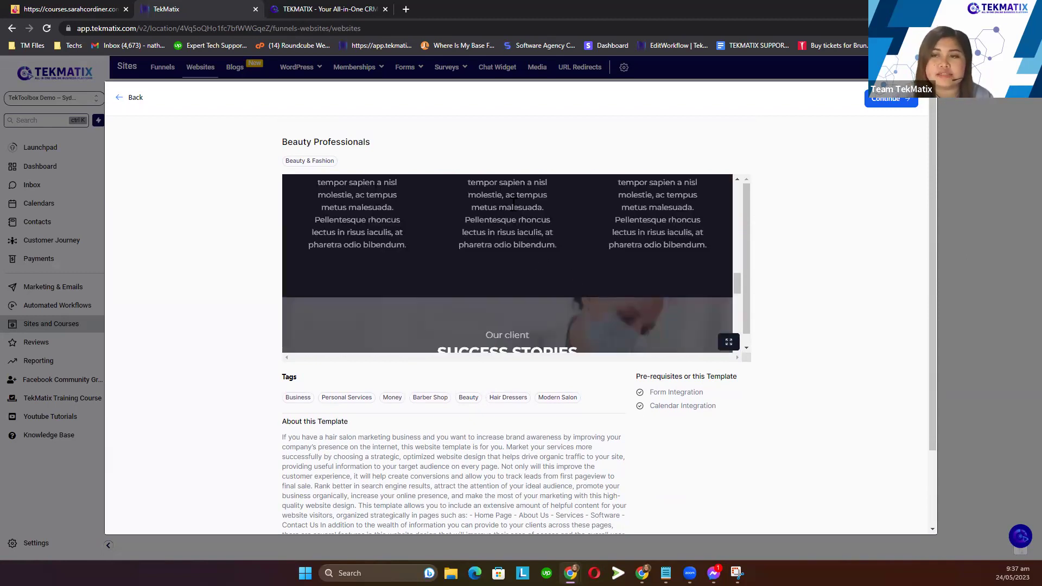
- Accept the image usage terms and add the Beauty Professionals template to the account
left_click(900, 108)
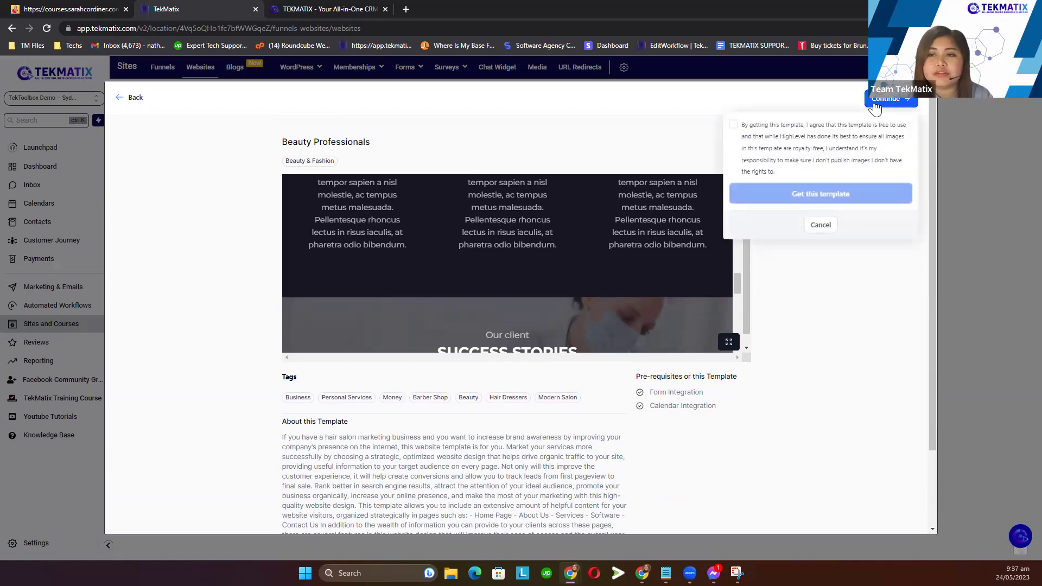
left_click(733, 125)
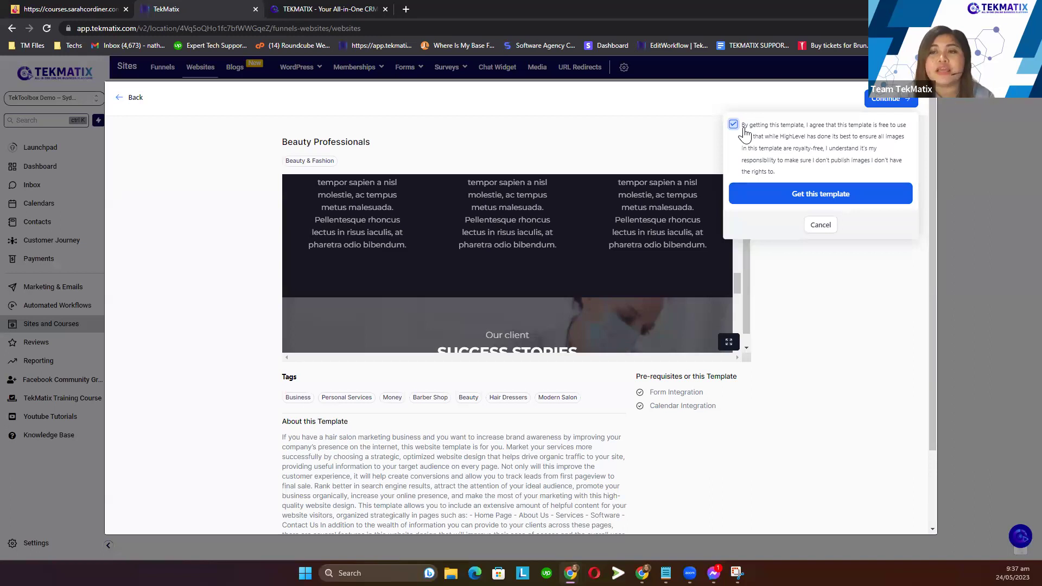
left_click(823, 194)
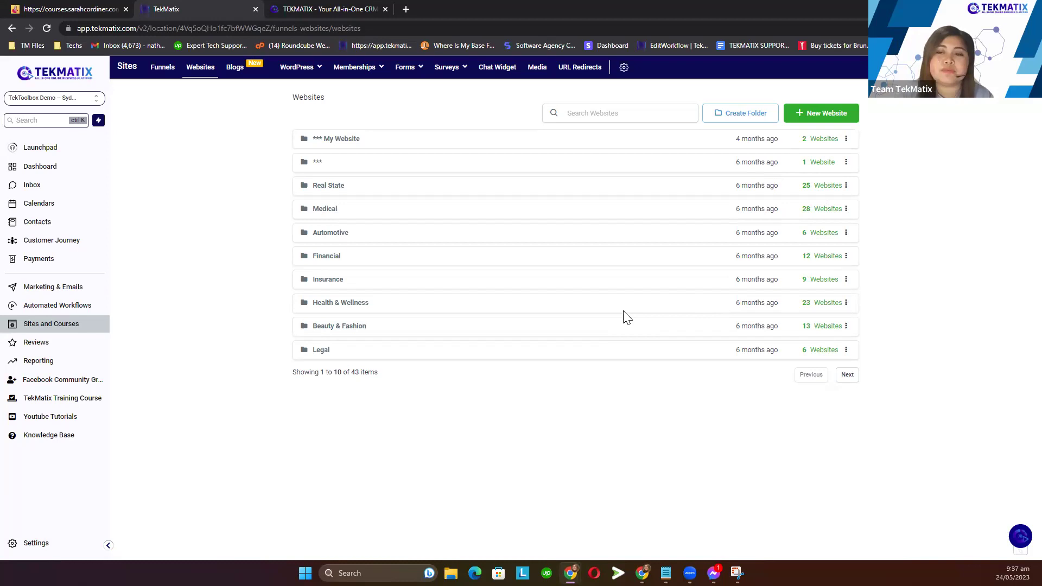
- Go to the second page of the websites list, reloading it to find the newly added site
left_click(847, 379)
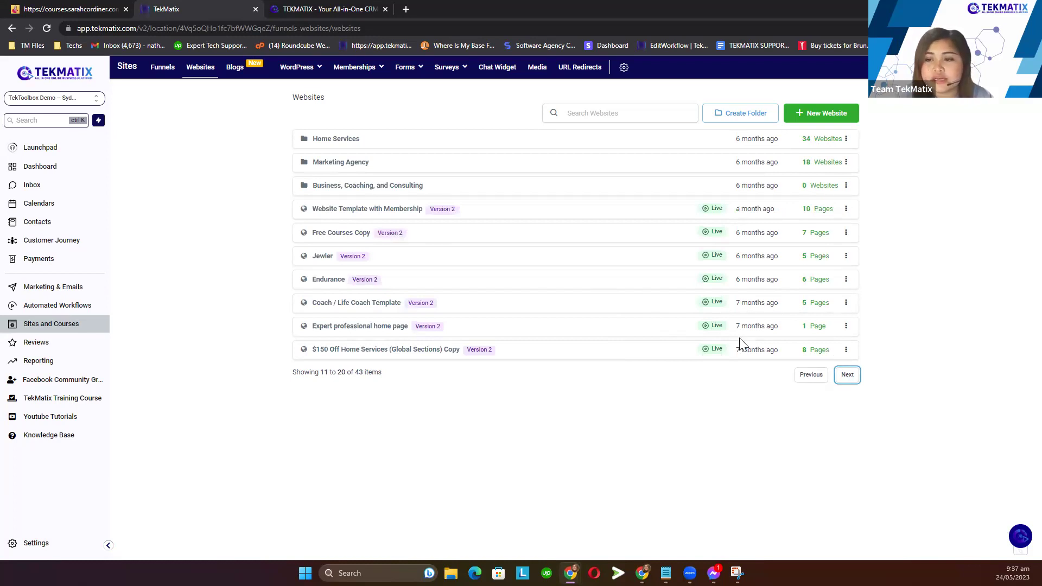
left_click(811, 374)
left_click(848, 380)
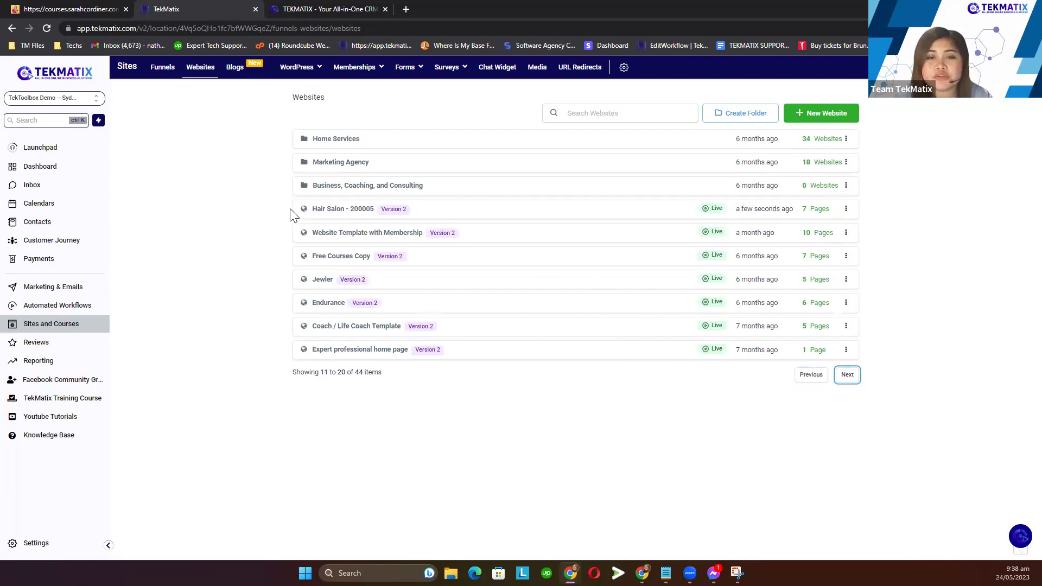
- Check the name and last-updated time of the newly added Hair Salon - 200005 website against the other entries
left_click_drag(310, 210, 363, 221)
mouse_move(438, 215)
left_mouse_down()
mouse_move(307, 218)
mouse_move(453, 219)
left_mouse_up()
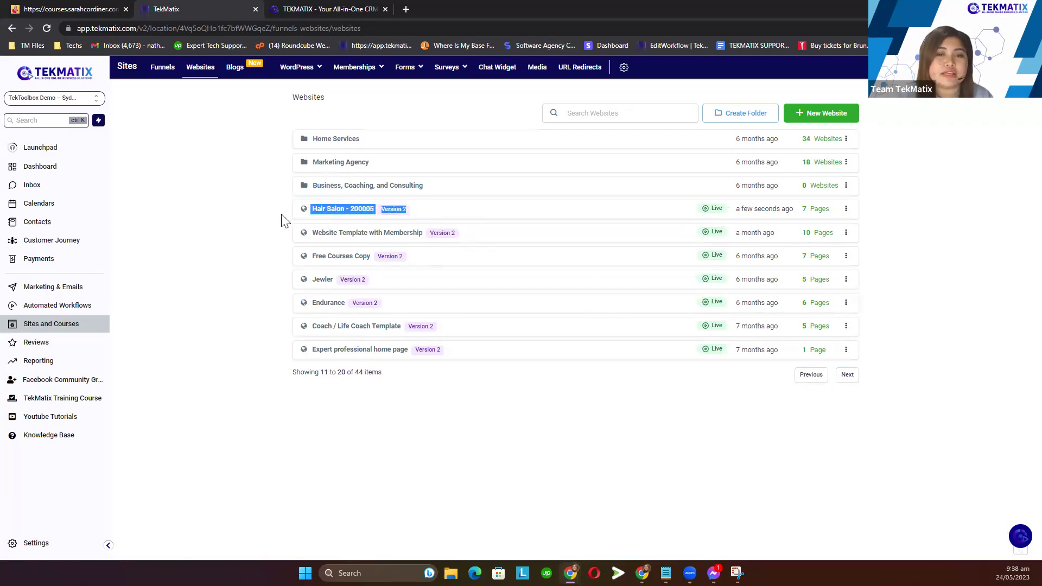
left_click(356, 215)
left_click_drag(730, 142, 783, 141)
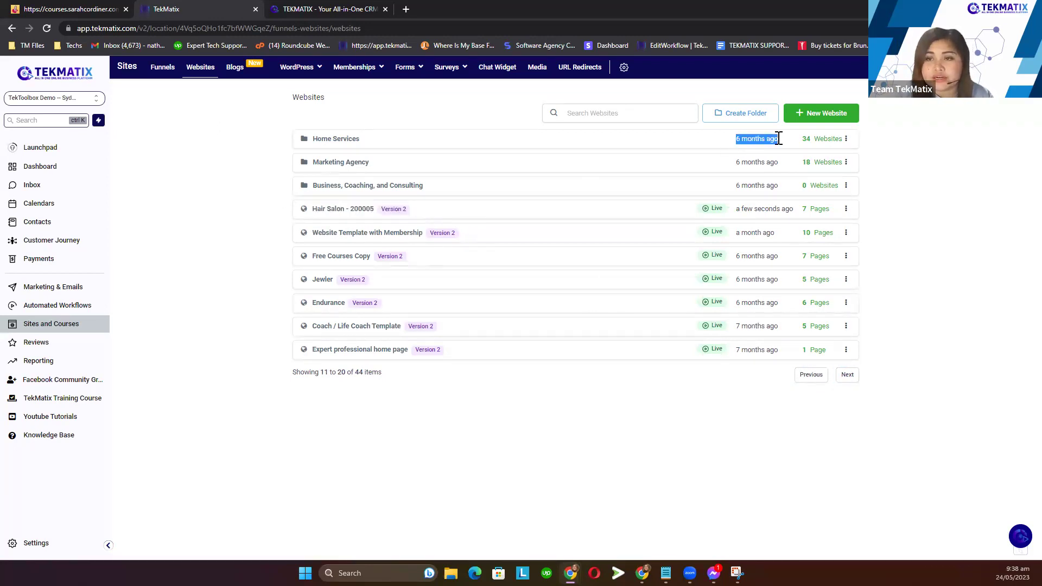
left_click(878, 213)
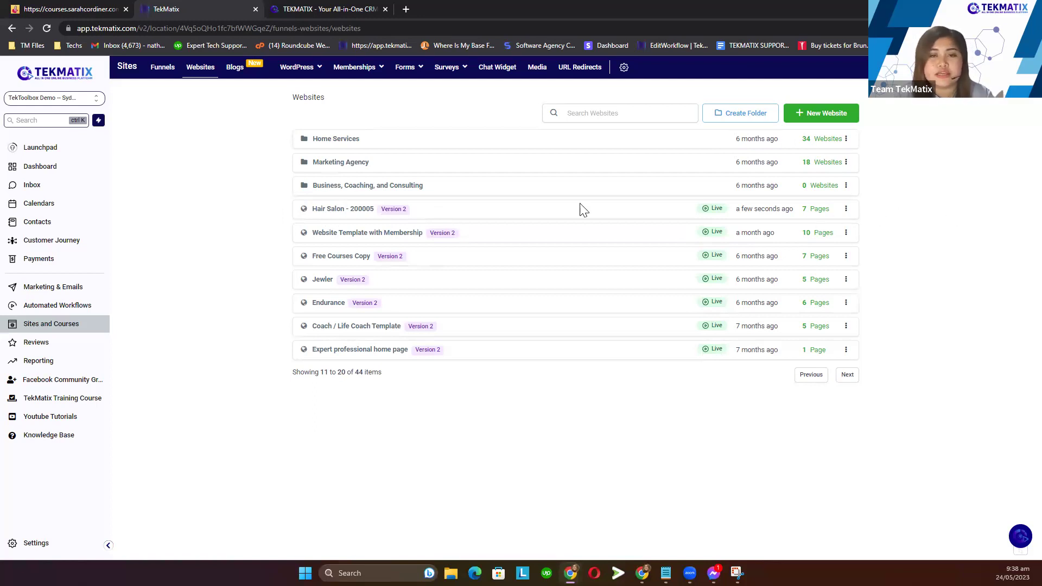
left_click_drag(735, 209, 806, 213)
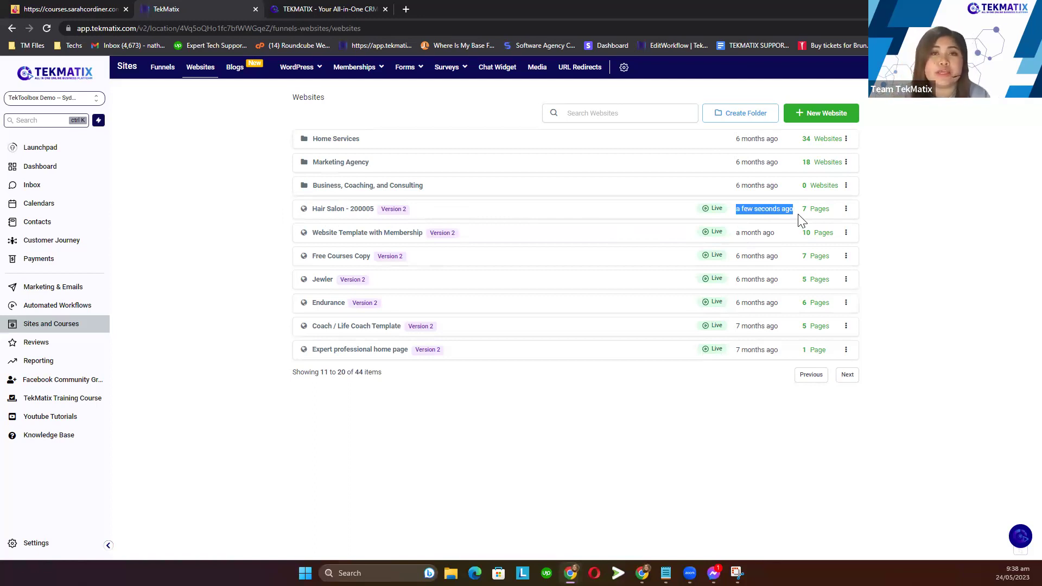
- Open the Hair Salon - 200005 website and preview its Home page in a new browser tab
left_click(355, 212)
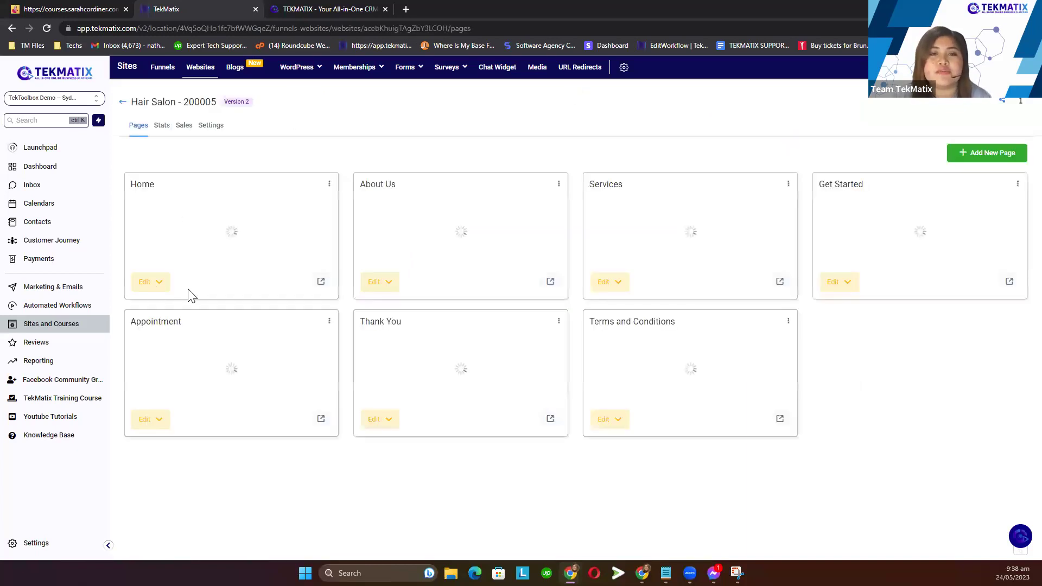
left_click(324, 283)
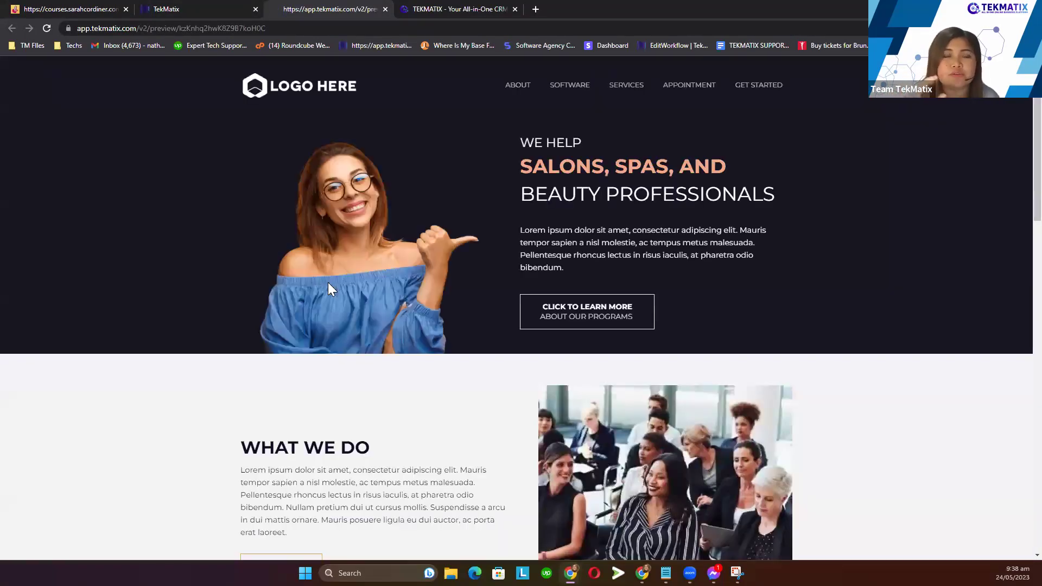
scroll(326, 285, "down", 20)
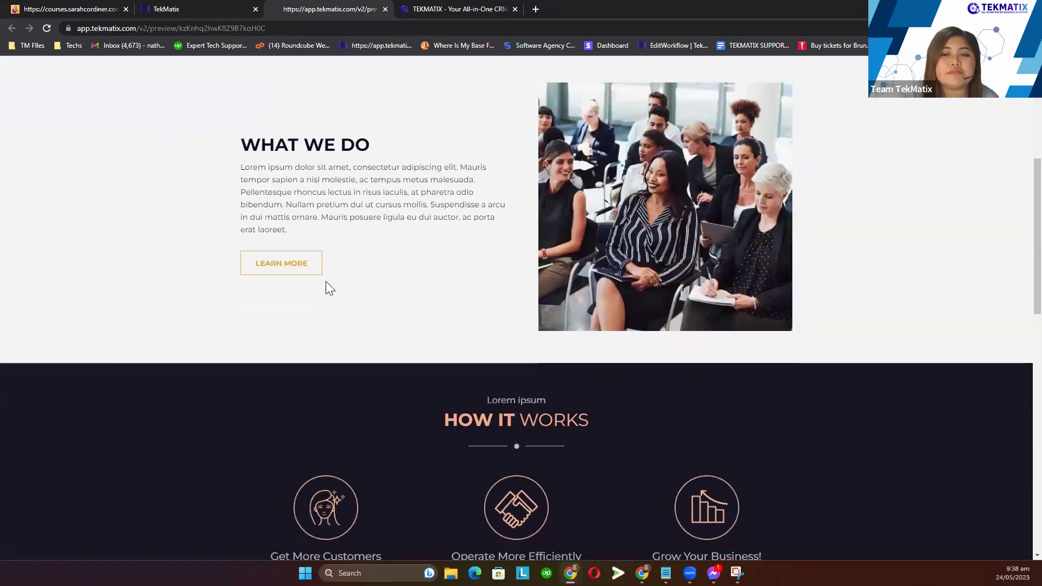
- Examine the top section of the Home page preview, marking its image and headline as areas that can be customized
scroll(325, 288, "up", 20)
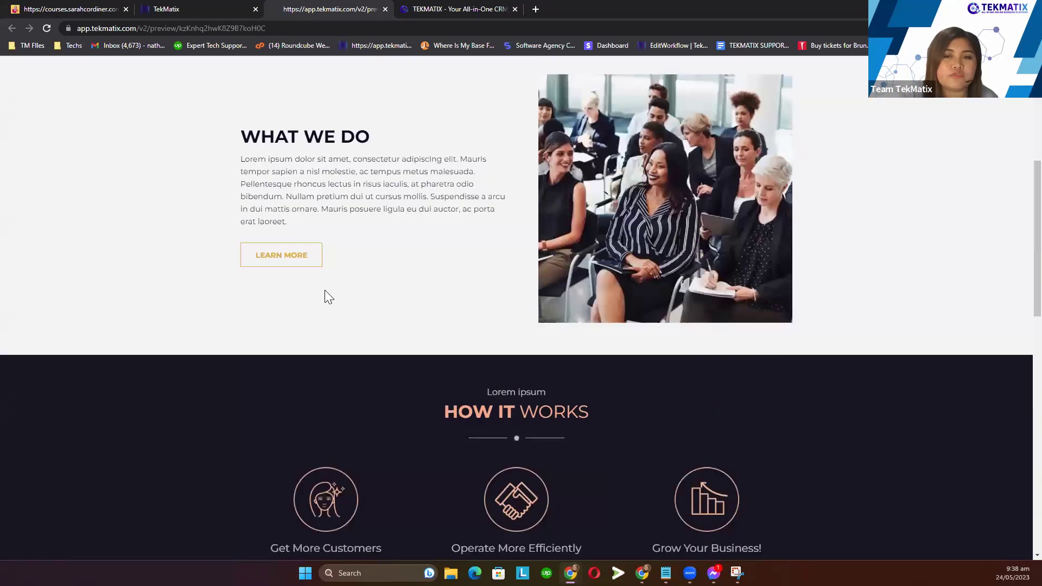
left_click(582, 85)
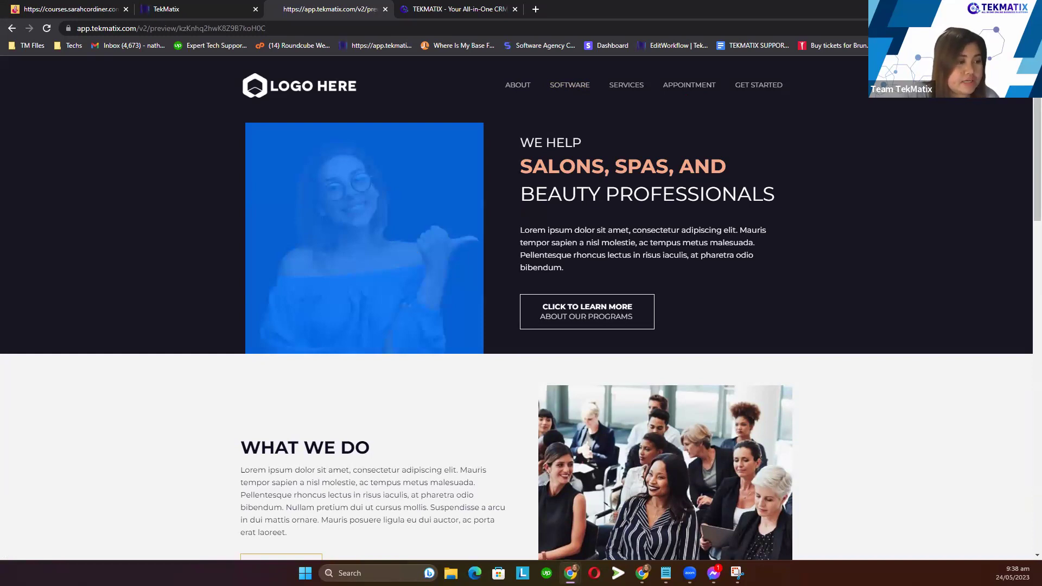
left_click_drag(369, 142, 315, 135)
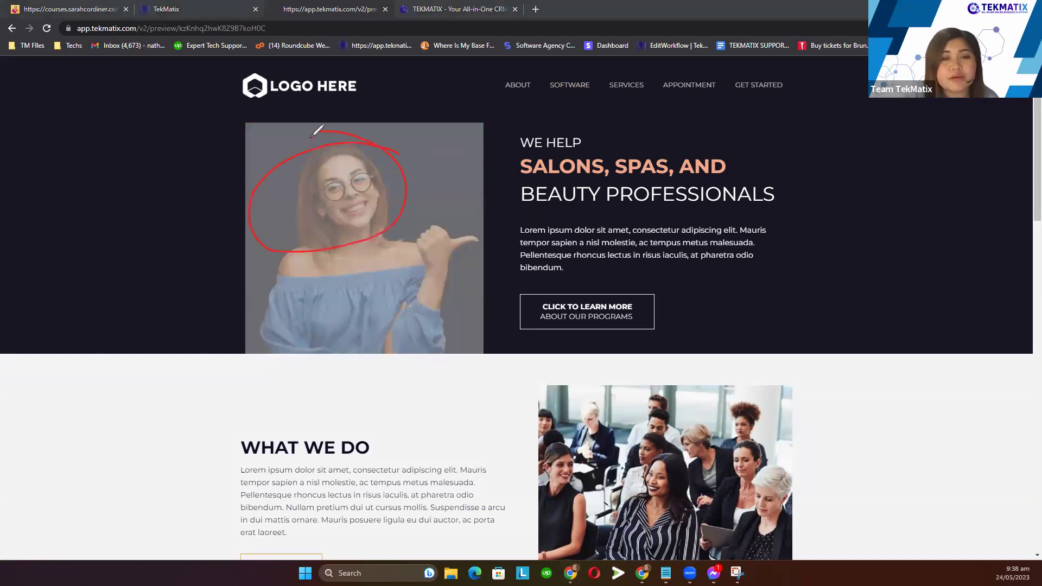
mouse_move(799, 164)
left_mouse_down()
mouse_move(743, 163)
mouse_move(737, 176)
left_mouse_up()
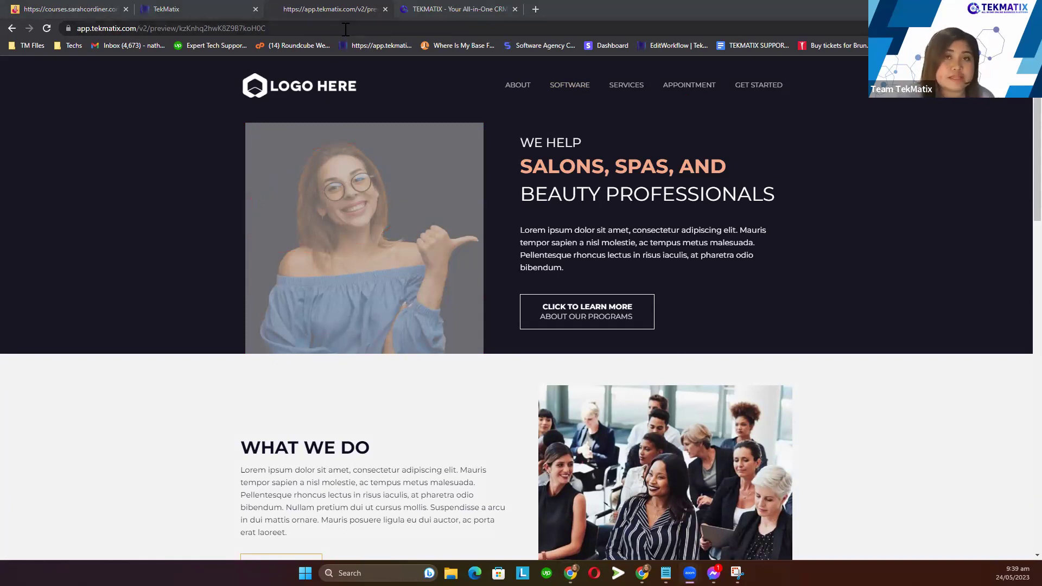
- Return to TekMatix, go back to the websites list and reopen Hair Salon - 200005 from its second page
left_click(188, 8)
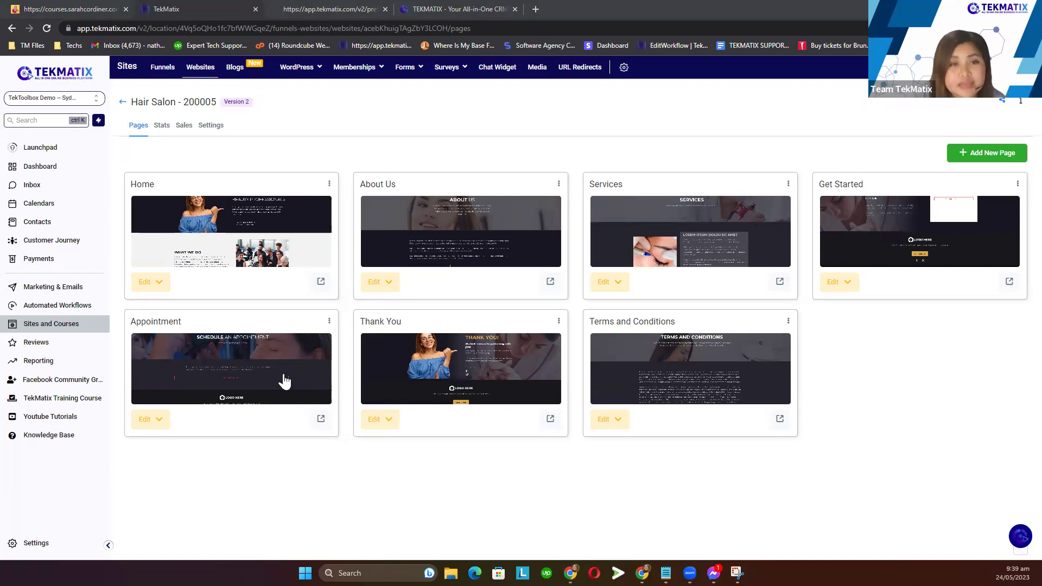
left_click(123, 103)
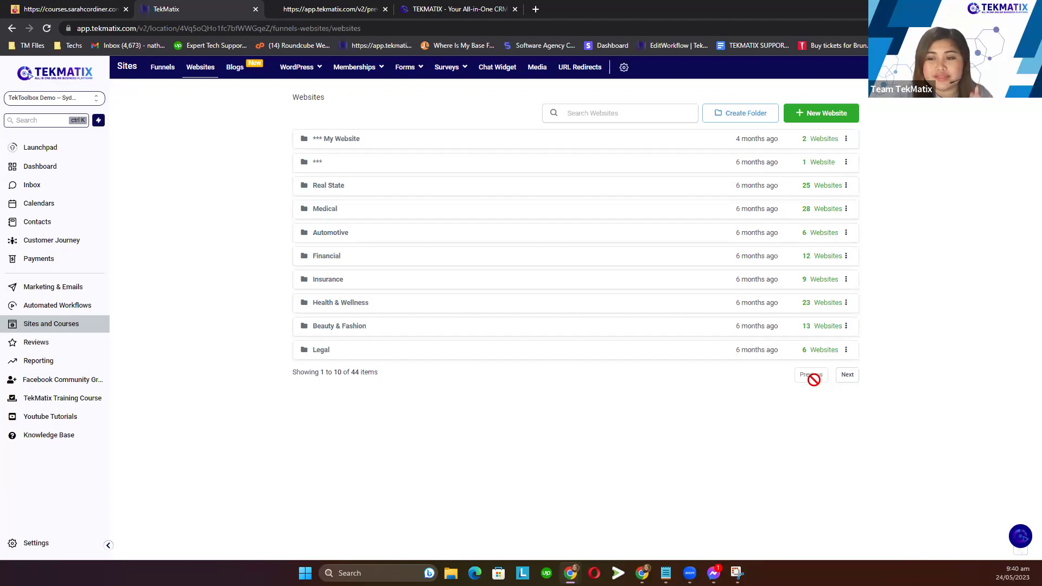
left_click(840, 381)
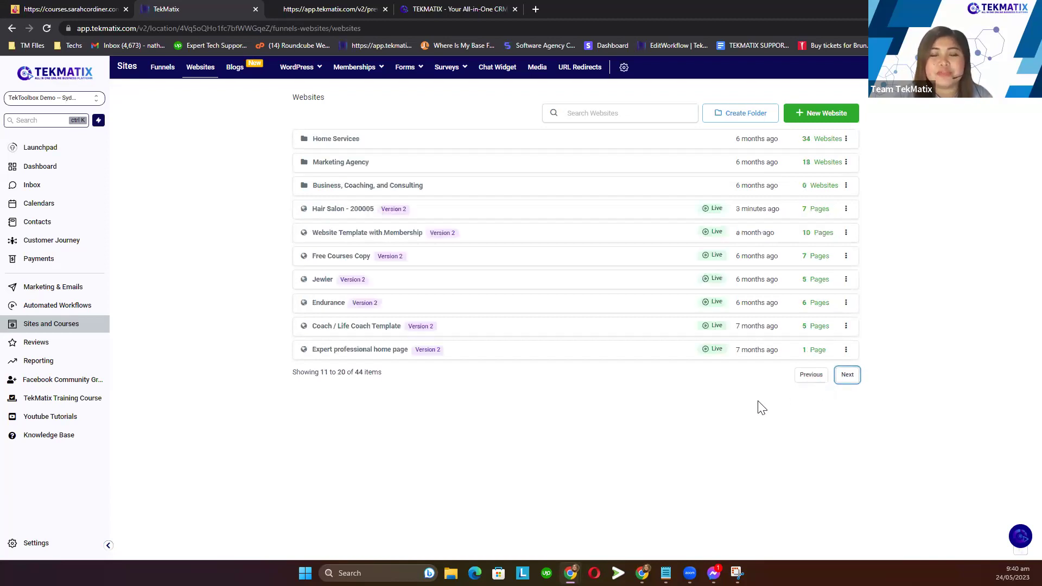
left_click(354, 210)
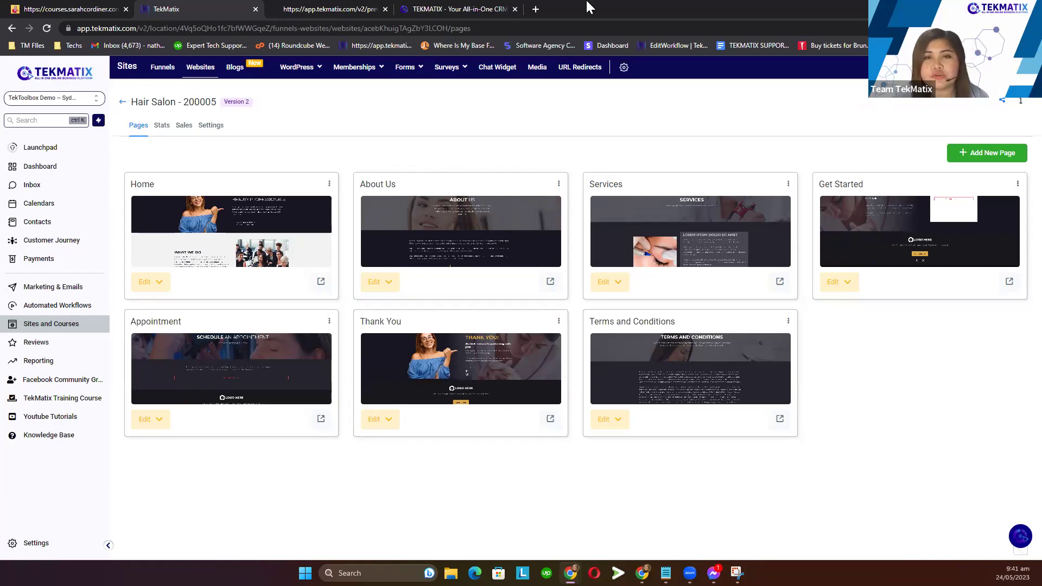
- Open the Book a Call page on tekmatix.com and review the Tekspert call and hire options for each timezone
left_click(496, 9)
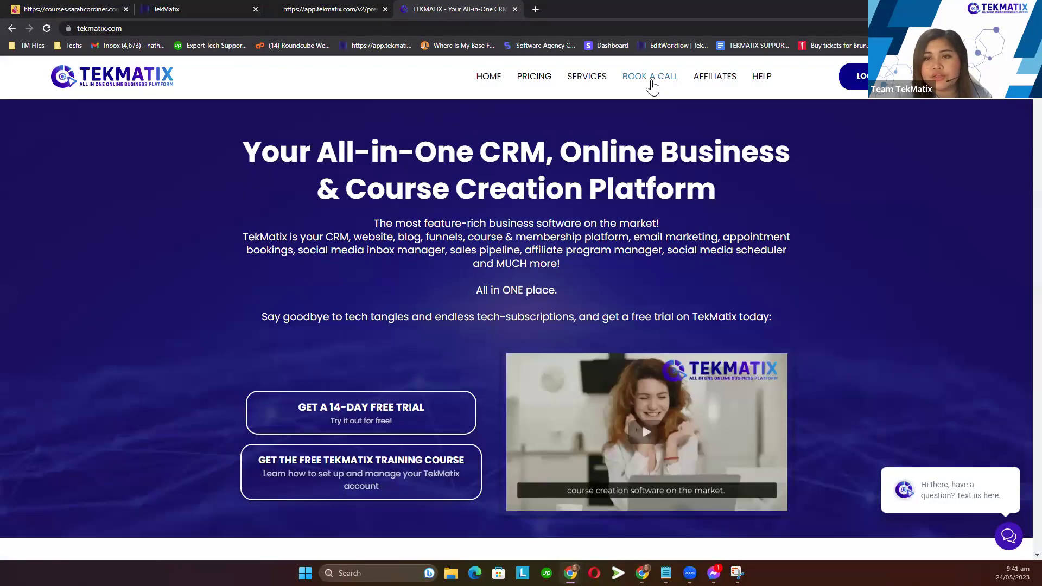
left_click(651, 85)
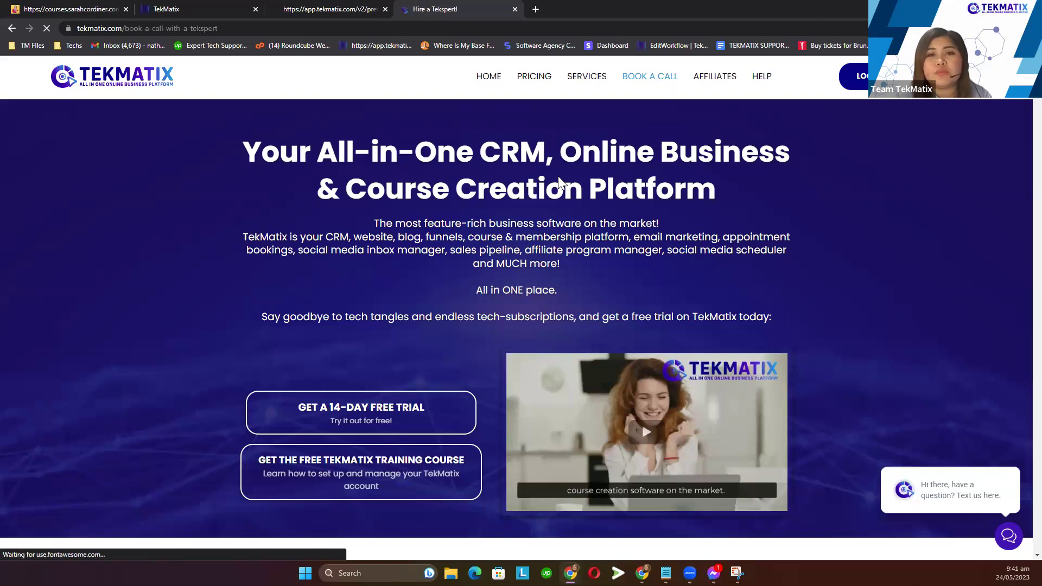
scroll(380, 326, "down", 5)
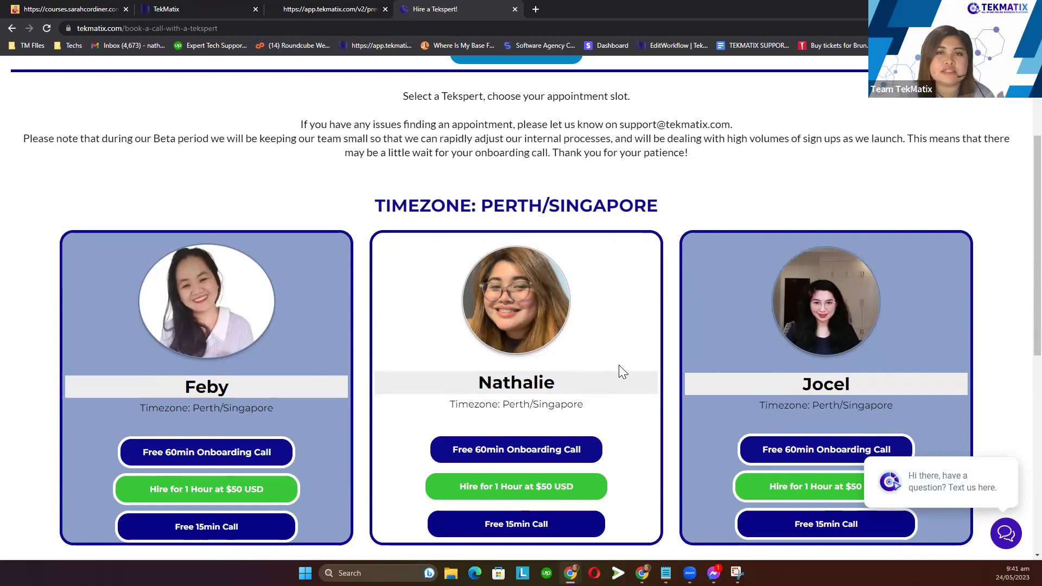
scroll(619, 364, "down", 7)
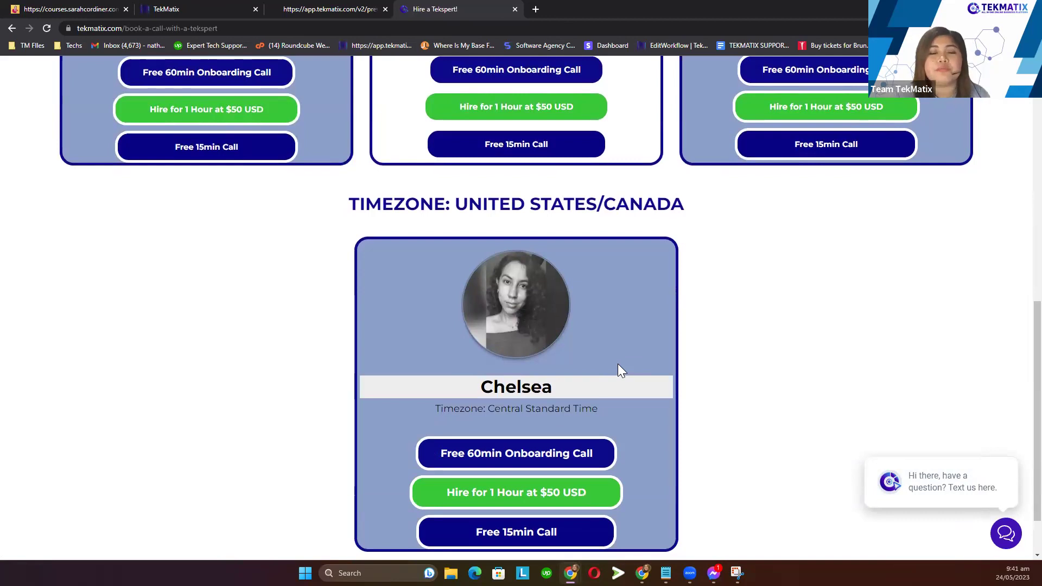
scroll(618, 369, "down", 2)
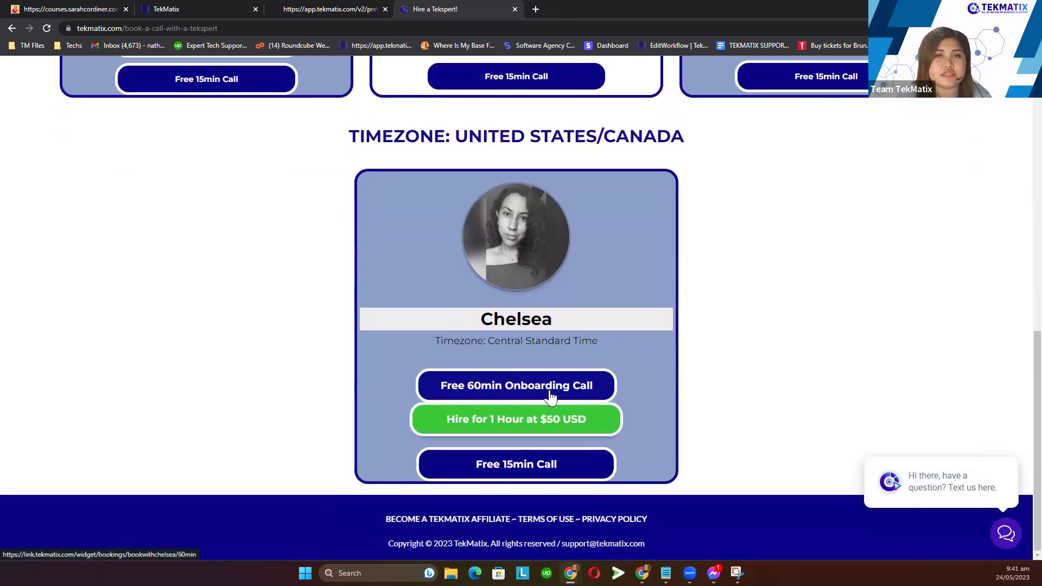
scroll(552, 313, "up", 1)
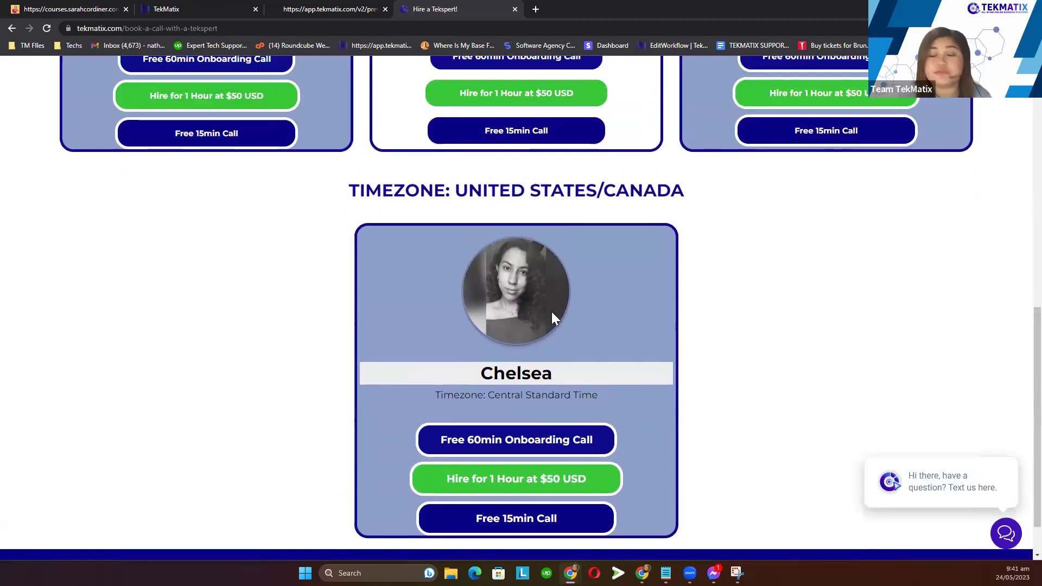
scroll(551, 310, "up", 8)
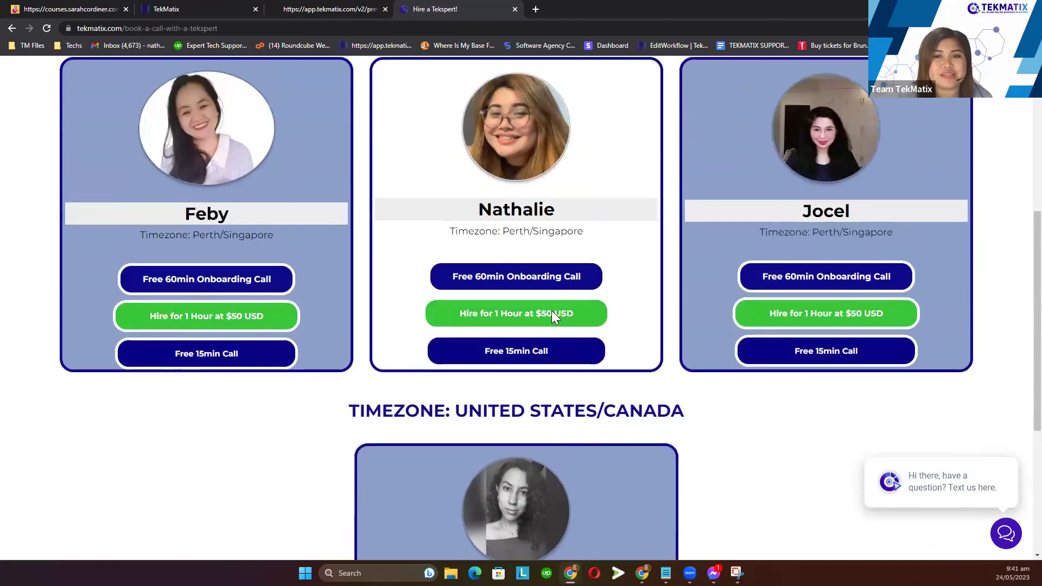
- Close the courses.sarahcordiner.com tab, open sarahcordiner.com in a new tab and minimize its chat popup
left_click(238, 7)
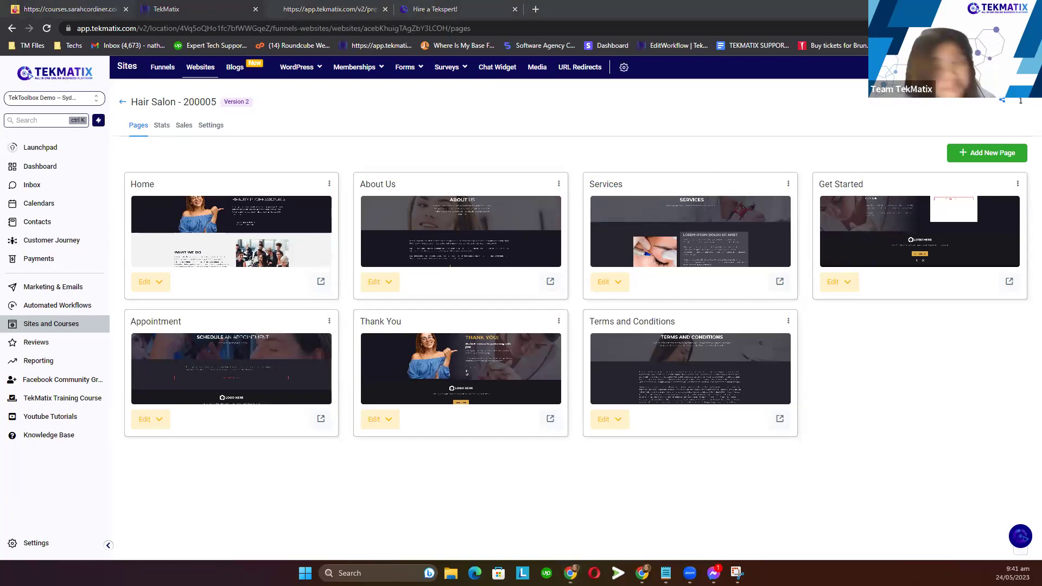
left_click(536, 9)
left_click(77, 9)
key("ctrl+w")
left_click(426, 9)
left_click(425, 29)
type("sar=")
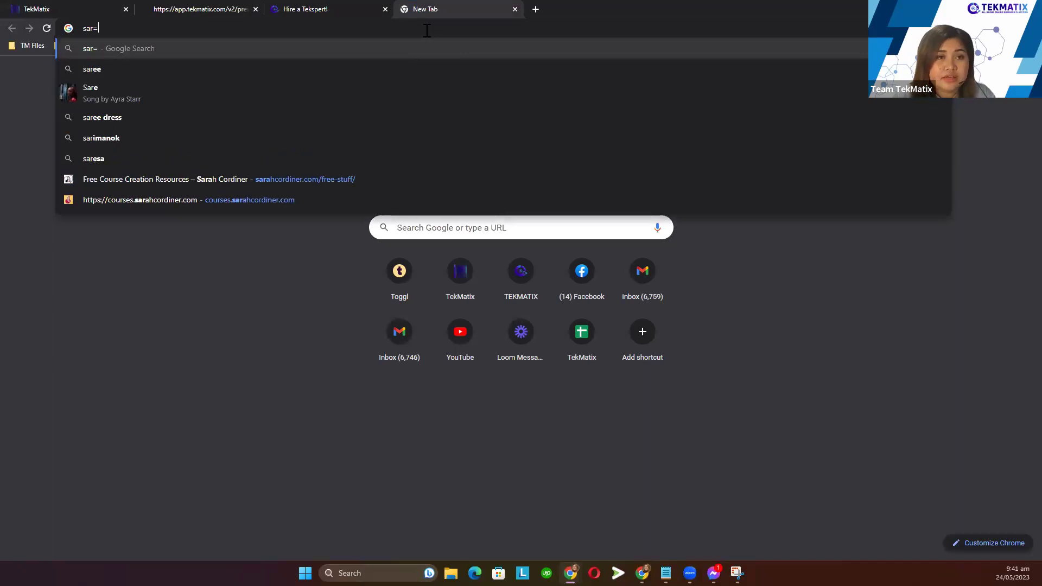
key("BackSpace")
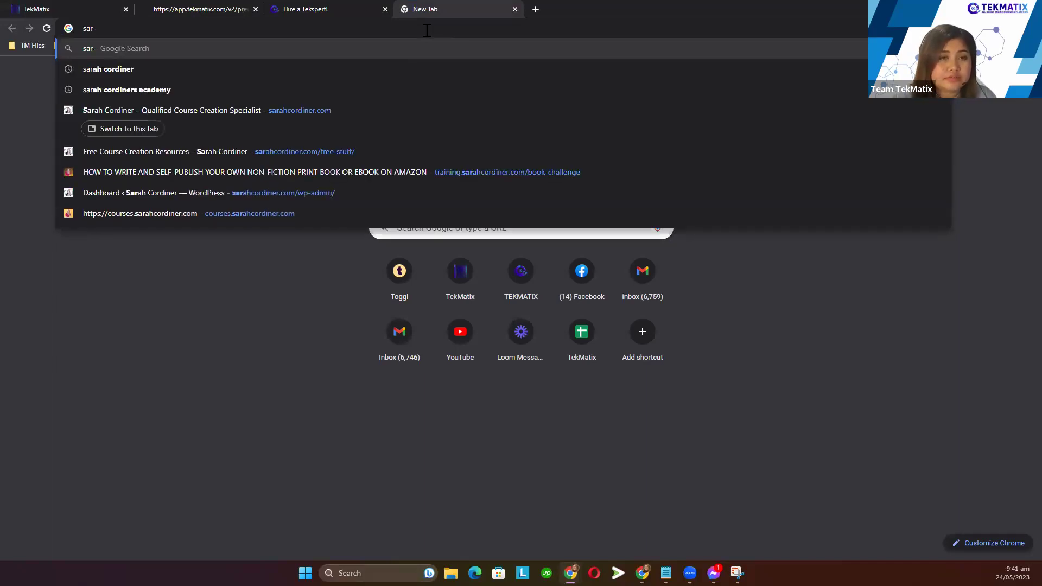
left_click(385, 115)
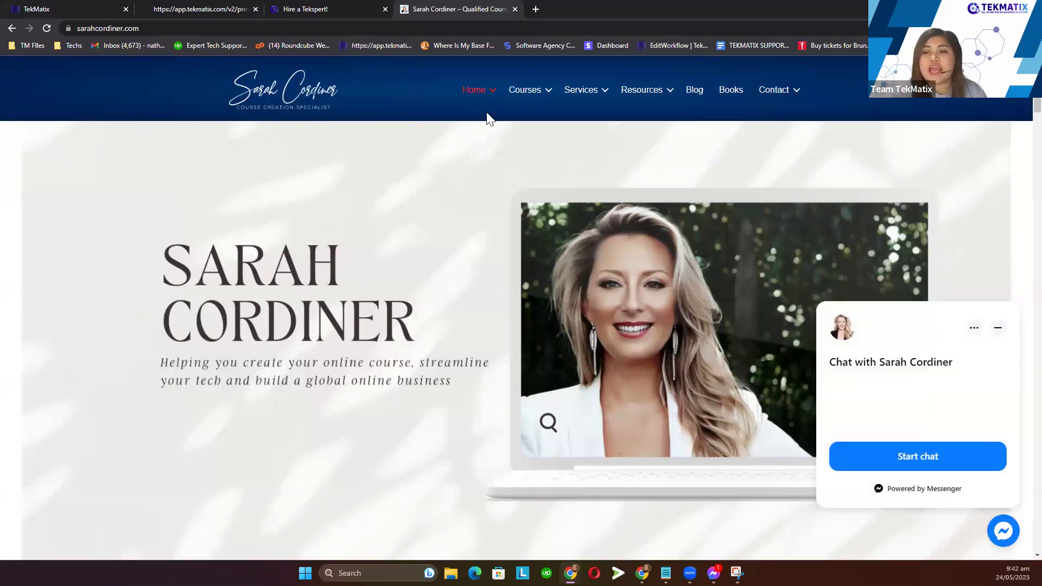
left_click(998, 329)
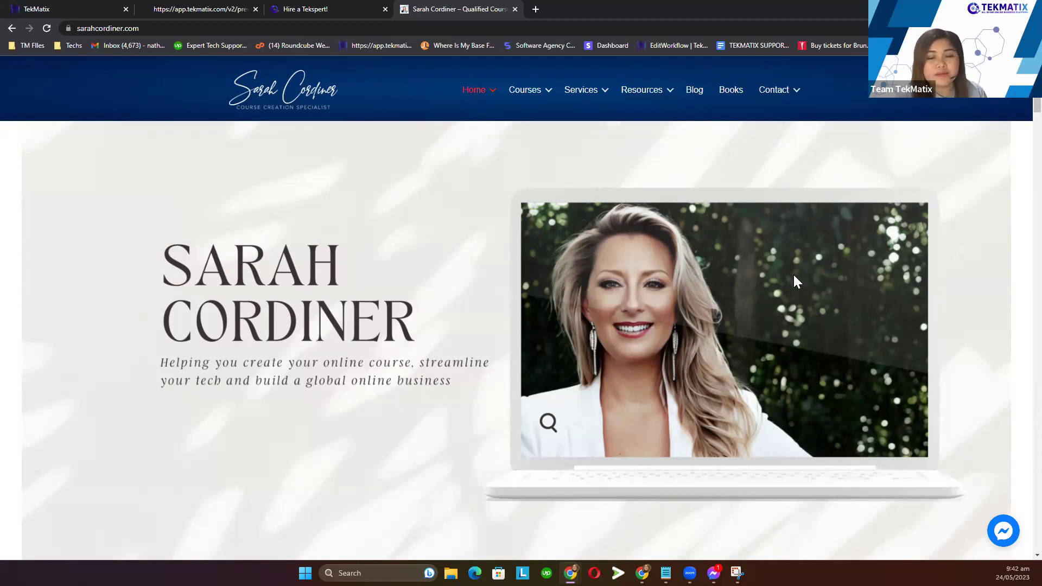
- Browse the sarahcordiner.com home page, open its Edupreneur Academy page and follow the join link to the membership checkout
scroll(425, 226, "down", 20)
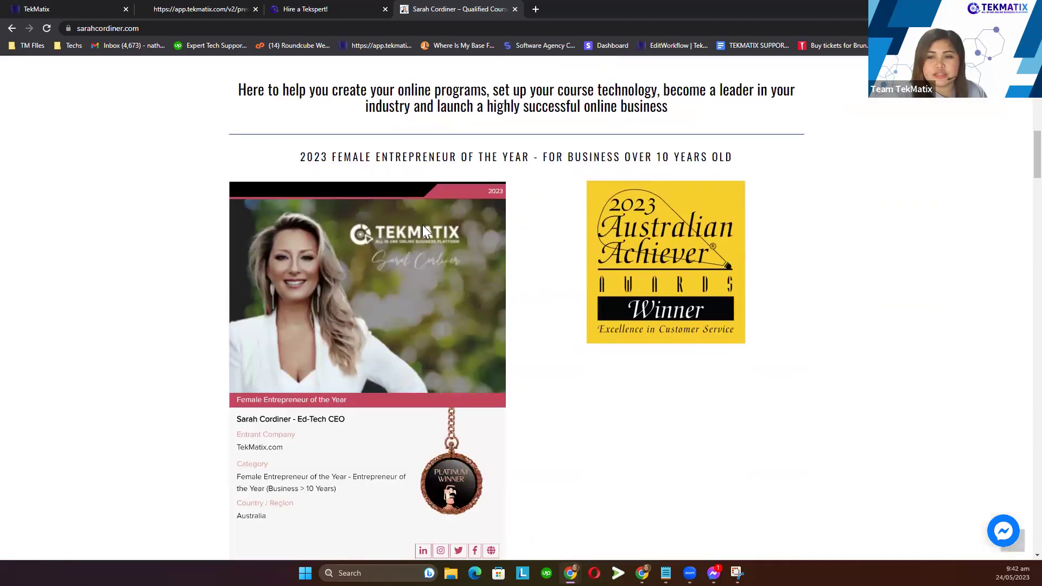
scroll(422, 226, "up", 13)
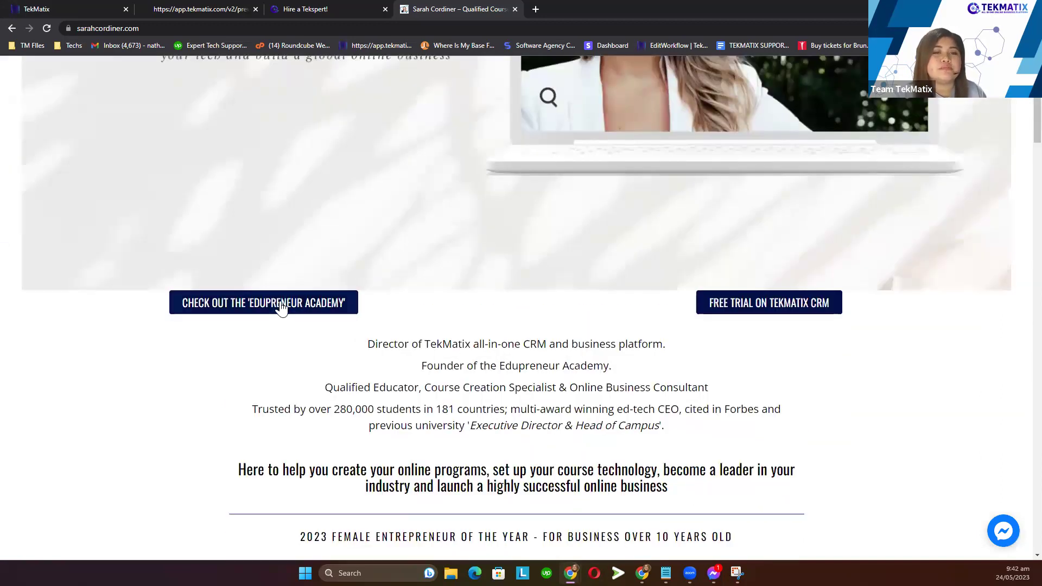
left_click(291, 309)
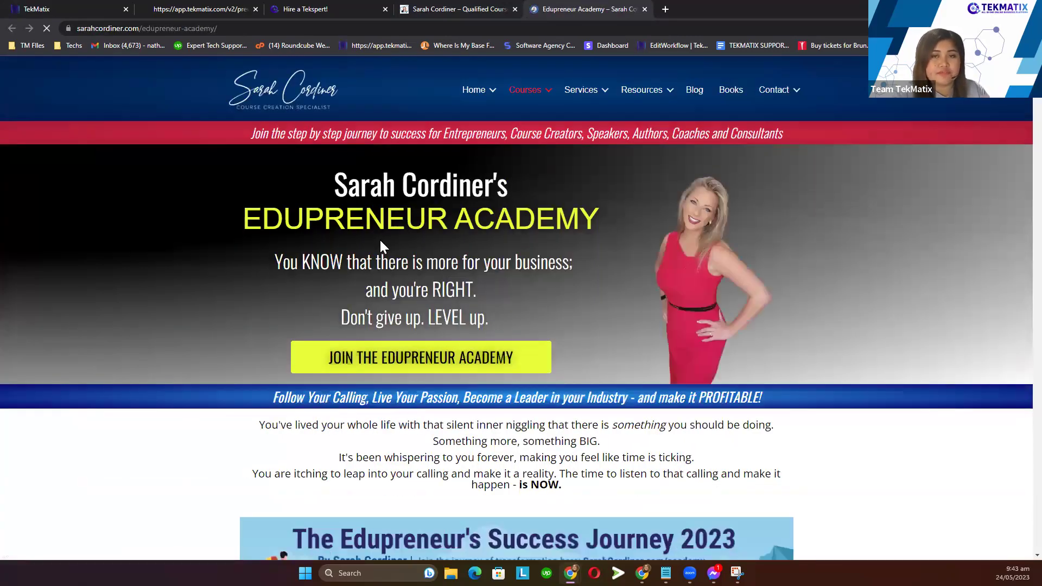
left_click(410, 362)
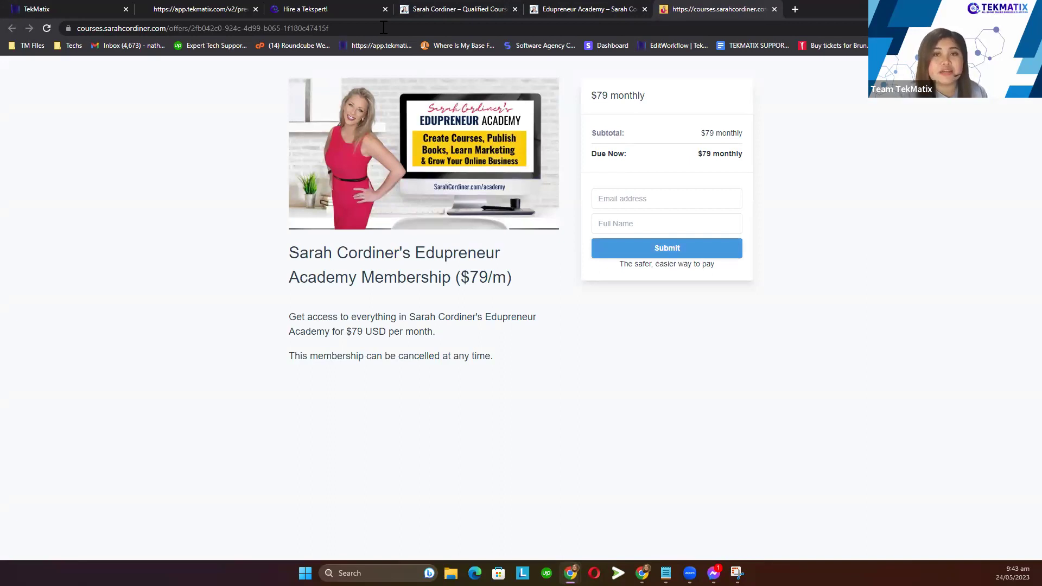
- Go back to the Edupreneur Academy site, open its Contact page and inspect the fields of the contact form
left_click(591, 11)
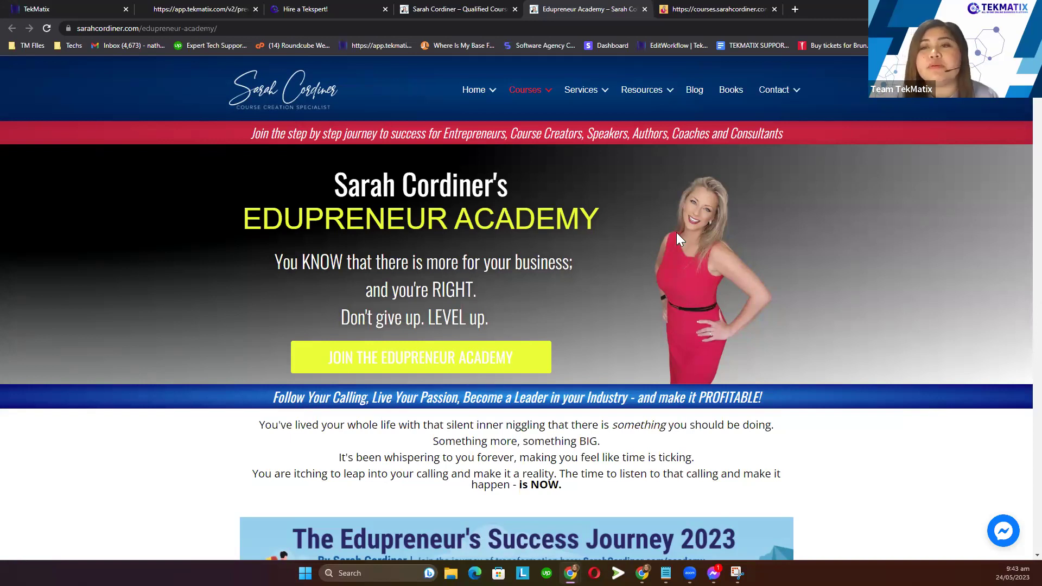
left_click(781, 98)
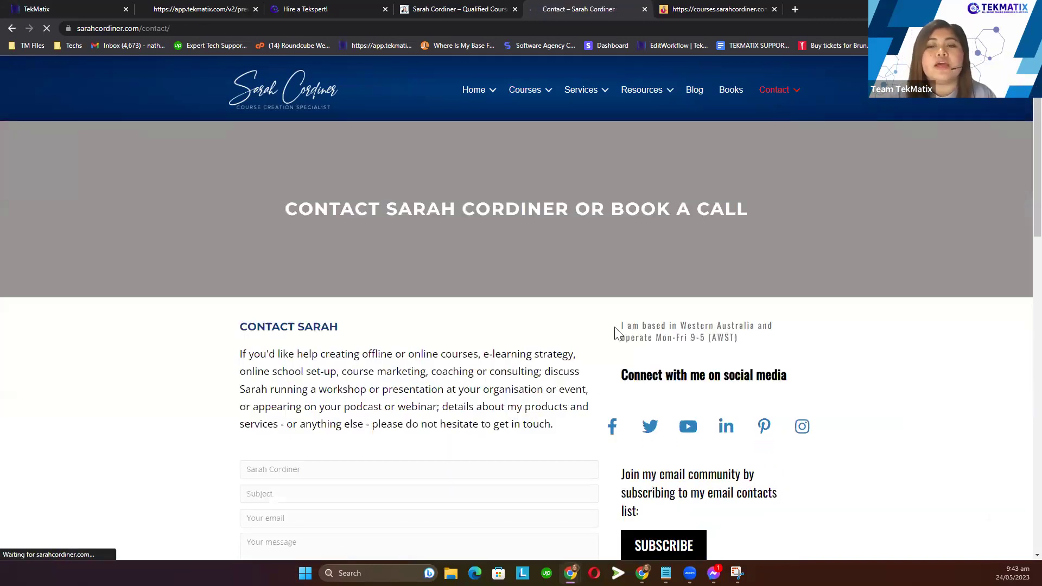
scroll(615, 332, "down", 4)
left_click(299, 253)
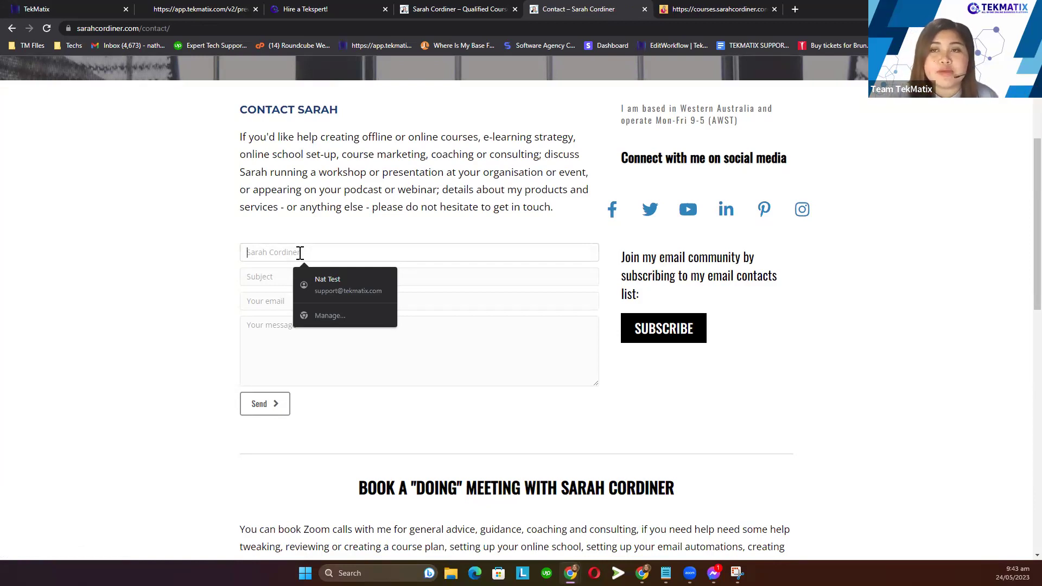
- Open the Contacts area in TekMatix, then return to the top of the sarahcordiner.com home page
left_click(75, 7)
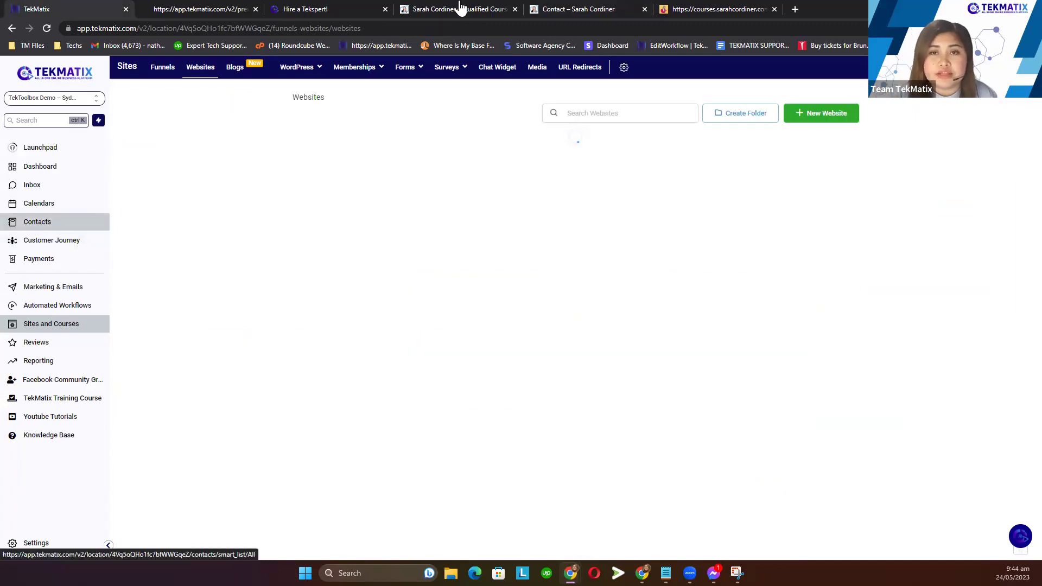
key("ctrl+4")
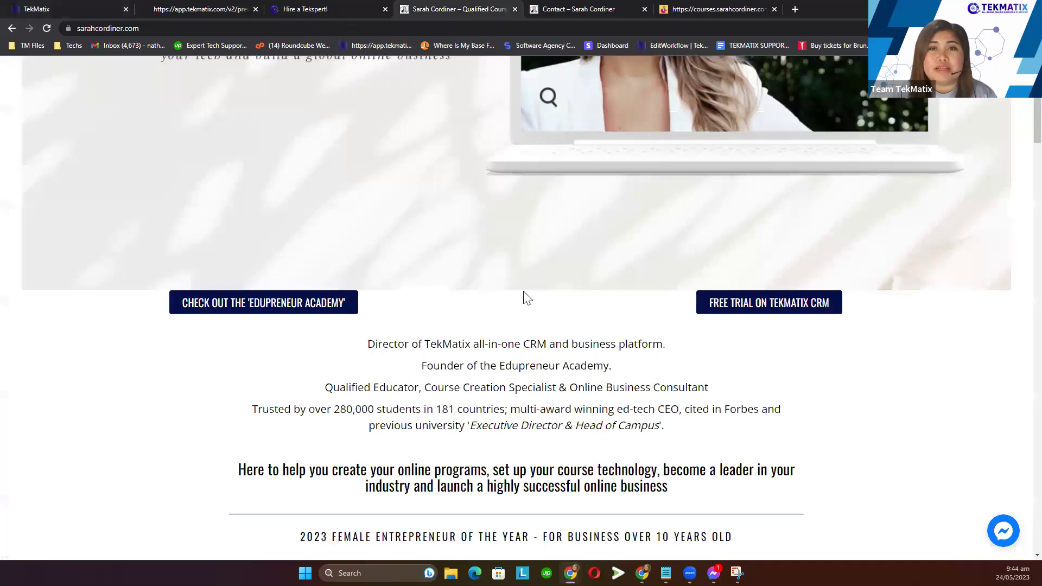
scroll(527, 297, "up", 8)
scroll(524, 297, "up", 1)
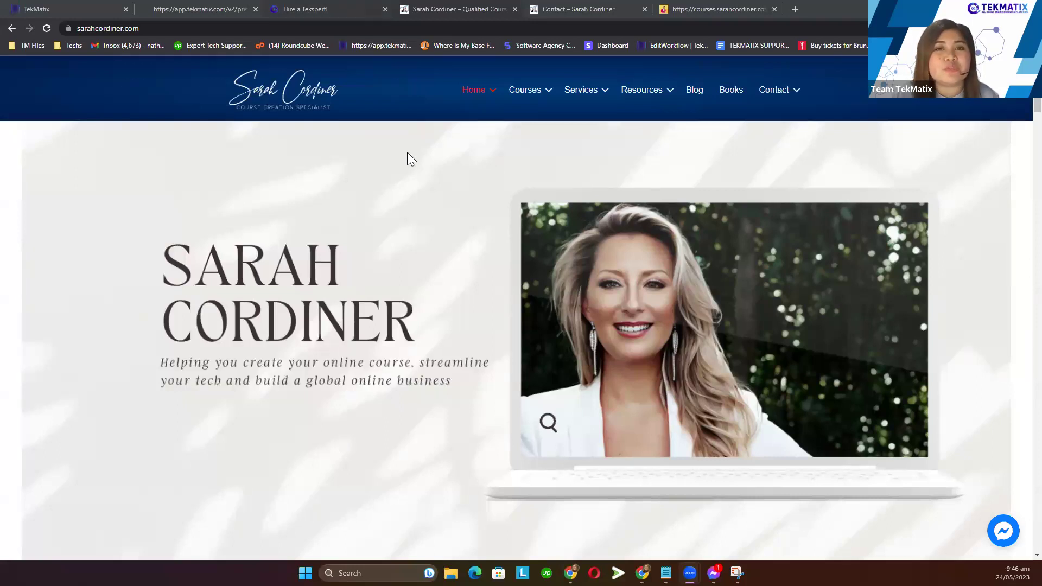
- Switch back to TekMatix, go to the Forms builder under Sites and Courses and add a new blank form
left_click(129, 7)
left_click(87, 8)
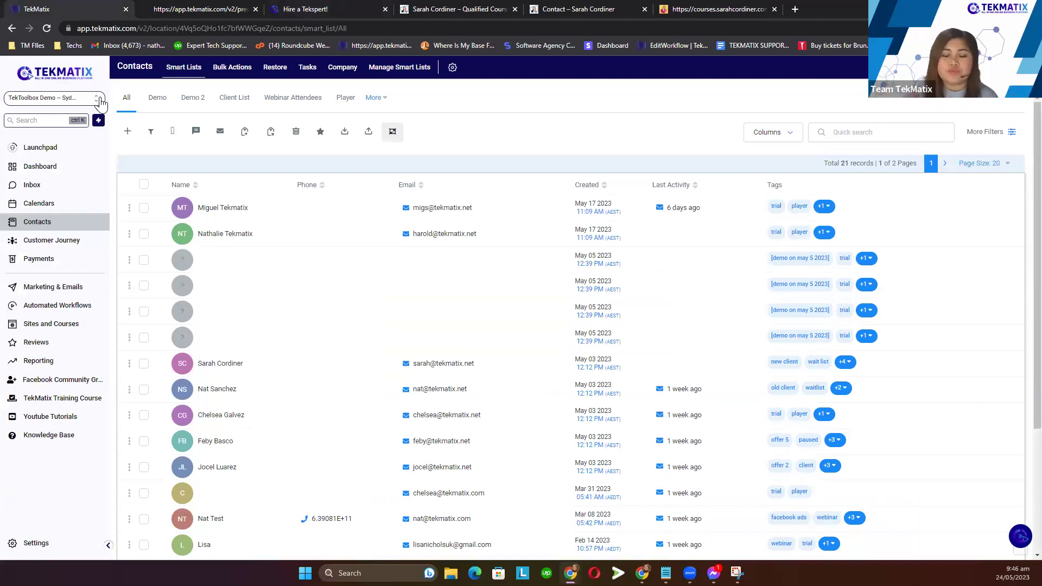
left_click(74, 326)
left_click(200, 66)
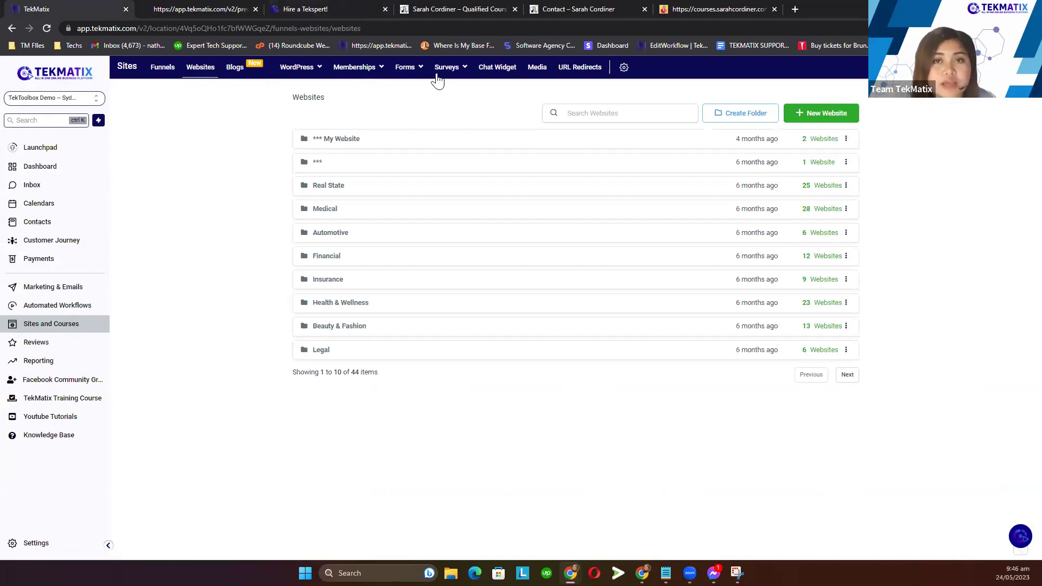
mouse_move(405, 77)
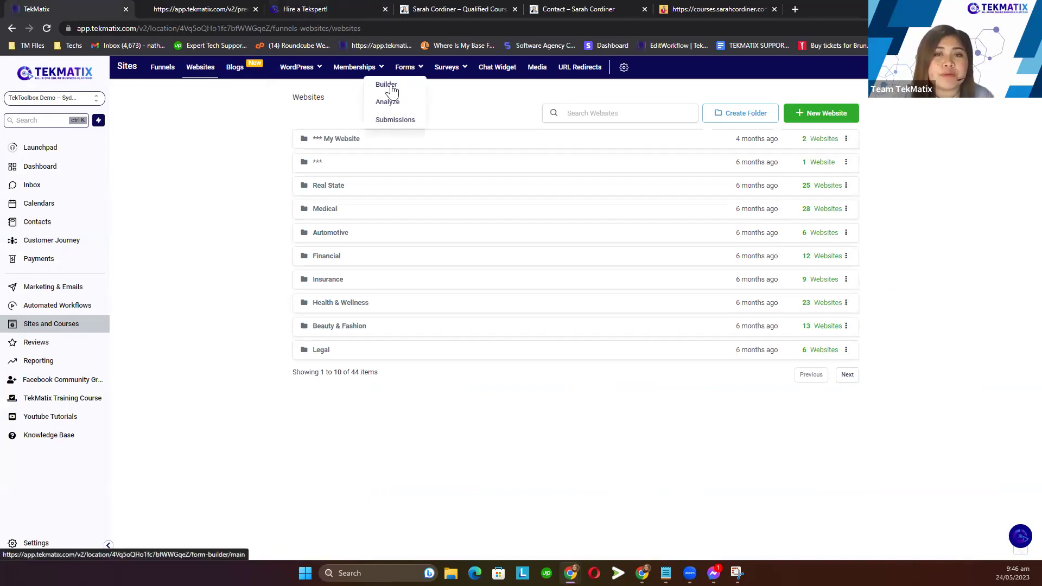
left_click(392, 86)
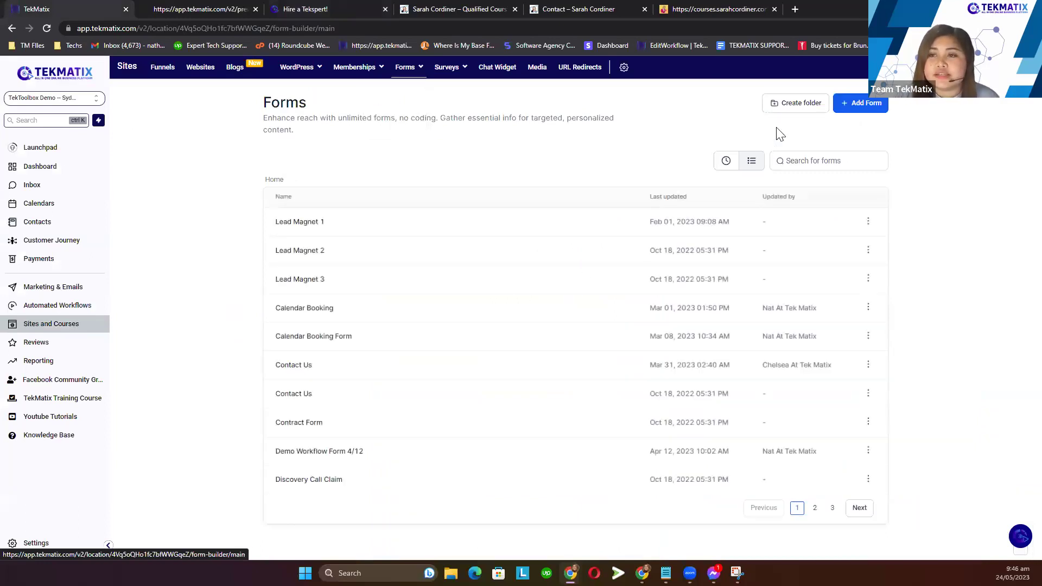
left_click(863, 104)
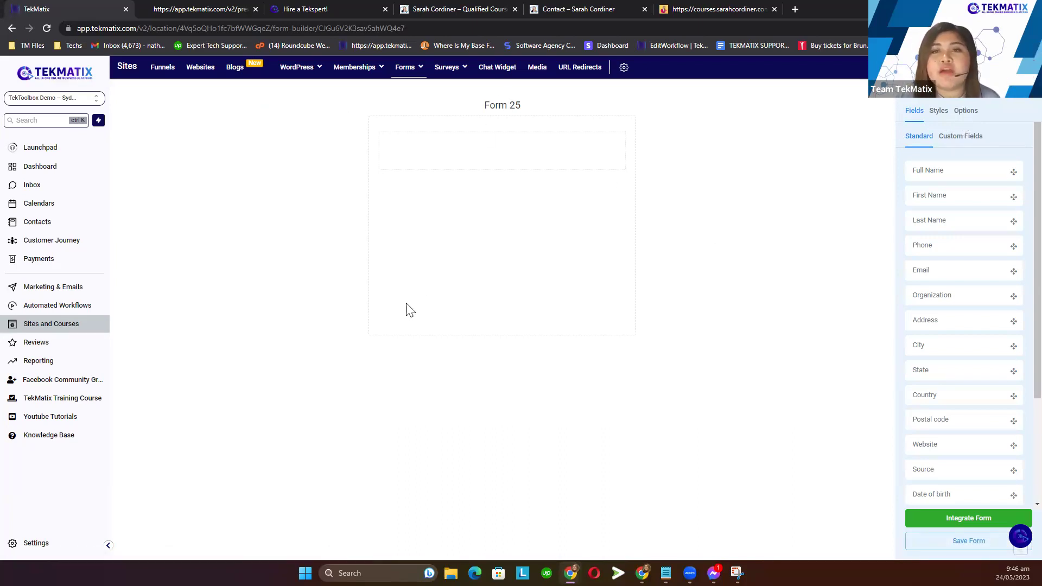
- Rename the new form as "Pop Up form 5/24" in its options
left_click(972, 116)
left_click_drag(948, 142, 922, 142)
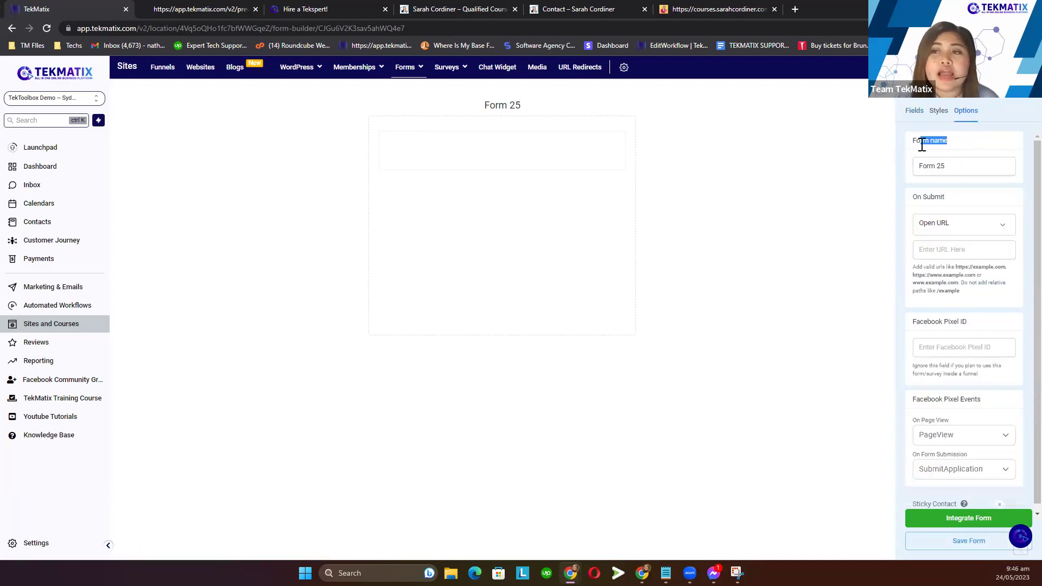
left_click(950, 168)
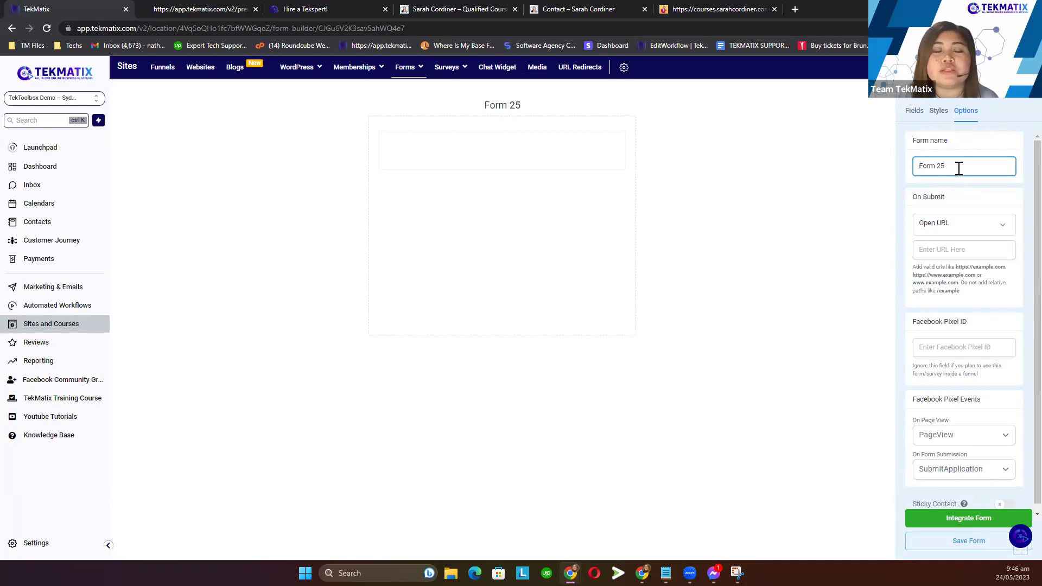
left_click_drag(958, 169, 913, 173)
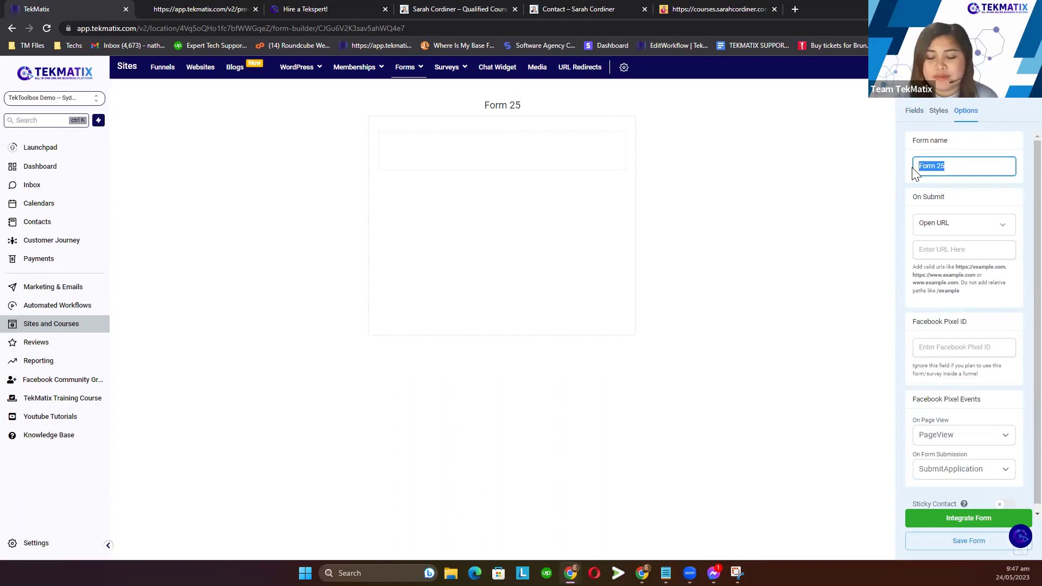
type("Pop Up form")
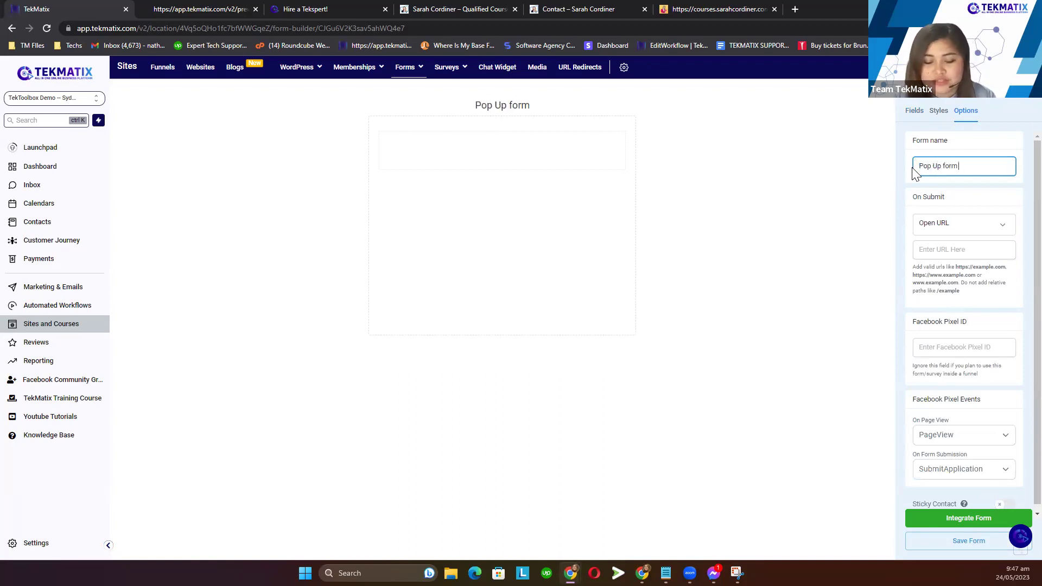
type(" 5/")
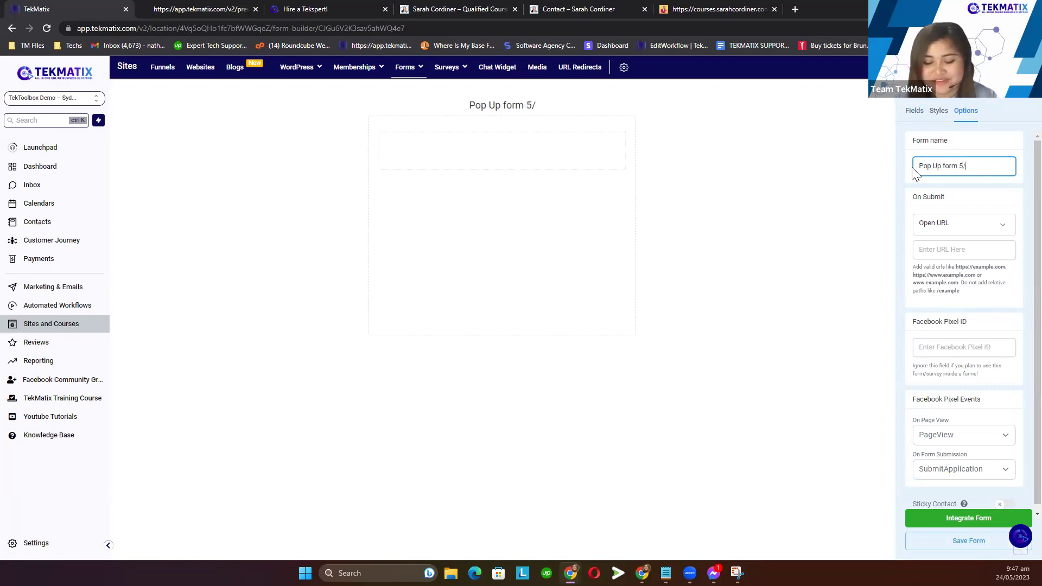
type("2023")
key("BackSpace")
key("BackSpace")
key("BackSpace")
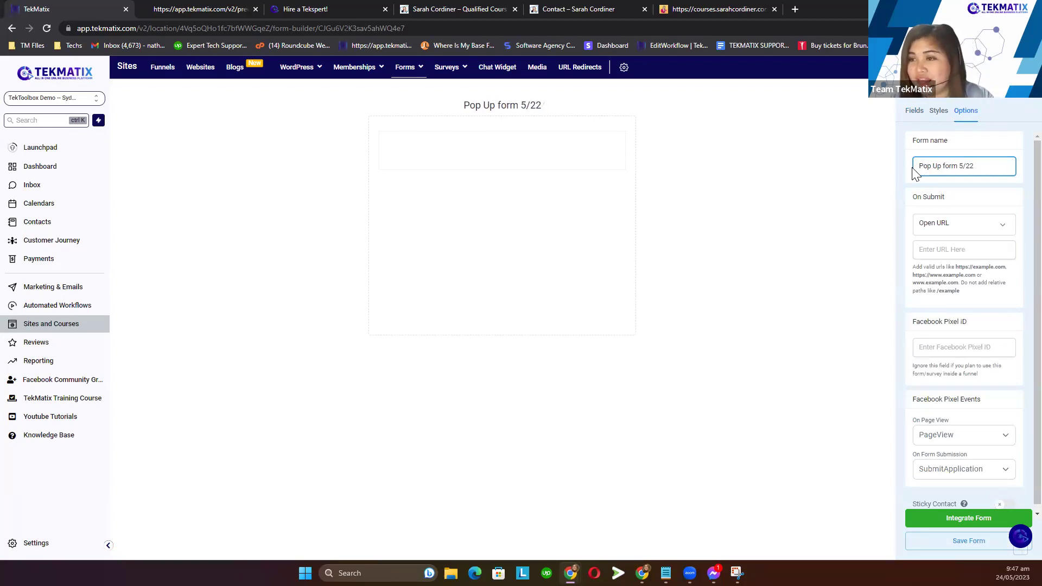
type("4")
left_click(859, 208)
left_click_drag(554, 111, 463, 116)
left_click(578, 116)
left_click_drag(549, 111, 462, 116)
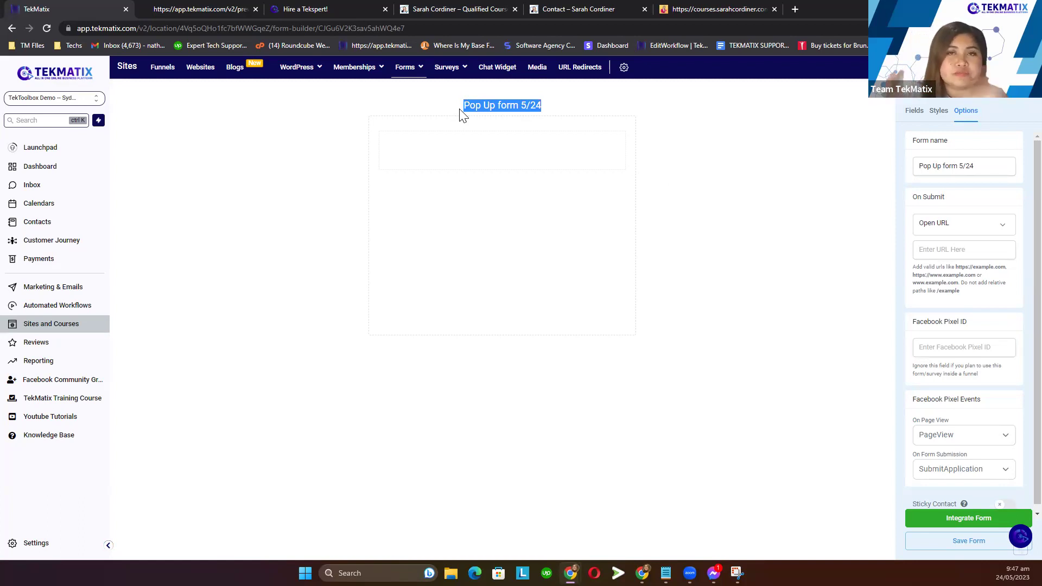
left_click(567, 113)
left_click_drag(542, 108, 457, 116)
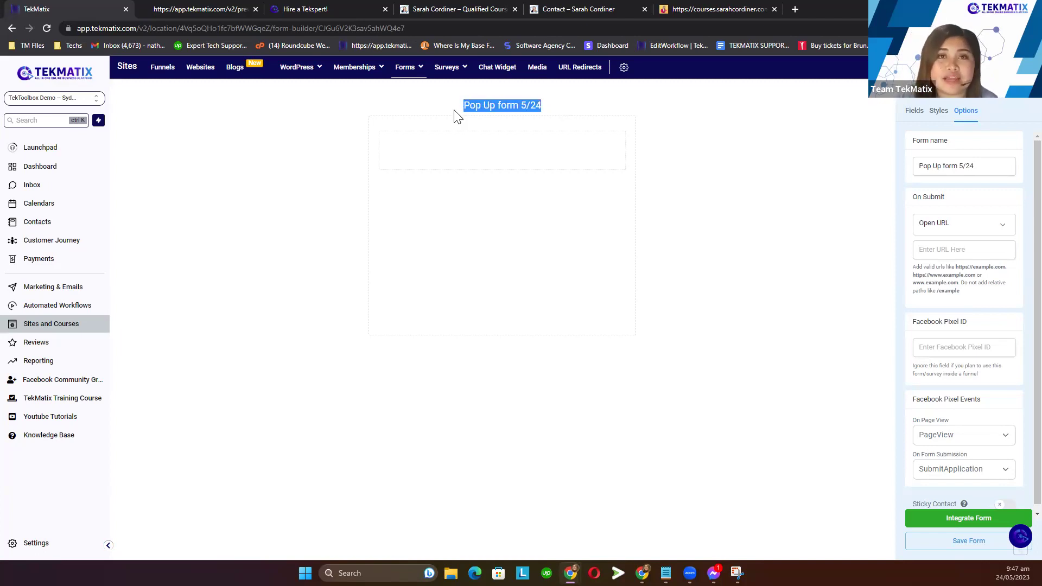
left_click(669, 149)
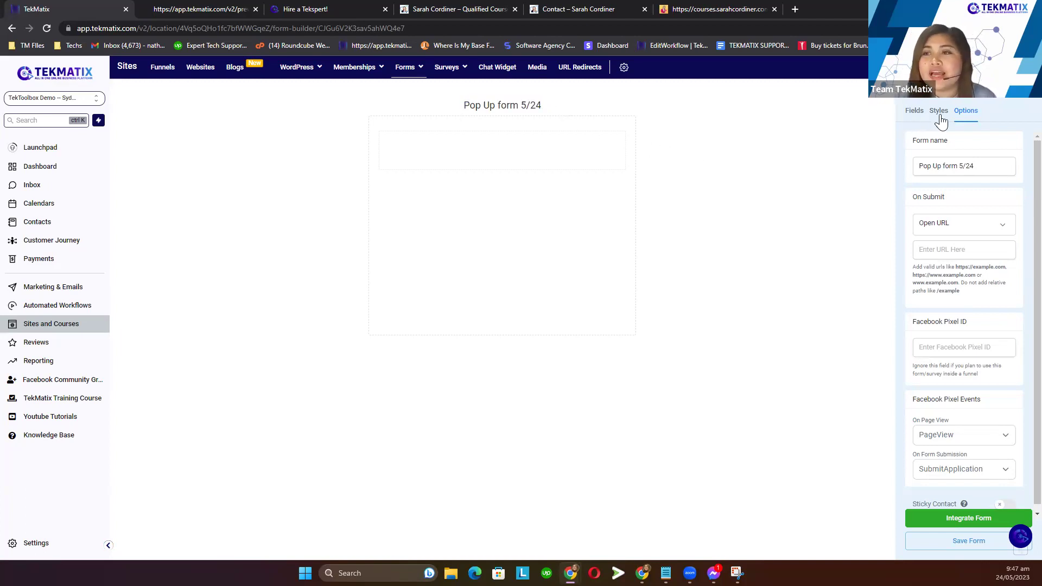
- Add the standard First Name, Email and Button elements to the form, in that order
left_click(911, 114)
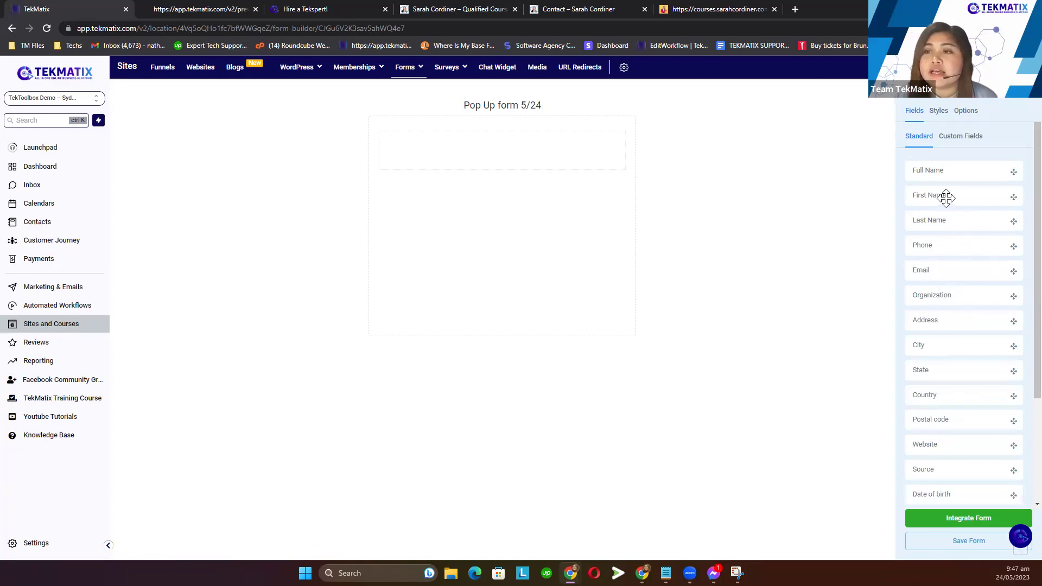
left_click_drag(946, 197, 421, 158)
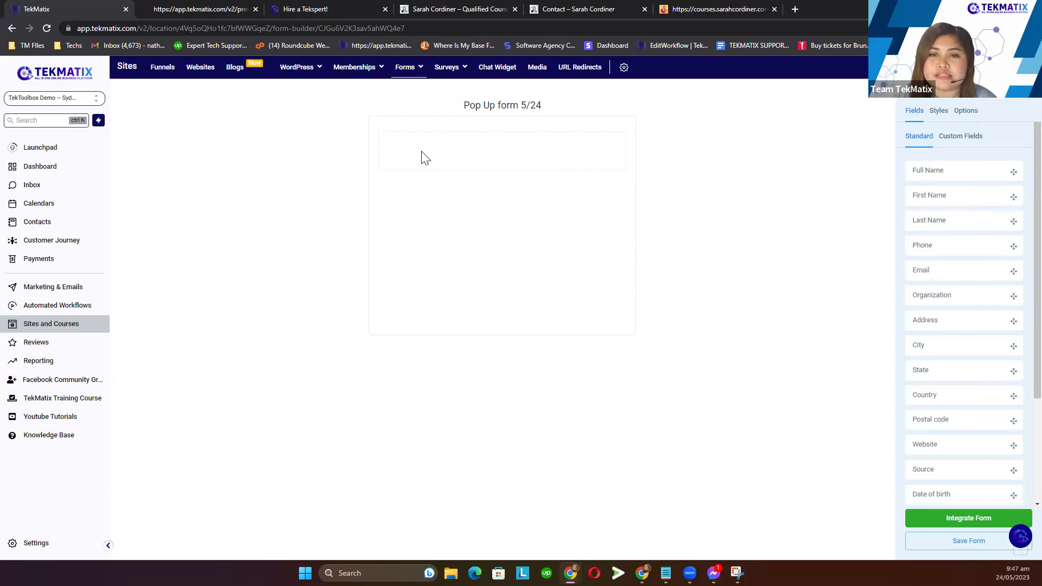
left_click_drag(943, 274, 414, 191)
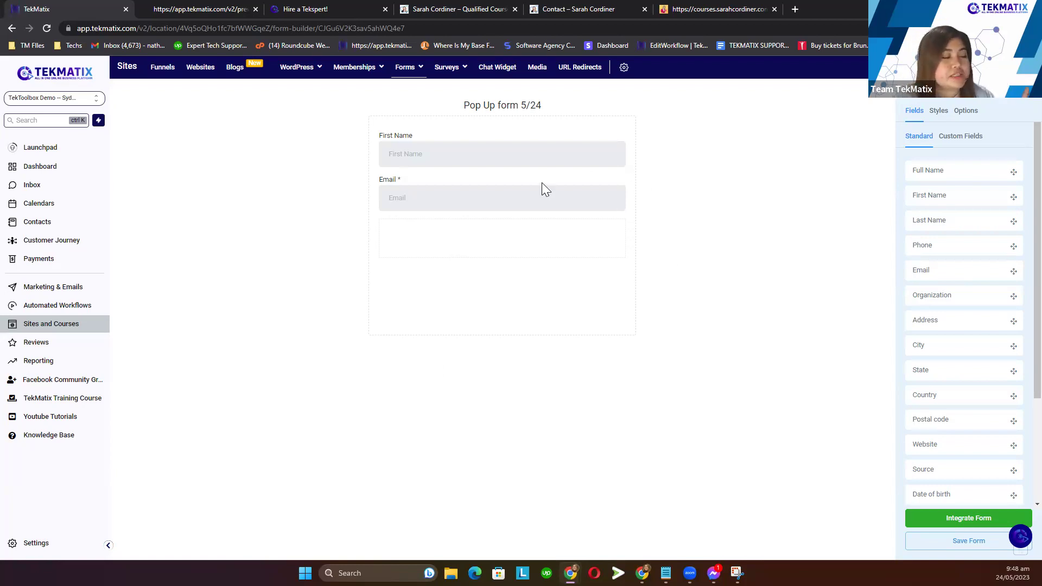
mouse_move(411, 69)
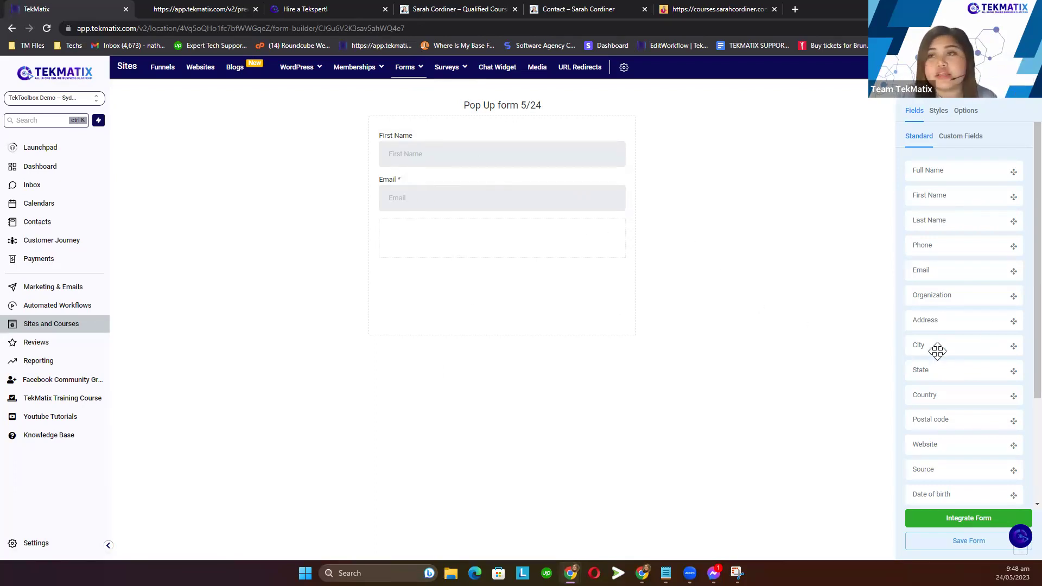
scroll(967, 360, "down", 3)
left_click_drag(946, 477, 432, 237)
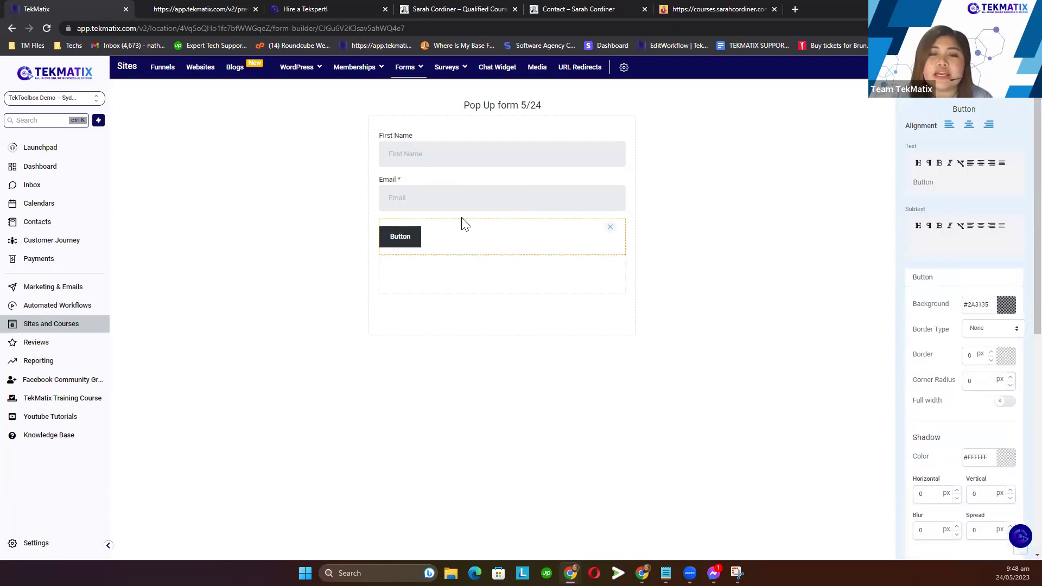
left_click(841, 246)
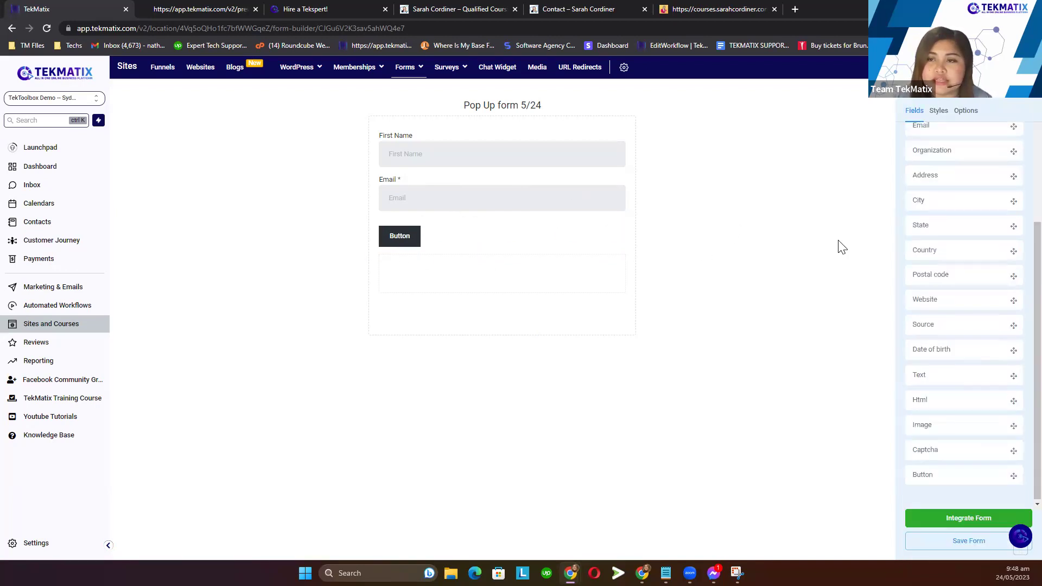
- Label the form's button SUBMIT and make it full width
left_click(400, 243)
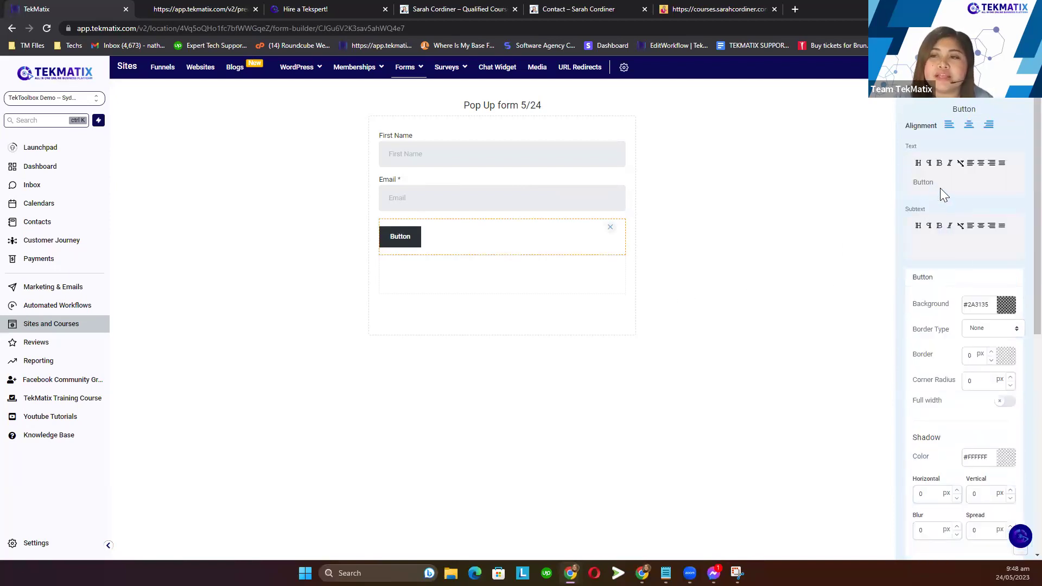
left_click_drag(946, 183, 904, 193)
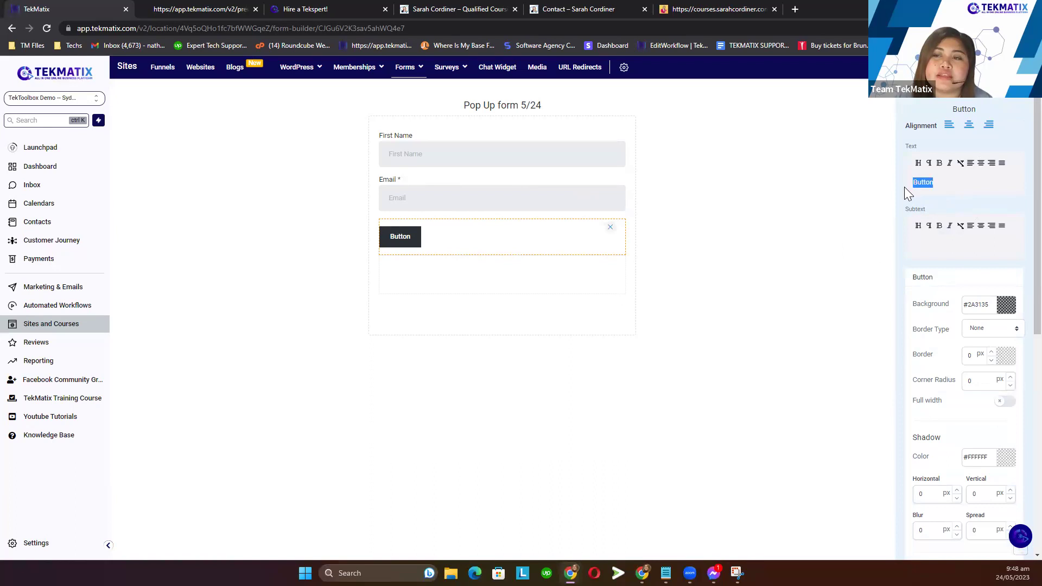
key("BackSpace")
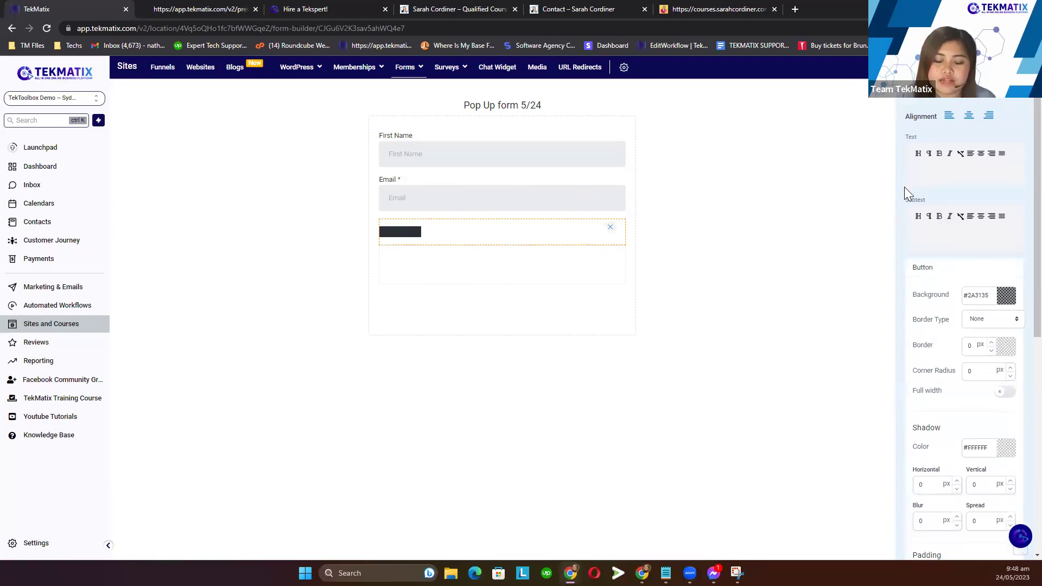
type("SUBMIT")
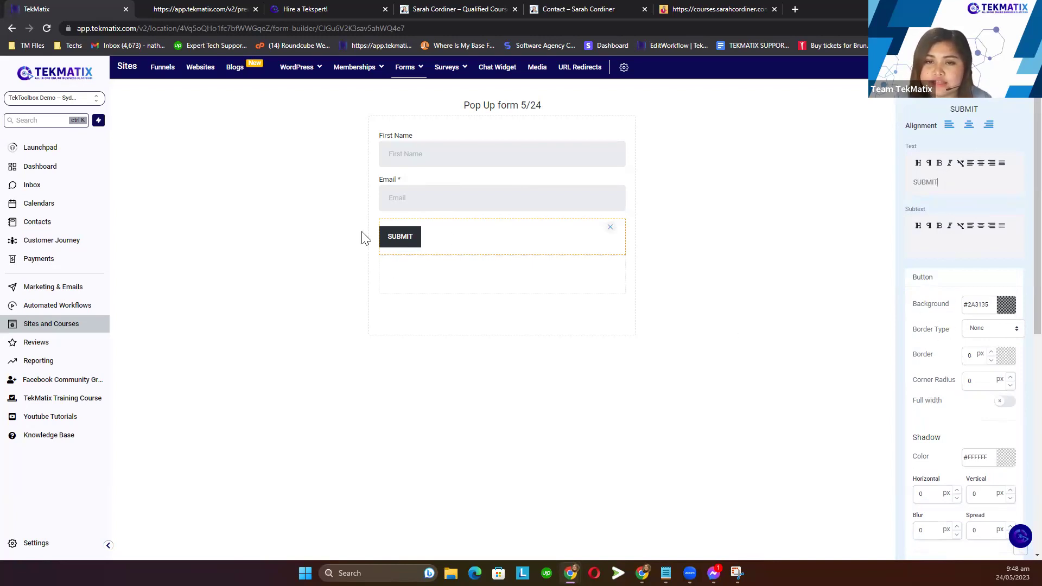
left_click(1009, 404)
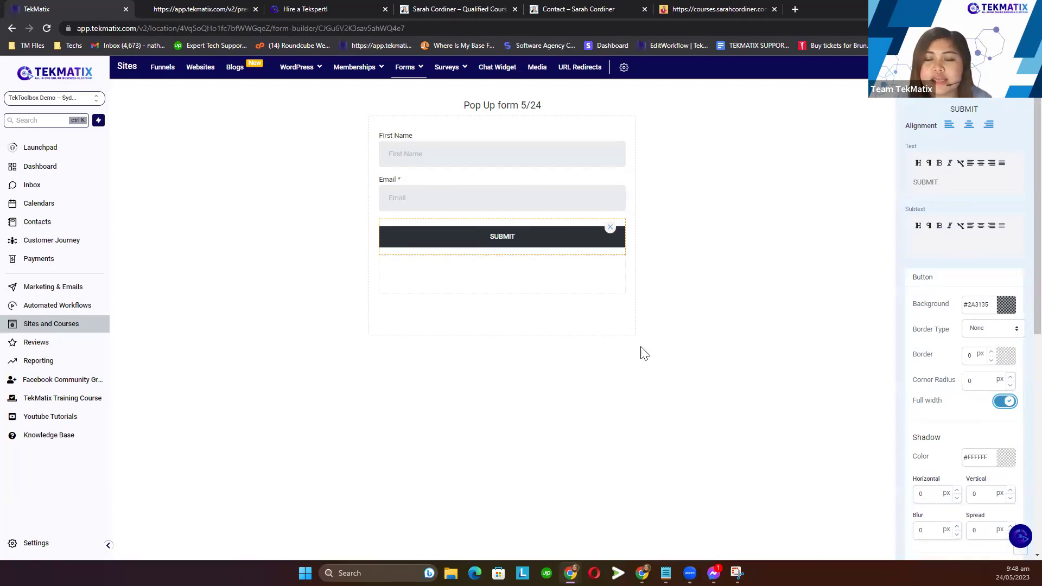
left_click(729, 301)
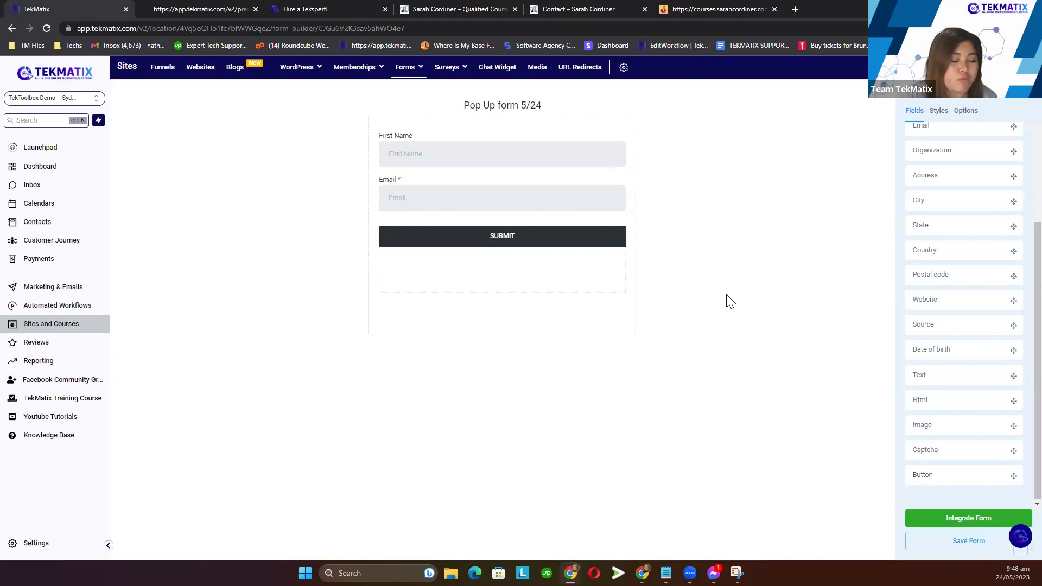
- Save the form and copy its embed code for the Inline layout from the integration options
left_click(946, 546)
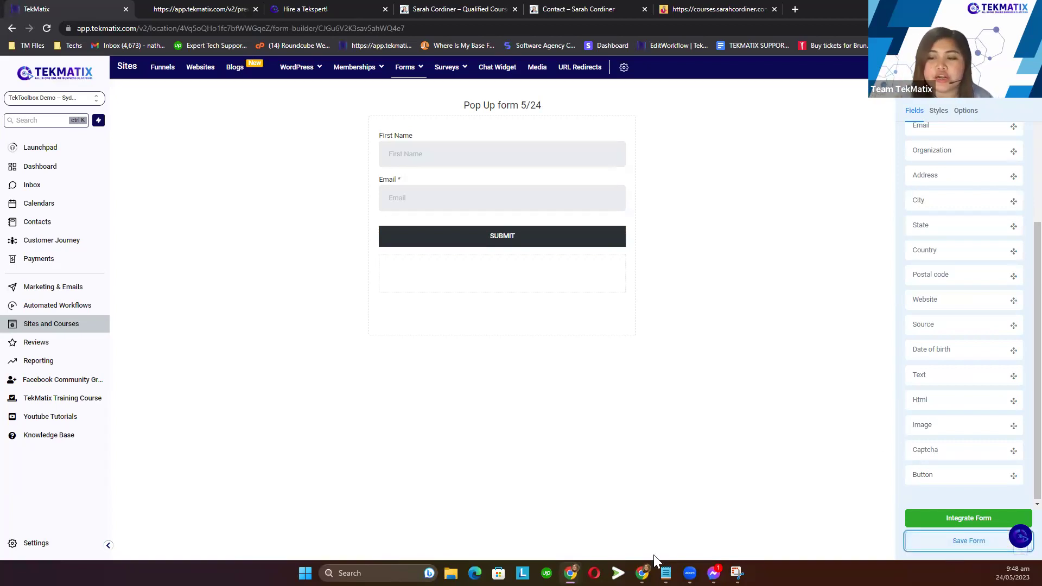
left_click(962, 520)
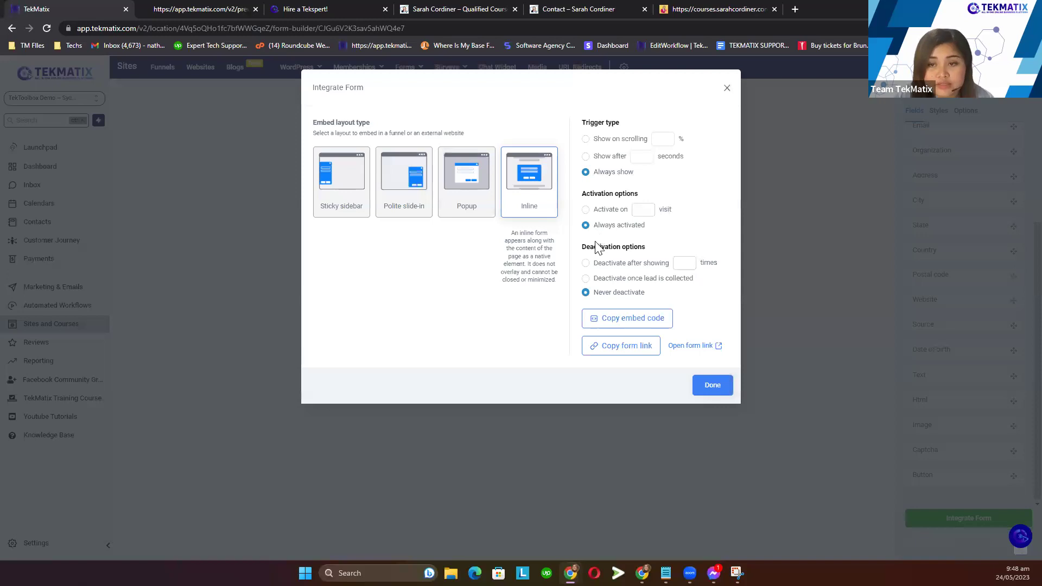
left_click(636, 324)
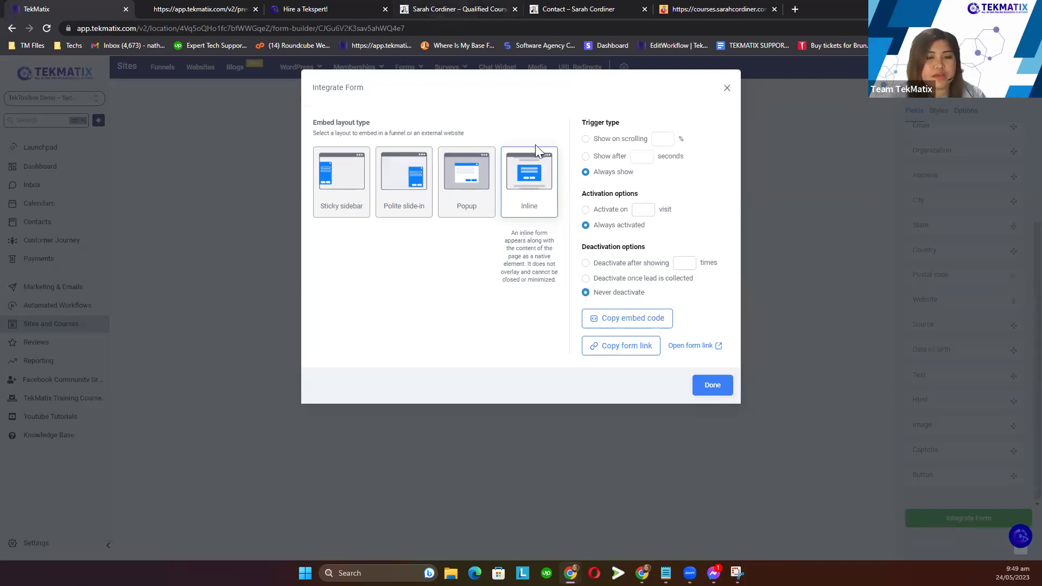
left_click(631, 330)
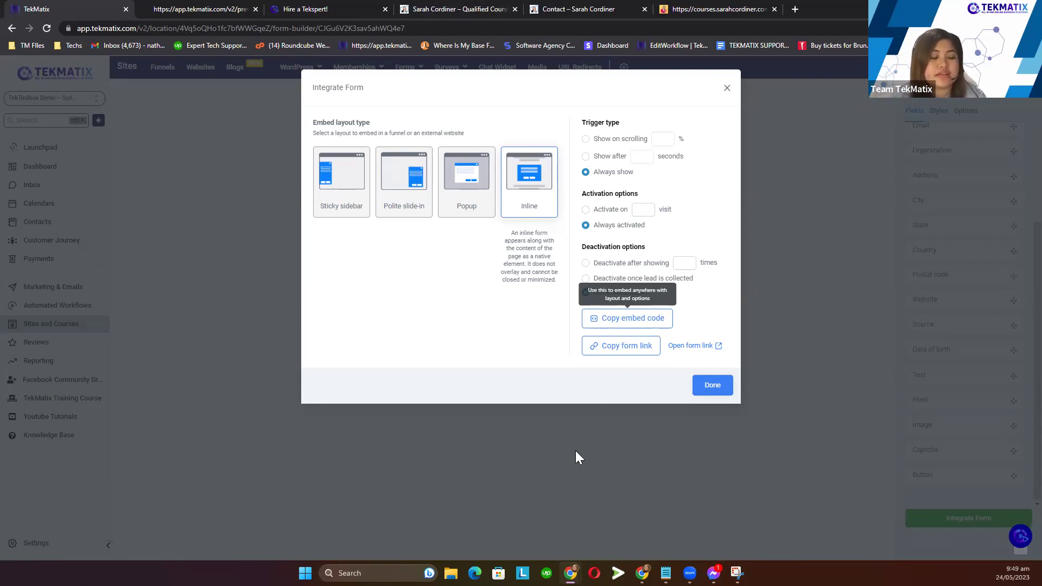
left_click(728, 88)
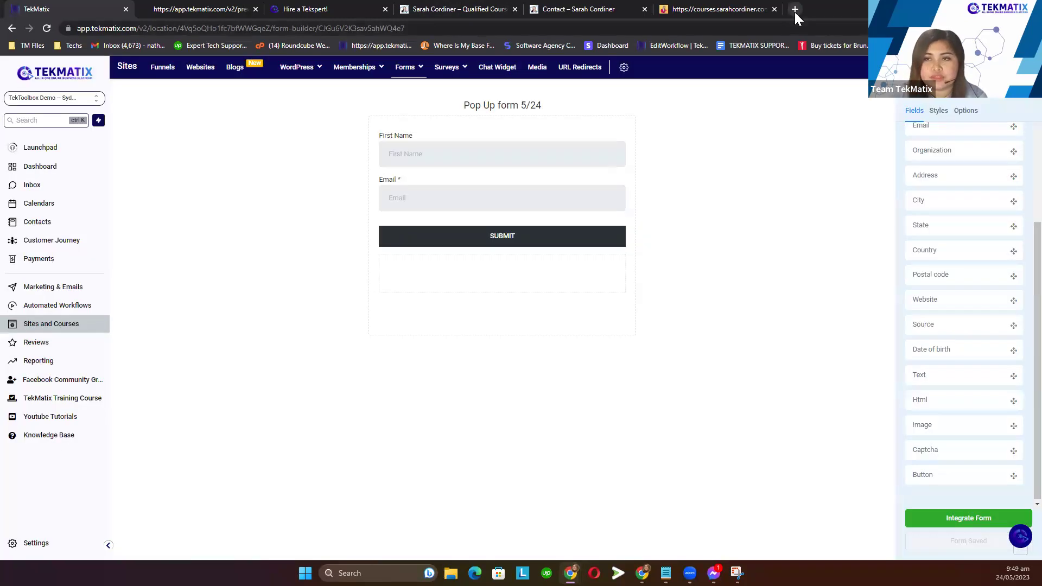
left_click(794, 11)
type("youtube")
key("Return")
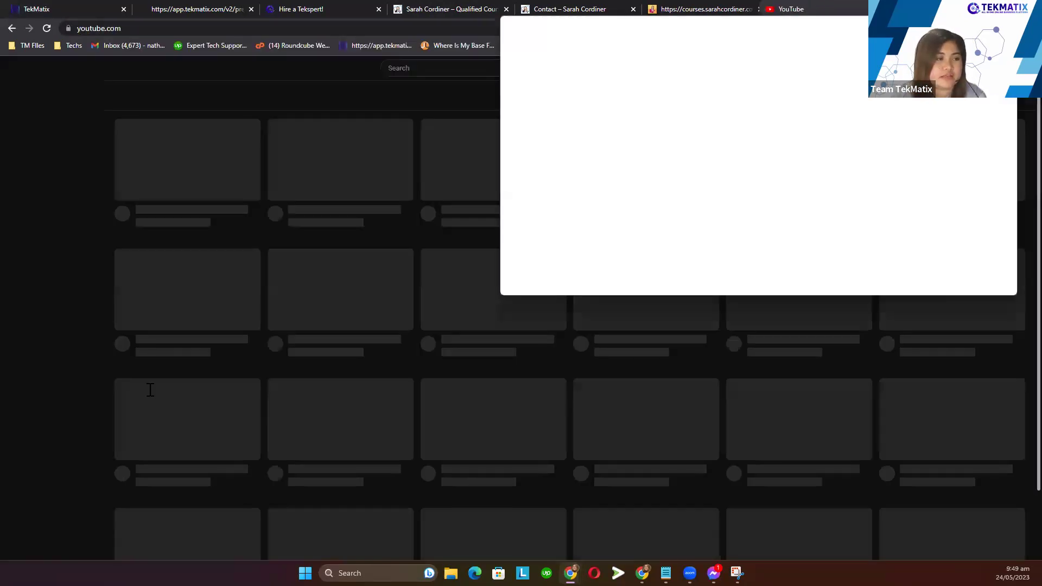
key("ctrl+w")
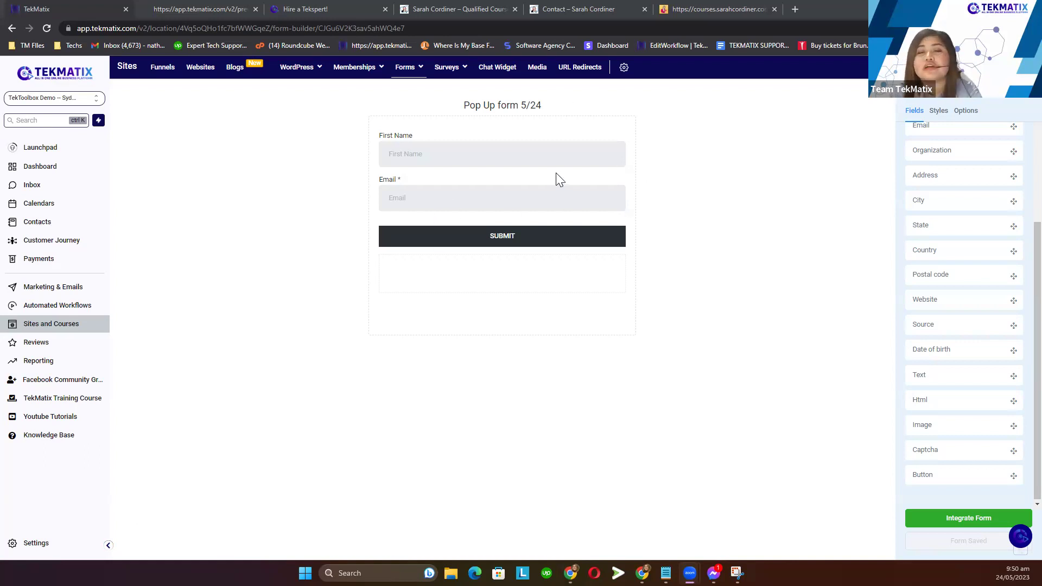
- Open the form's options and examine the On Submit setting with its Open URL choice
left_click(967, 112)
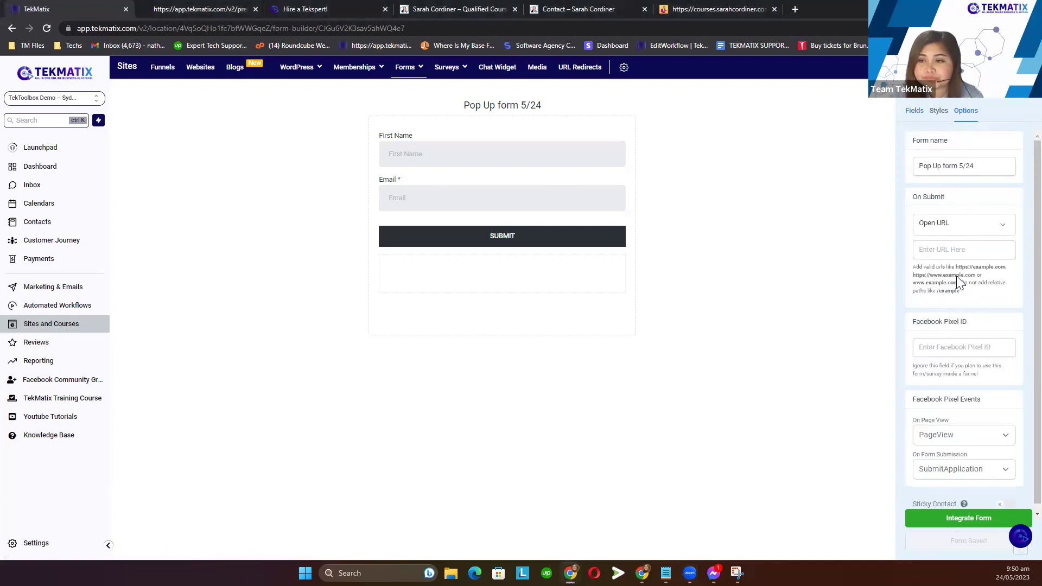
left_click_drag(954, 198, 907, 199)
left_click(972, 202)
left_click_drag(972, 207, 912, 200)
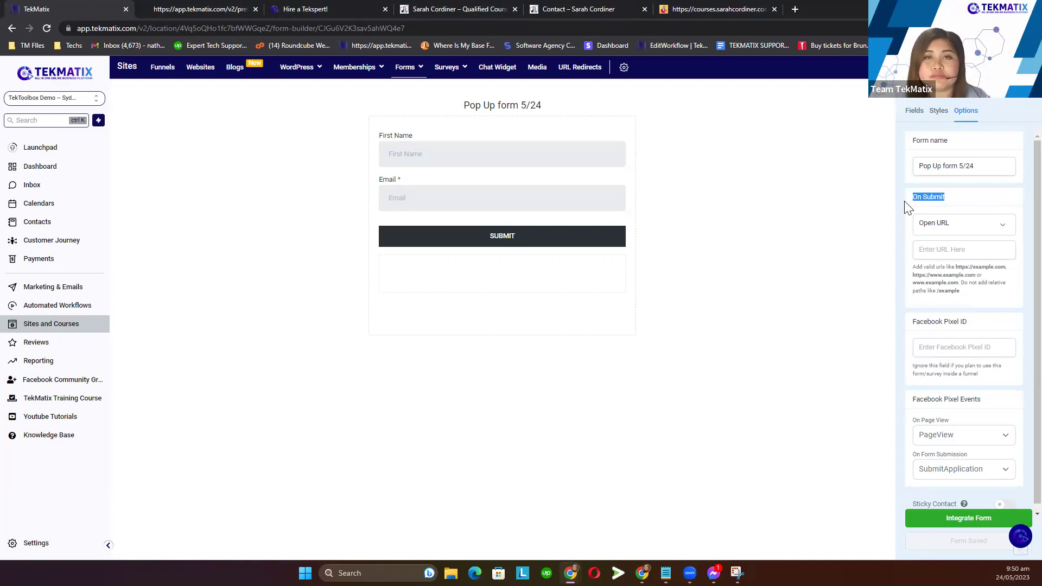
left_click(956, 229)
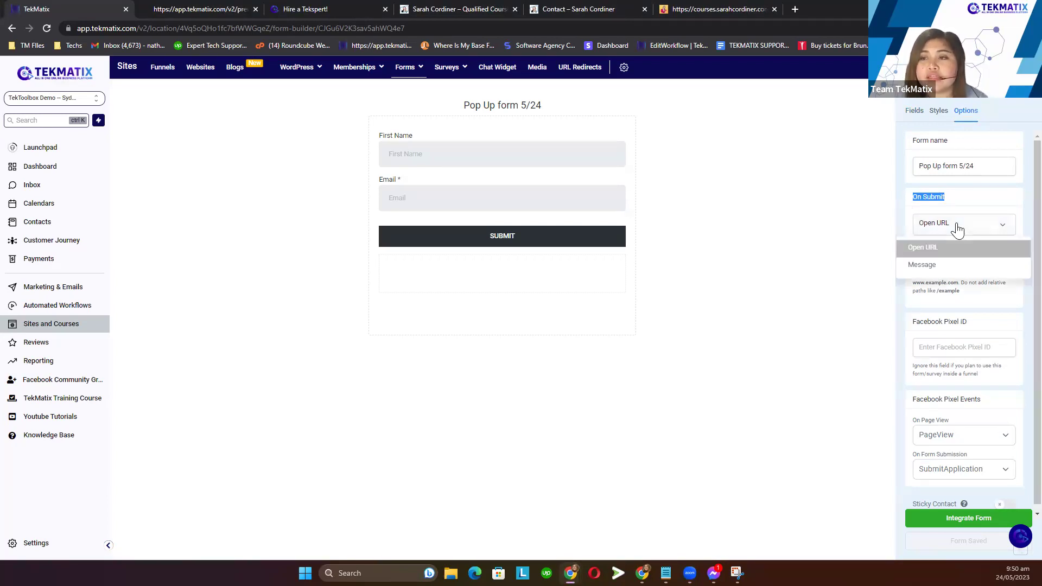
left_click(935, 247)
left_click(939, 249)
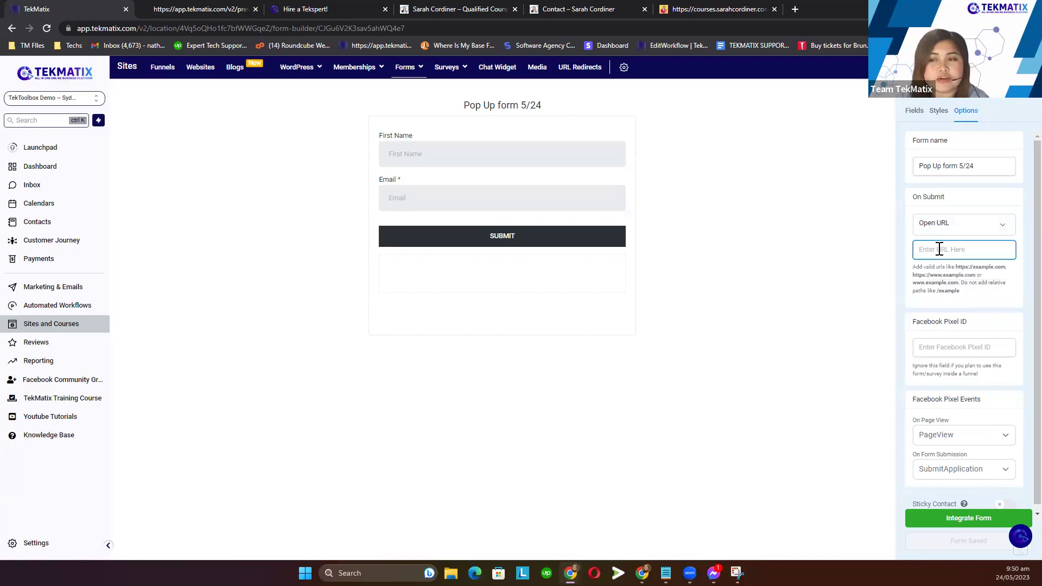
- Set the form's On Submit action to Message and open the message text for editing
left_click(954, 231)
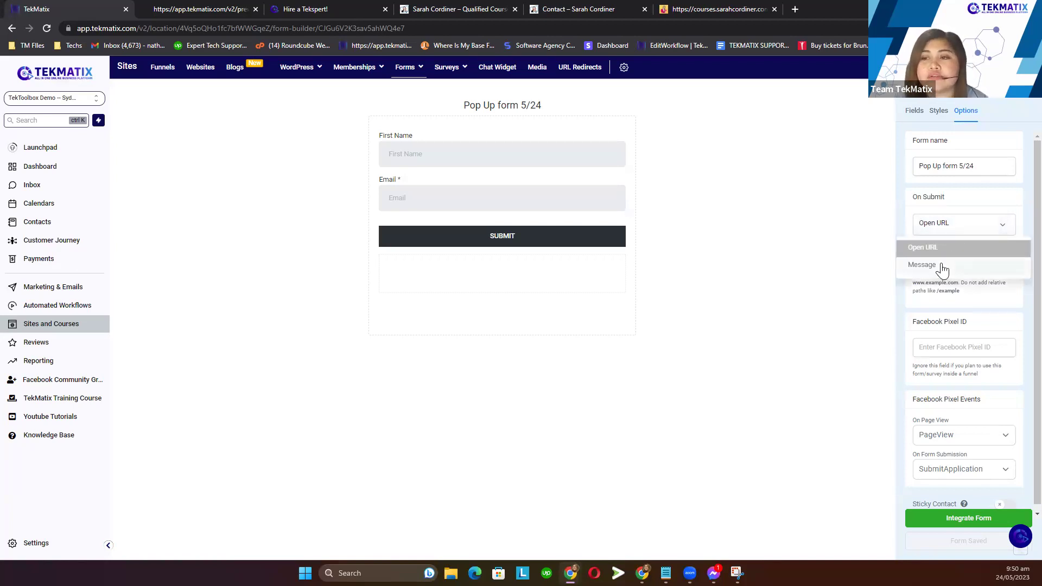
left_click(942, 267)
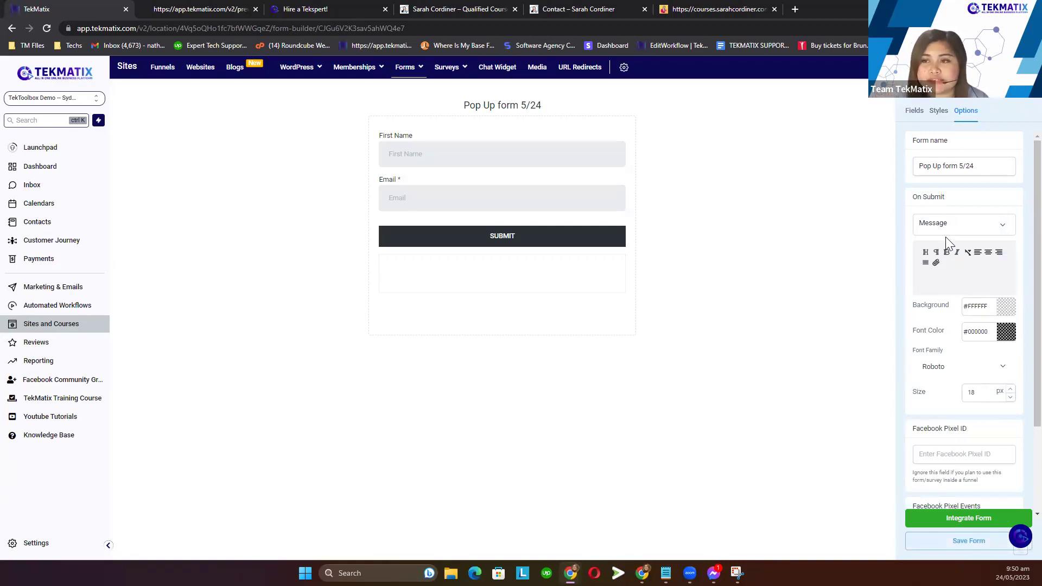
left_click(929, 231)
left_click(943, 200)
left_click(942, 283)
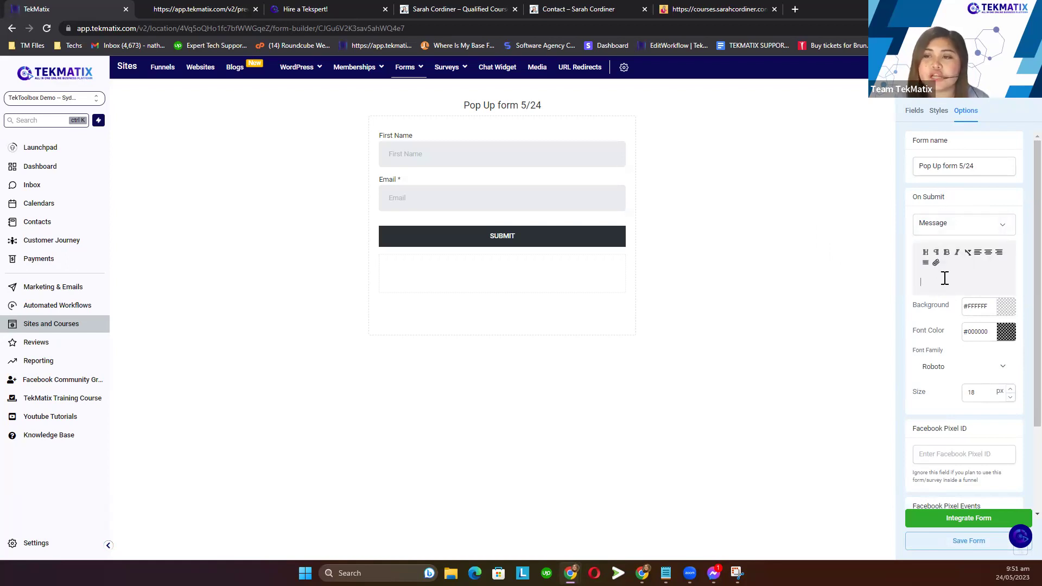
key("Return")
key("Return")
key("Return")
type("Tahnk")
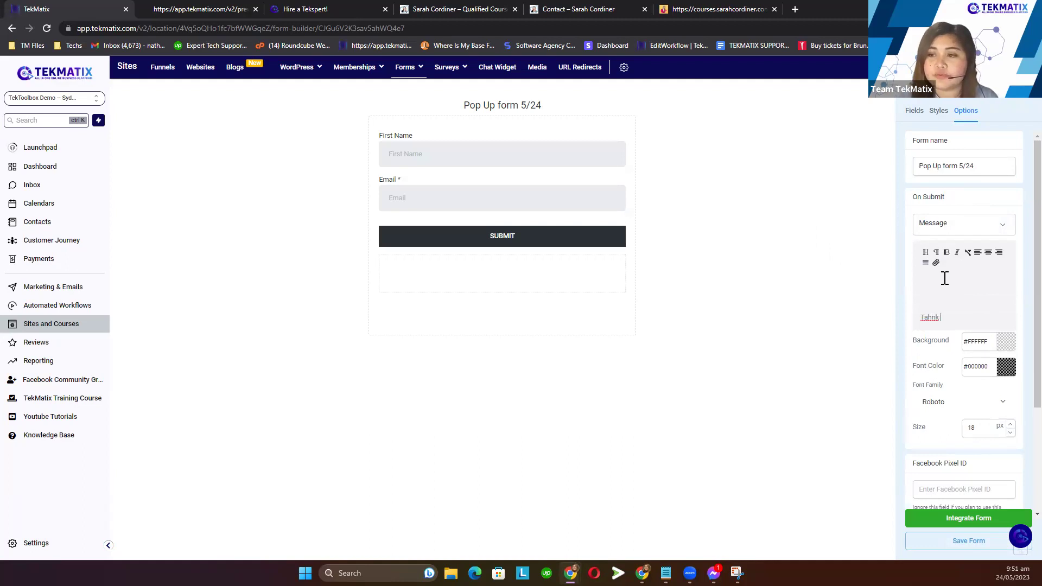
key("ctrl+a")
key("BackSpace")
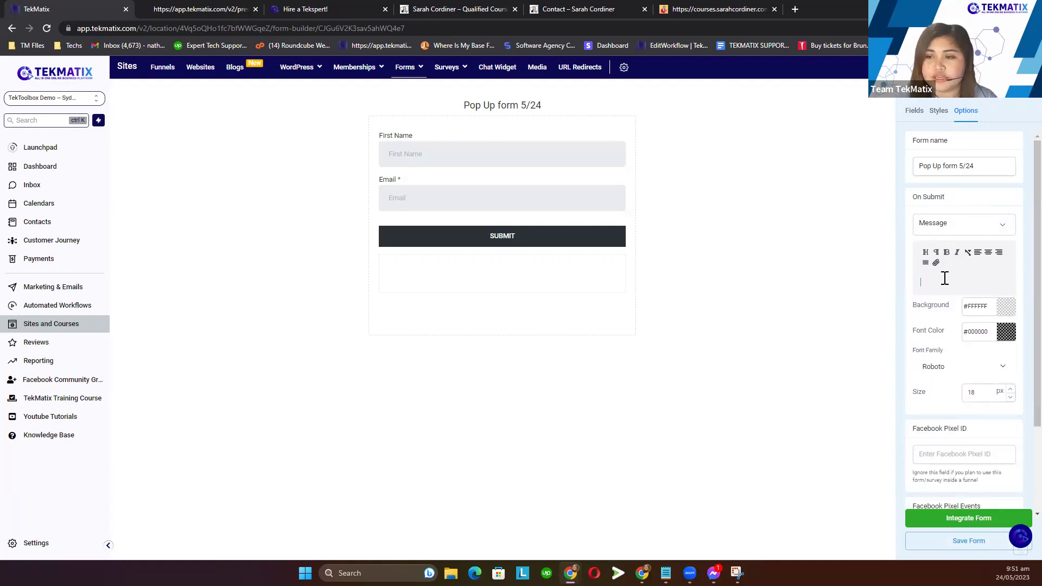
- Enter "Thank you for submitting the form!" as the on-submit message and make it bold and centred
type("Thank you fo")
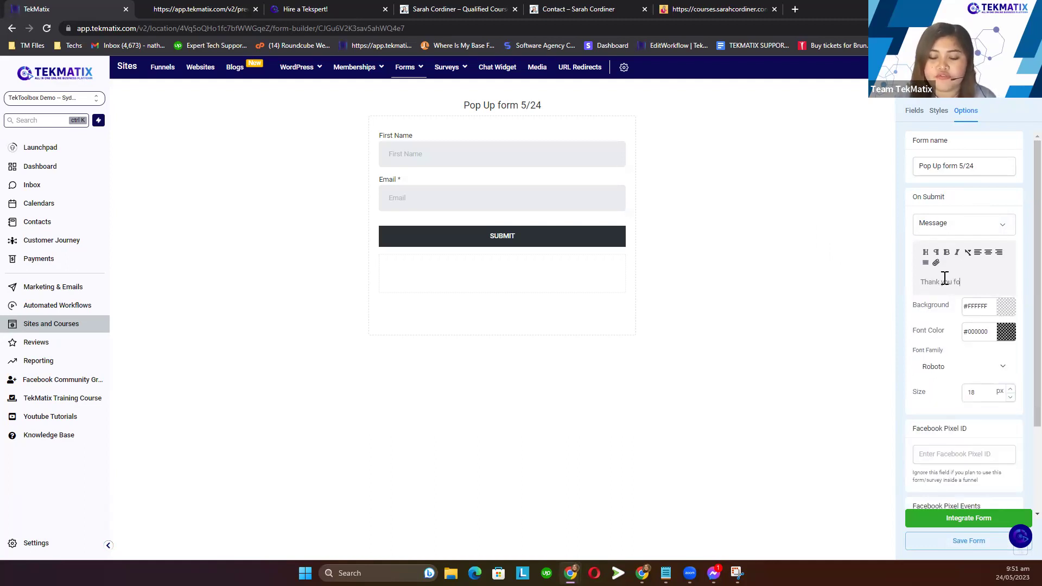
type("r submitting th")
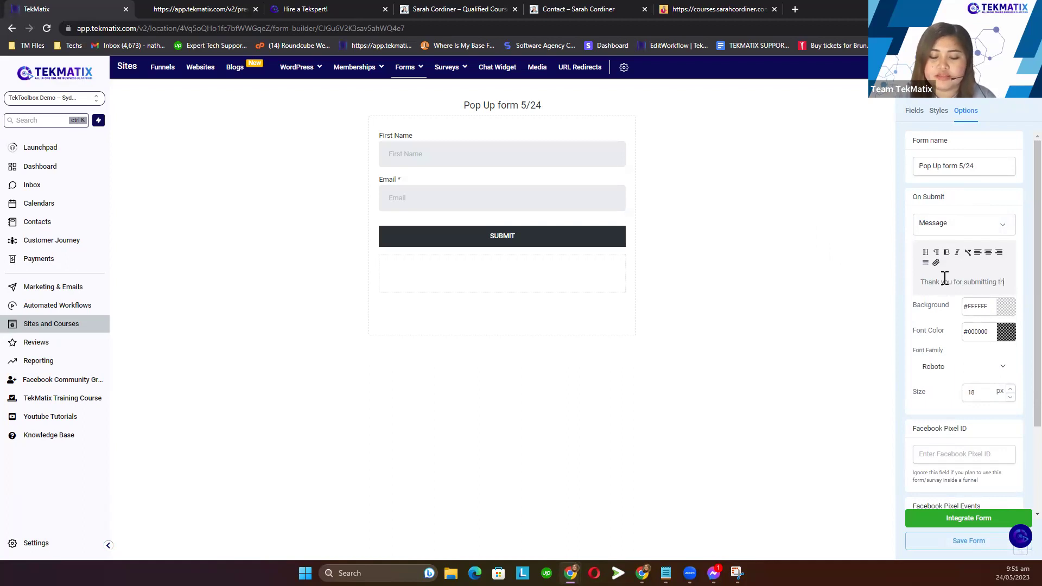
type("e form!Q")
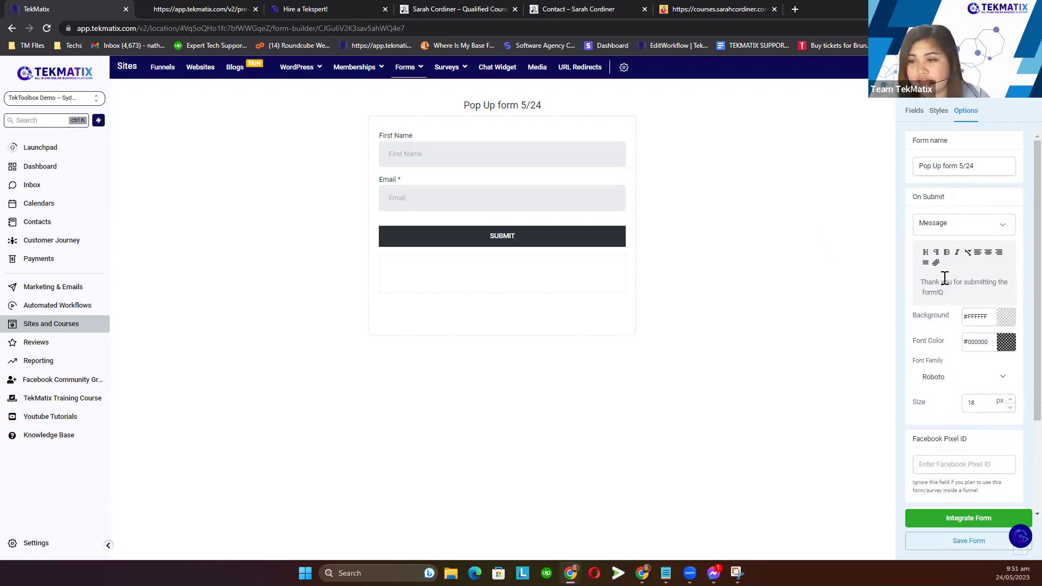
key("ctrl+a")
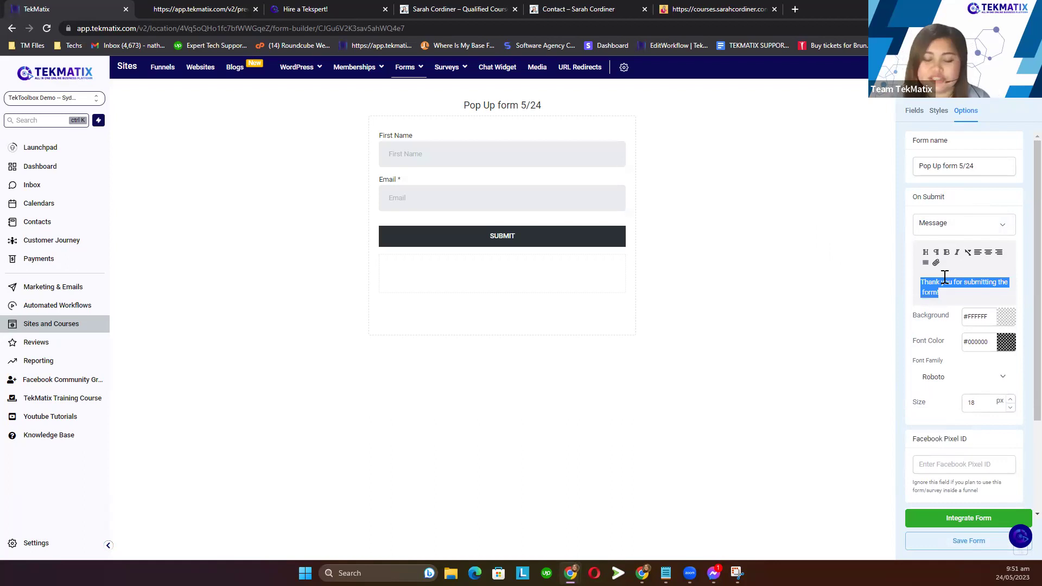
key("ctrl+b")
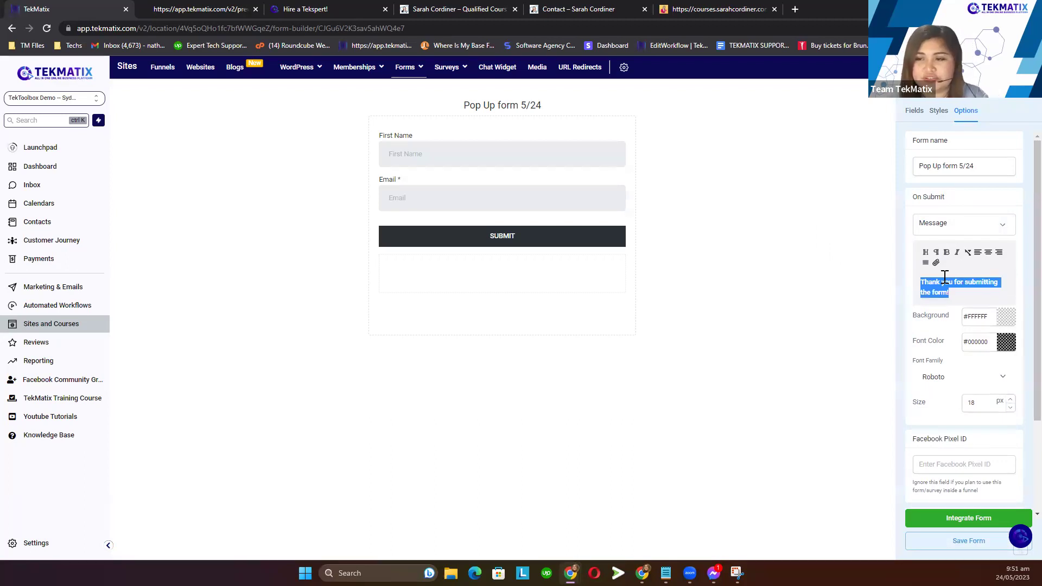
left_click(988, 253)
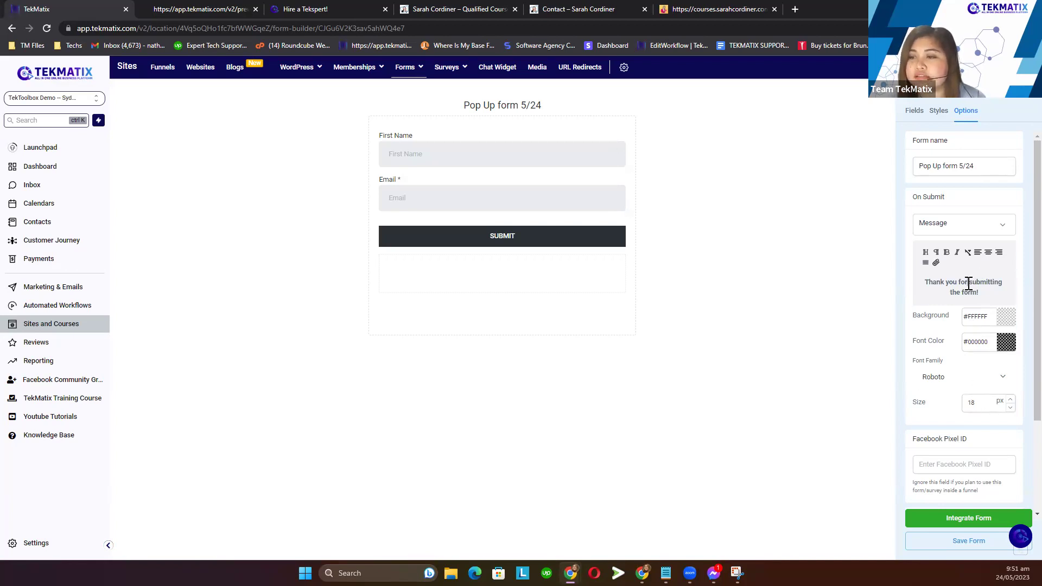
- Set the on-submit message's font size to 27 px and save the form
double_click(988, 403)
type("27")
left_click(872, 365)
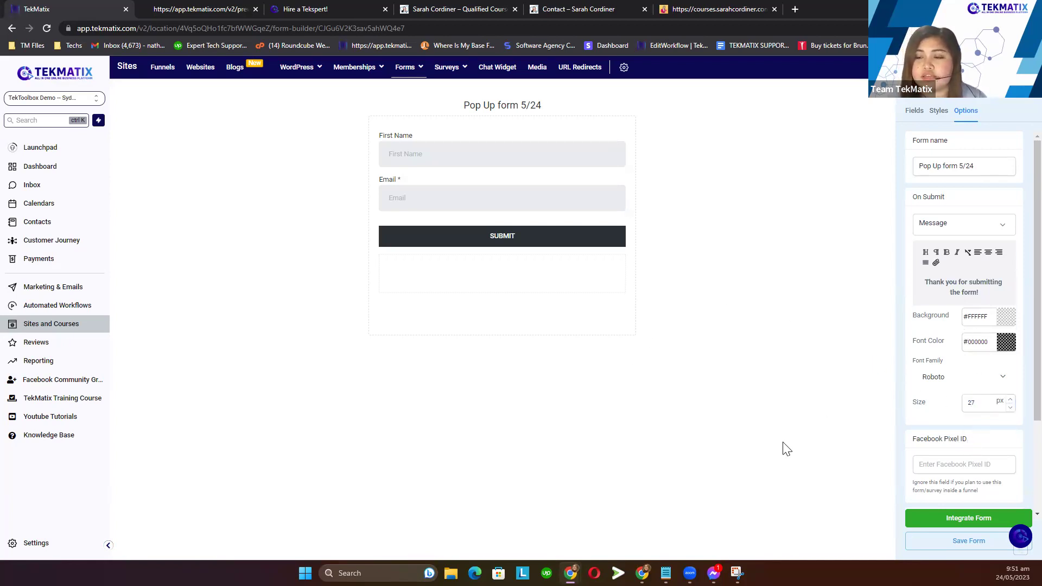
left_click(942, 544)
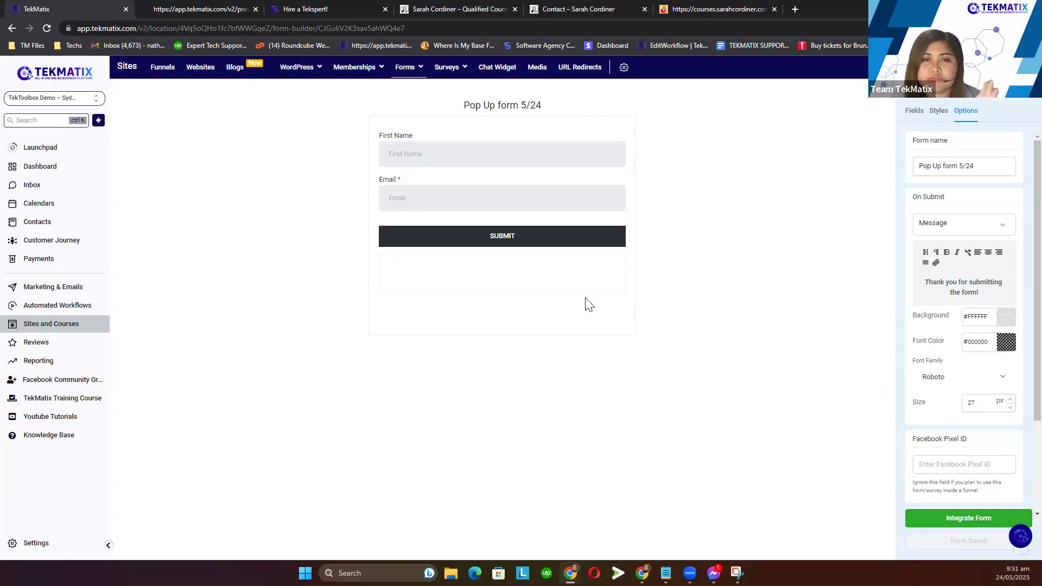
- Copy the form link from the integration options and open it in a new browser tab
left_click(961, 521)
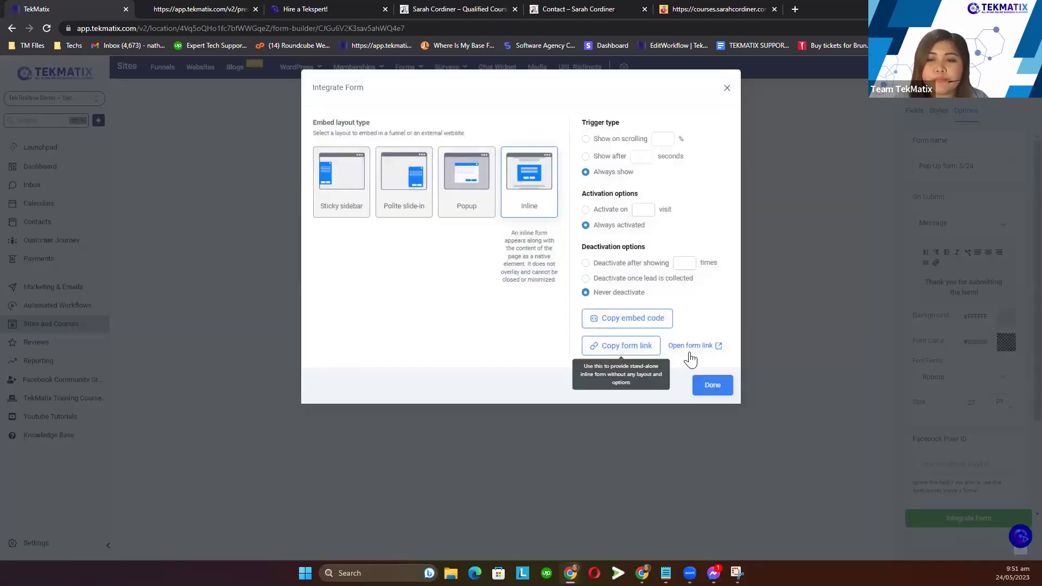
left_click(621, 345)
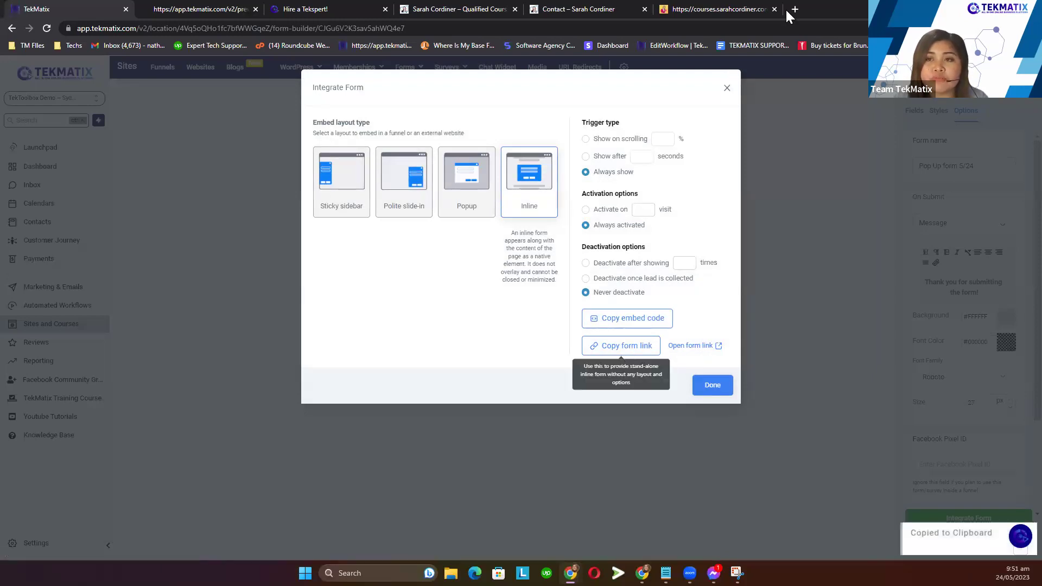
left_click(794, 10)
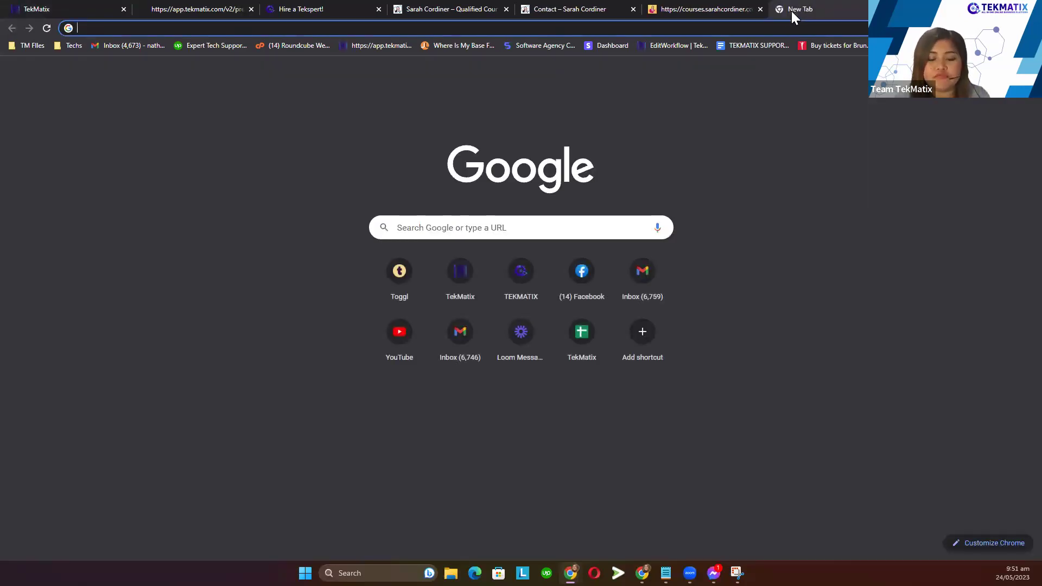
key("ctrl+v")
key("Return")
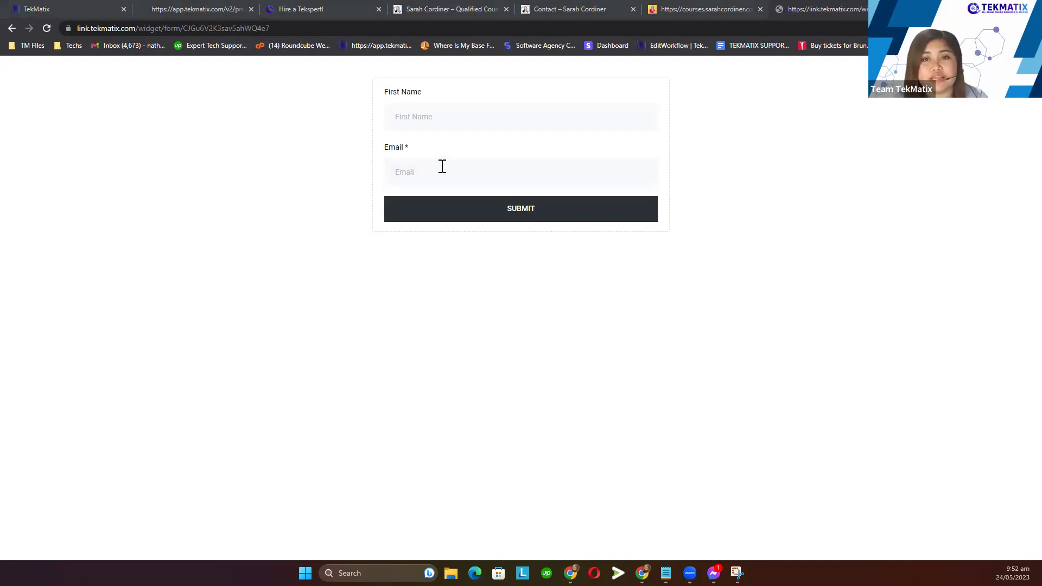
- Submit the live form with a test first name and e-mail address, and check the thank-you message
left_click(445, 115)
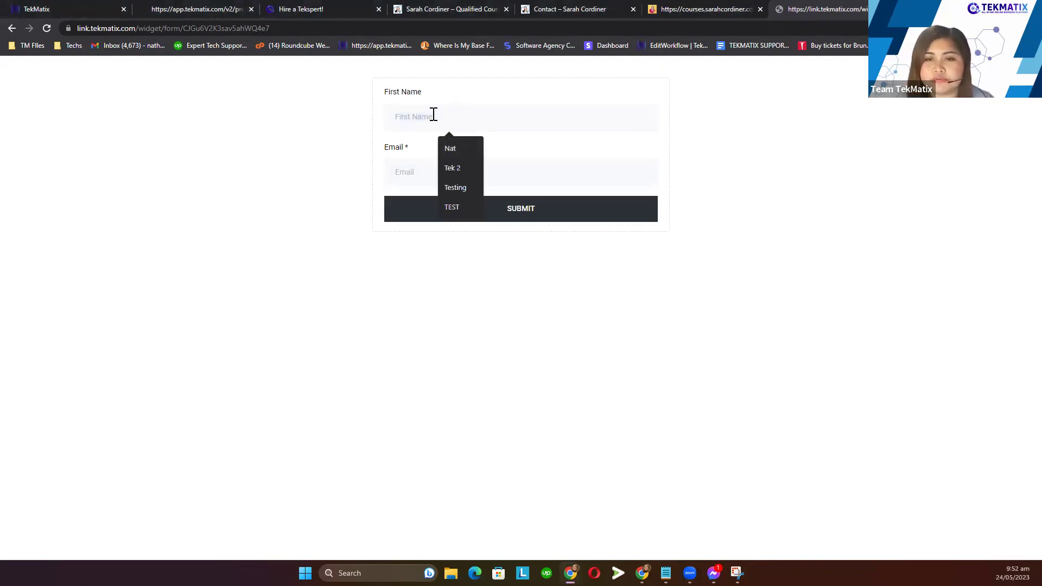
type("Nat Testing 5/24")
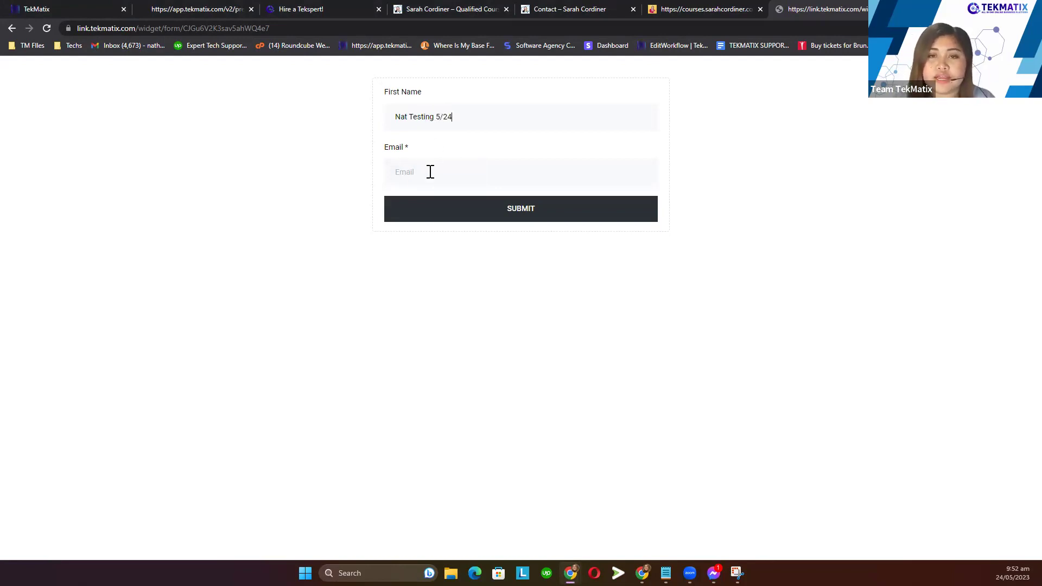
left_click(430, 171)
left_click(491, 243)
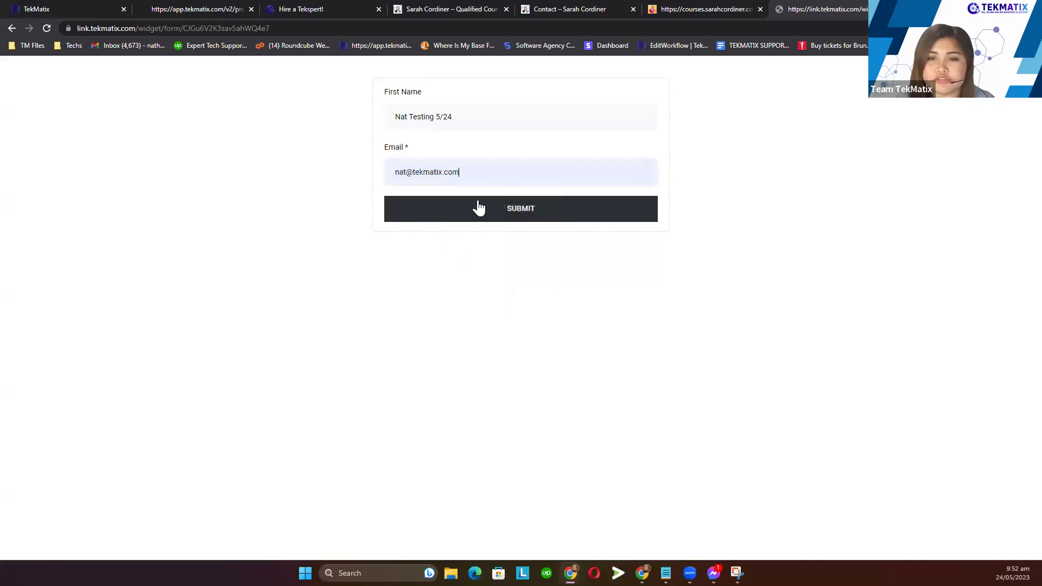
left_click(500, 209)
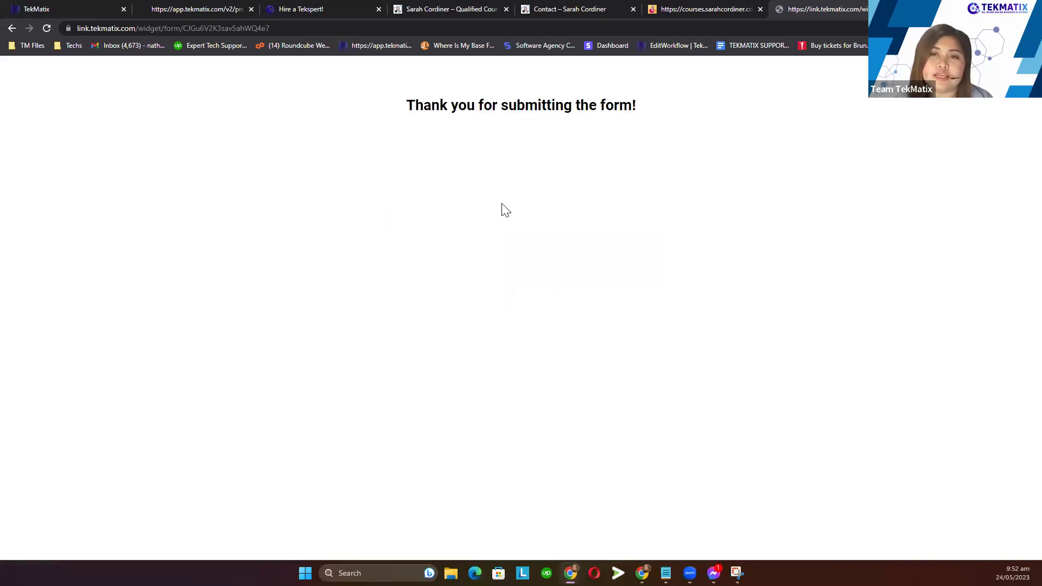
left_click_drag(403, 111, 695, 110)
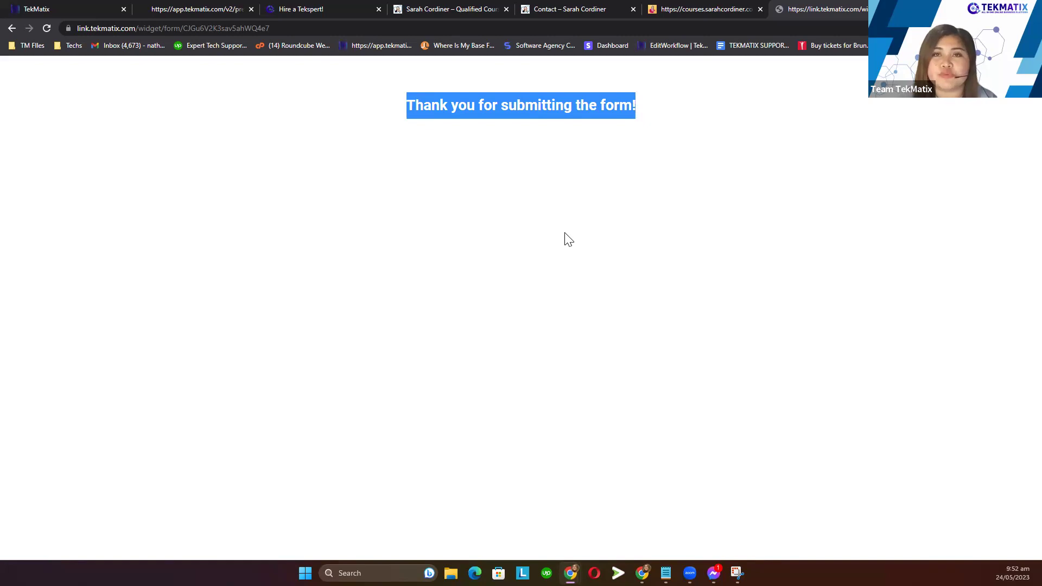
left_click(541, 314)
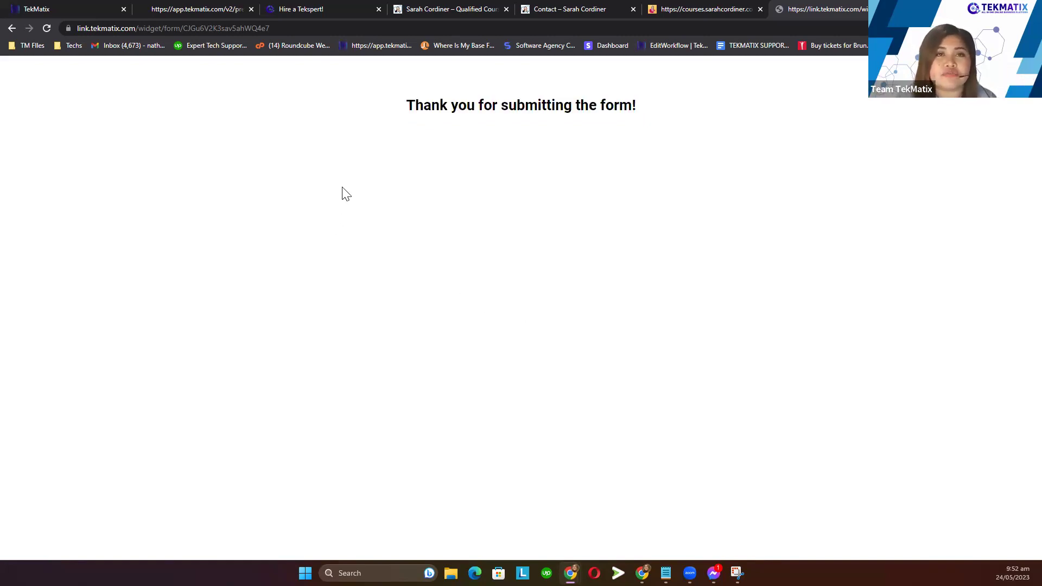
- Reload the live form from its link and examine the link address
left_click(121, 27)
left_click(98, 30)
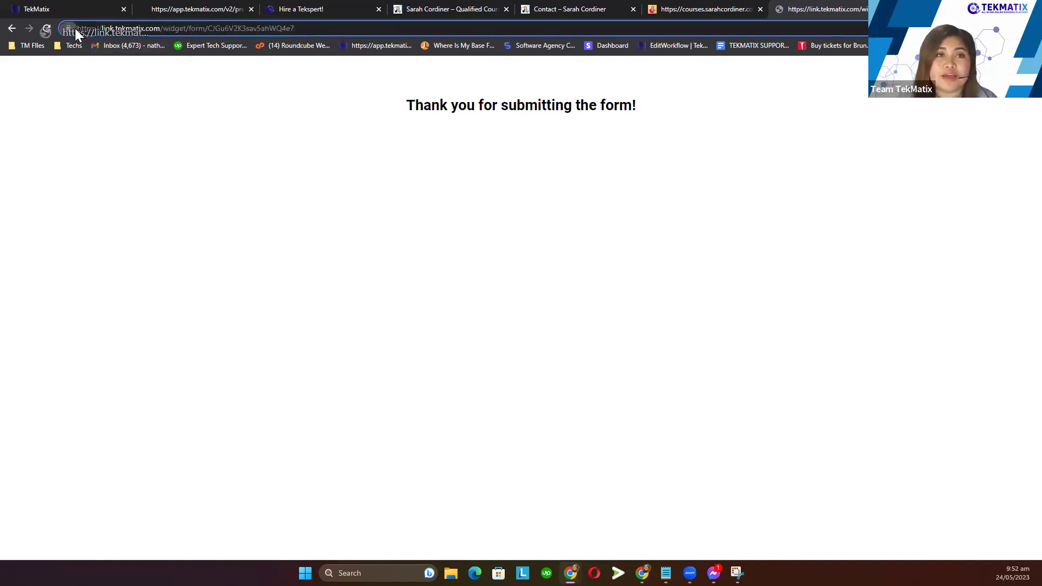
key("Return")
left_click(330, 28)
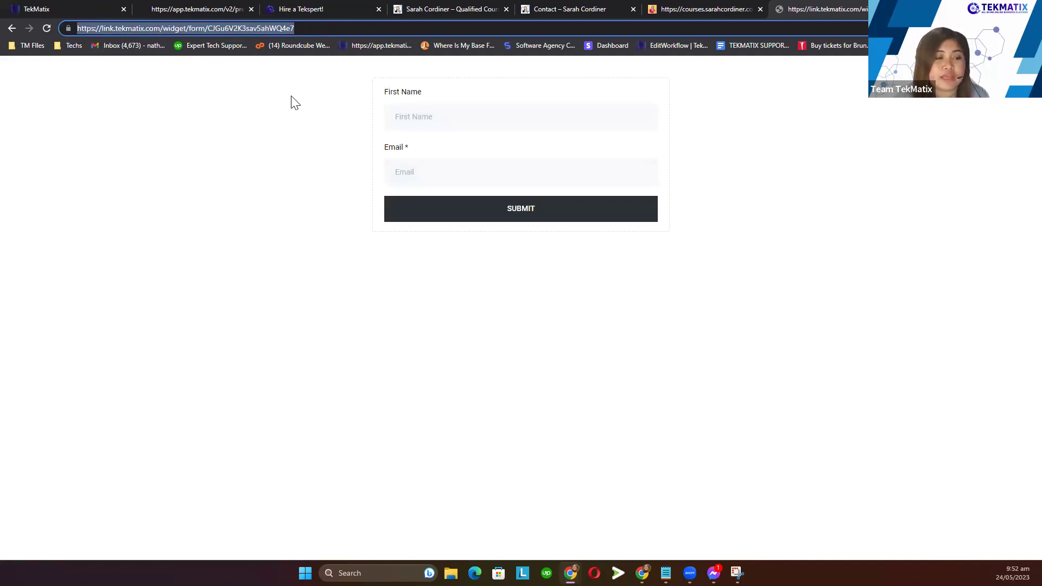
left_click(308, 27)
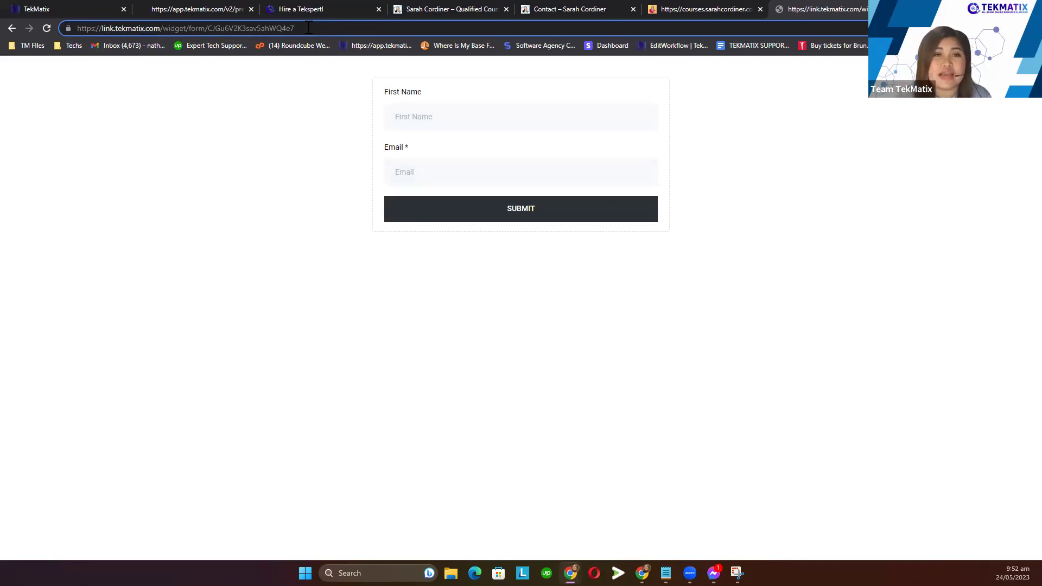
left_click_drag(314, 26, 60, 28)
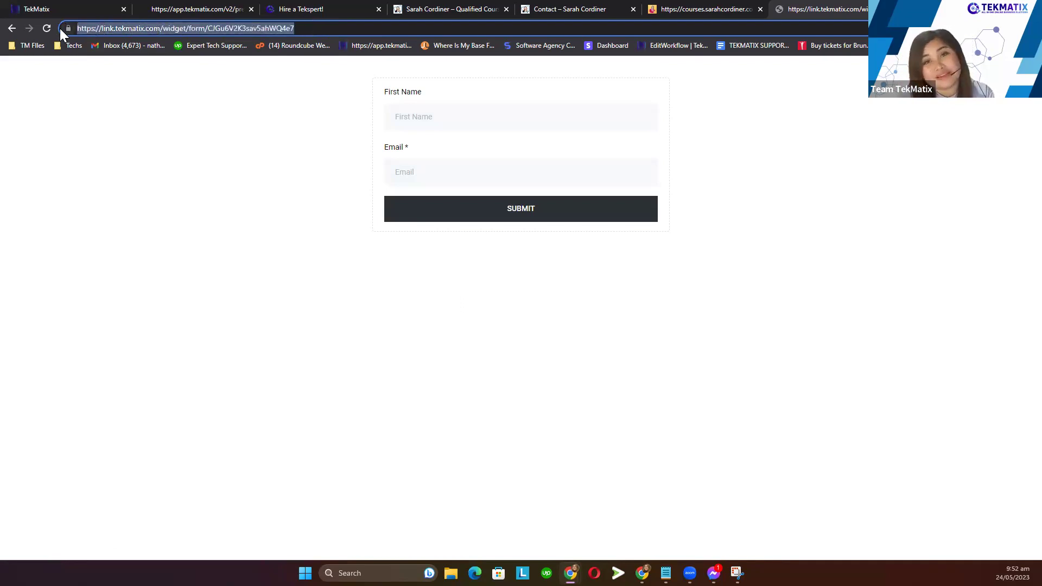
left_click(156, 135)
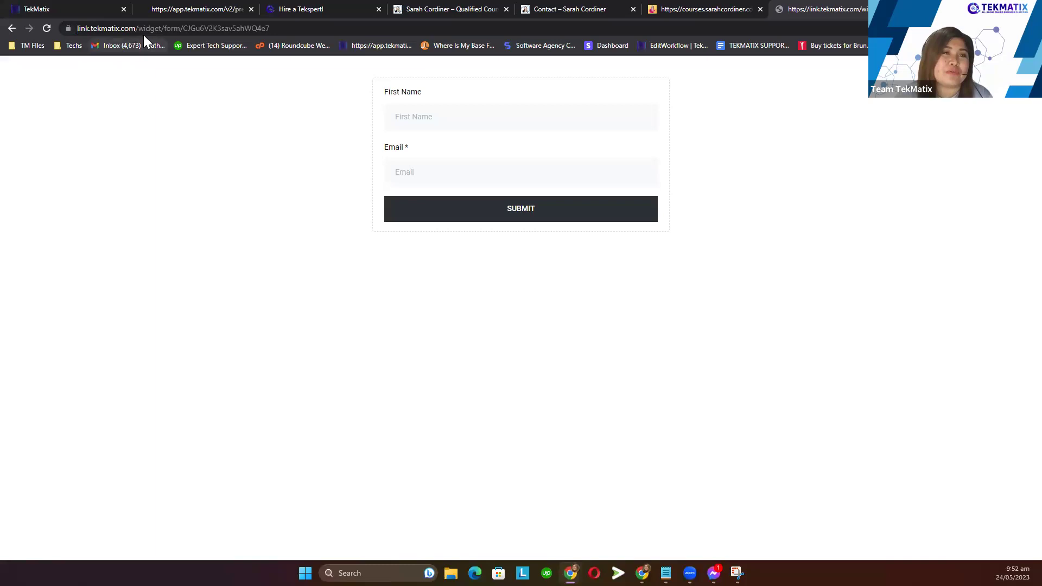
left_click(78, 28)
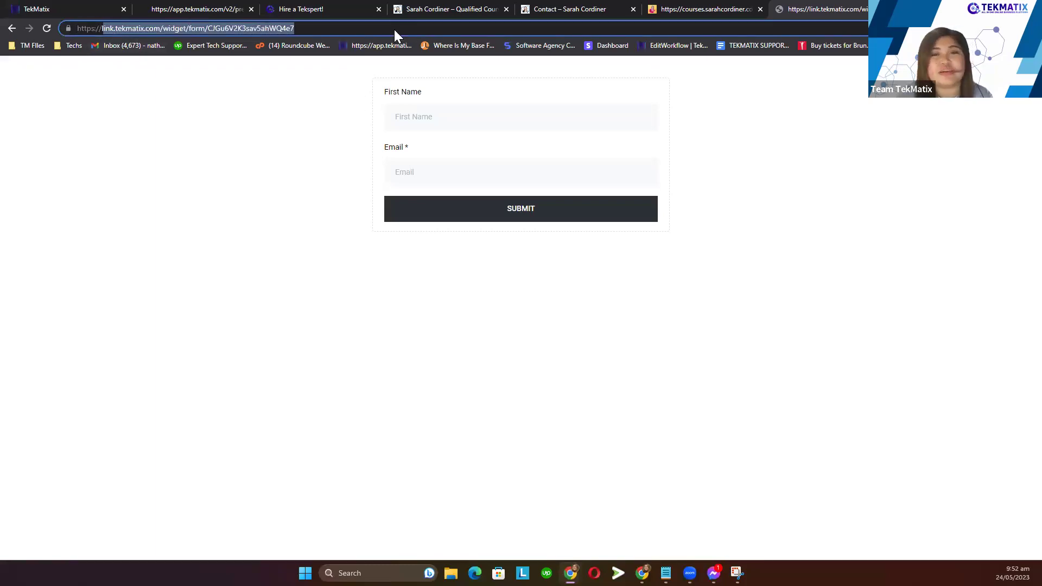
- Return to the form builder, close the integration options and show the available form fields
left_click(104, 8)
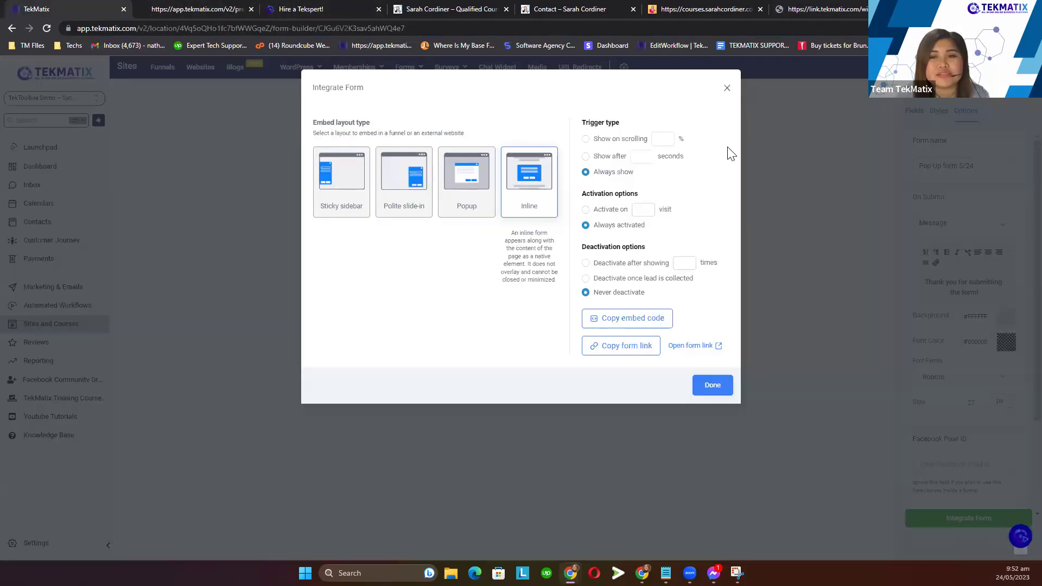
left_click(725, 86)
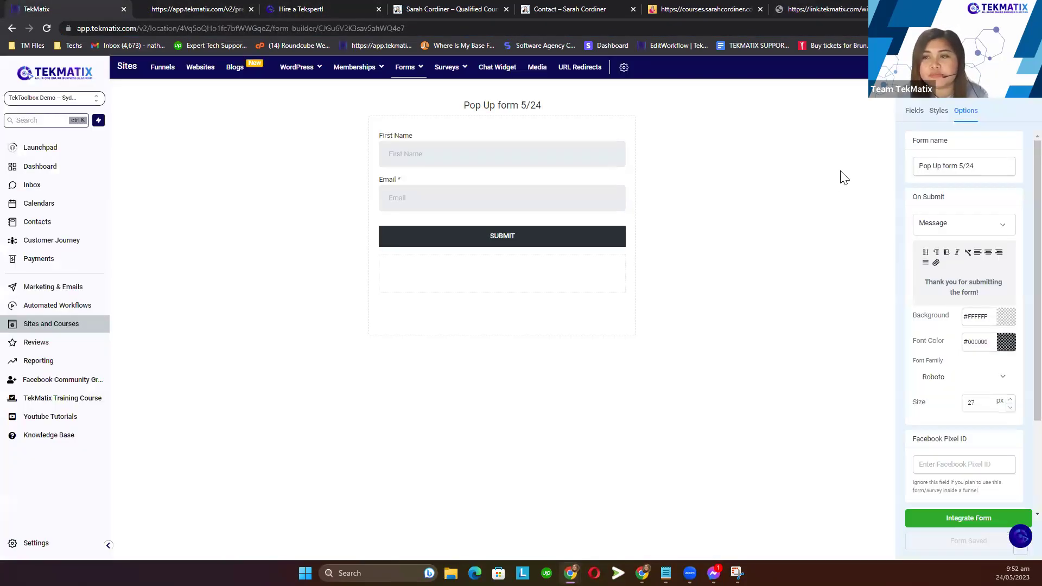
left_click(914, 110)
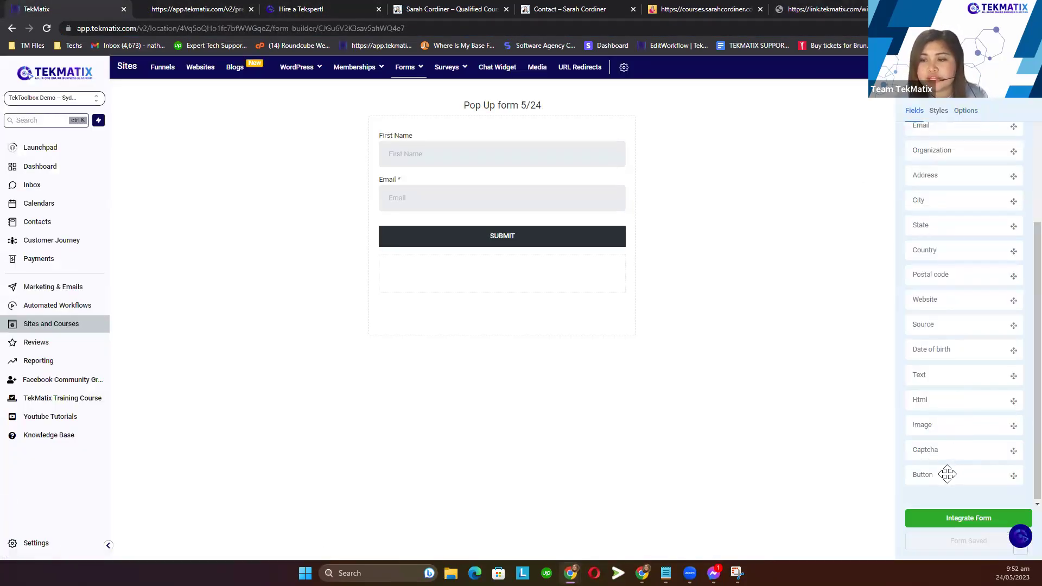
- Try an Image element above the First Name field and remove it from the form
left_click_drag(946, 426, 474, 142)
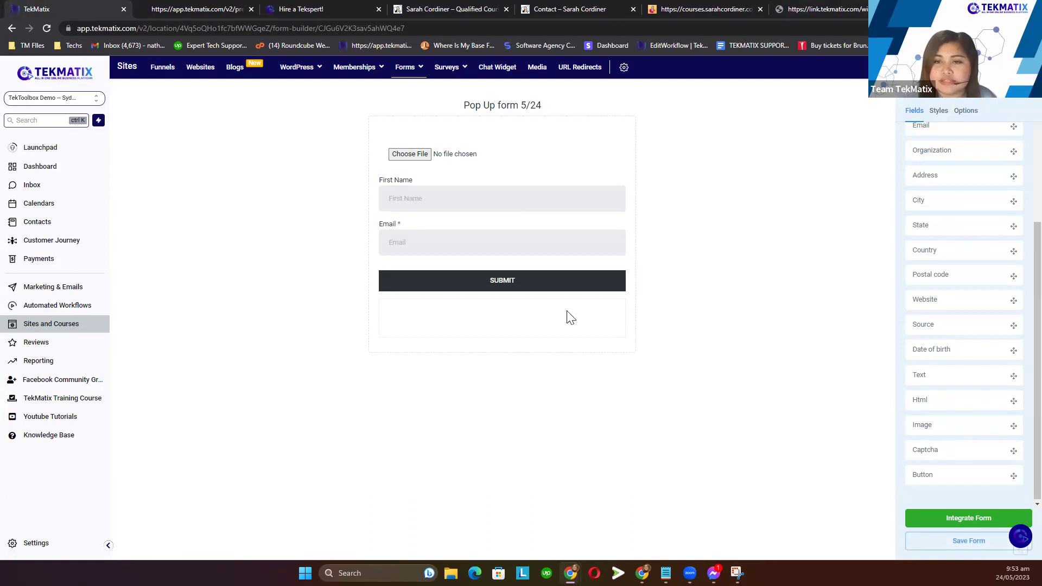
left_click(610, 140)
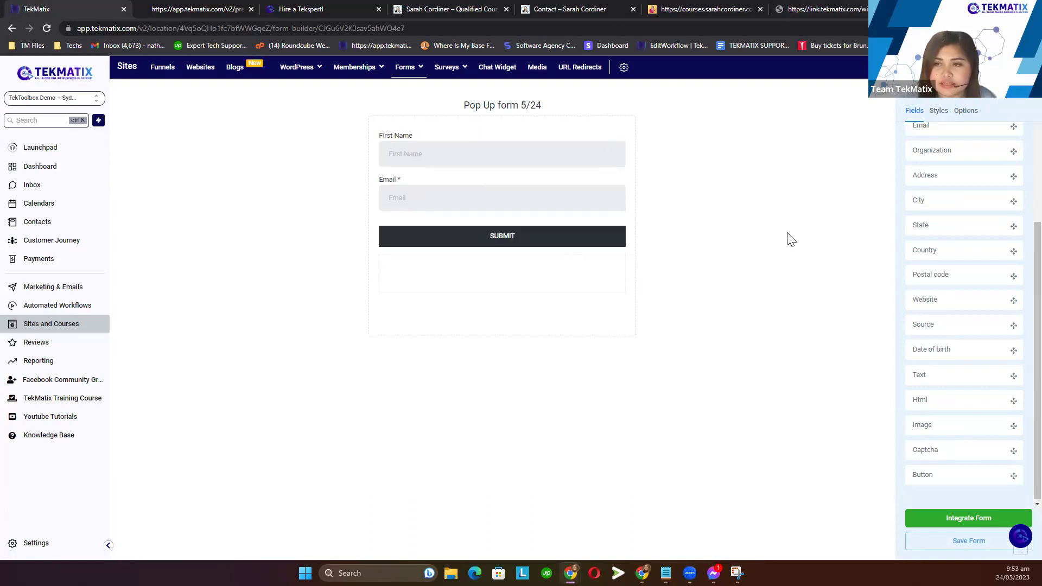
scroll(946, 275, "up", 3)
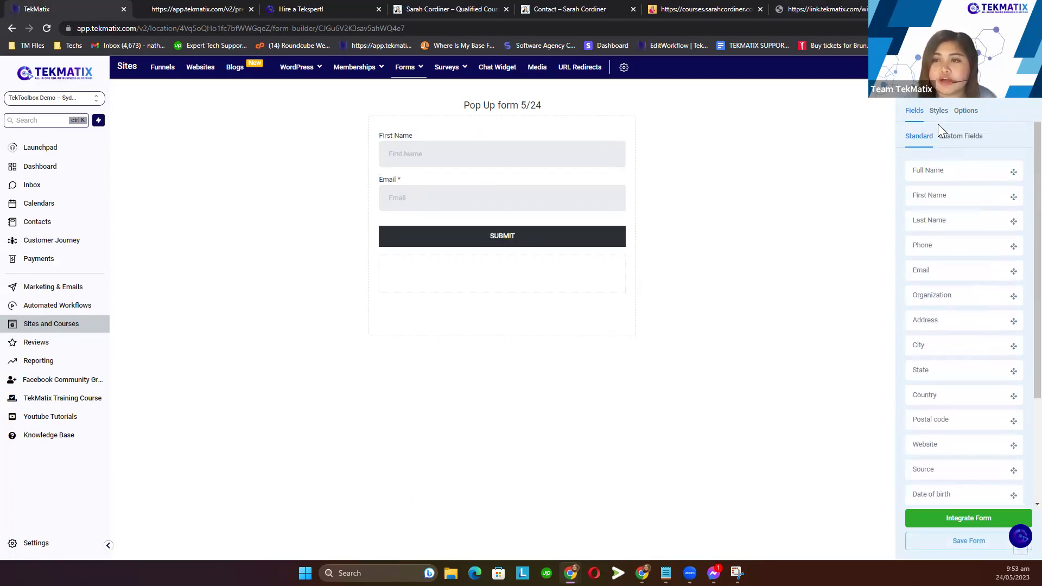
- Add an Image element above the First Name field, load the TekMatix course expiration banner into it, and save the form
scroll(970, 348, "down", 3)
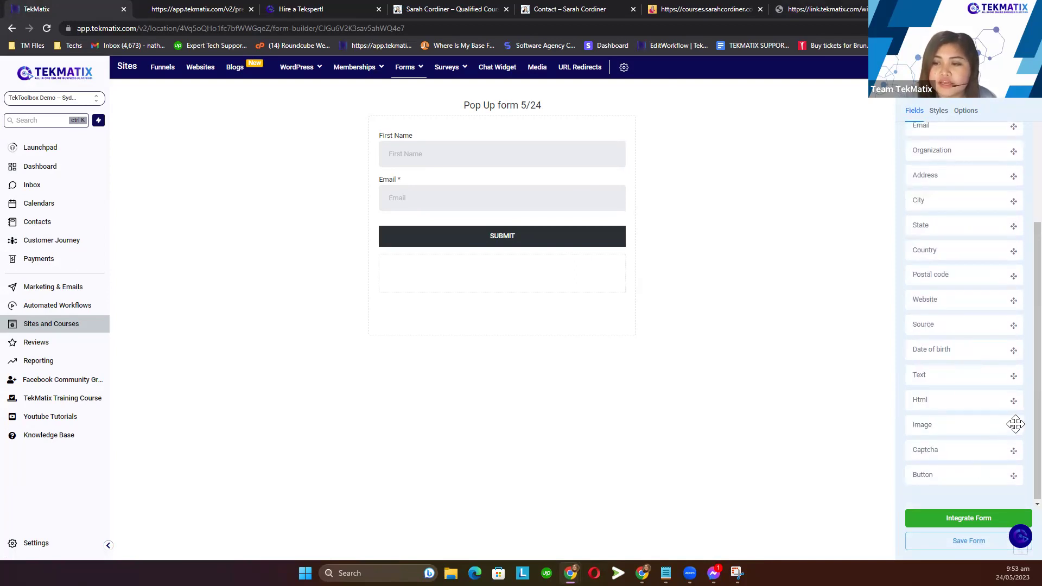
left_click_drag(1013, 426, 530, 140)
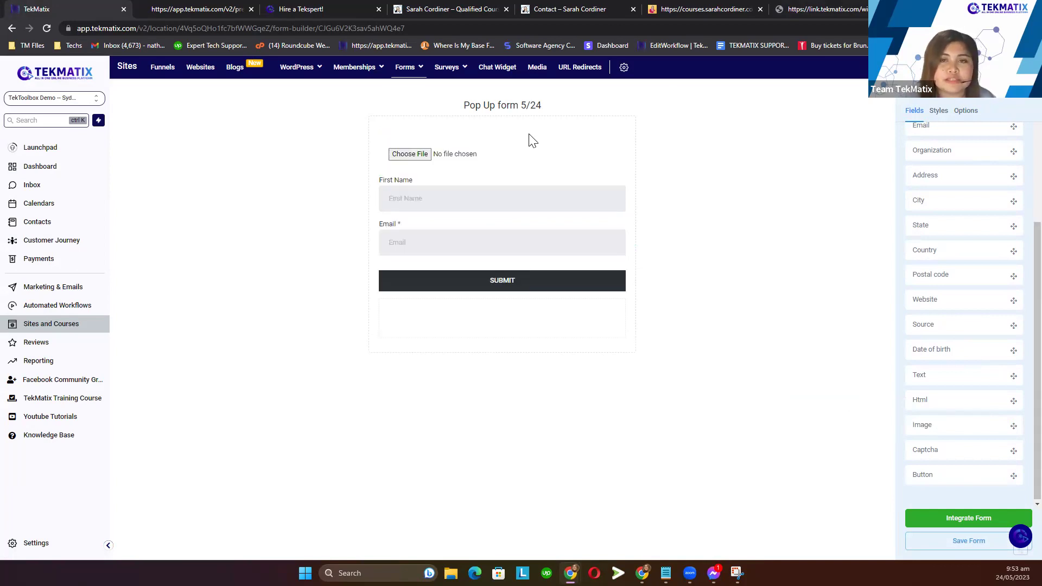
left_click(420, 155)
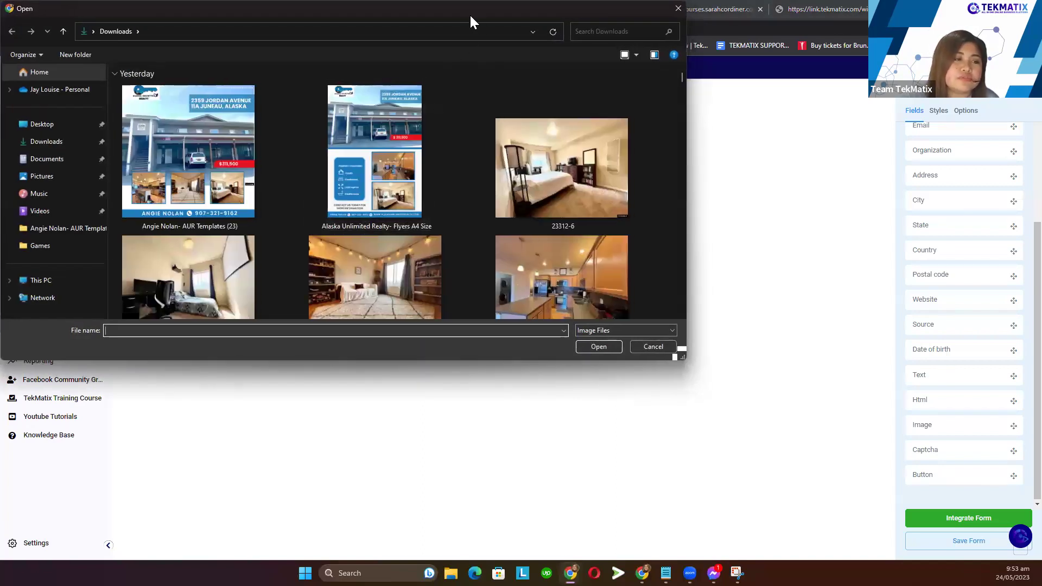
key("Escape")
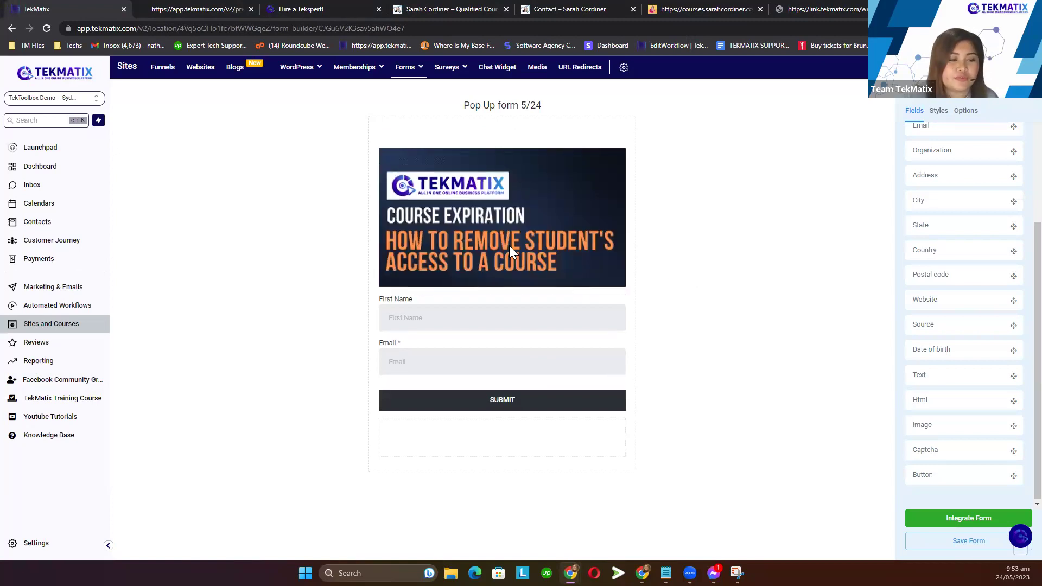
left_click(957, 543)
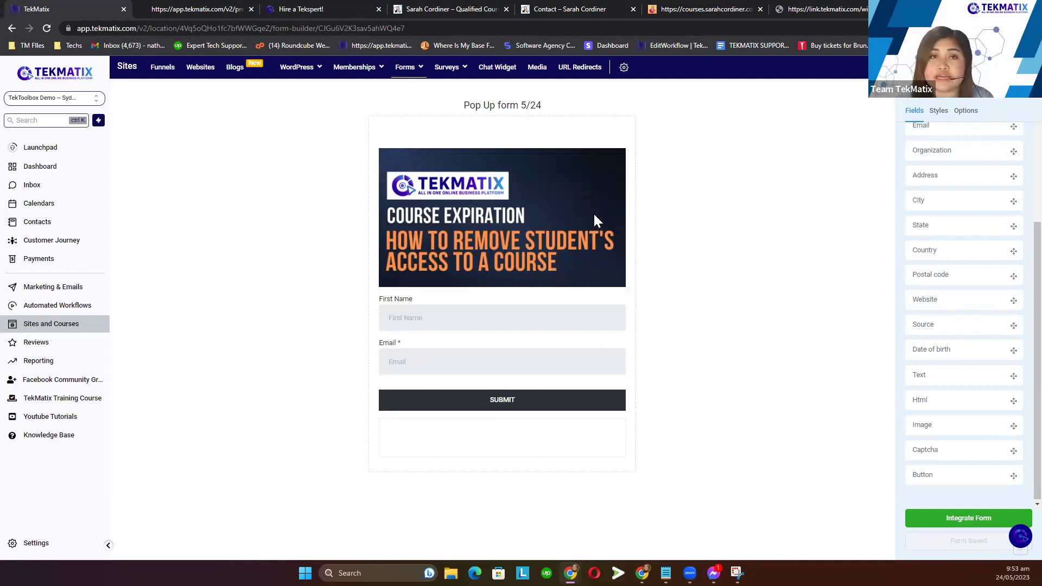
- Copy the form link, reload the live form from it to check the banner image, and return to the form builder
left_click(964, 518)
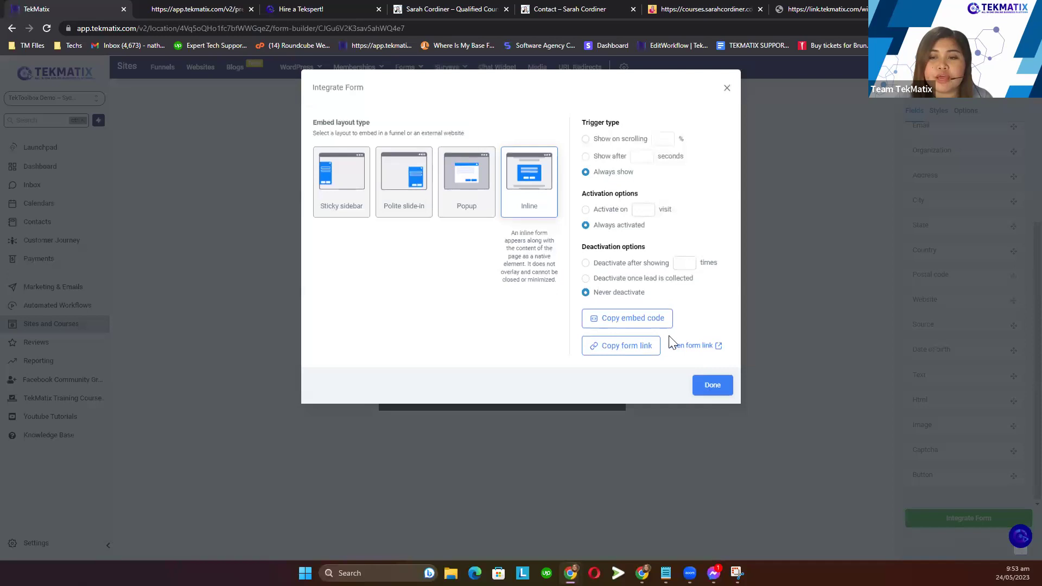
left_click(618, 348)
left_click(822, 9)
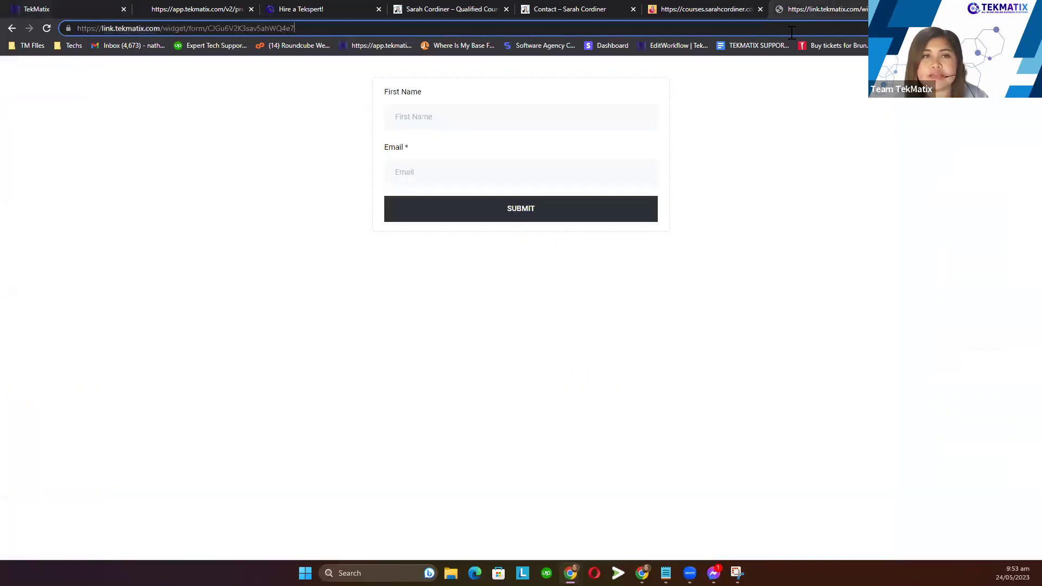
key("ctrl+v")
key("Return")
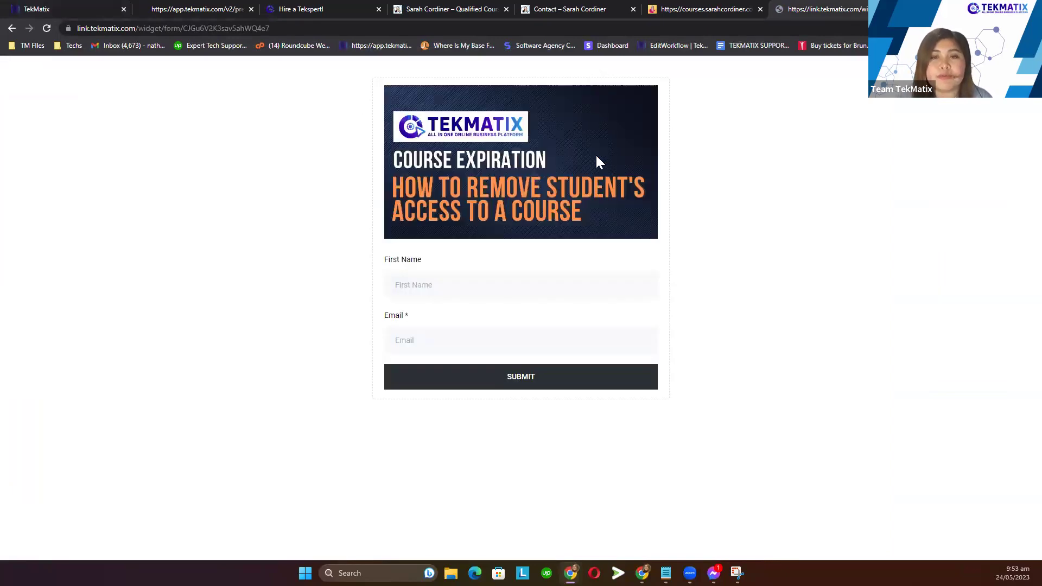
left_click(103, 7)
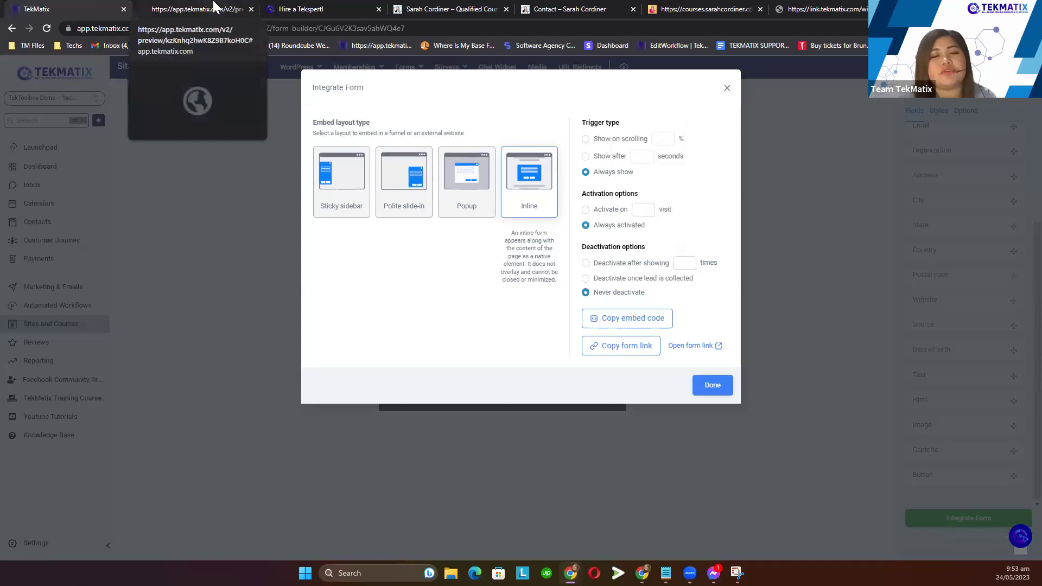
left_click(728, 88)
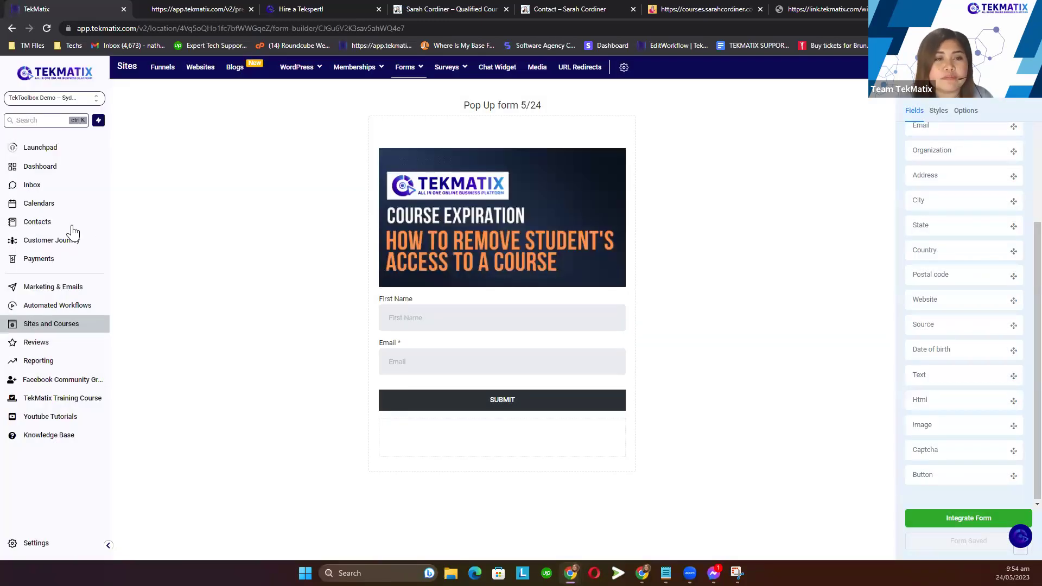
- Search the contacts list for the test contact's first name
left_click(60, 225)
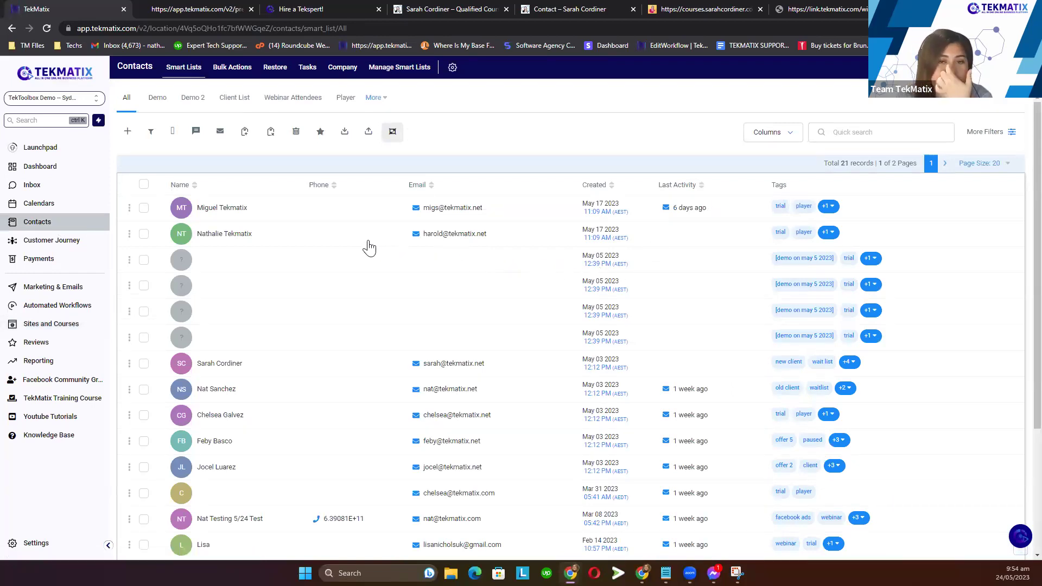
left_click(870, 131)
type("r")
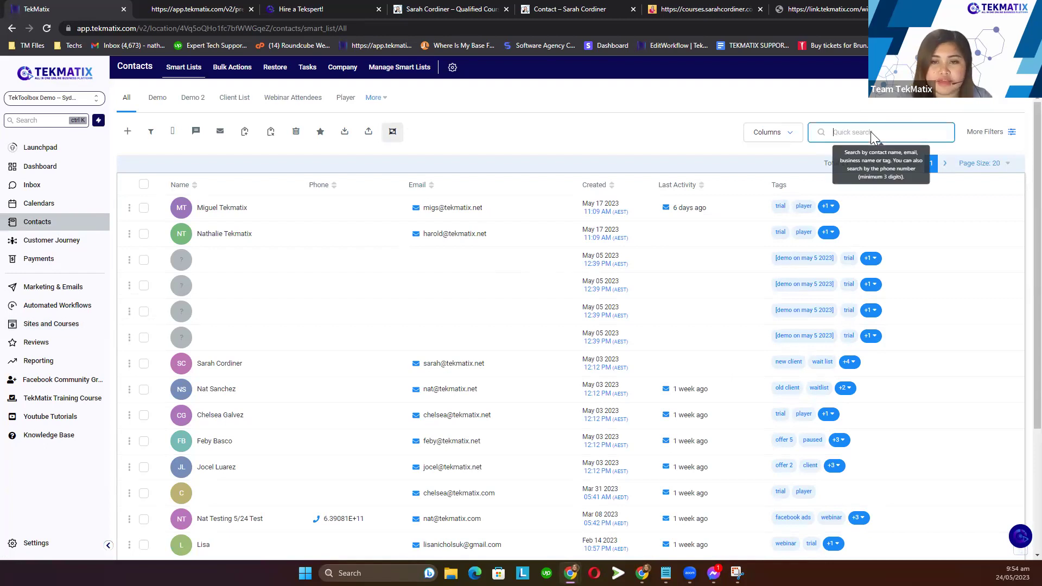
type("at")
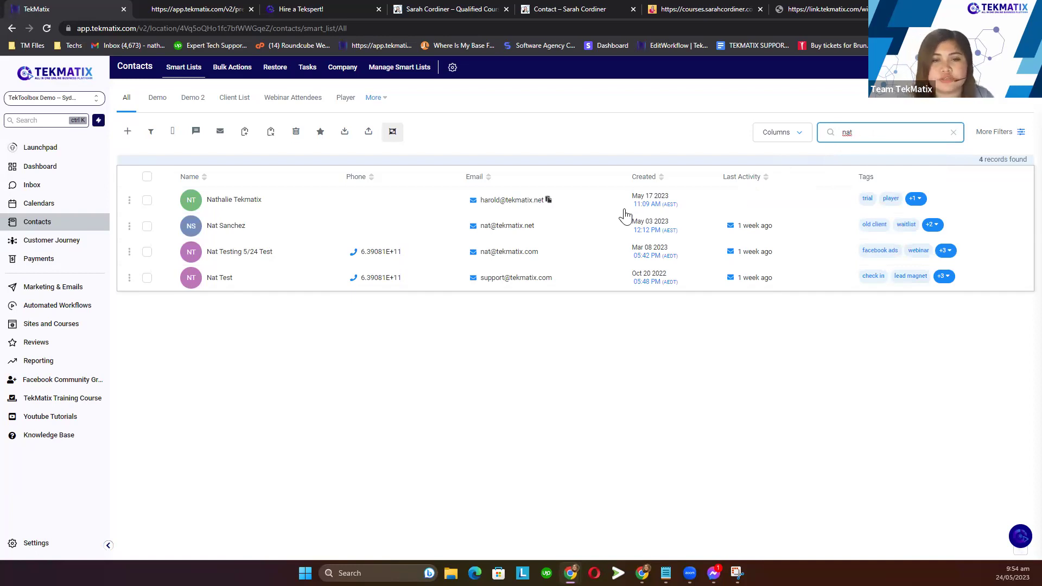
- Show the form submissions for Pop Up form 5/24 only and examine the test submission's details
left_click(44, 326)
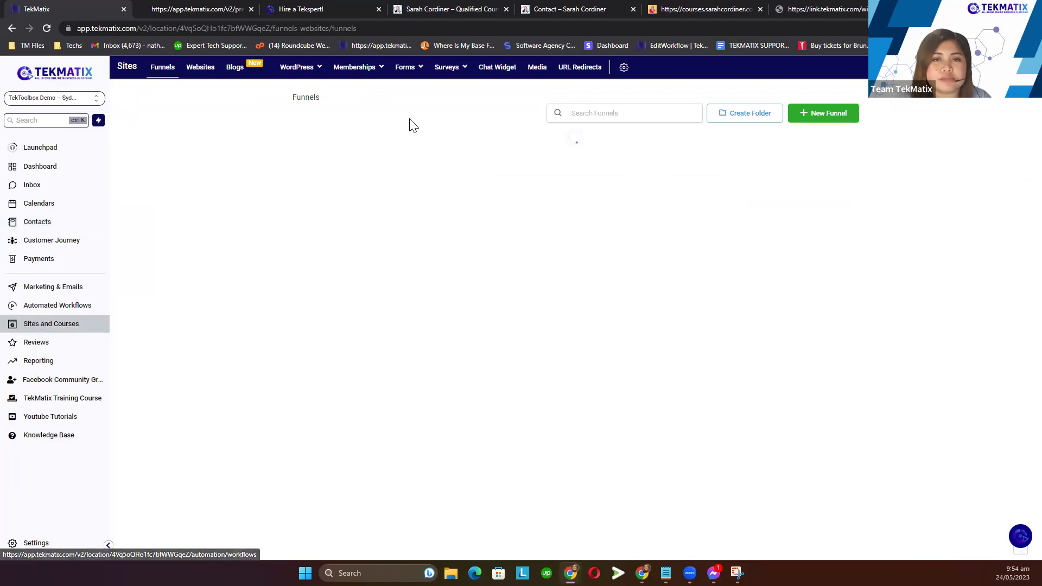
mouse_move(413, 74)
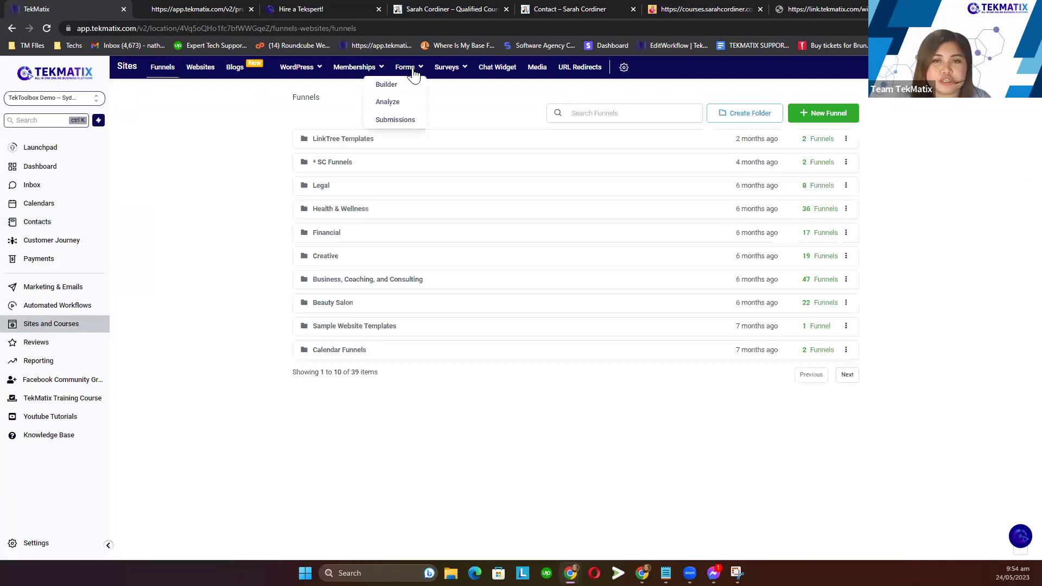
left_click(394, 121)
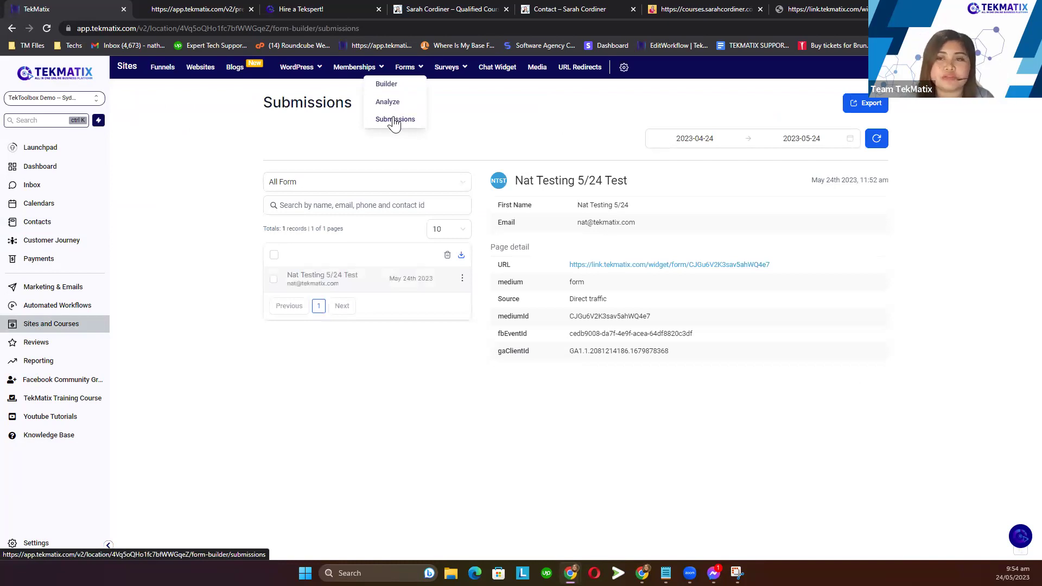
left_click(319, 186)
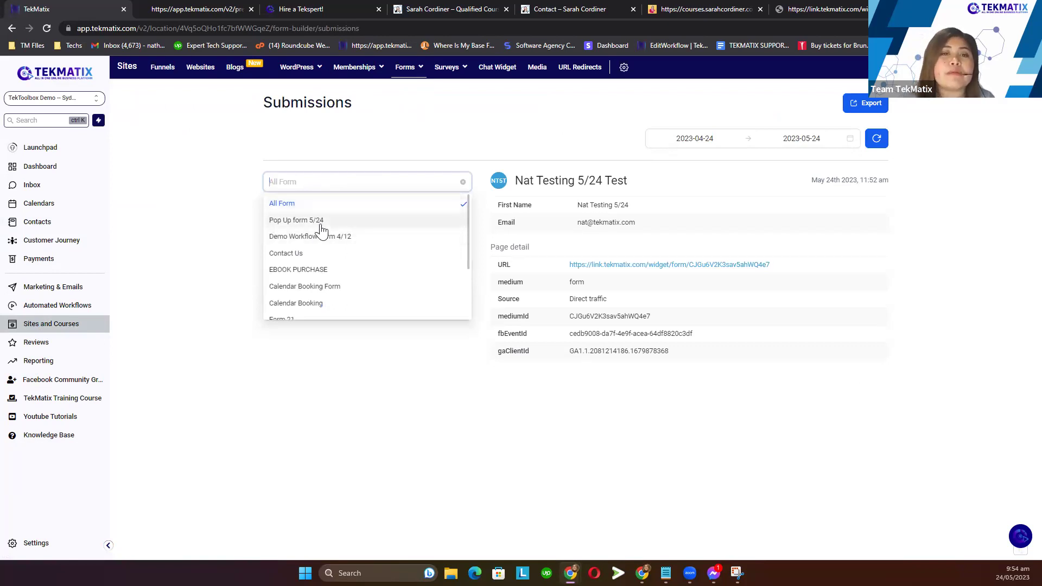
left_click(338, 223)
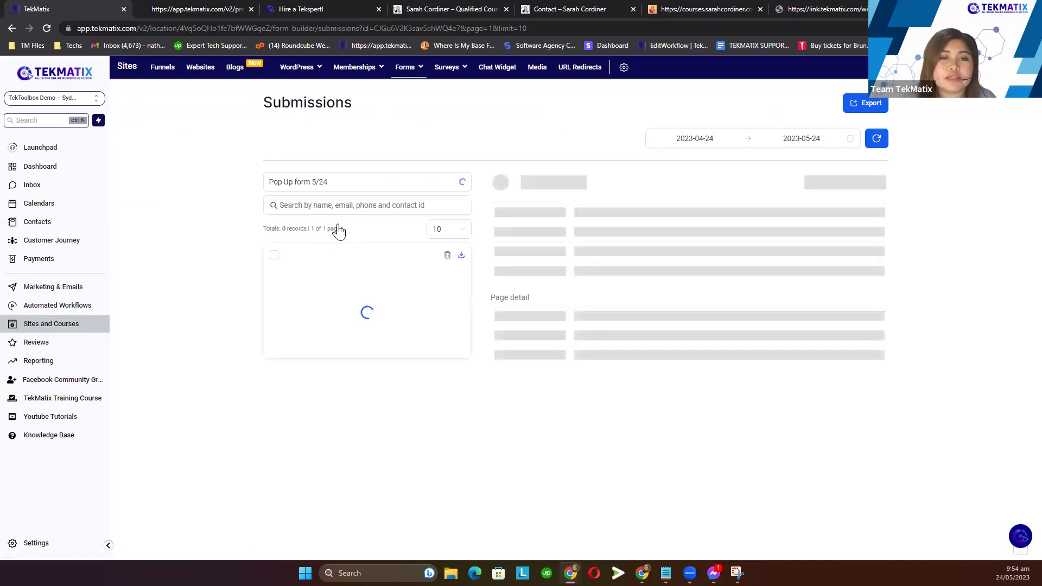
mouse_move(296, 279)
left_mouse_down()
mouse_move(356, 295)
mouse_move(278, 273)
left_mouse_up()
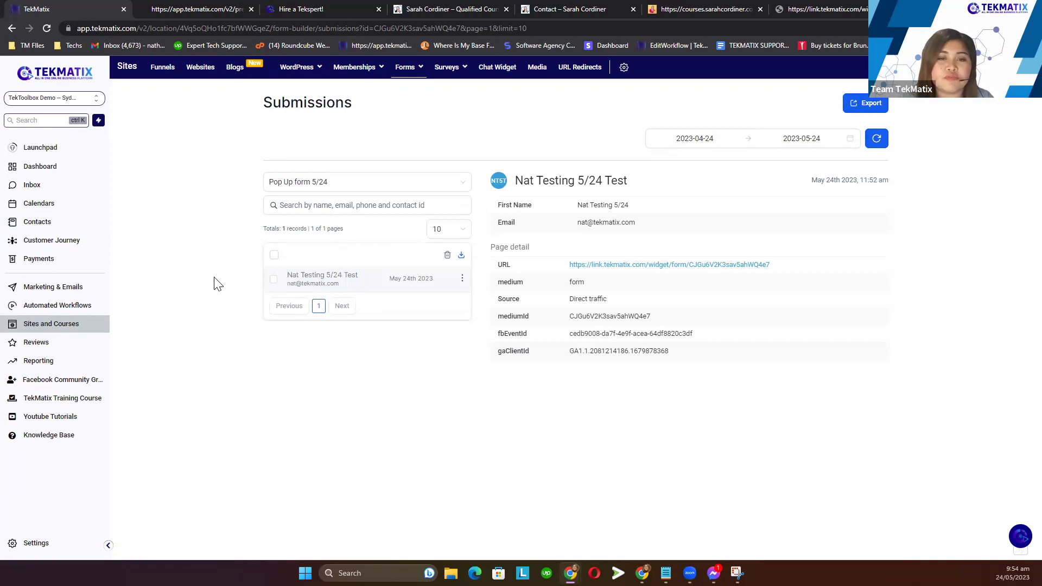
left_click_drag(498, 209, 719, 383)
left_click(610, 412)
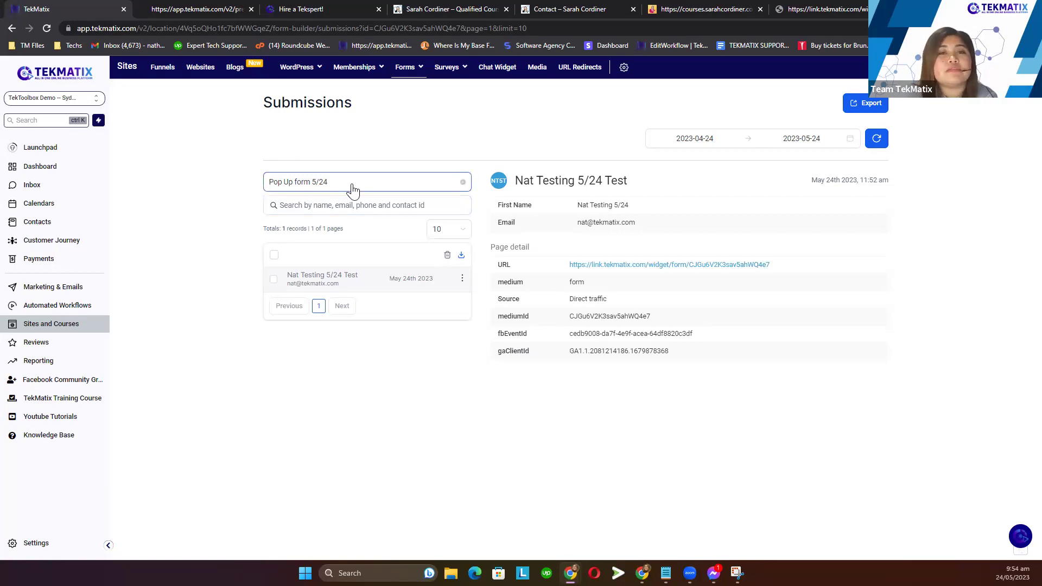
- Set the submissions filter back to All Form
mouse_move(405, 68)
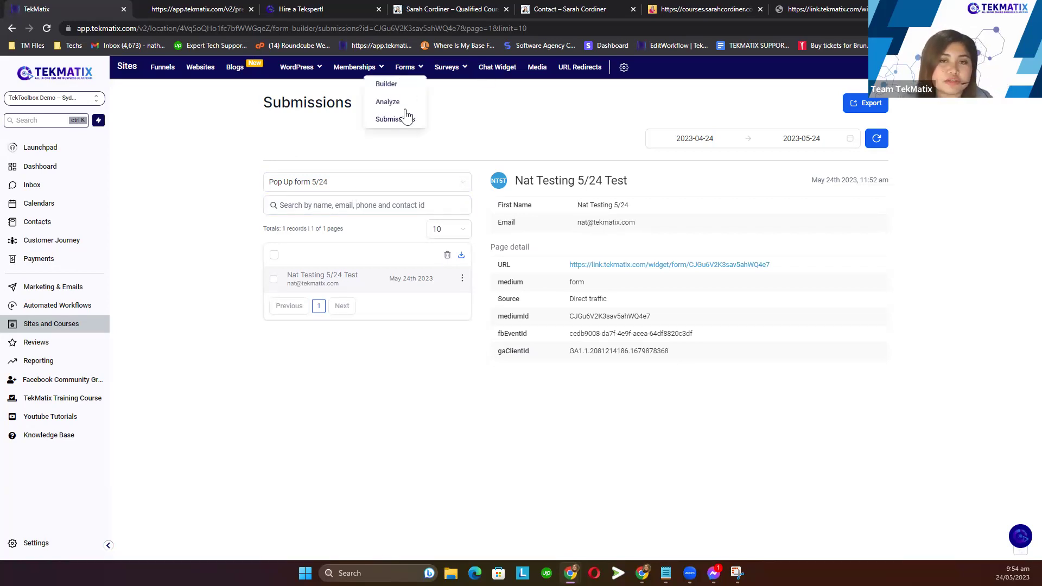
left_click(397, 186)
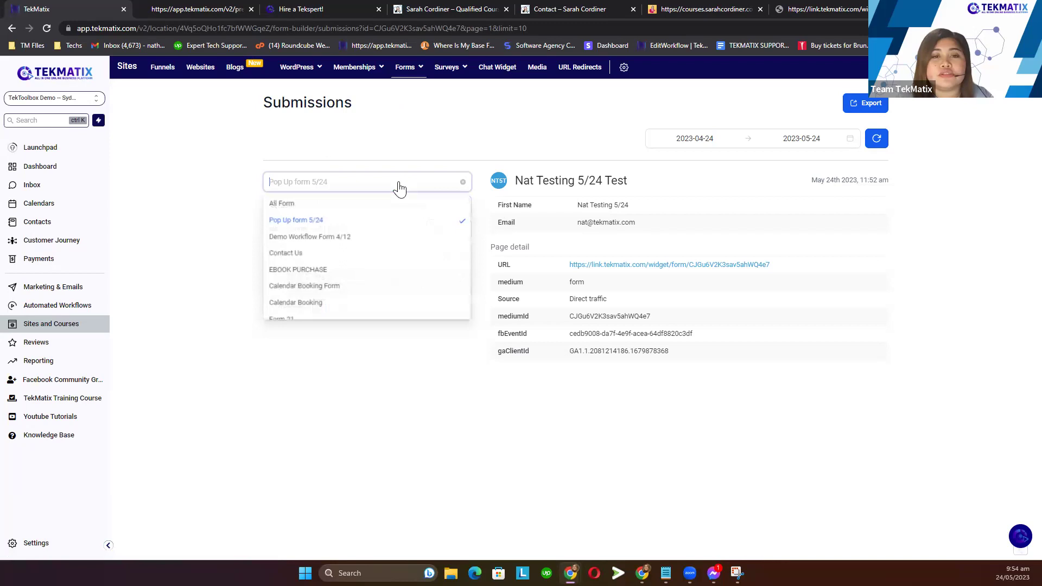
left_click(338, 205)
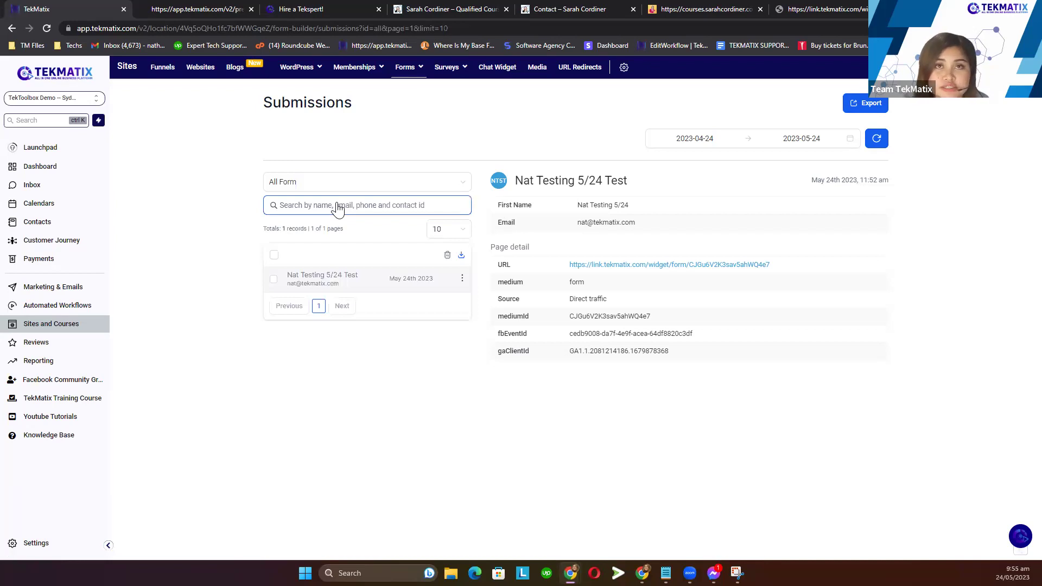
- Open the Home page of the Hair Salon - 200005 website for editing in the same browser tab
left_click(201, 70)
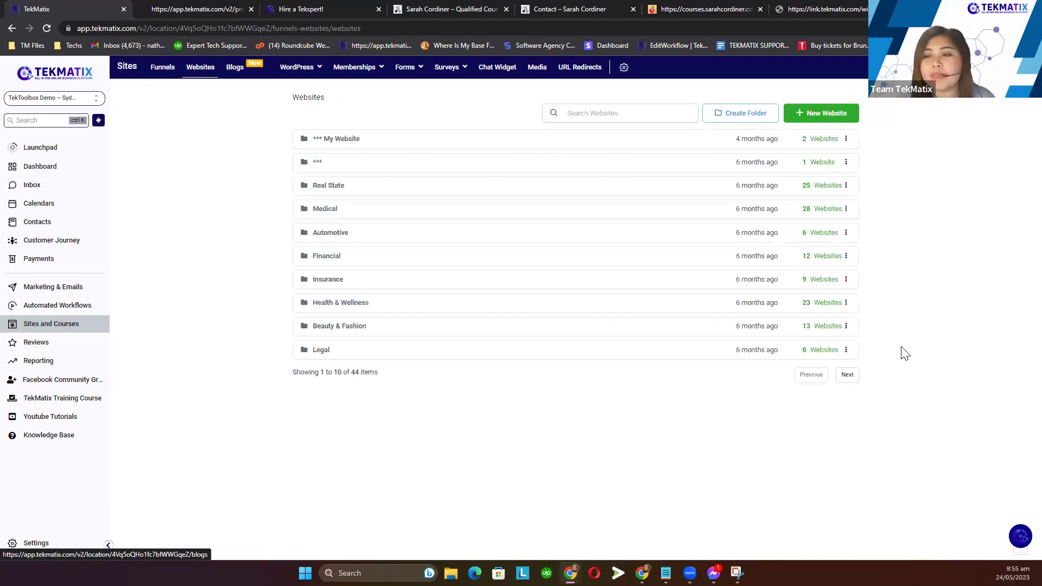
left_click(847, 374)
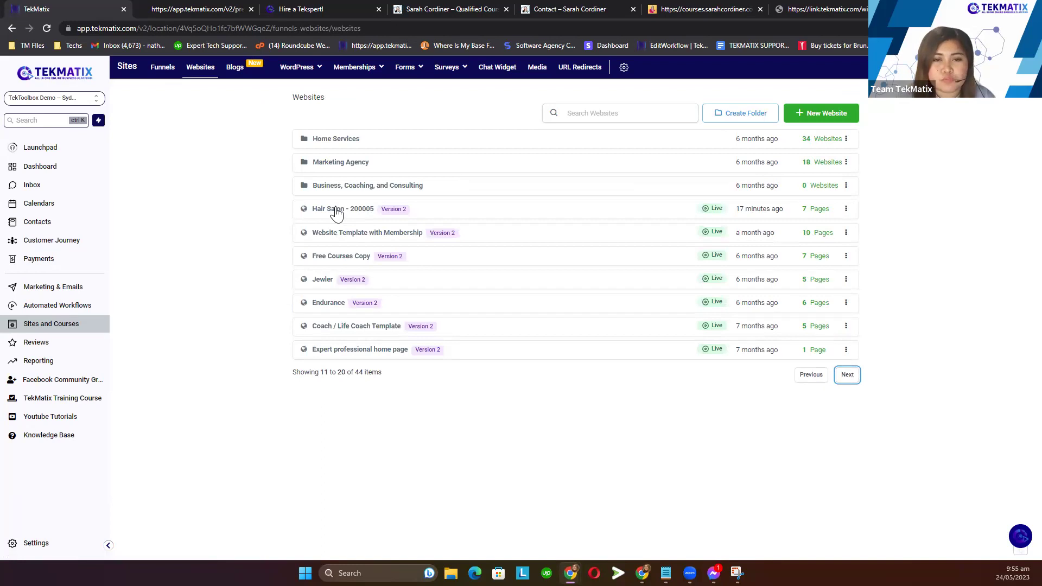
left_click(337, 214)
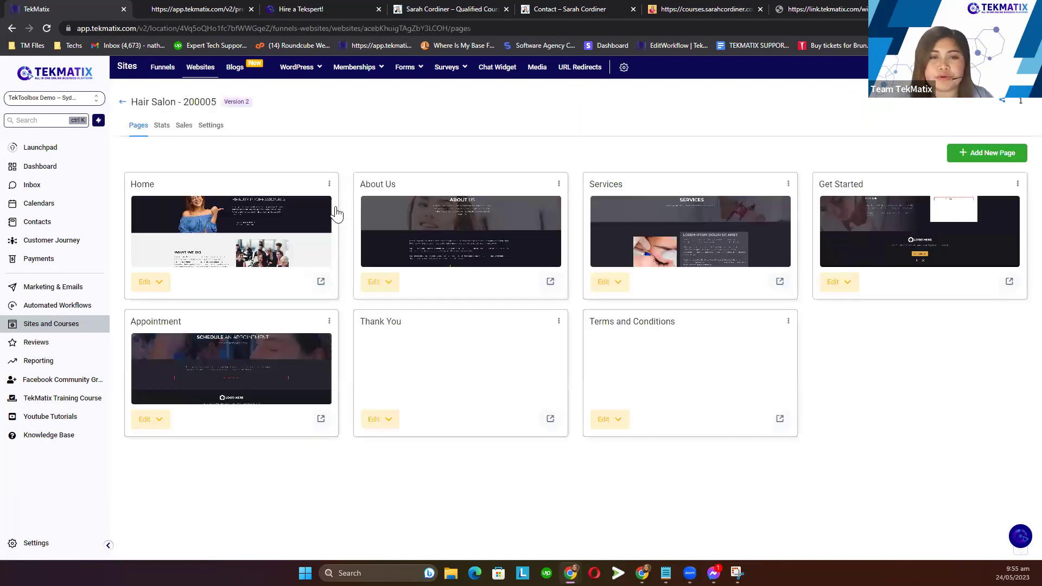
mouse_move(169, 296)
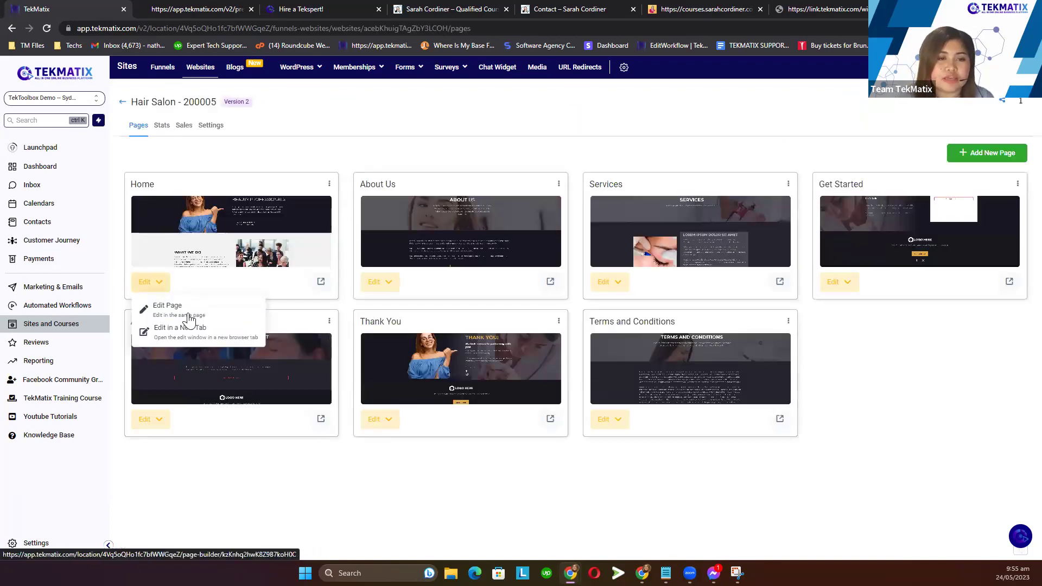
left_click(190, 313)
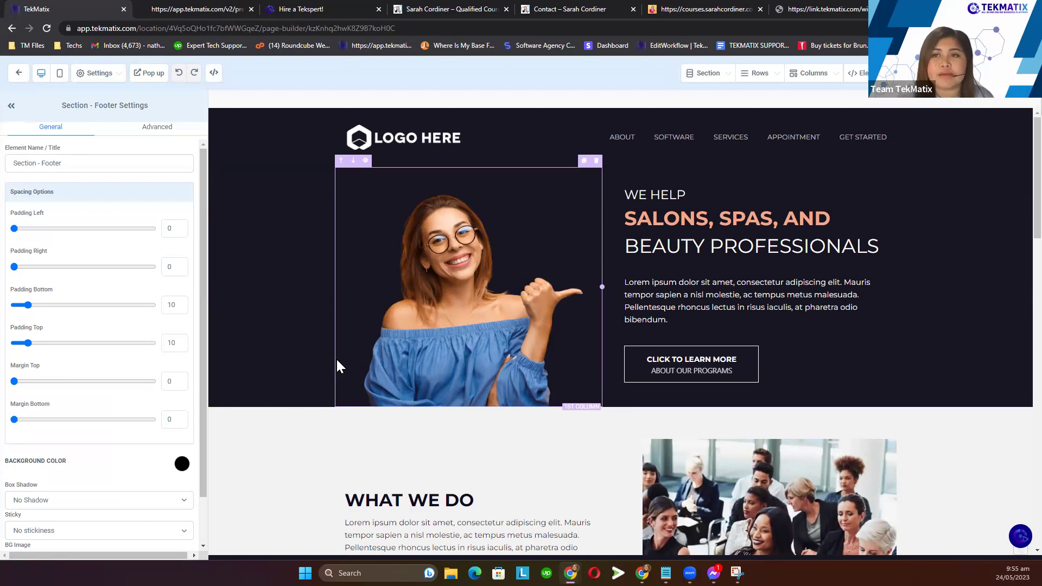
- Add a Button element below the "Click to learn more" button in the Home page's hero section
left_click(838, 74)
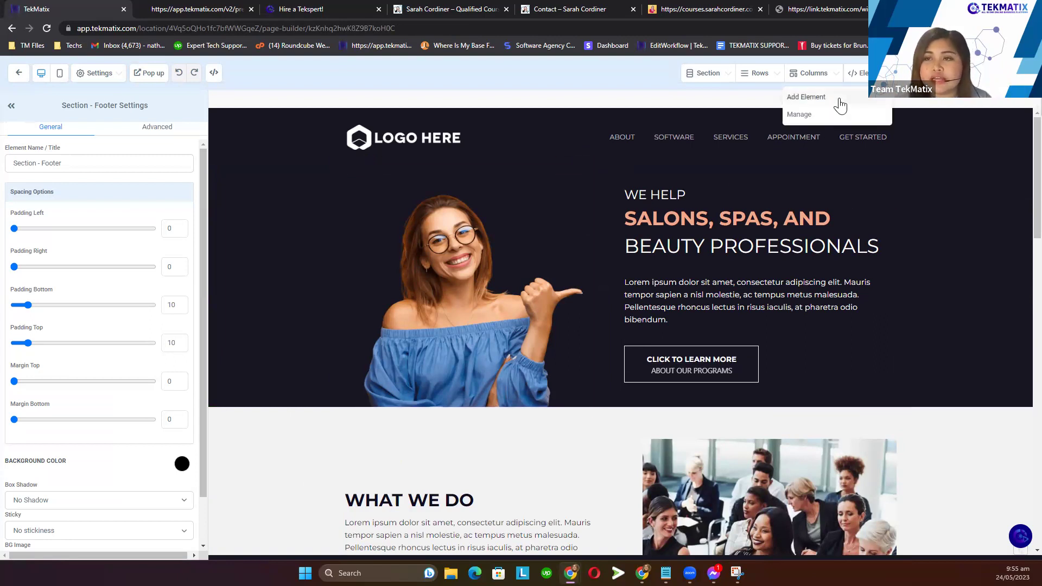
left_click(839, 99)
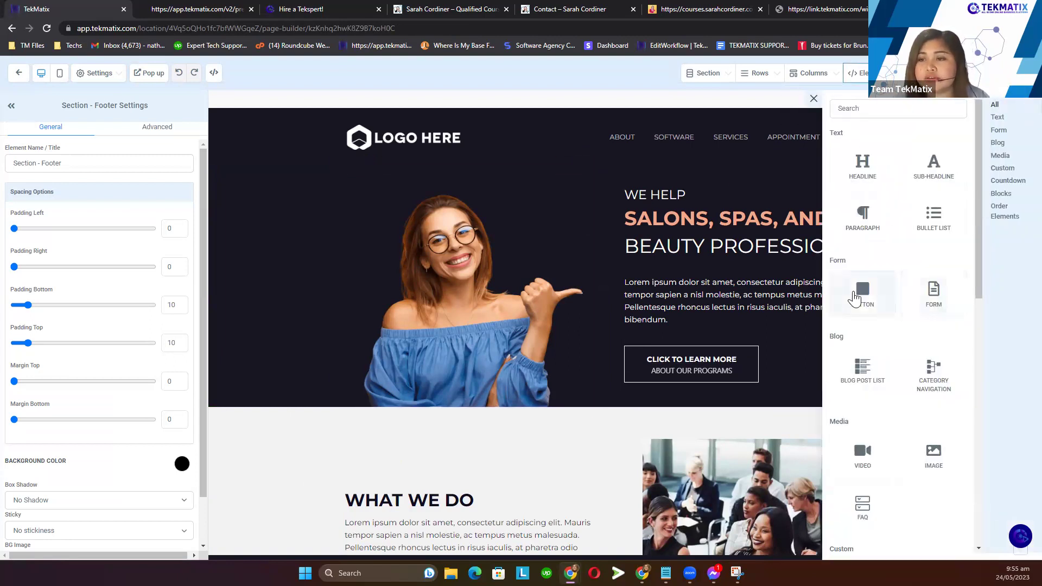
left_click_drag(871, 301, 736, 401)
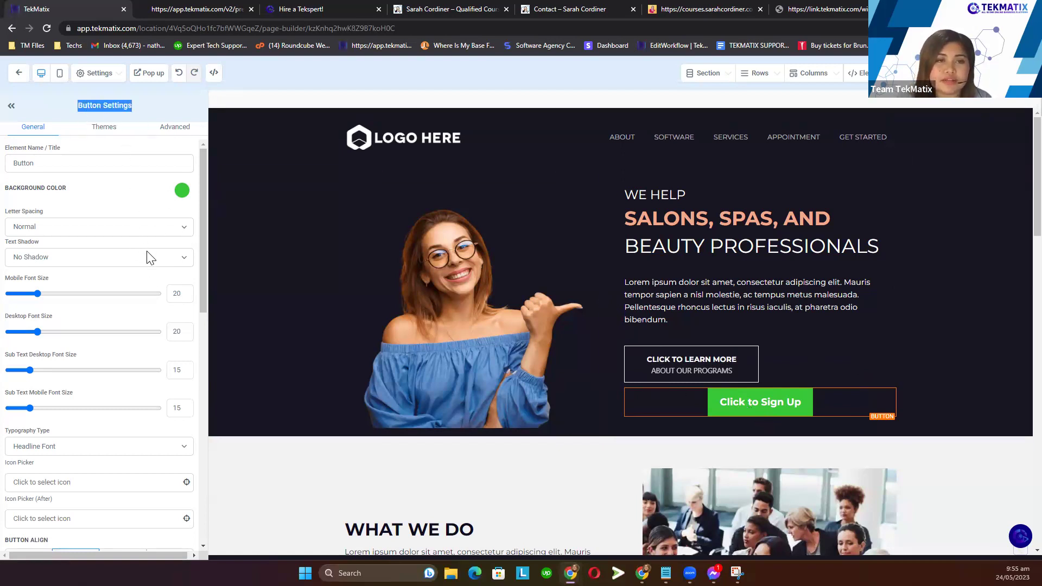
- Display the settings of the hero paragraph and the hero image to examine the options for each element
left_click(739, 325)
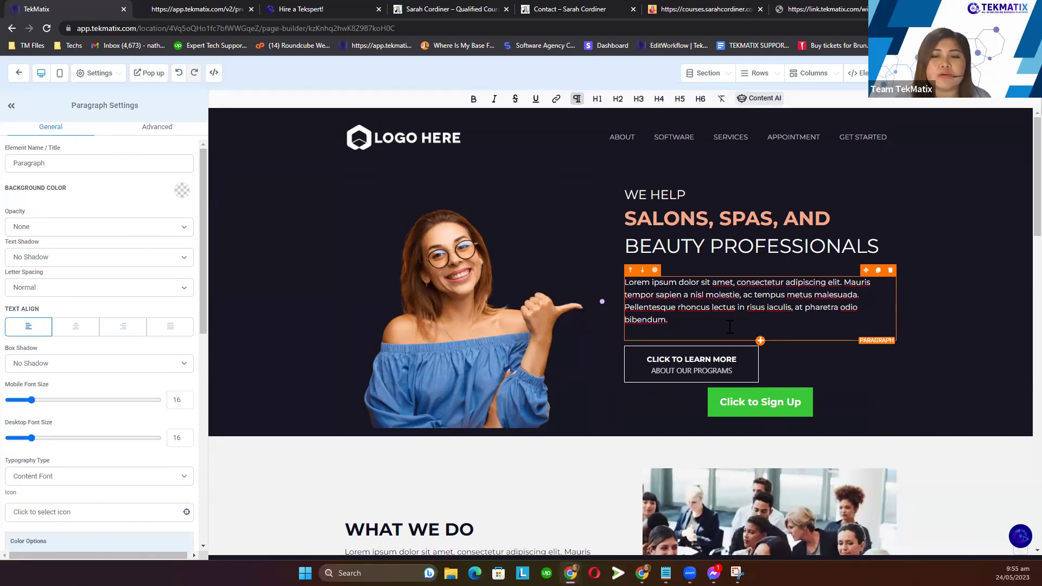
left_click(489, 327)
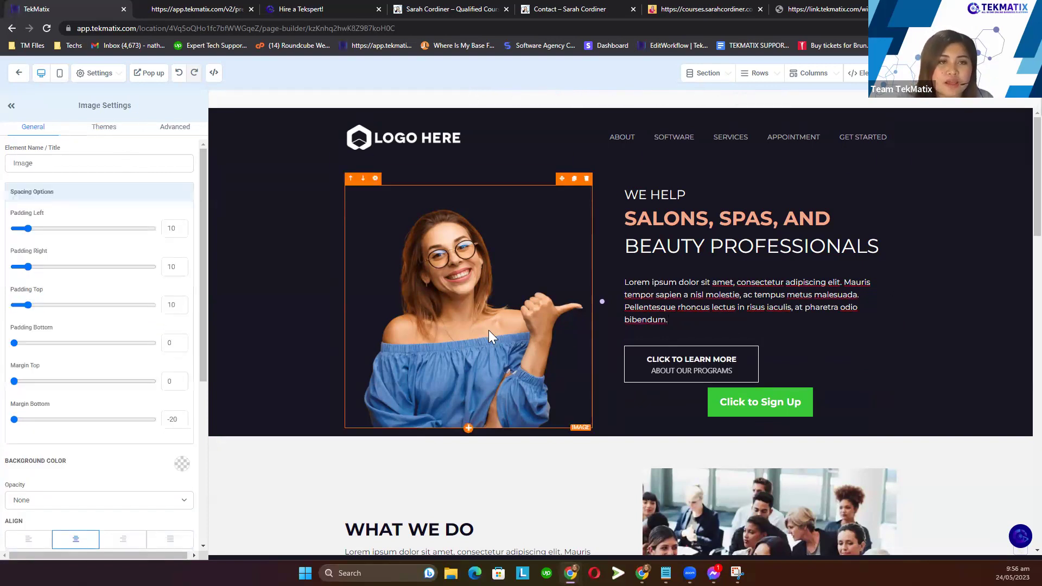
double_click(89, 105)
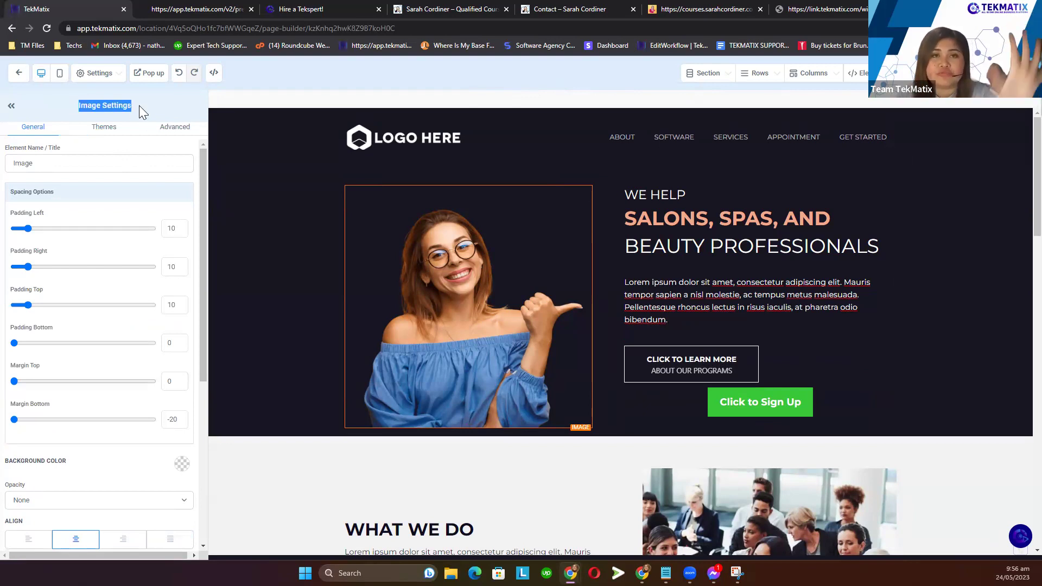
left_click(148, 111)
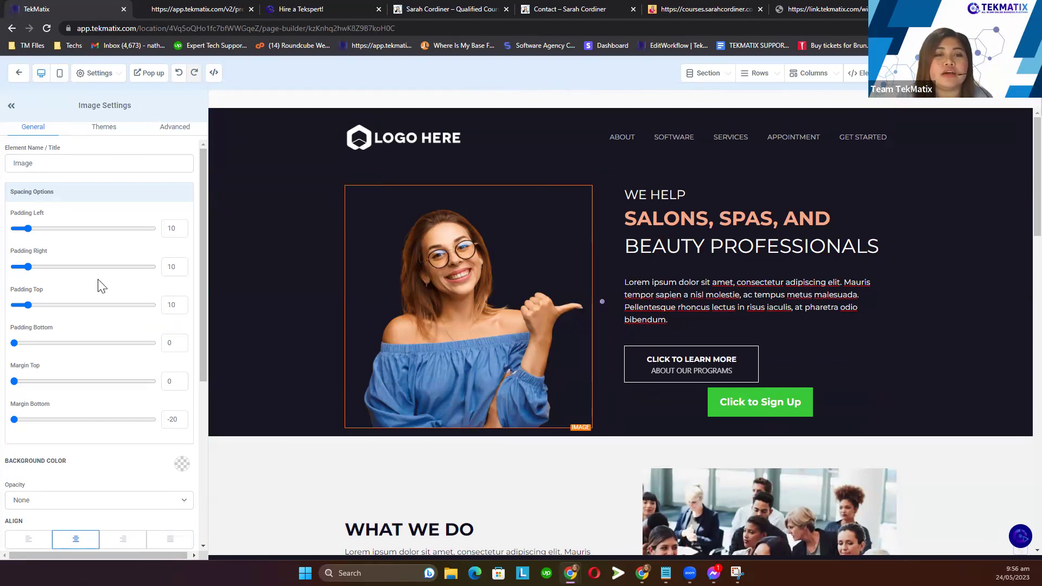
- Examine the hero image's alignment and image options, and the hero paragraph's typography, color and spacing options
scroll(116, 295, "down", 4)
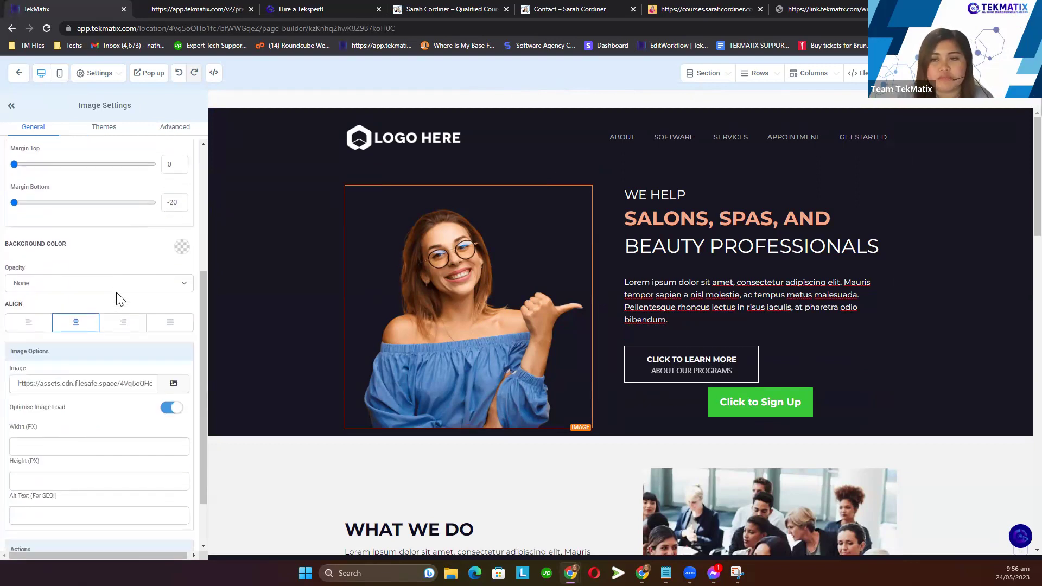
left_click(708, 306)
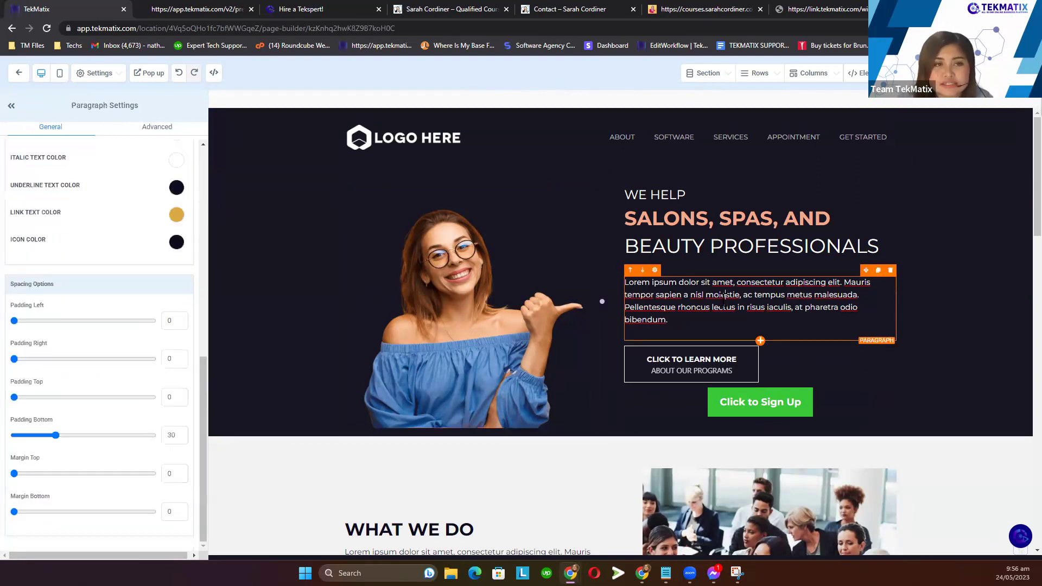
left_click_drag(67, 106, 140, 110)
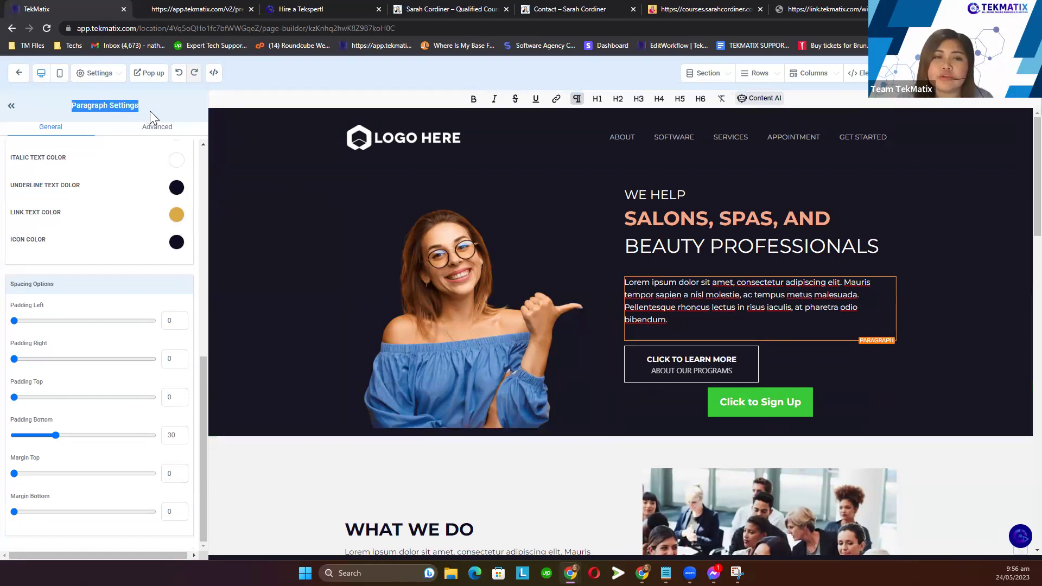
scroll(140, 265, "up", 5)
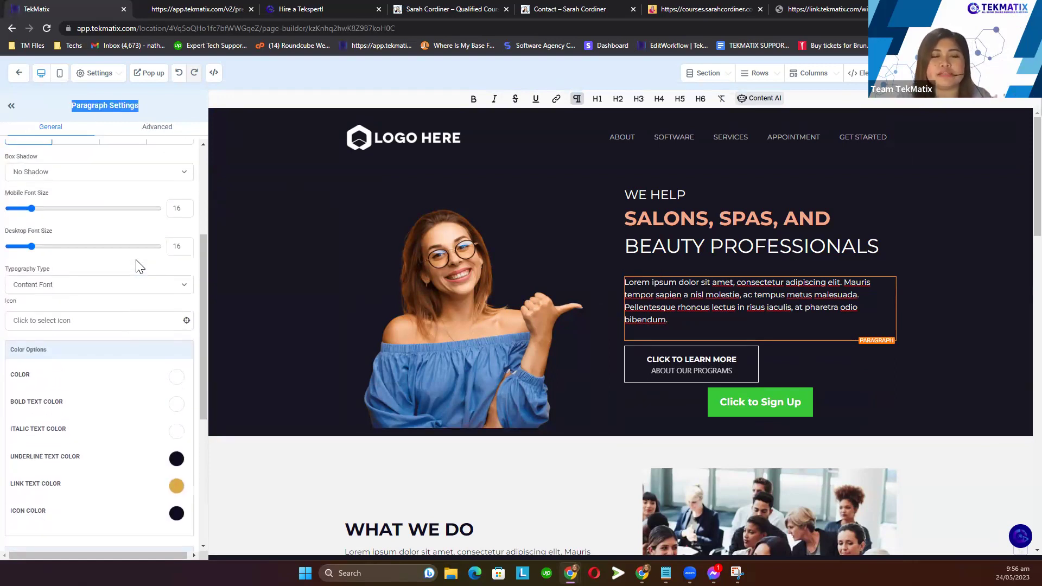
- Change the background color of the "Click to Sign Up" button in the hero section to the salmon of the headline
left_click(736, 405)
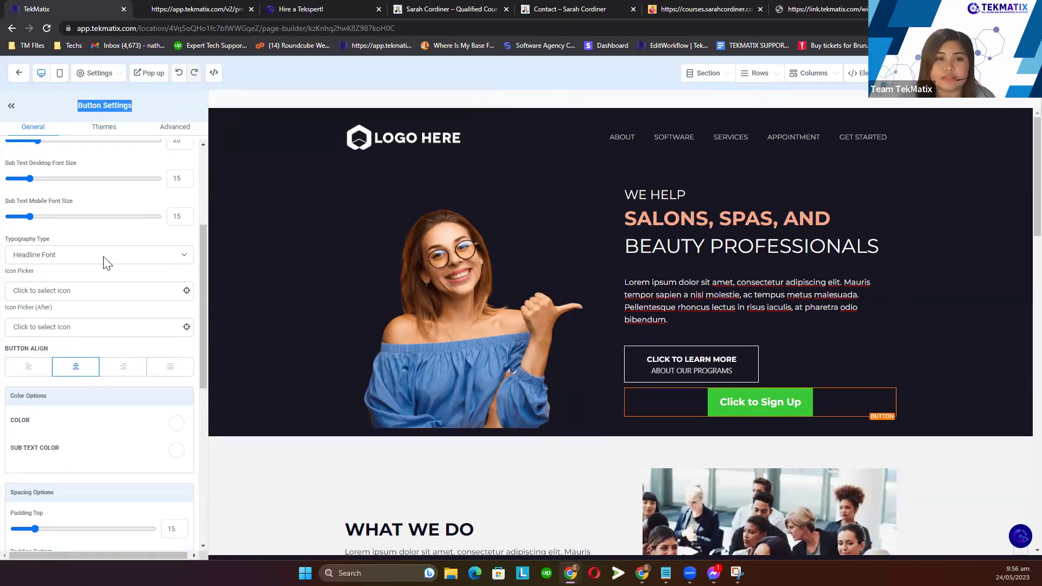
scroll(136, 309, "down", 5)
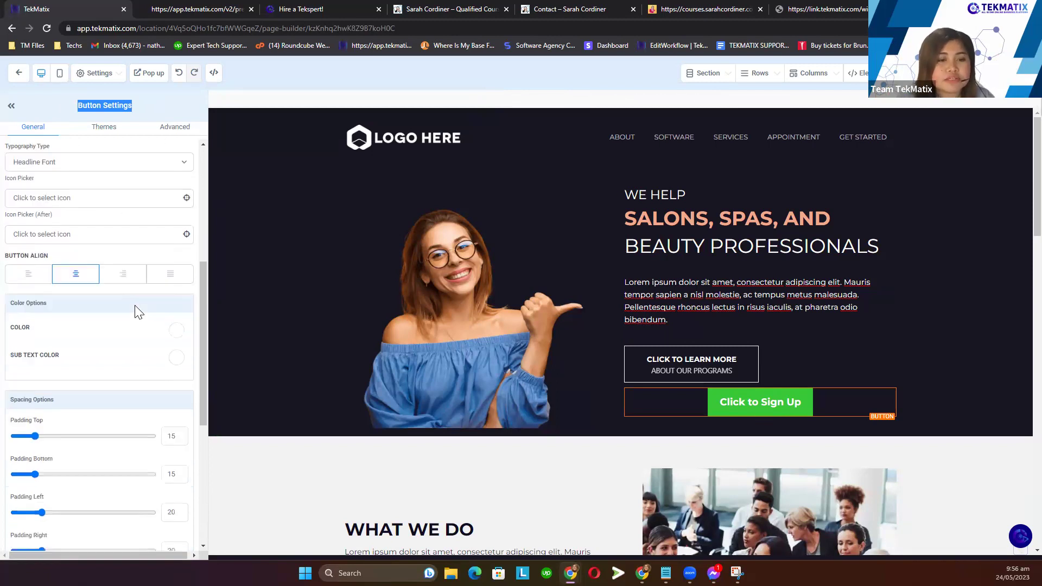
scroll(136, 309, "up", 5)
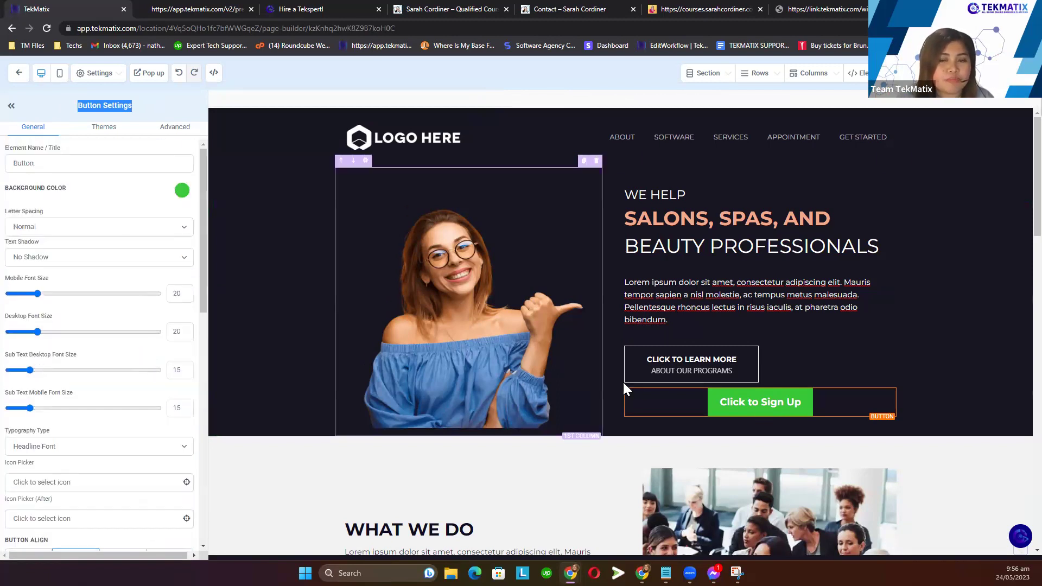
left_click(182, 190)
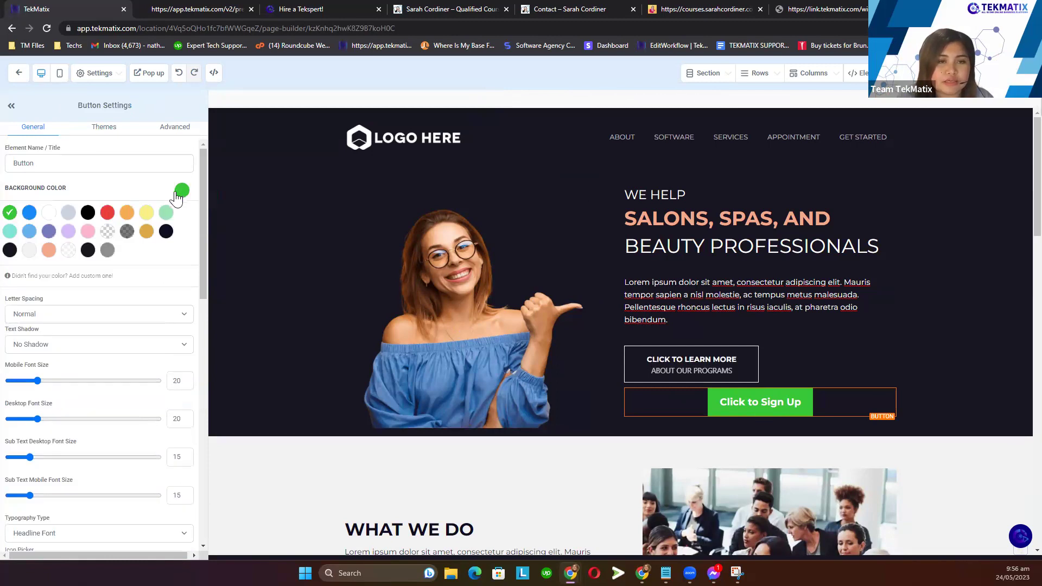
left_click(47, 260)
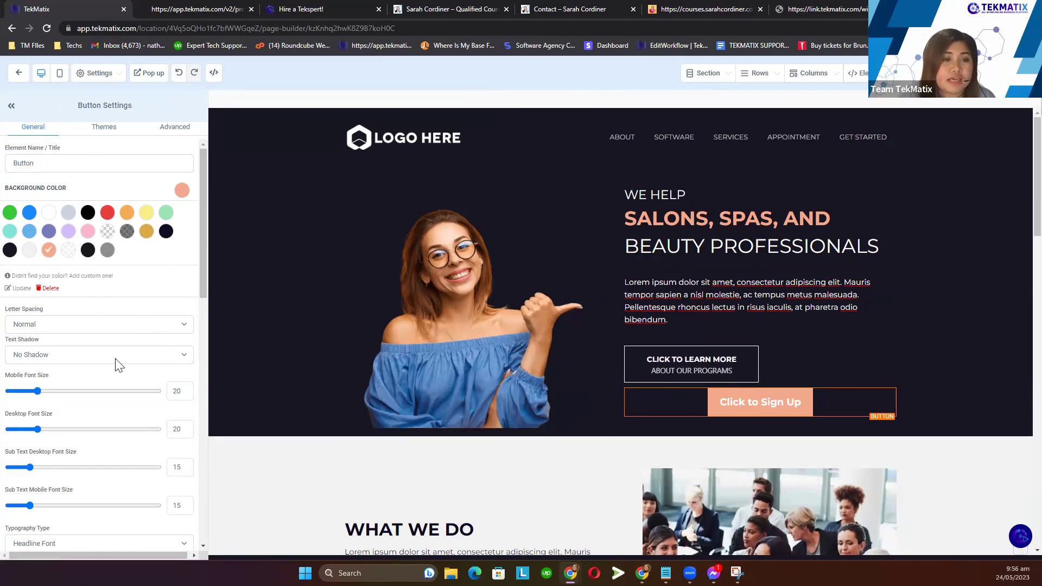
- Try right alignment for the "Click to Sign Up" button and set its alignment to left
scroll(117, 364, "down", 5)
left_click_drag(49, 366, 4, 367)
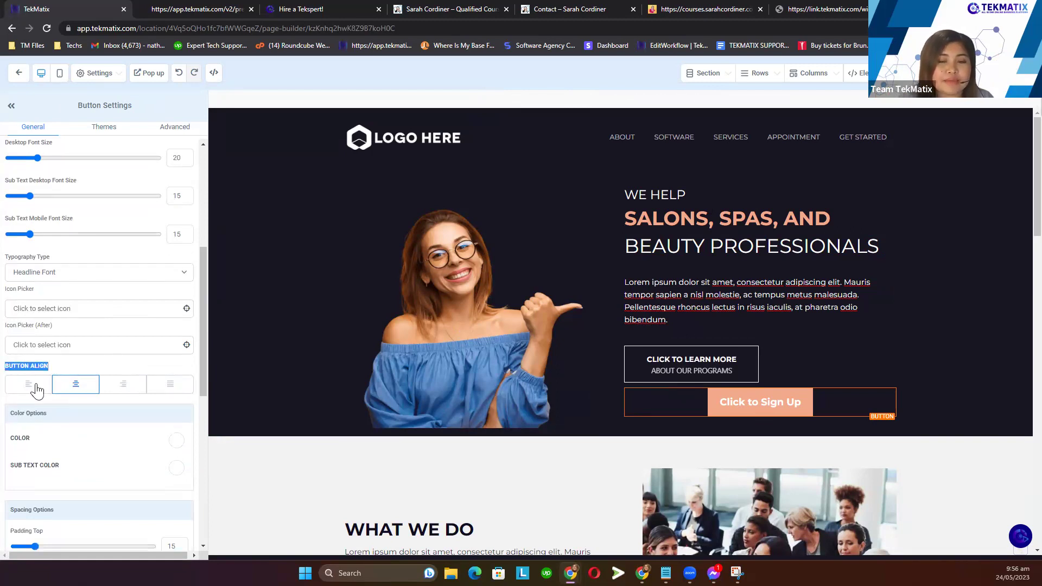
left_click(36, 386)
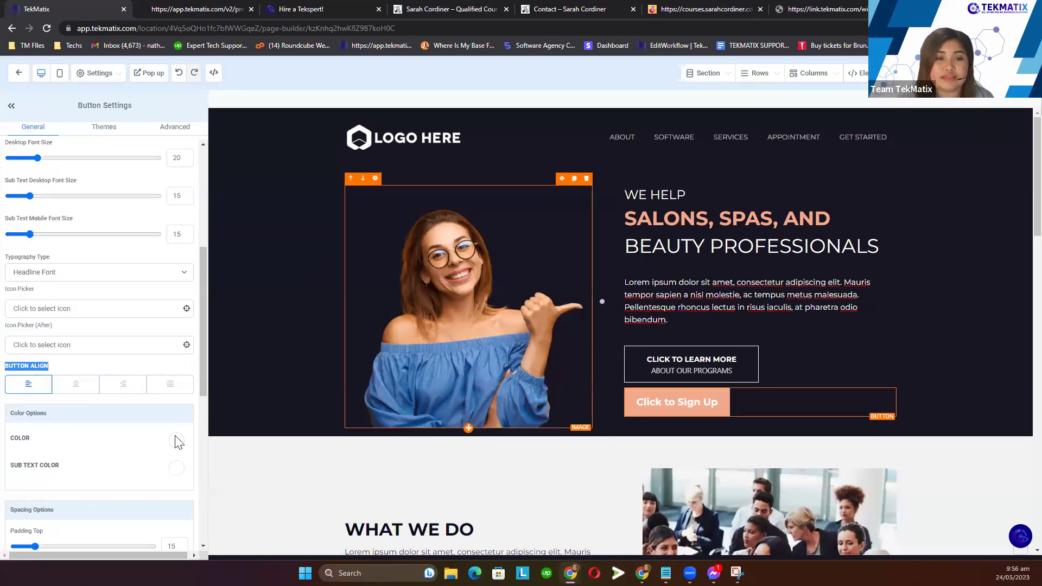
left_click(123, 386)
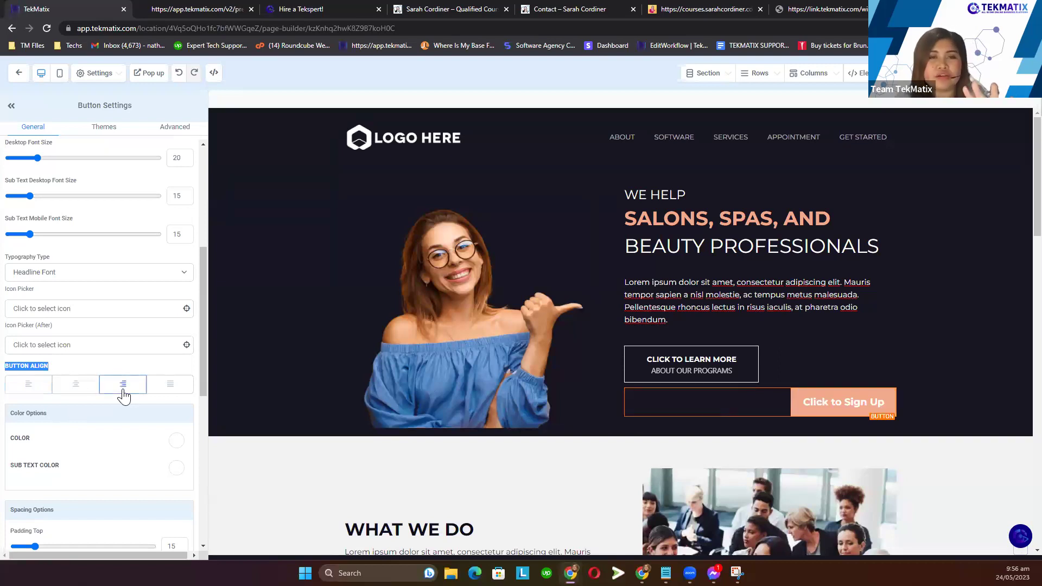
left_click(33, 388)
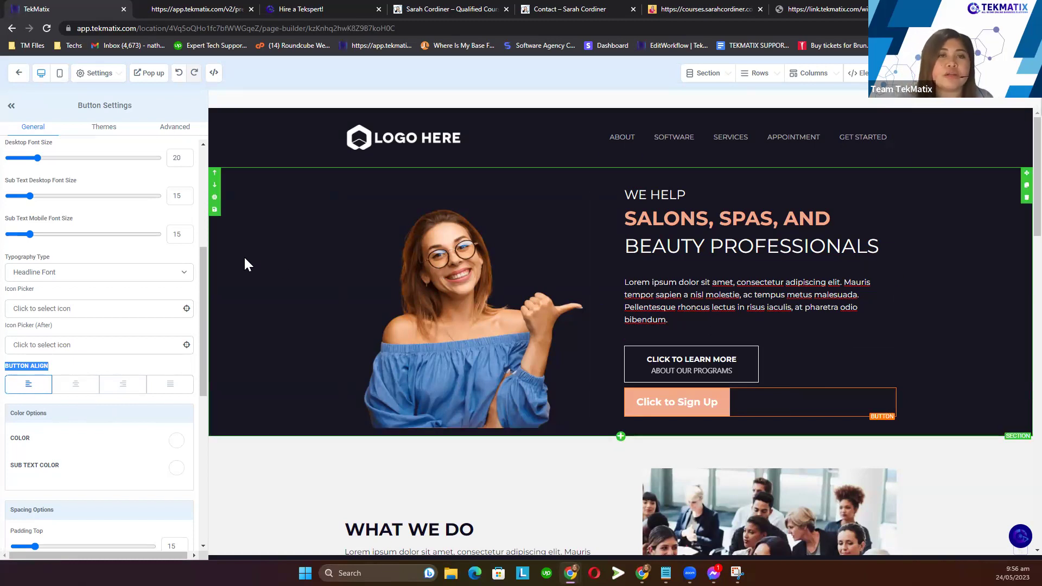
- Try SMS and Call as the "Click to Sign Up" button's link action, and set the action back to Open popup
left_click_drag(150, 103, 76, 99)
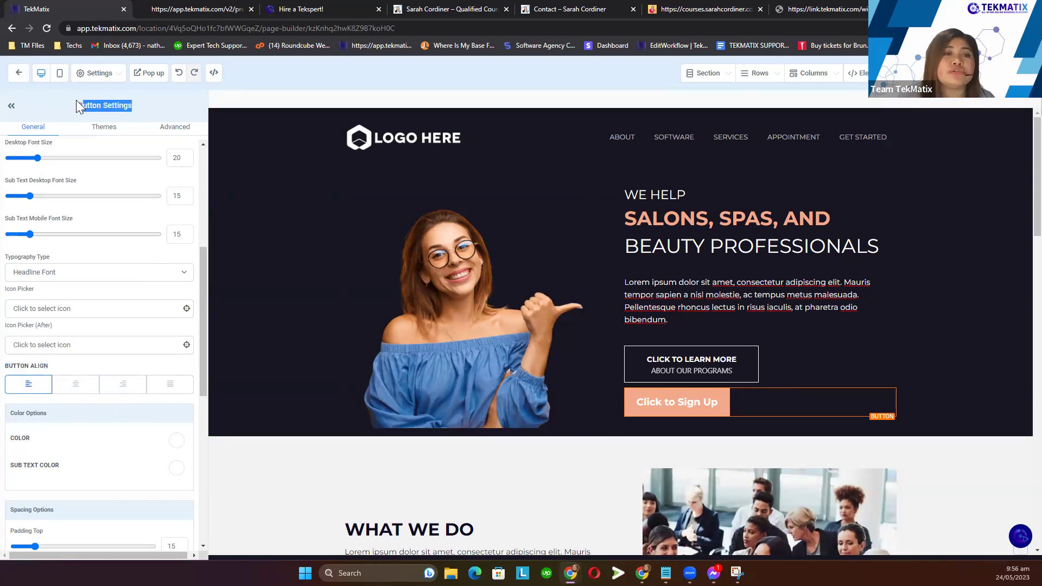
scroll(137, 342, "down", 7)
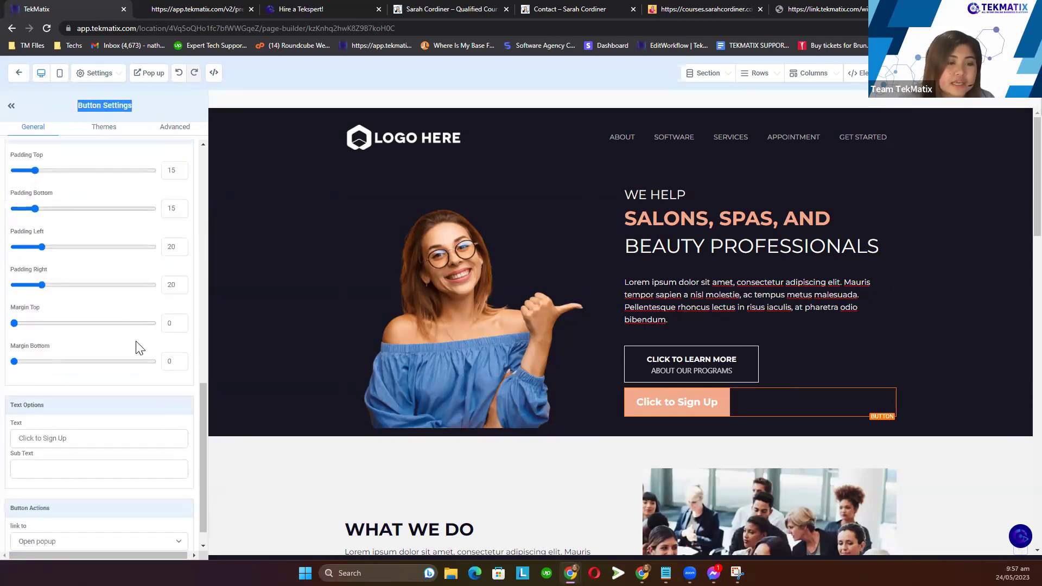
scroll(137, 348, "down", 1)
left_click_drag(70, 482, 27, 484)
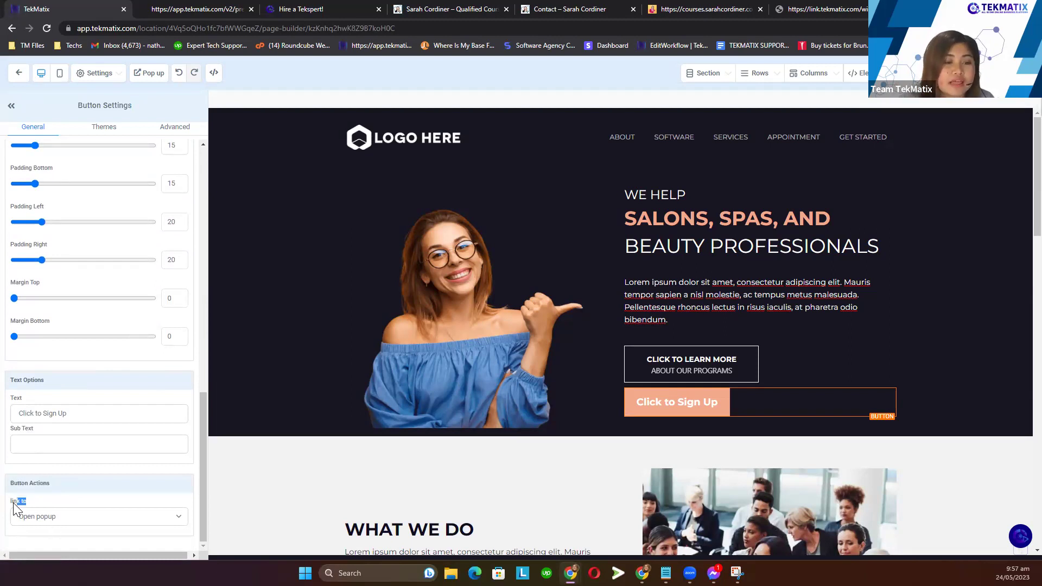
left_click(71, 521)
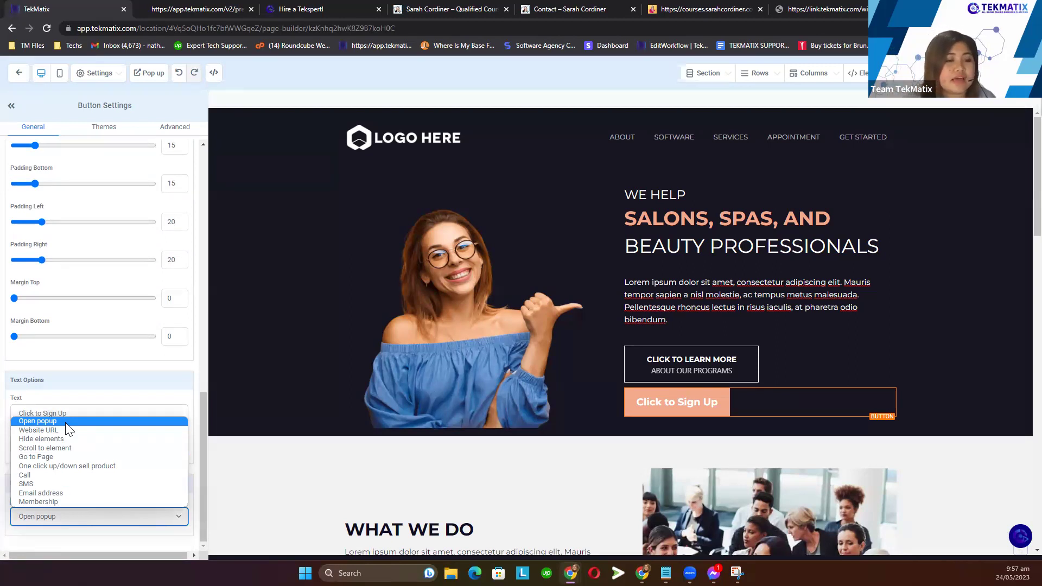
left_click(62, 484)
scroll(55, 513, "down", 1)
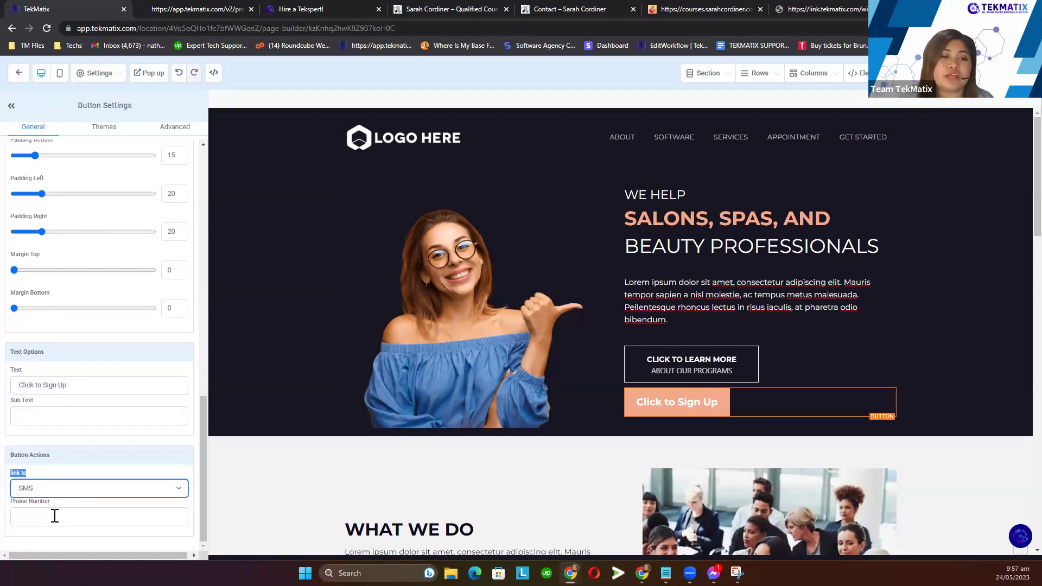
left_click(50, 520)
left_click(166, 487)
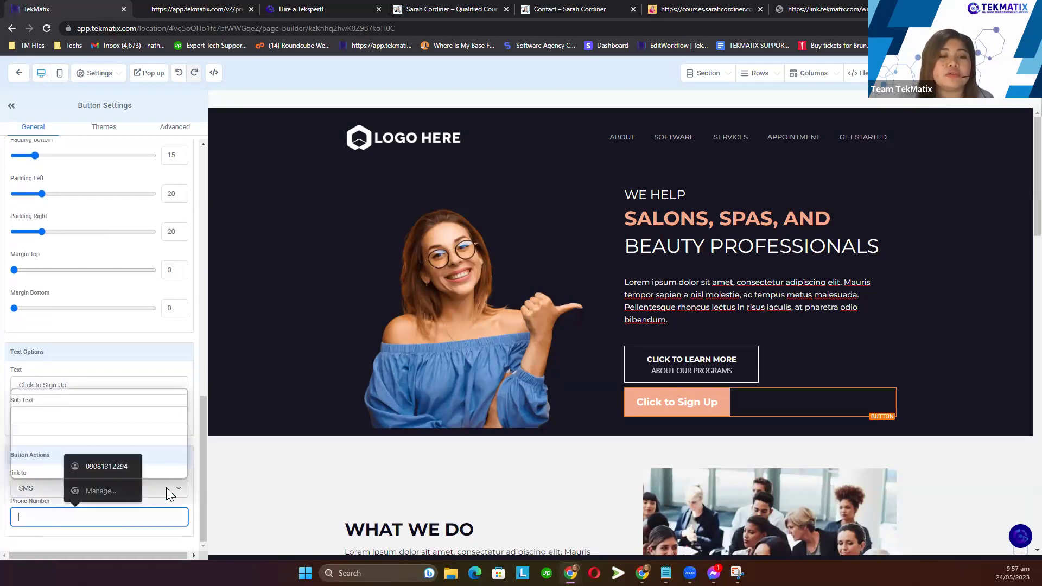
left_click(73, 446)
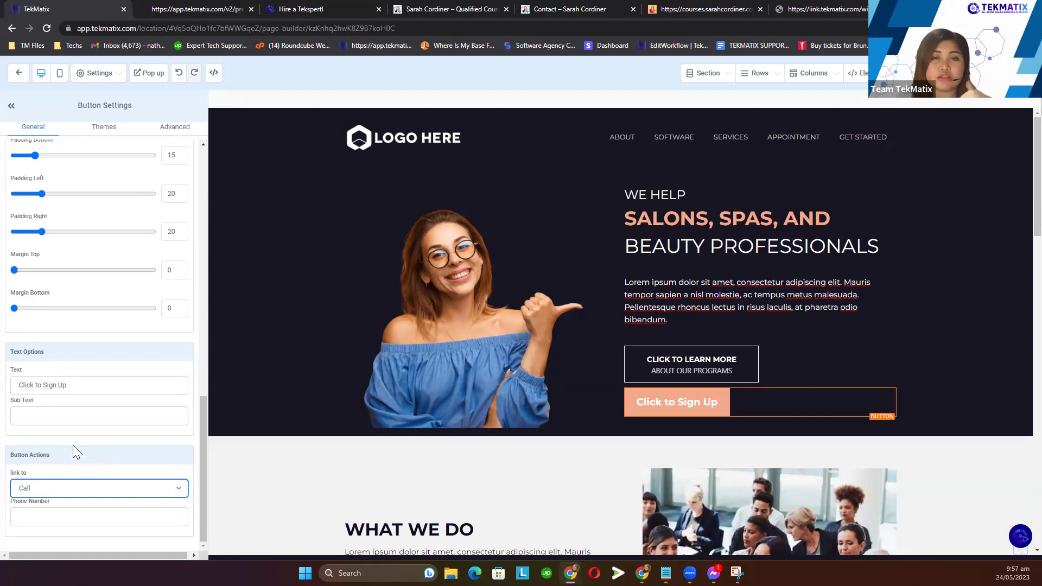
left_click(87, 489)
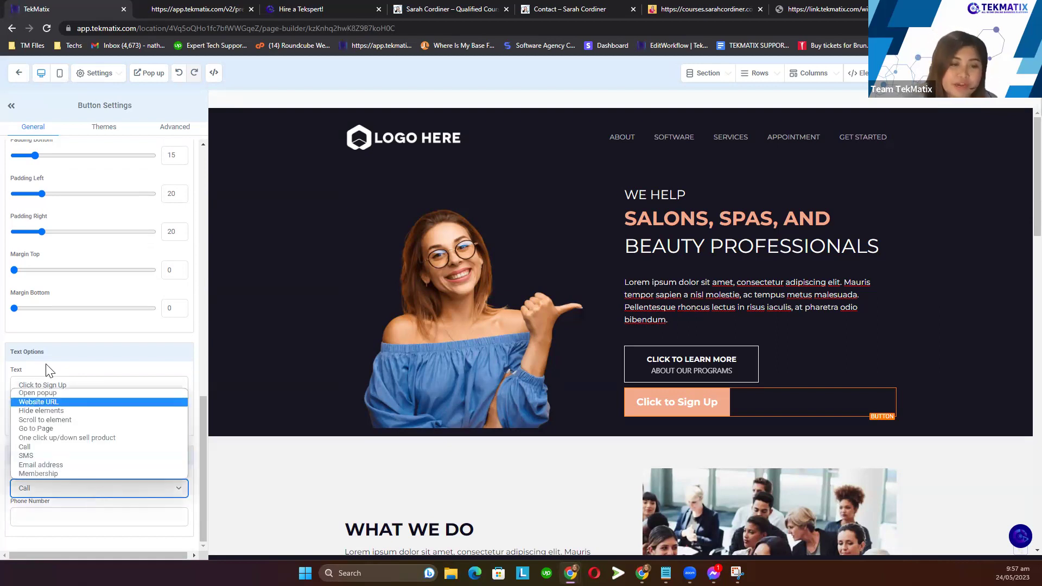
left_click(55, 394)
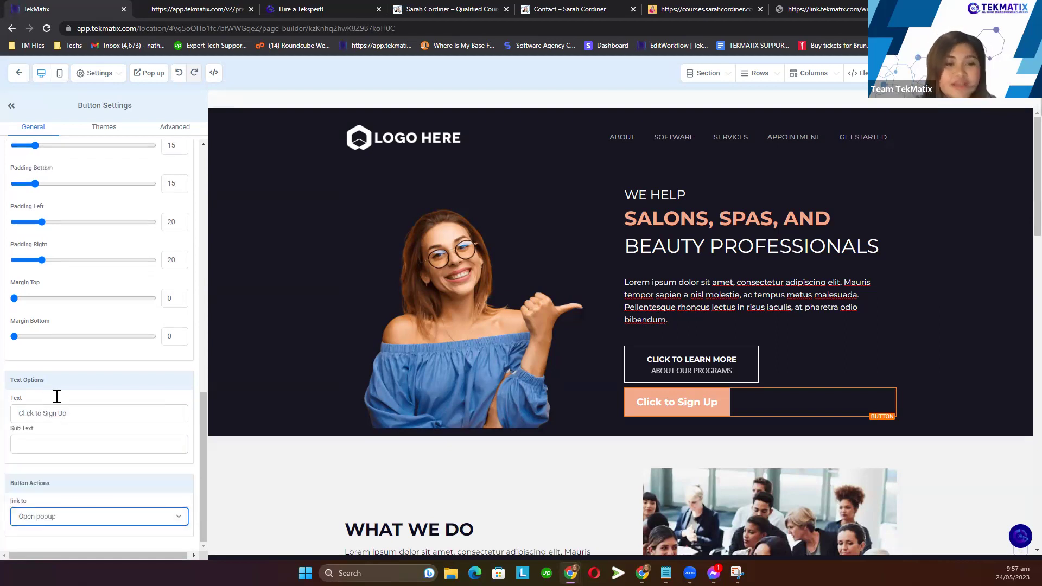
- Change the text of the "Click to Sign Up" button to "OPEN POP UP"
left_click(668, 412)
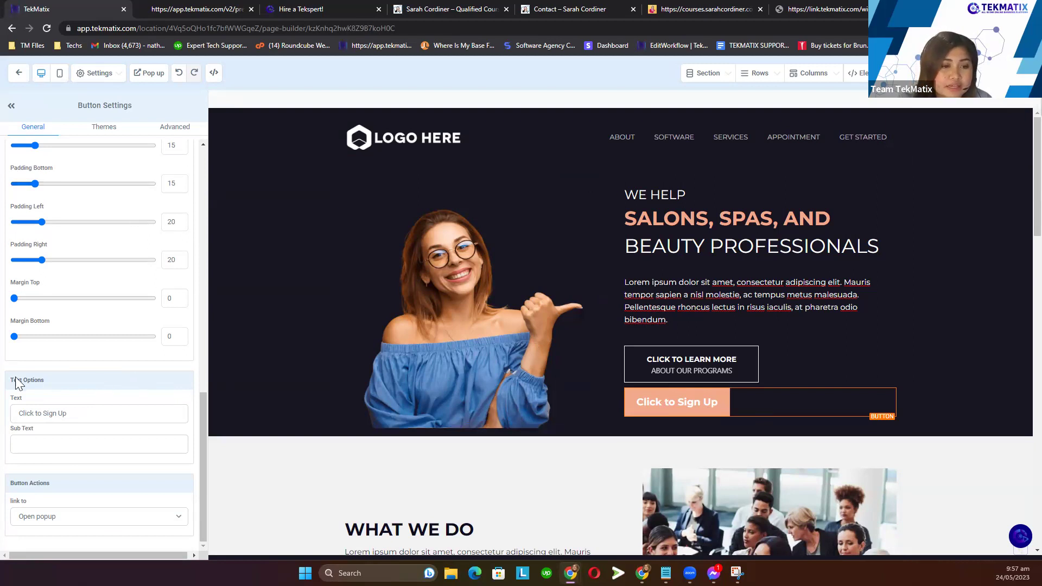
left_click_drag(45, 381, 8, 415)
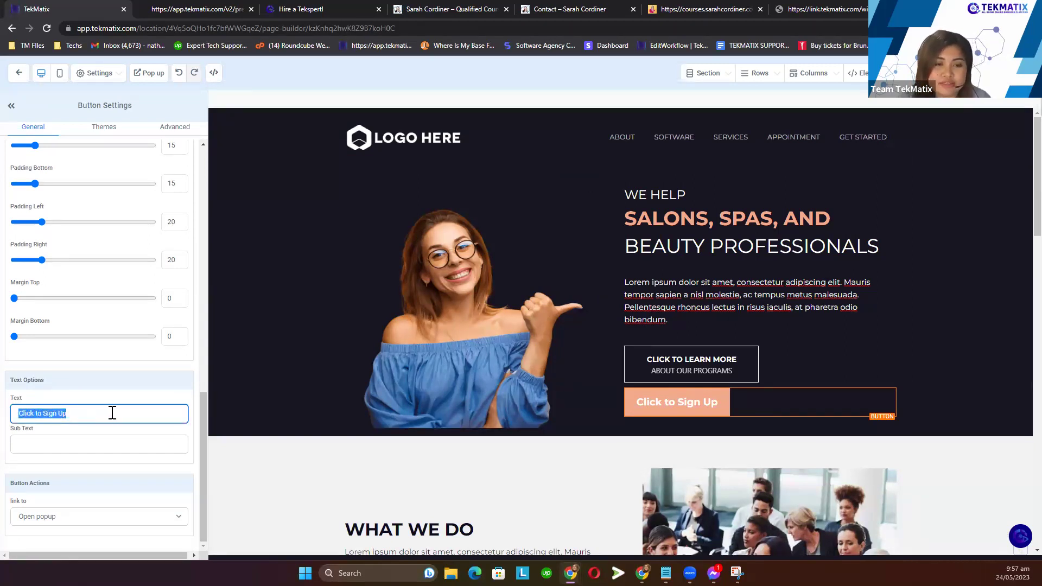
type("OP")
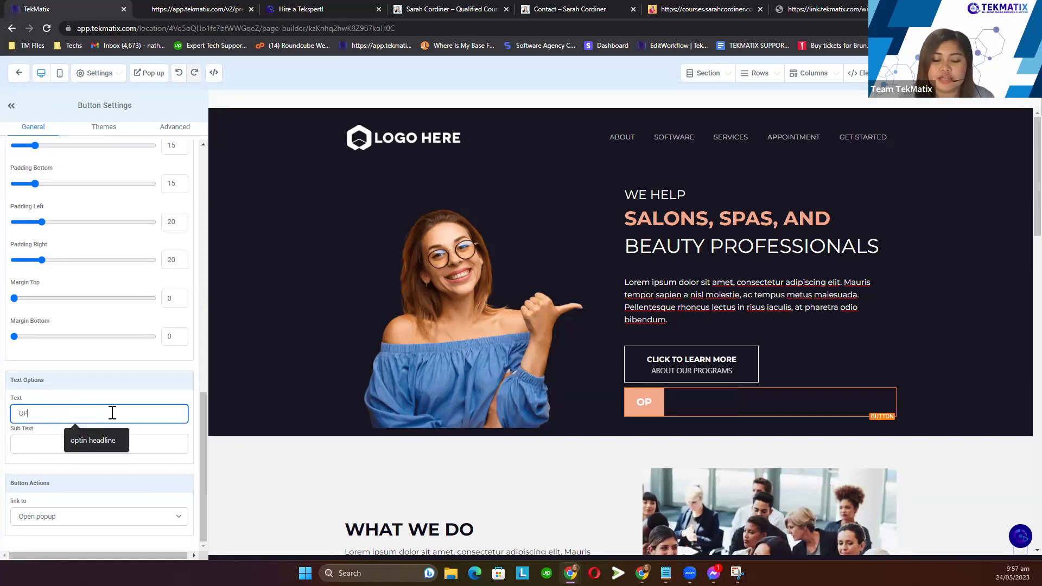
type("EN POUP")
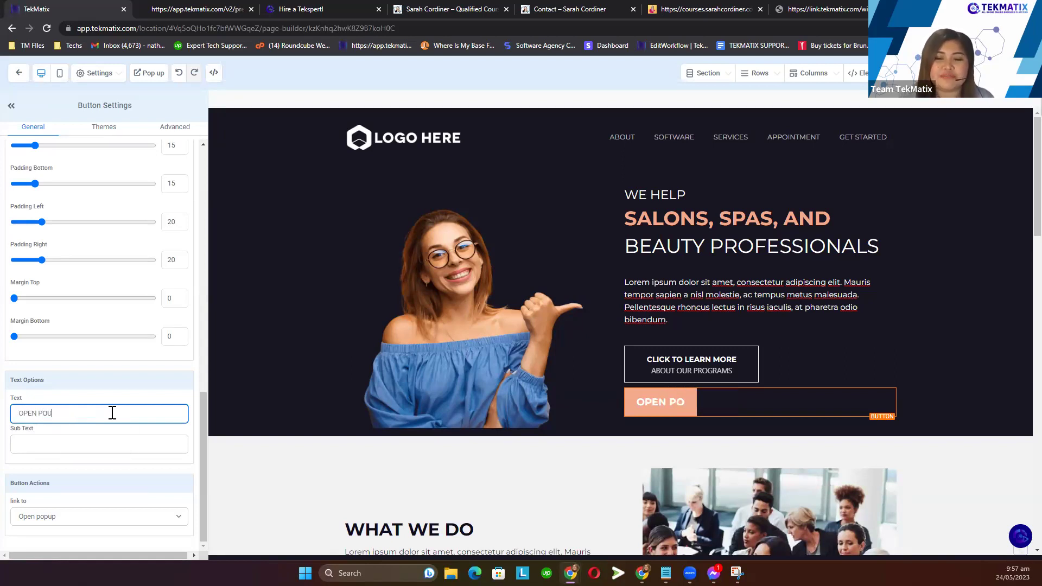
key("BackSpace")
type("P UP")
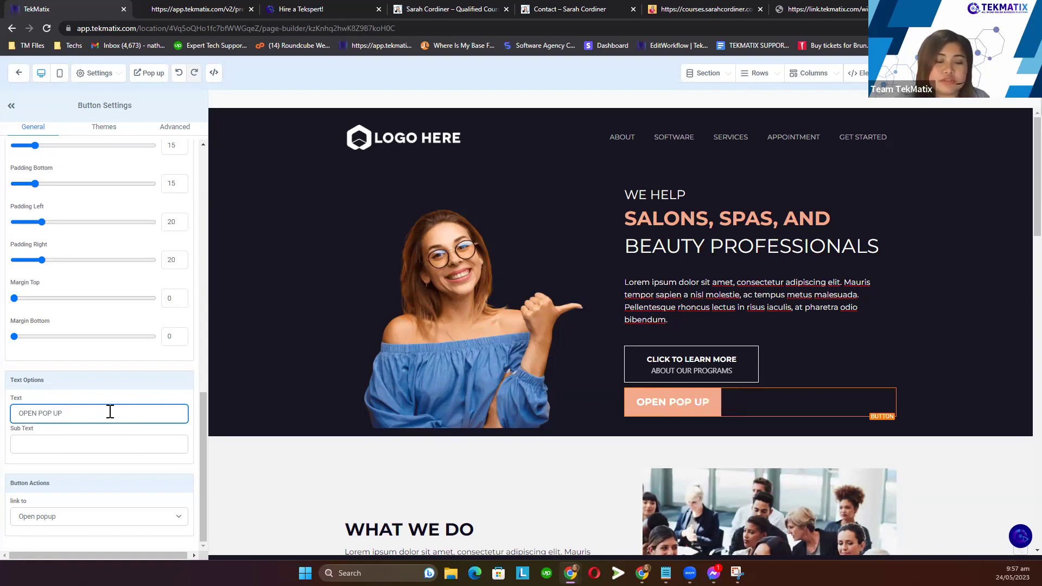
left_click(685, 404)
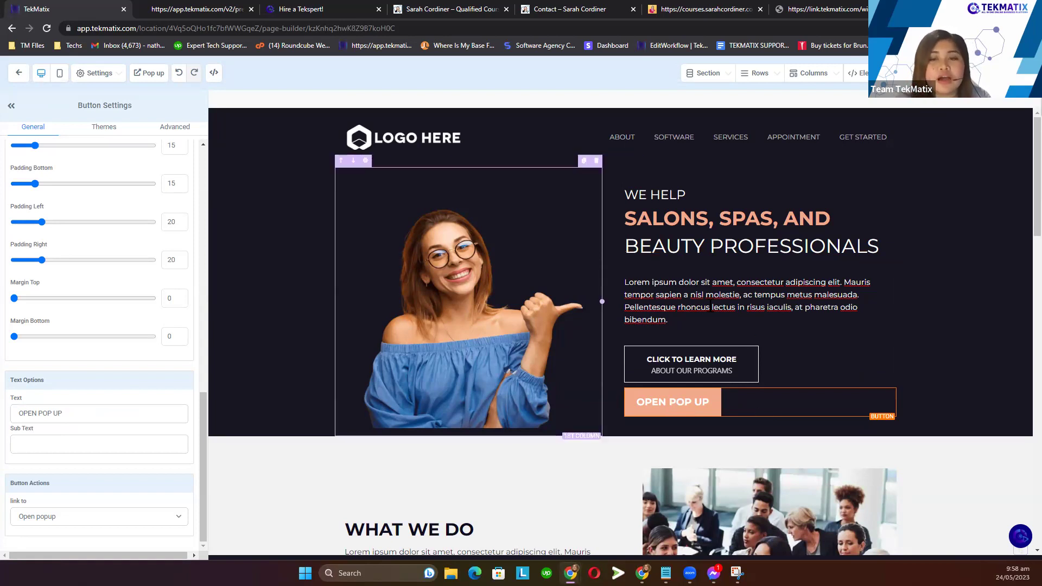
- Open the Home page's empty pop-up for editing and add a 1-column row to it
left_click(146, 74)
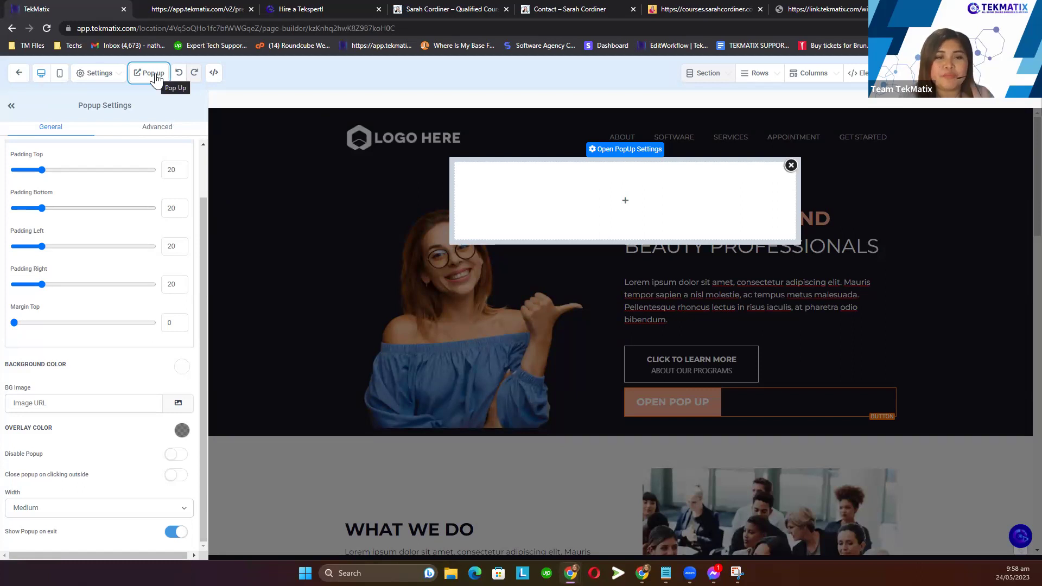
left_click(635, 209)
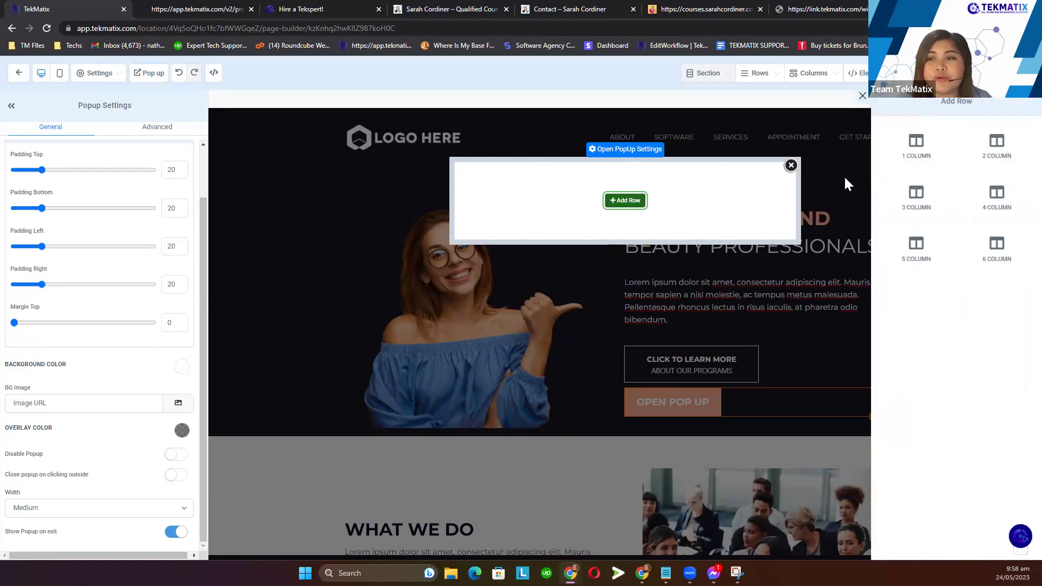
left_click(914, 157)
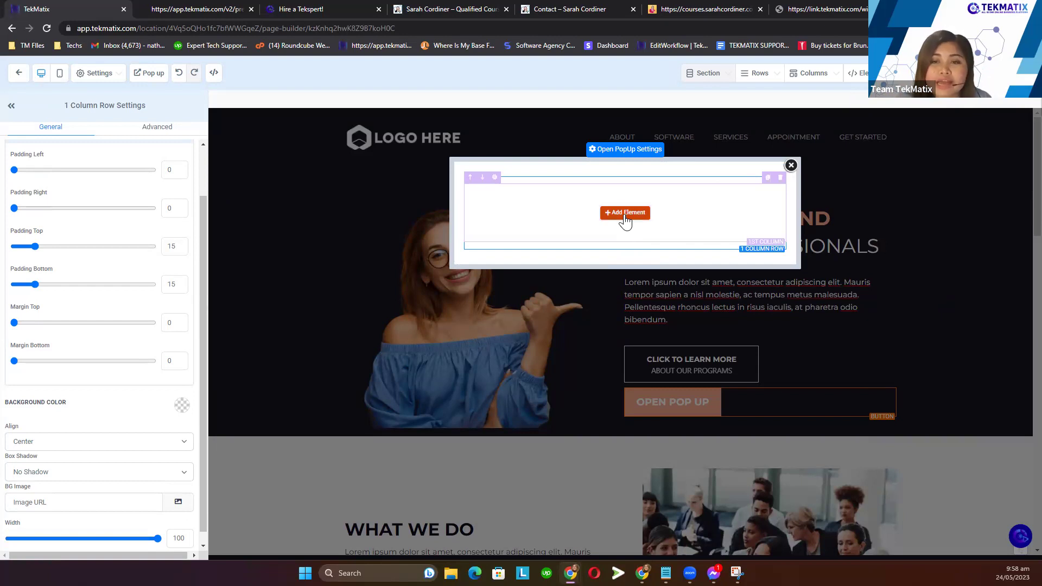
- Add a Form element to the pop-up's column and display the list of available forms for it
left_click(626, 213)
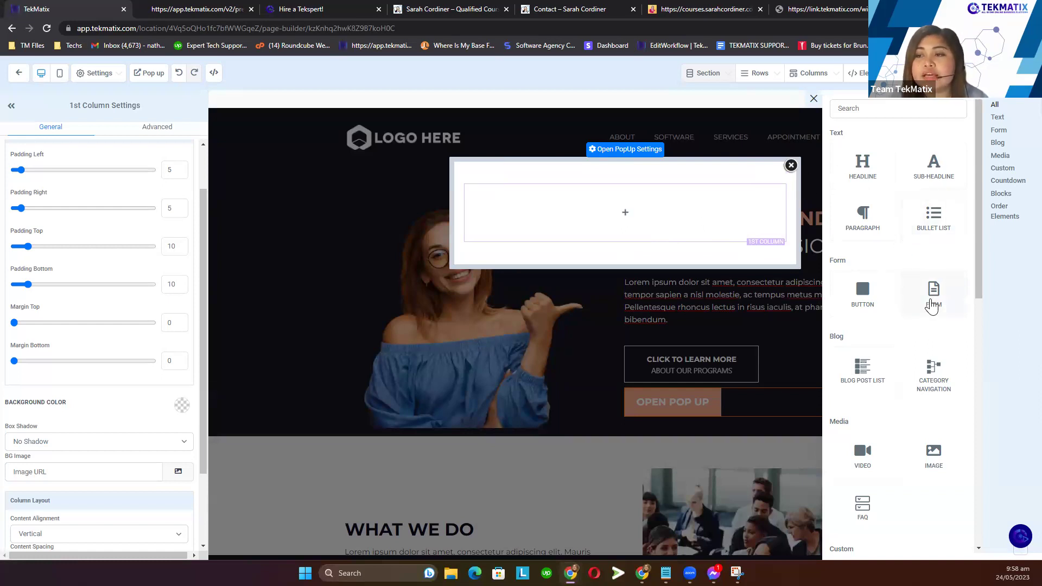
left_click(932, 304)
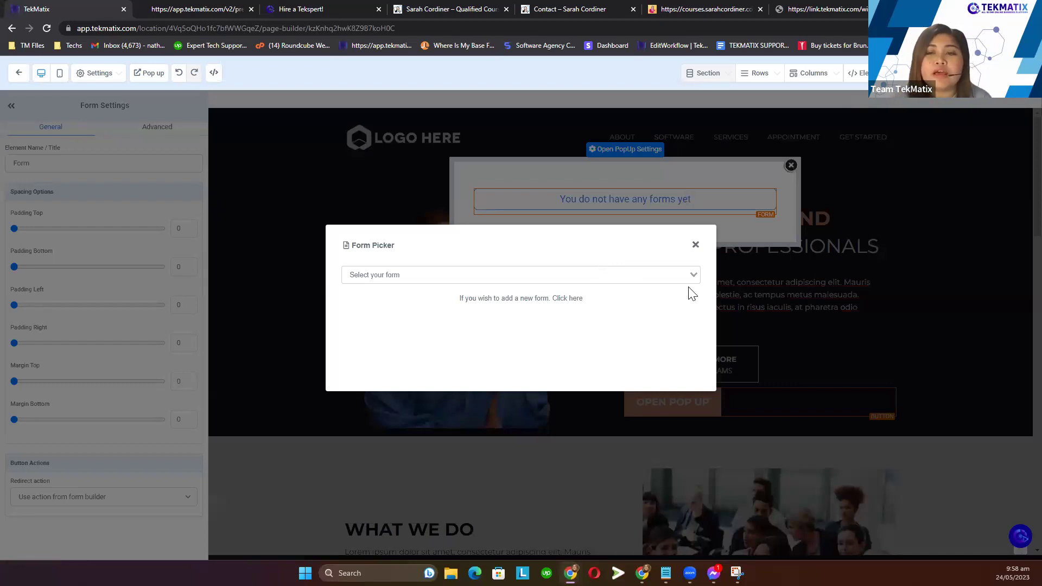
left_click(693, 273)
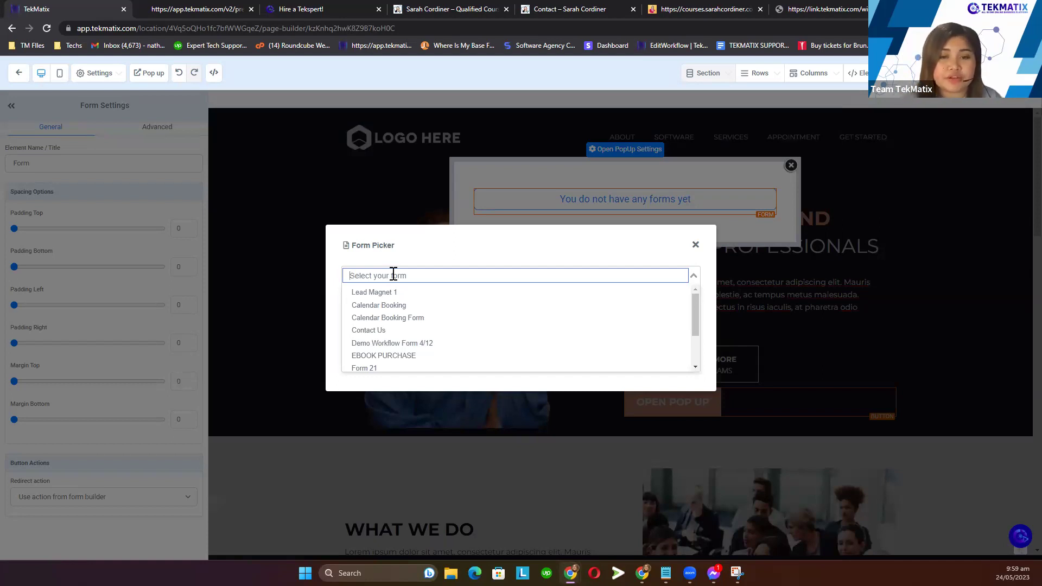
- Insert the form "Pop Up form 5/24" into the popup, and close the popup editor and the SEO metadata settings
type("pop")
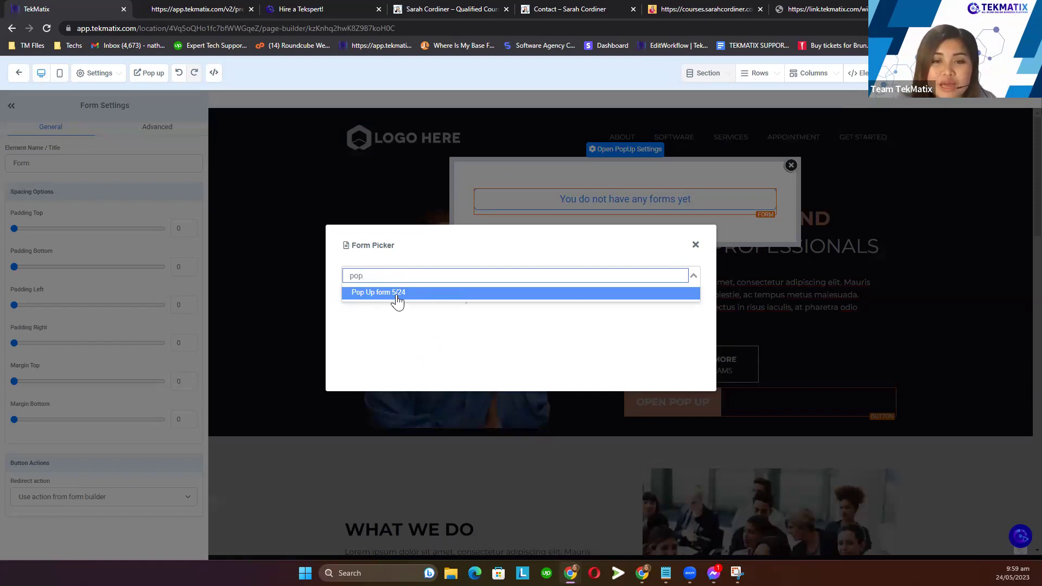
left_click(396, 293)
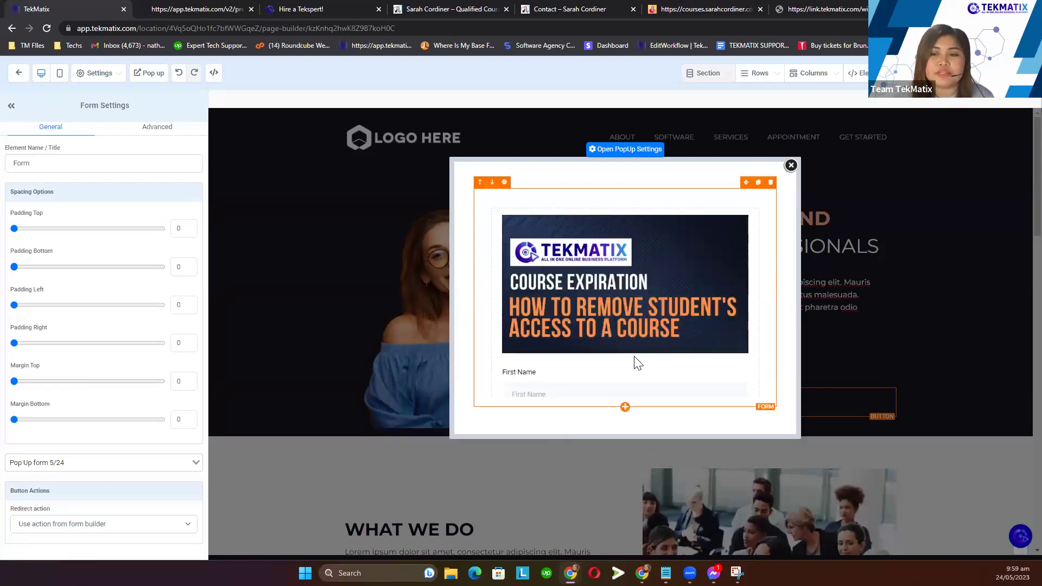
left_click(790, 166)
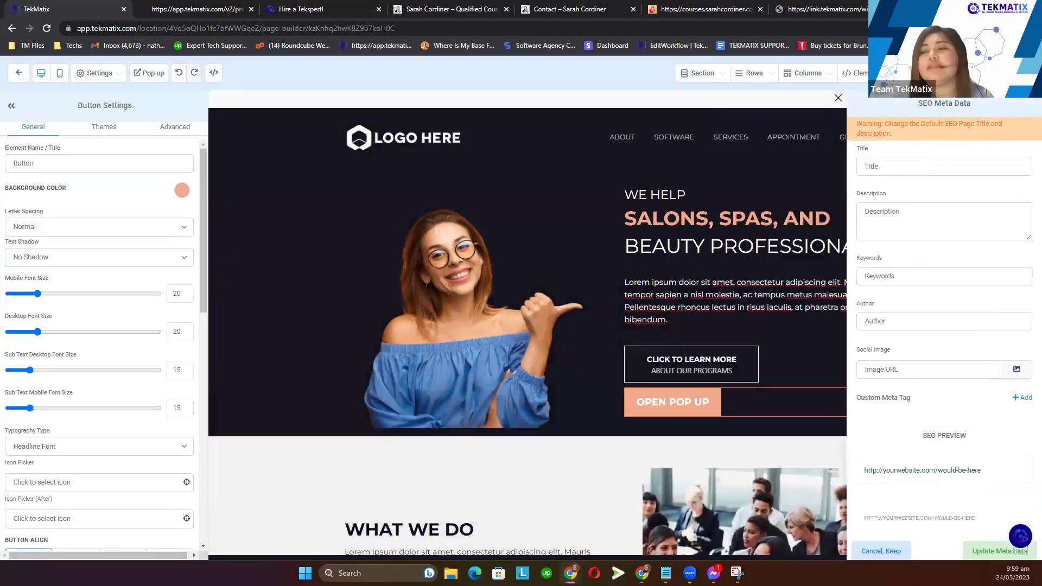
left_click(838, 100)
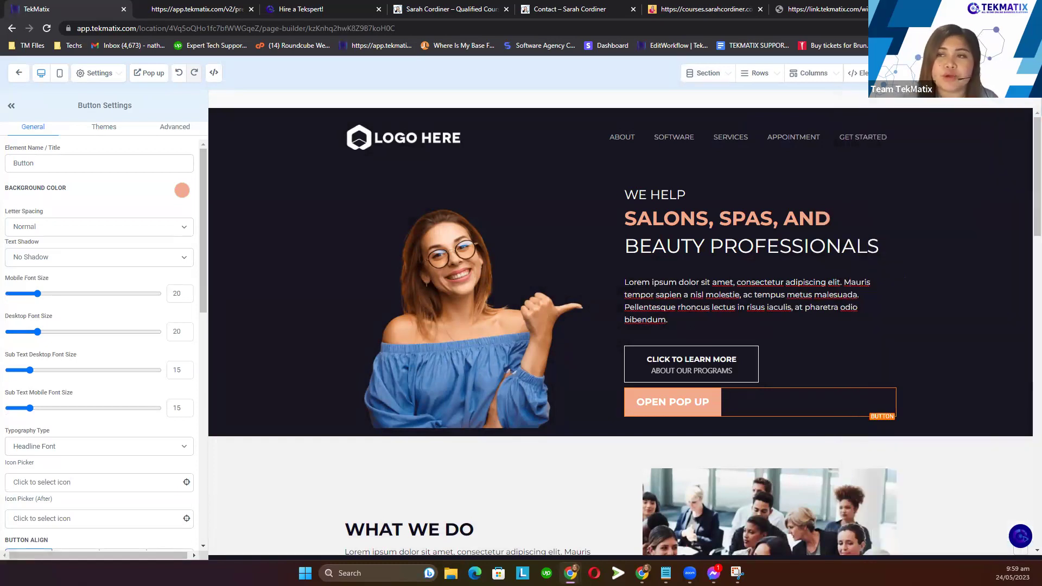
- Preview the page, test the popup with its Open Pop Up button, and examine the domain part of the preview address
left_click(958, 73)
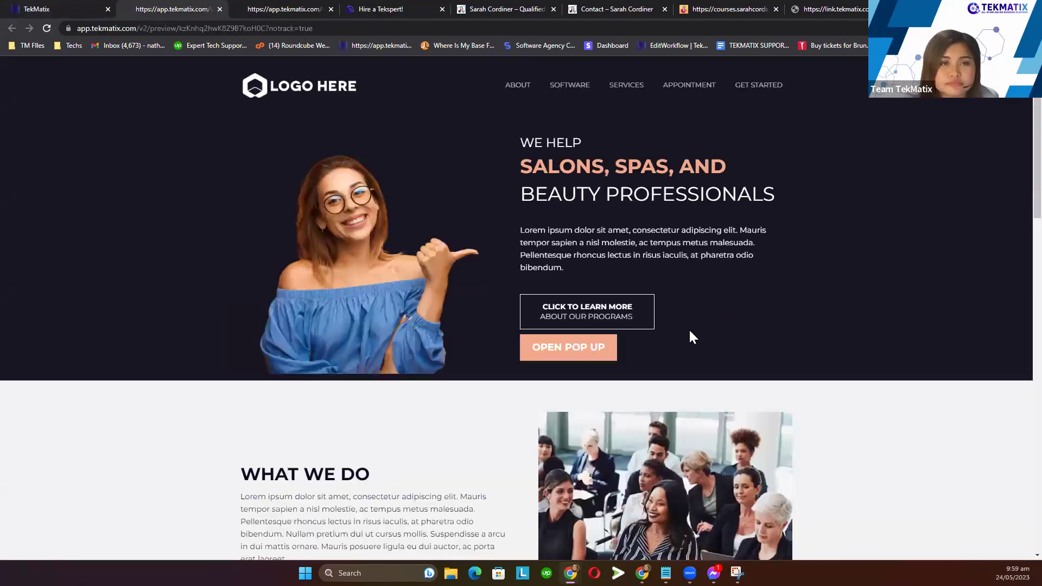
left_click(587, 351)
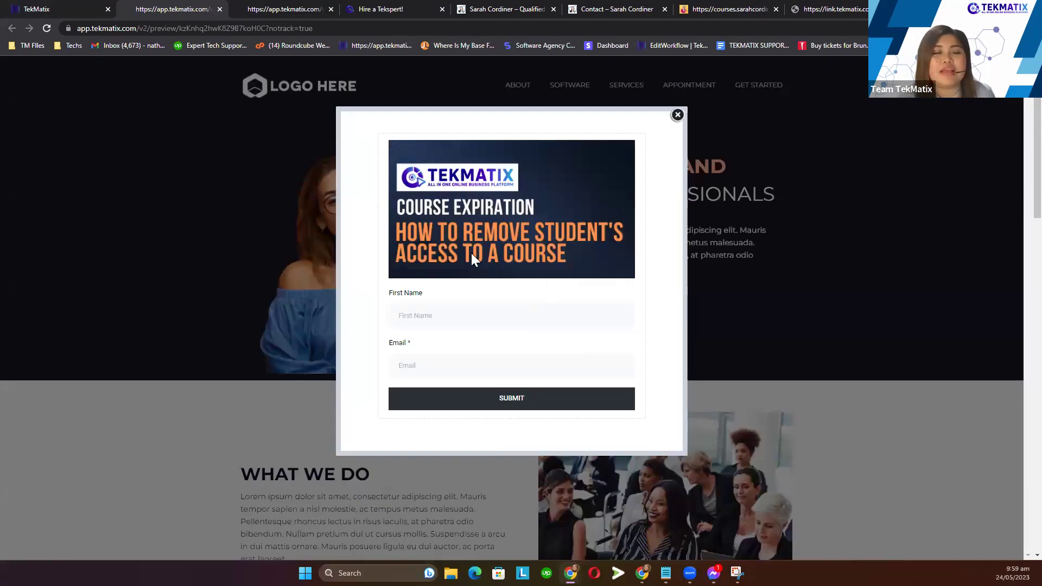
left_click(678, 115)
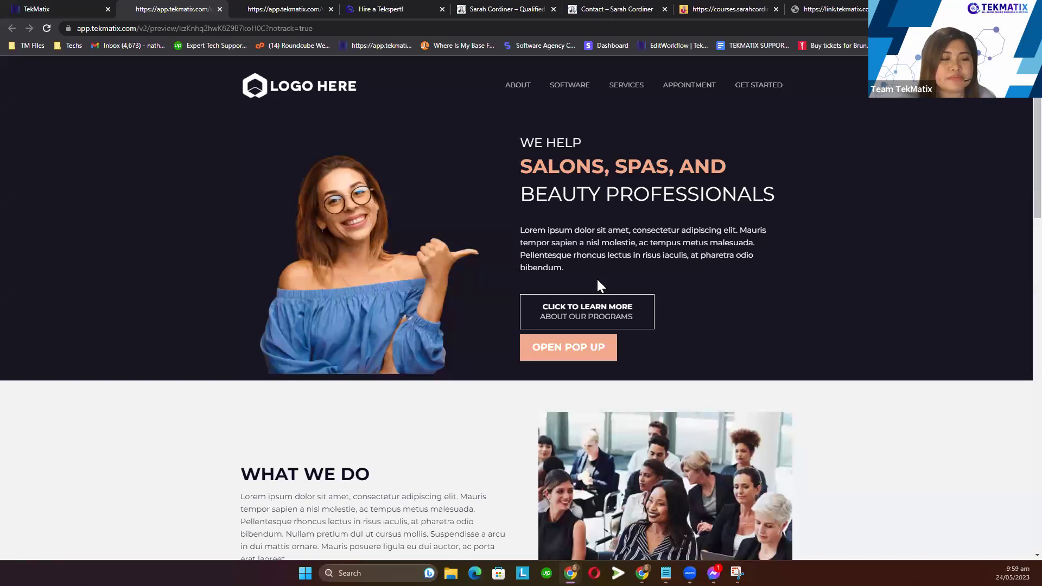
triple_click(152, 29)
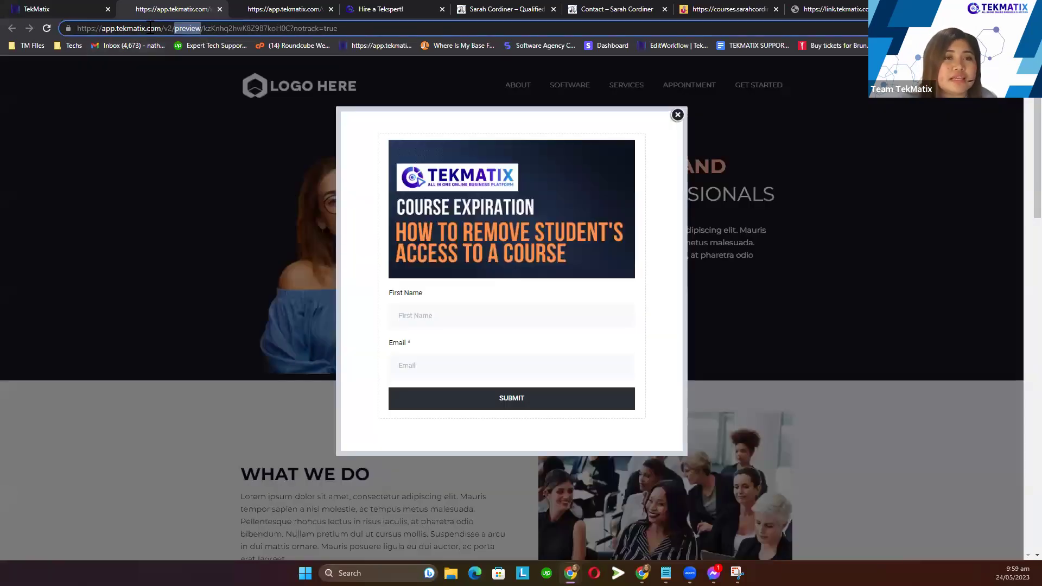
left_click(103, 27)
left_click_drag(104, 29, 168, 28)
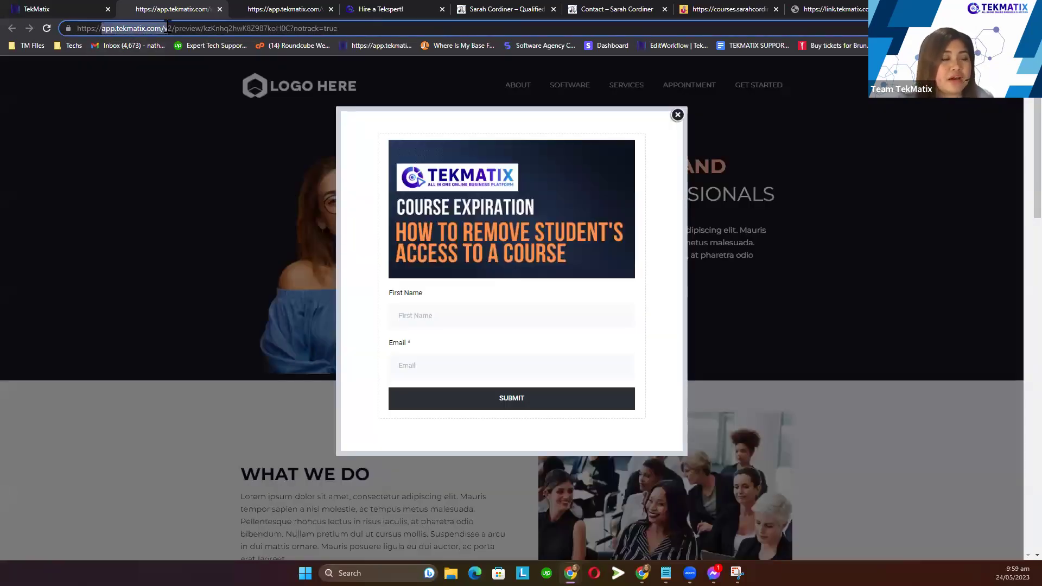
- Leave the page builder, set the Hair Salon website's domain to learn.tekmatix.com, and save the website settings
left_click(64, 7)
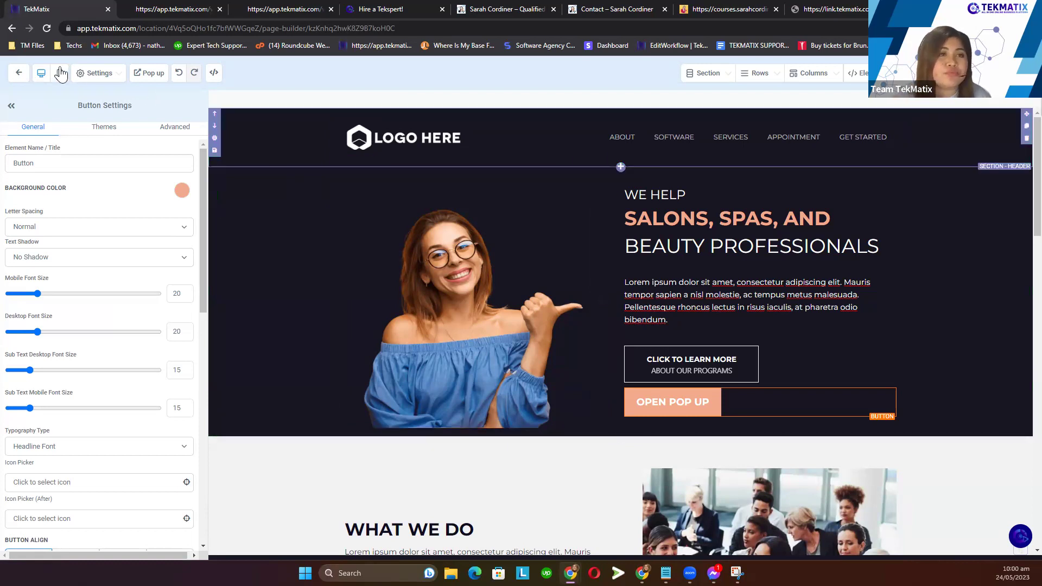
left_click(20, 75)
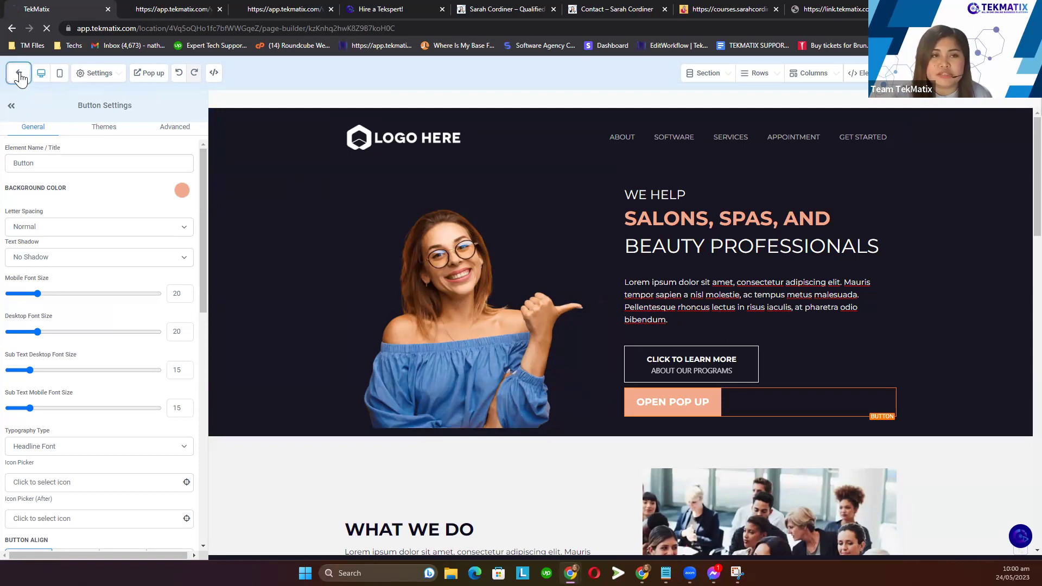
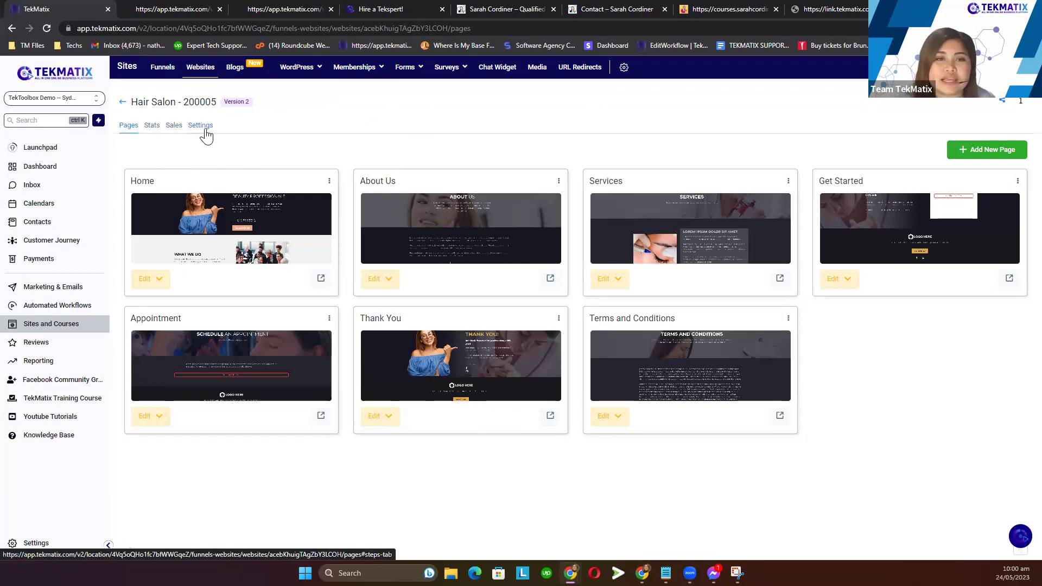
left_click(202, 127)
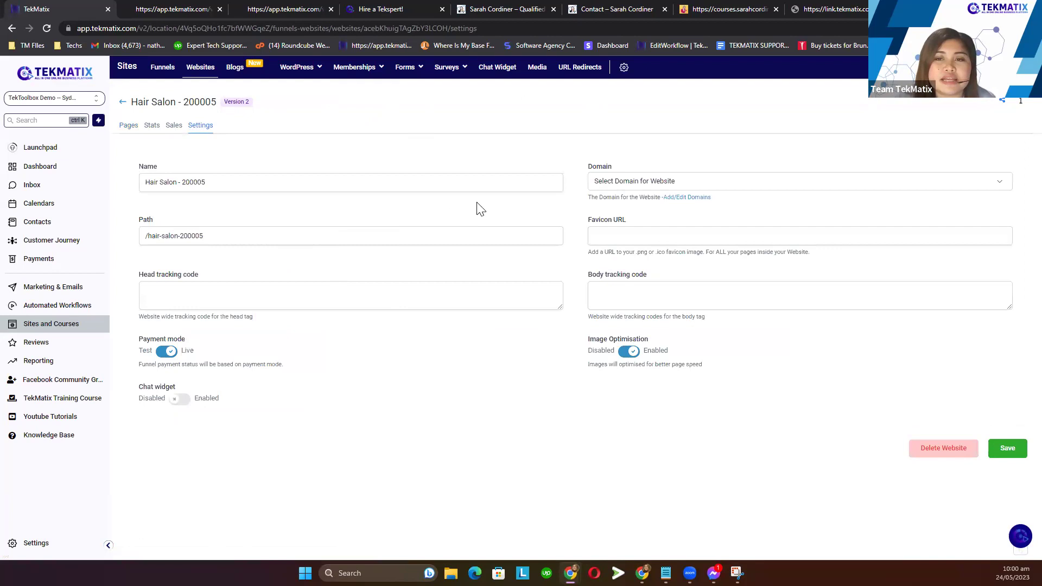
left_click(636, 185)
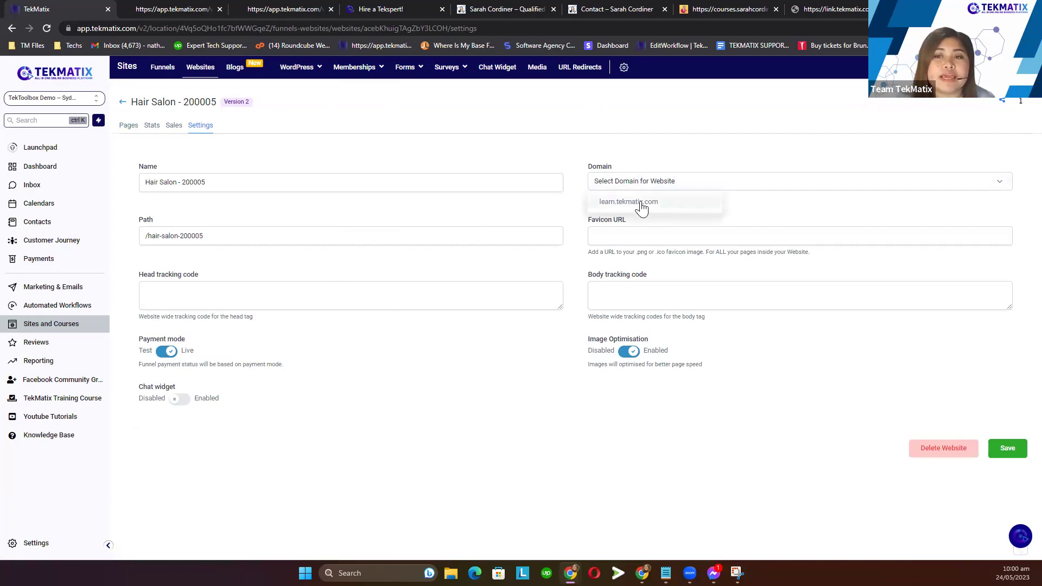
left_click(635, 209)
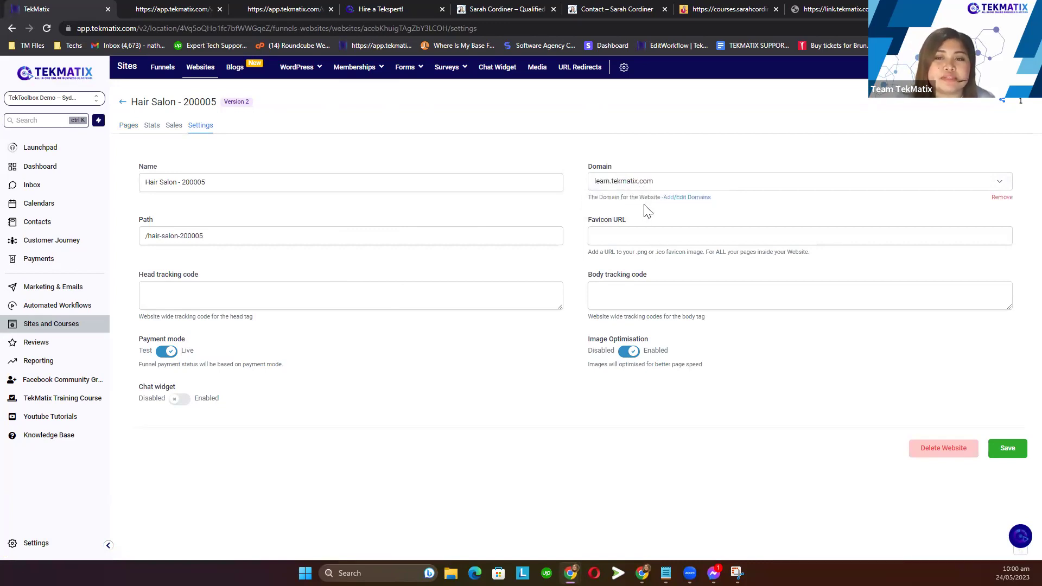
left_click(1010, 449)
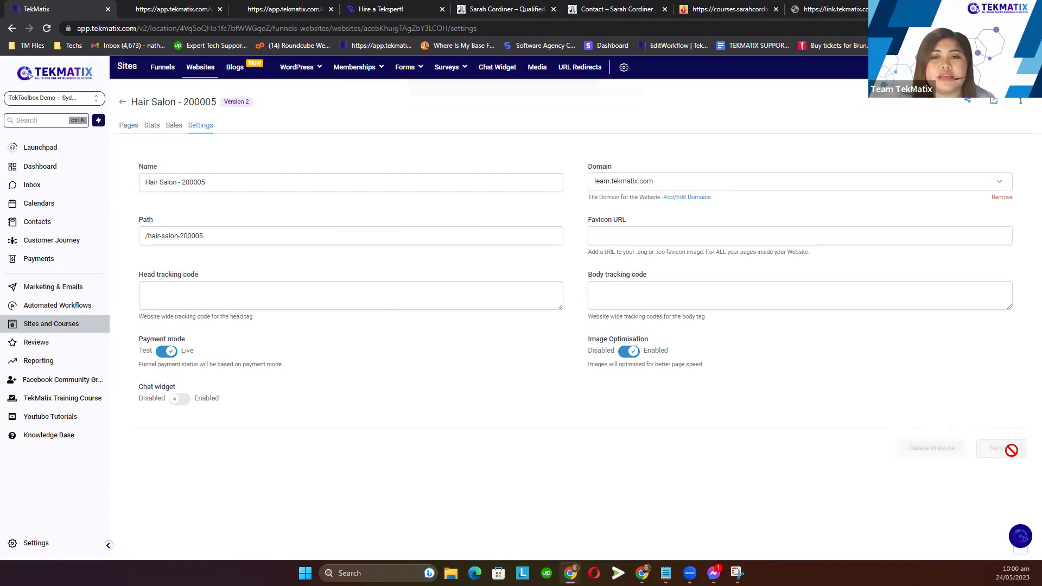
left_click(618, 93)
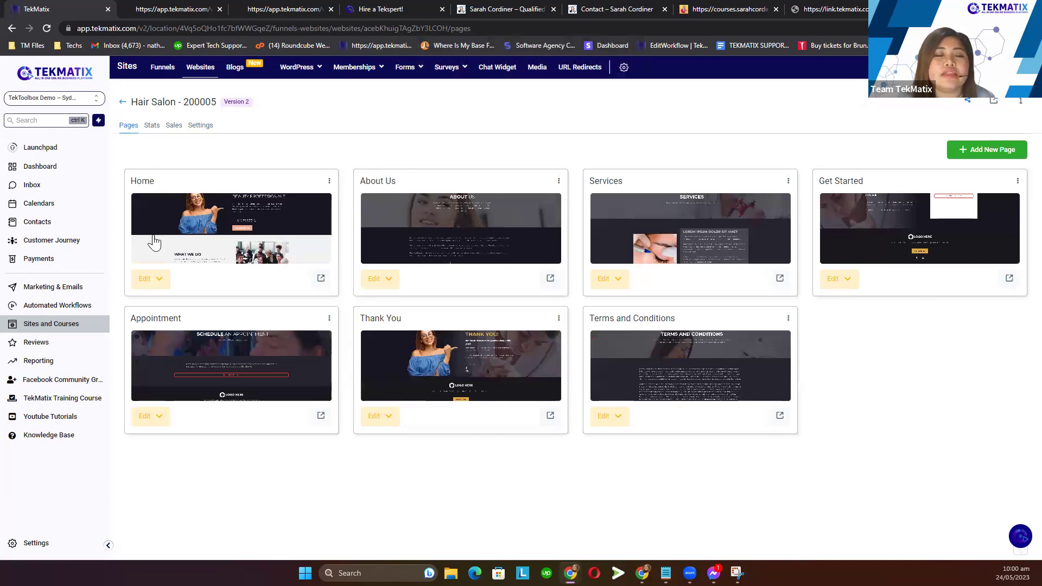
- Preview the website's Home page, examine the domain in its address, and dismiss the popup and reload the page
double_click(132, 180)
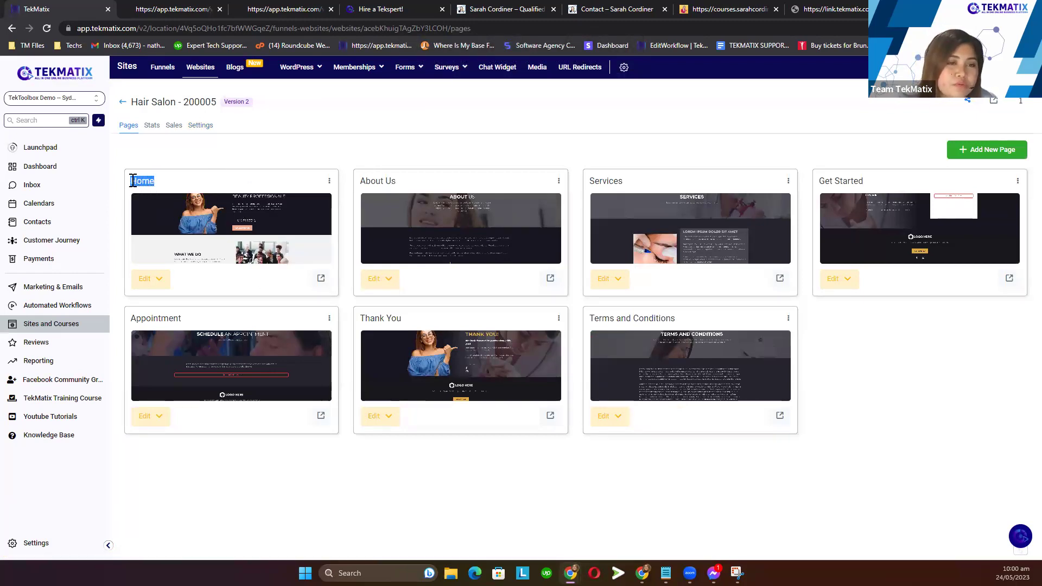
left_click(294, 152)
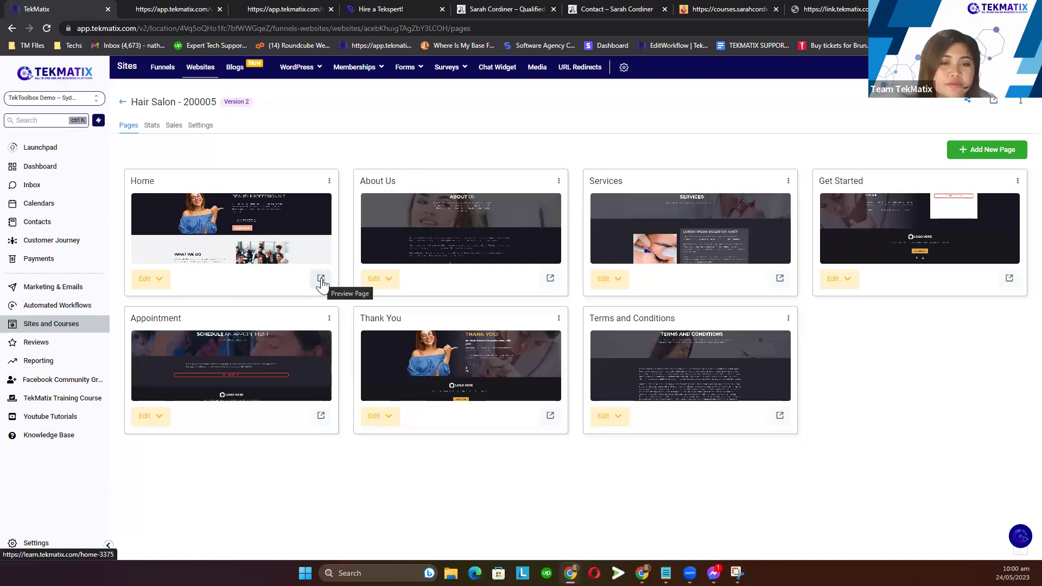
left_click(321, 278)
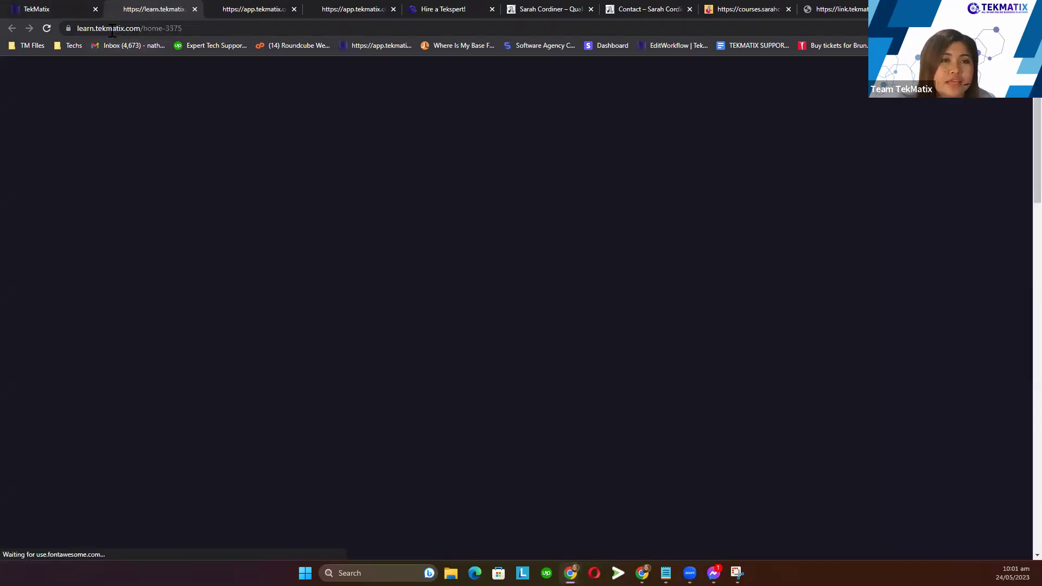
double_click(118, 29)
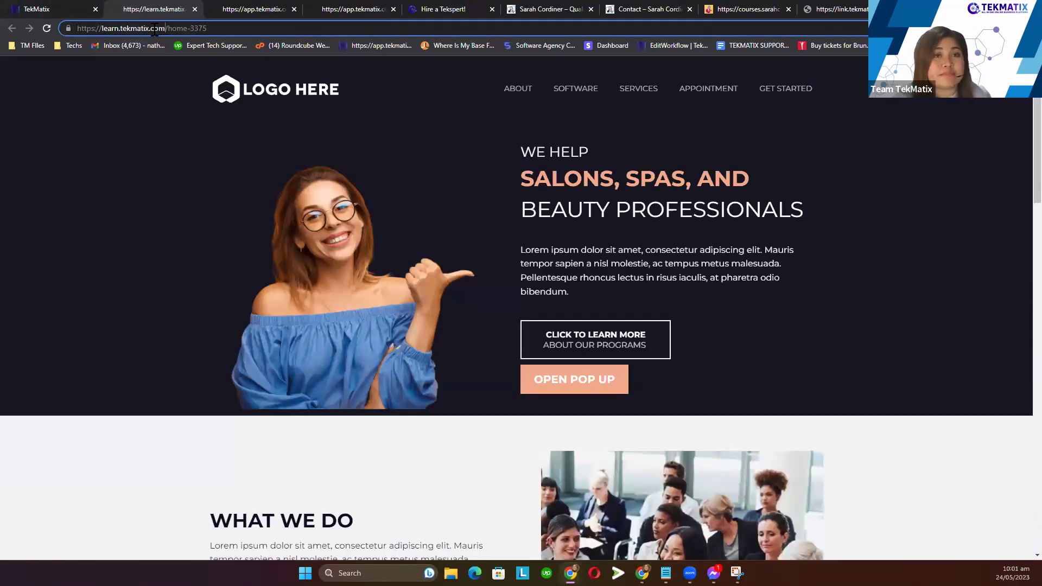
left_click_drag(164, 28, 66, 35)
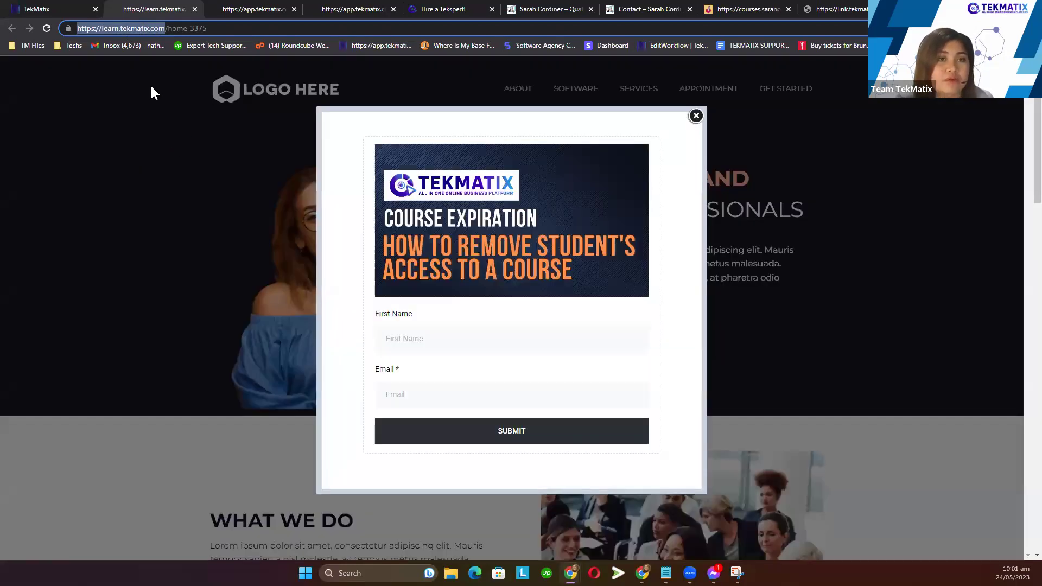
left_click(151, 84)
left_click_drag(142, 28, 72, 30)
left_click(157, 164)
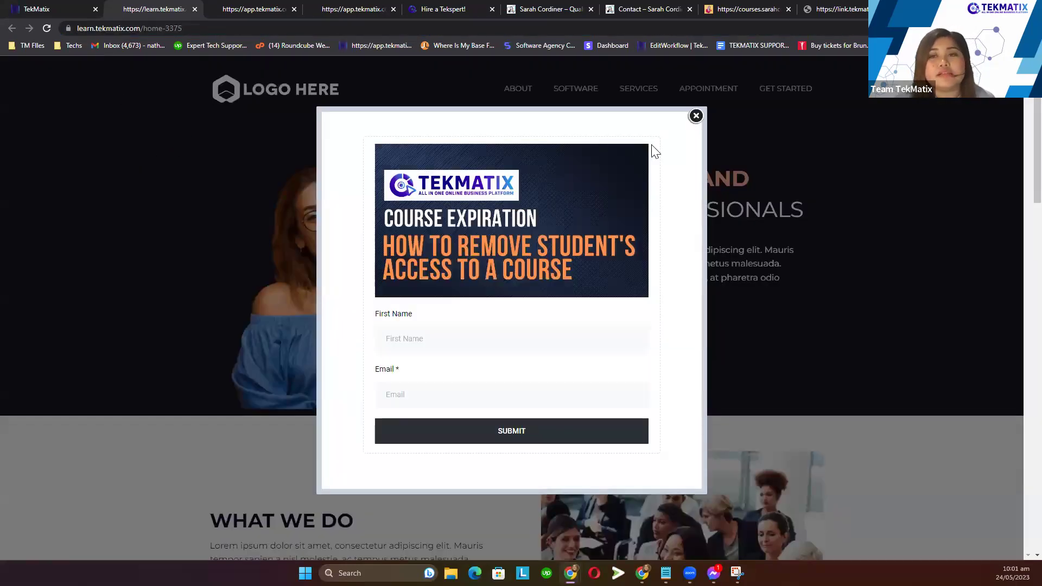
left_click(696, 117)
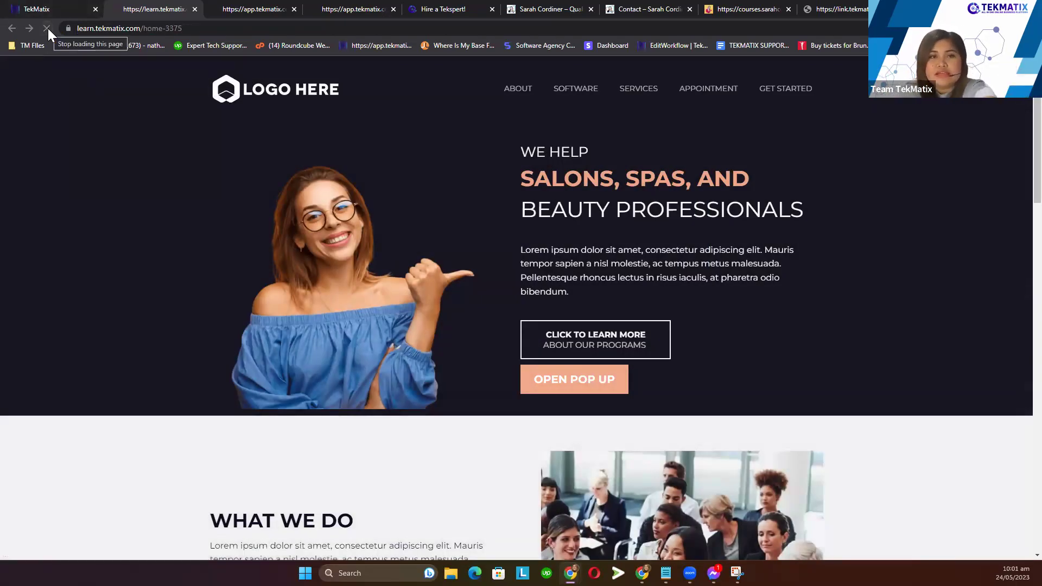
left_click(47, 28)
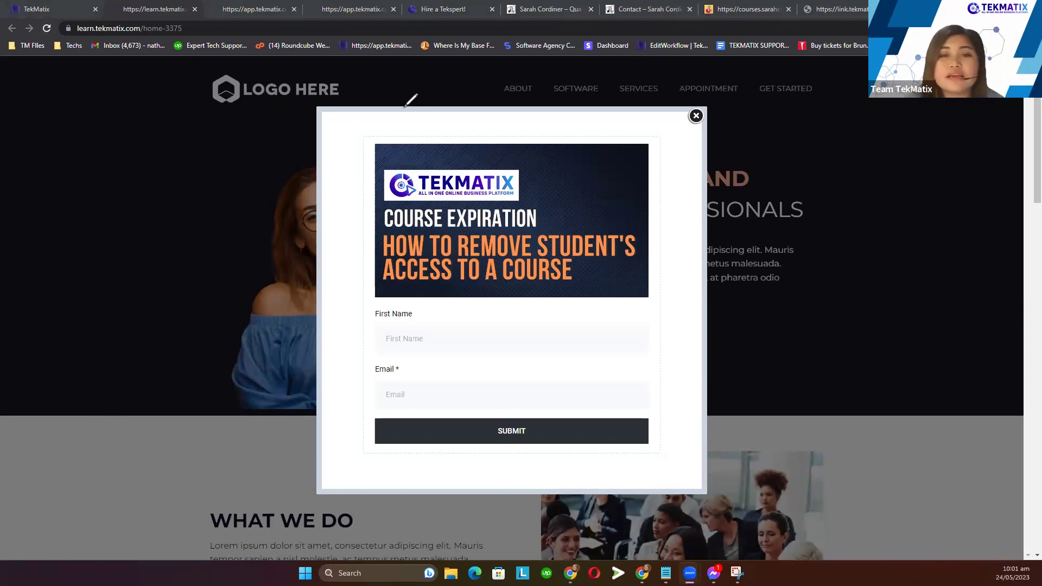
- Annotate the favicons on the browser tabs with red circles and arrows, and clear the annotations
left_click_drag(420, 4, 426, 7)
mouse_move(525, 8)
left_mouse_down()
mouse_move(506, 8)
mouse_move(522, 7)
left_mouse_up()
mouse_move(625, 4)
left_mouse_down()
mouse_move(601, 12)
mouse_move(627, 4)
left_mouse_up()
mouse_move(709, 13)
left_mouse_down()
mouse_move(688, 17)
mouse_move(722, 20)
left_mouse_up()
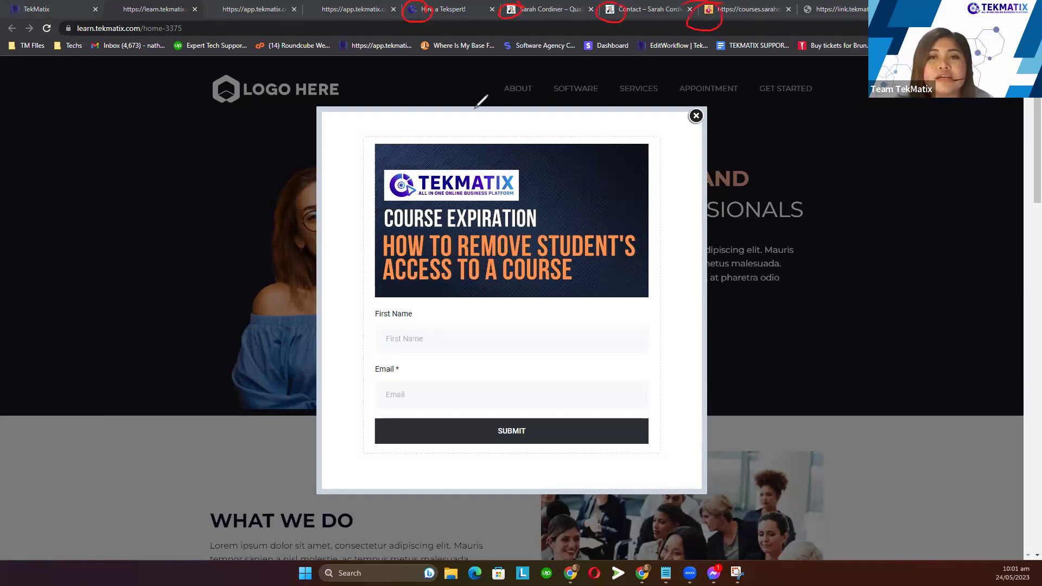
left_click_drag(283, 266, 378, 26)
left_click_drag(516, 28, 524, 201)
left_click_drag(503, 33, 517, 27)
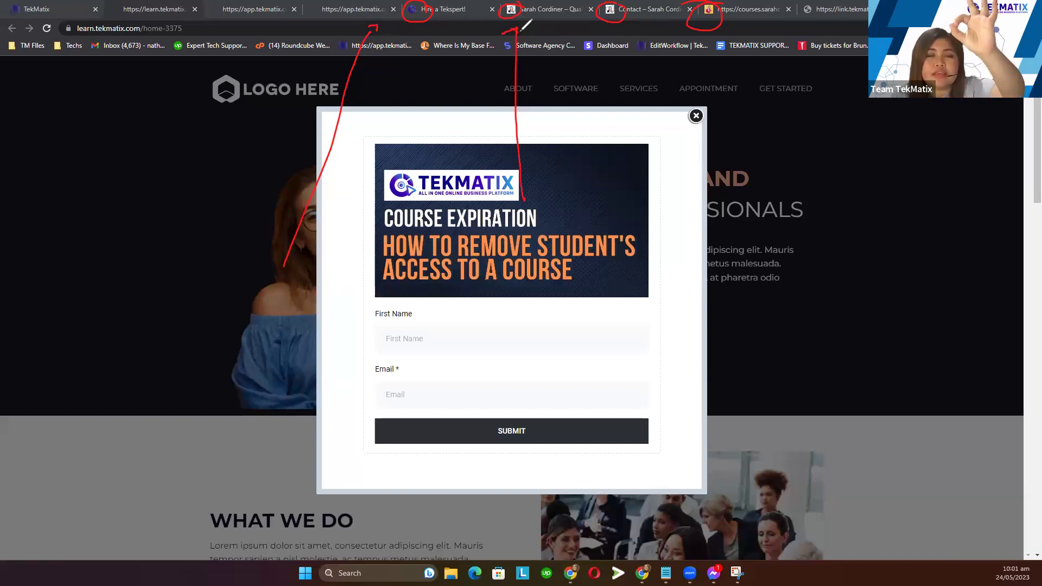
mouse_move(614, 30)
left_mouse_down()
mouse_move(613, 225)
mouse_move(626, 33)
left_mouse_up()
left_click_drag(708, 33, 725, 98)
mouse_move(765, 200)
left_mouse_down()
mouse_move(710, 39)
mouse_move(773, 73)
left_mouse_up()
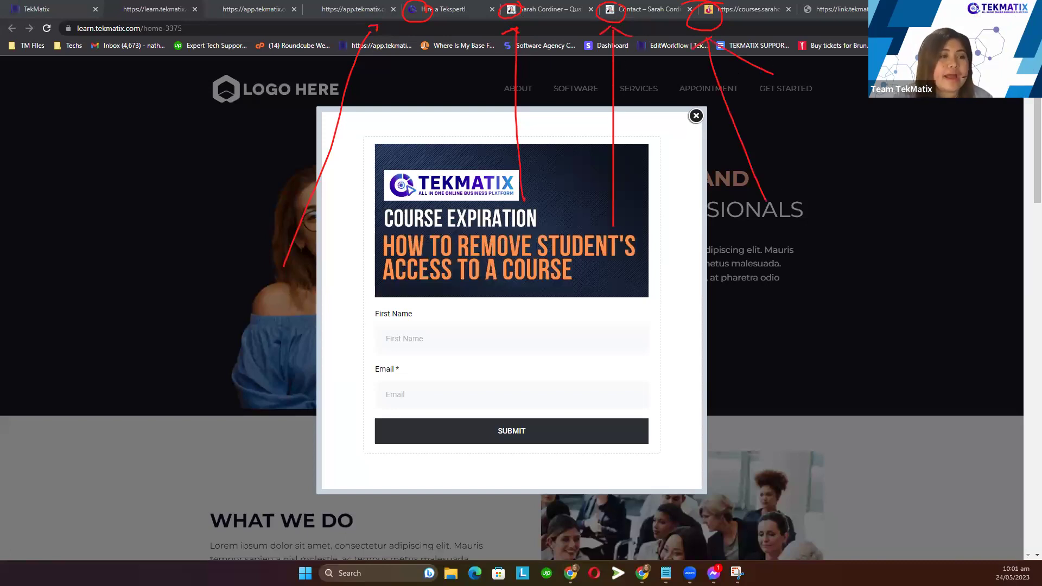
left_click_drag(155, 13, 153, 233)
mouse_move(135, 26)
left_mouse_down()
mouse_move(162, 27)
mouse_move(108, 7)
mouse_move(119, 18)
mouse_move(128, 4)
left_mouse_up()
key("e")
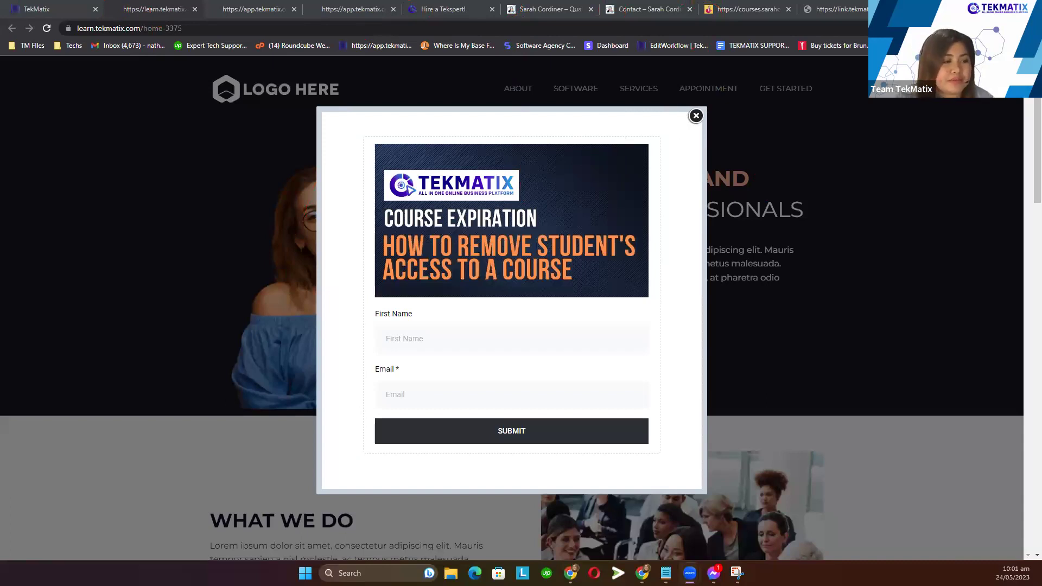
- Dismiss the popup, return to the Hair Salon website's settings, and examine the Favicon URL field
left_click(696, 117)
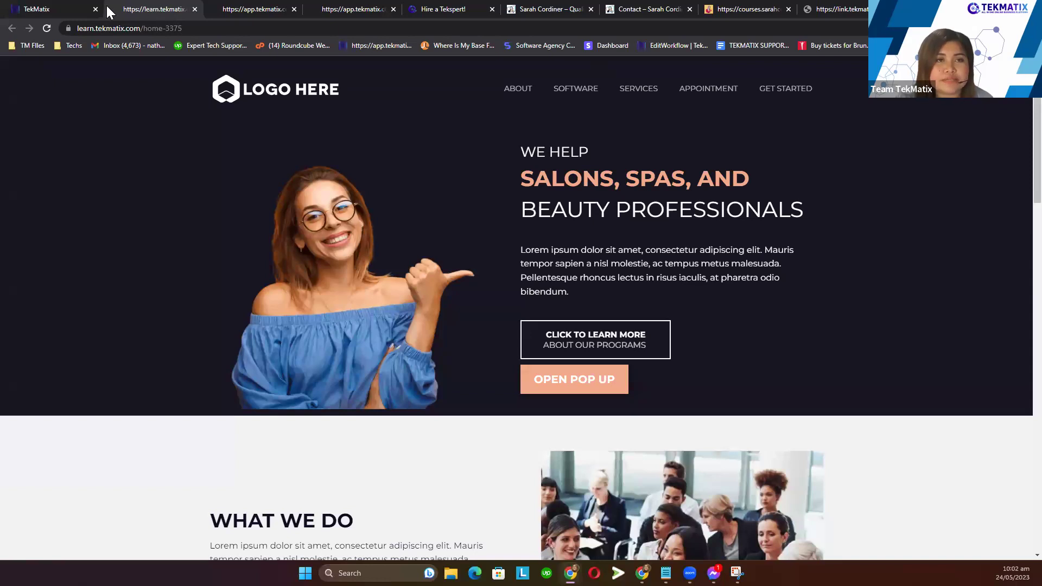
left_click(43, 10)
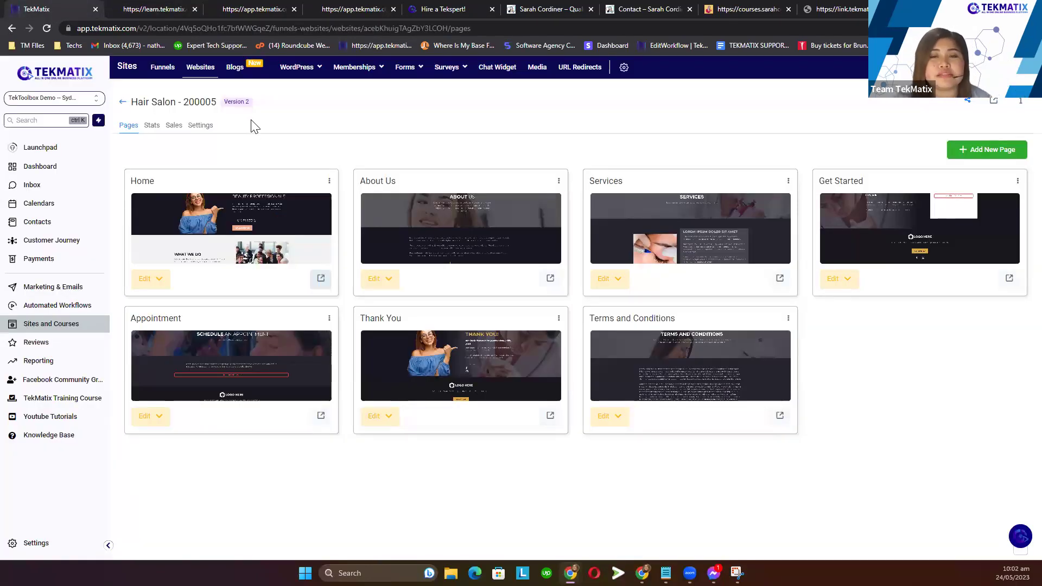
left_click(200, 126)
left_click_drag(627, 220, 590, 223)
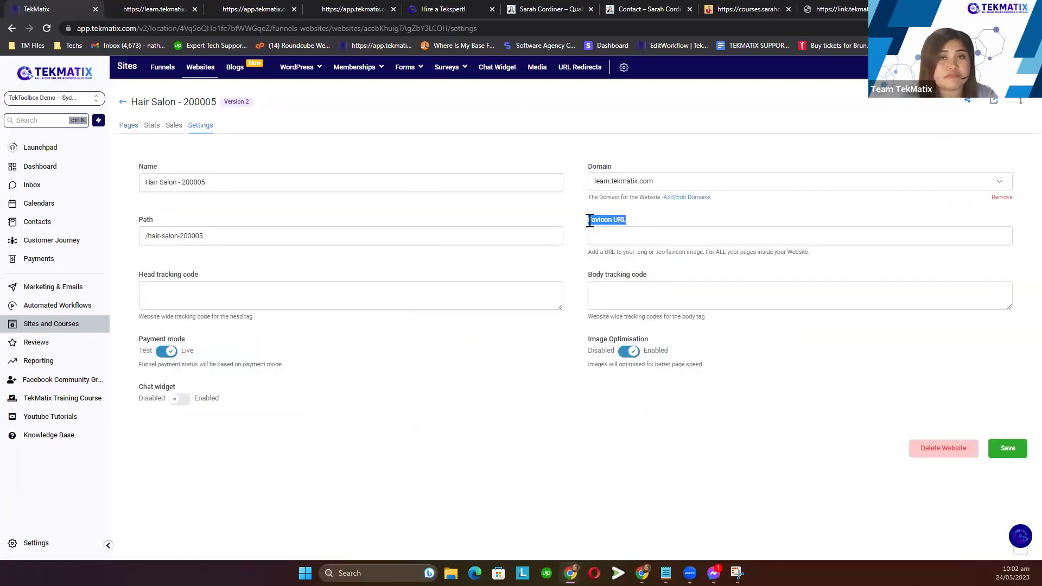
left_click(631, 239)
left_click_drag(632, 221, 612, 219)
left_click(613, 253)
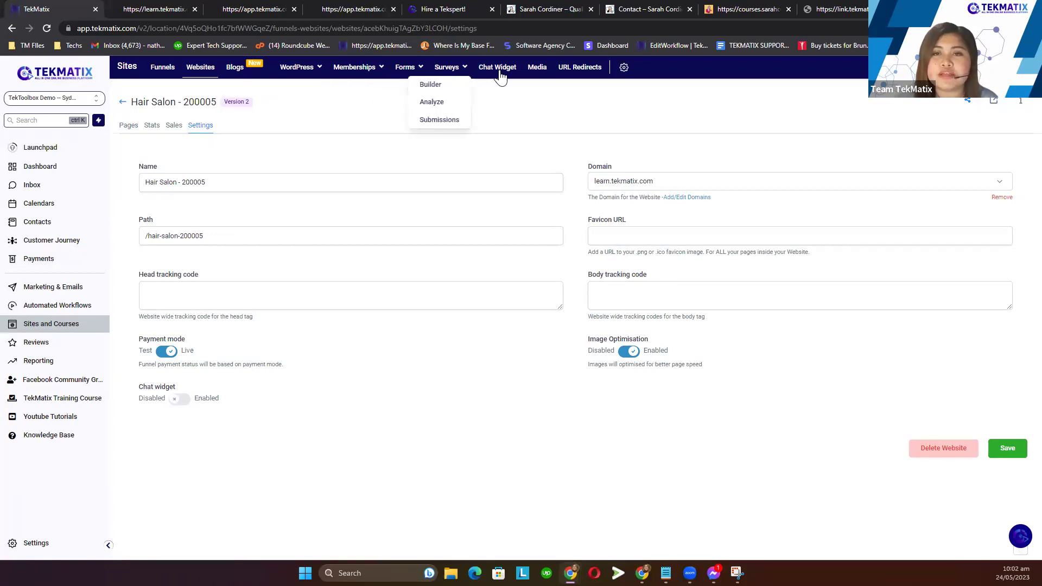
- Open the account's media library
left_click(536, 74)
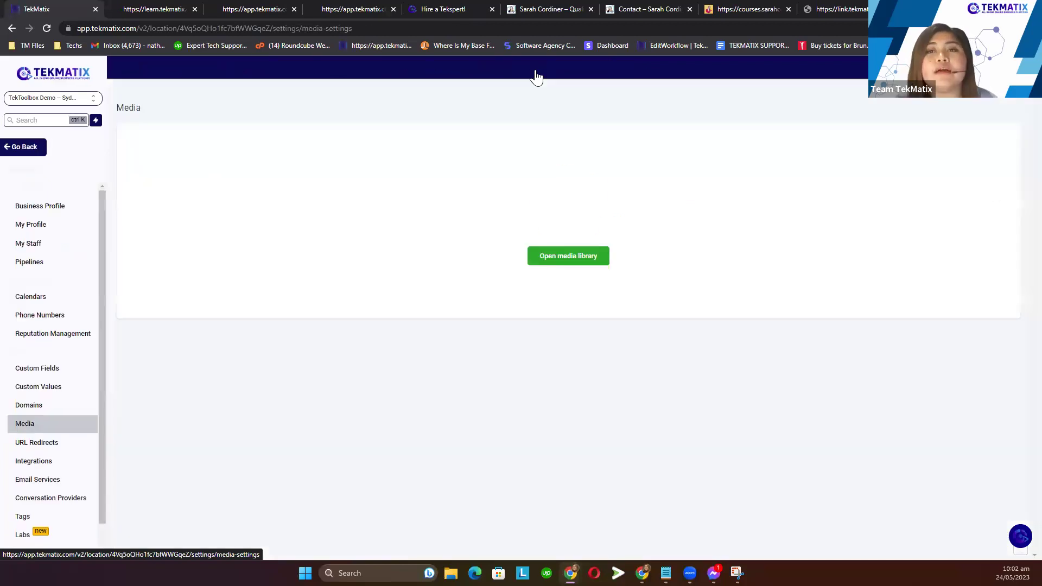
left_click(575, 258)
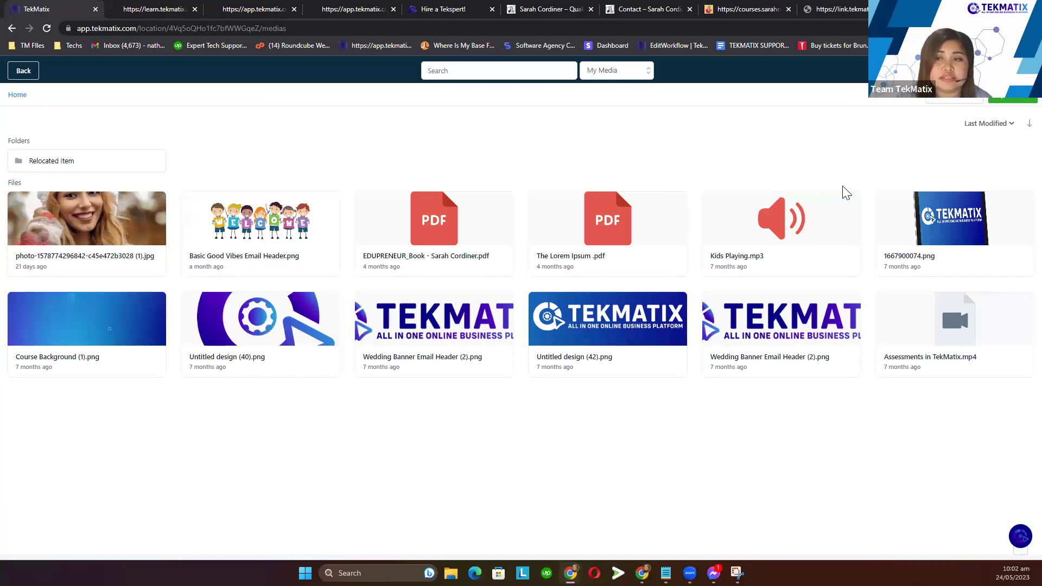
- Copy the link of the image file Untitled design (40).png in the media library
left_click(277, 334)
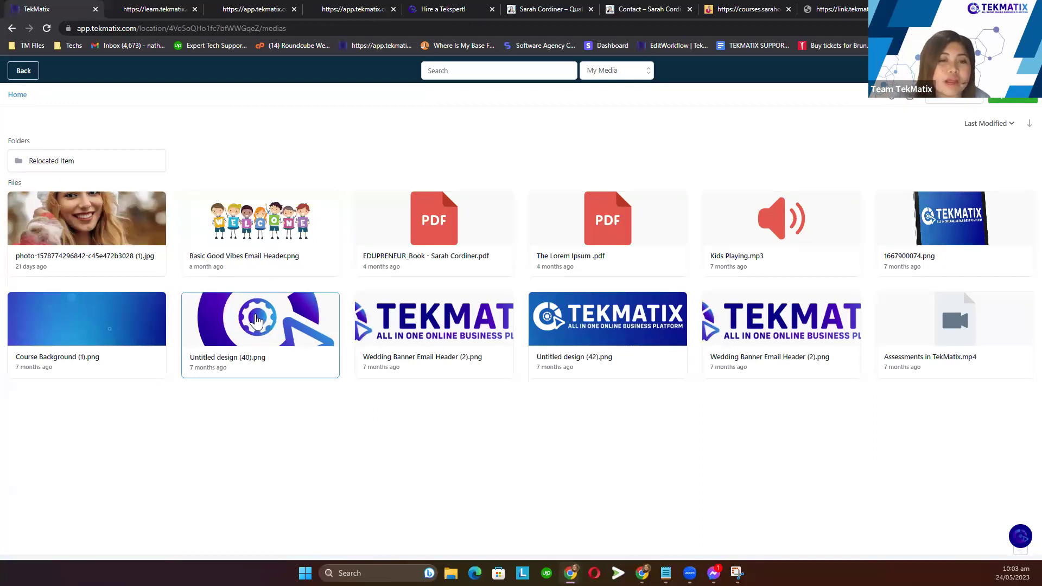
right_click(257, 323)
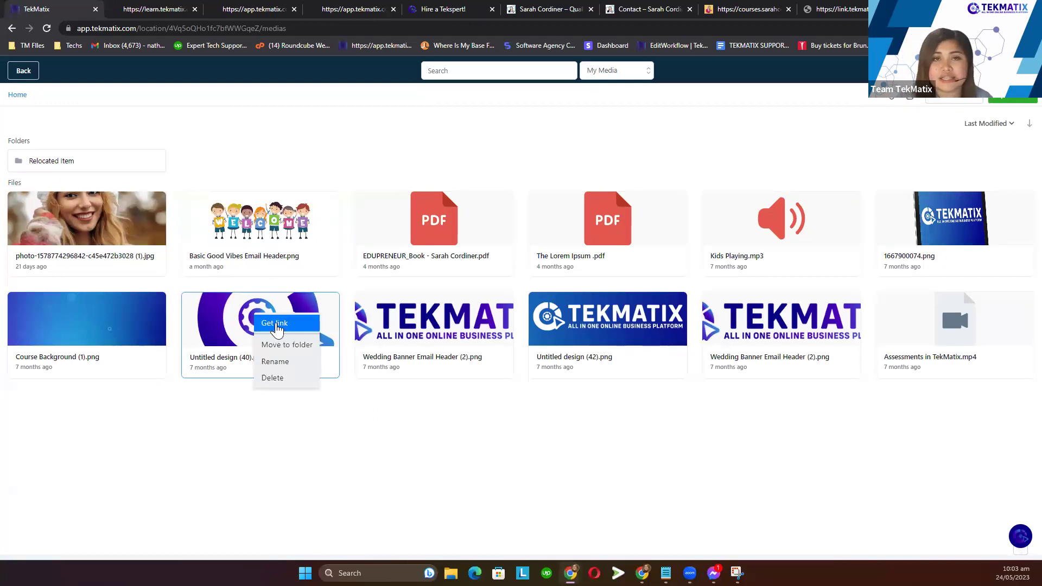
left_click(277, 325)
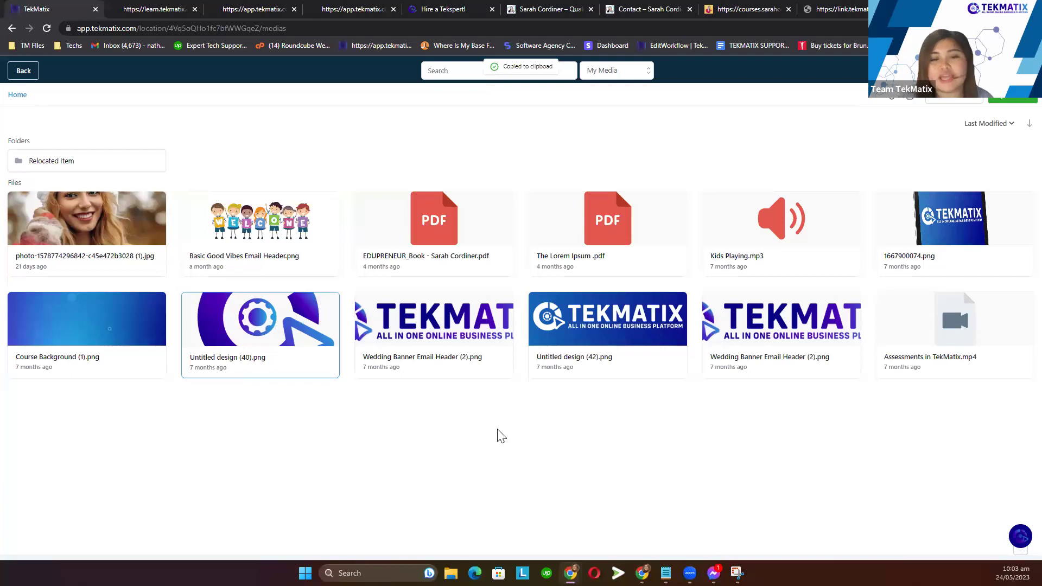
right_click(268, 330)
left_click(277, 334)
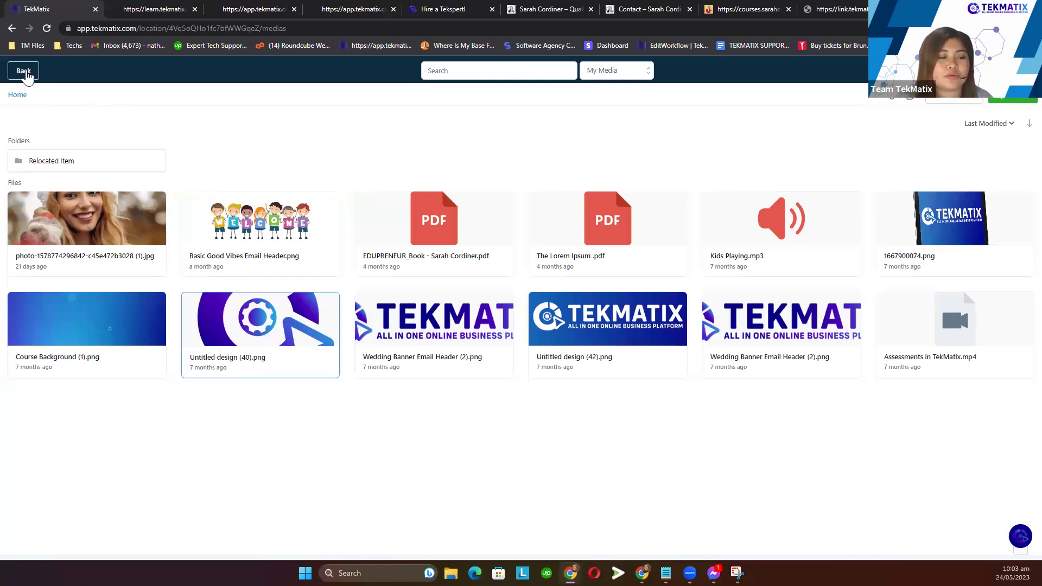
- Leave the media library and open the settings of the Hair Salon - 200005 website
left_click(26, 74)
left_click(24, 150)
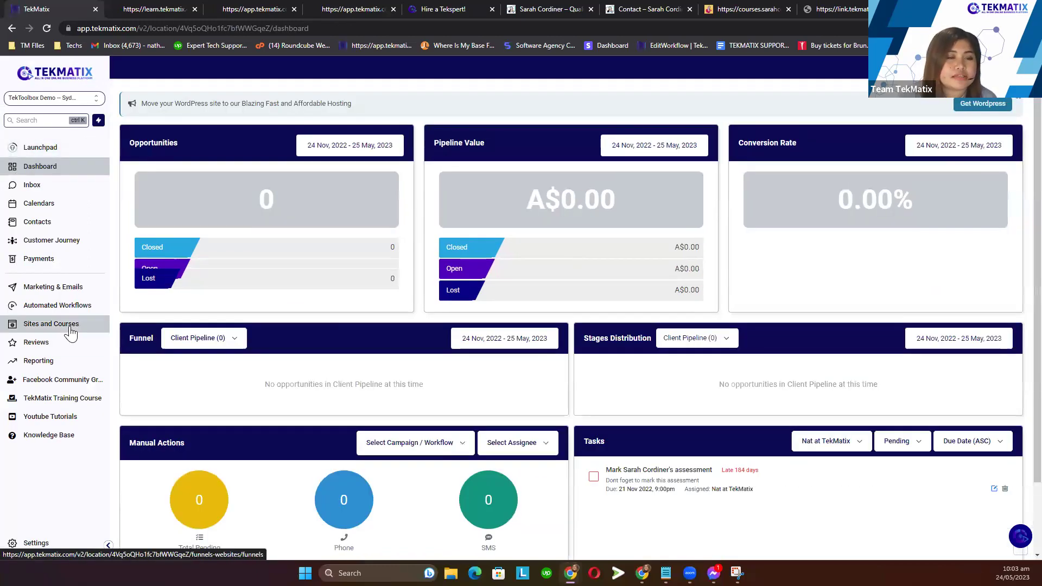
left_click(71, 332)
left_click(204, 75)
left_click(847, 381)
left_click(337, 211)
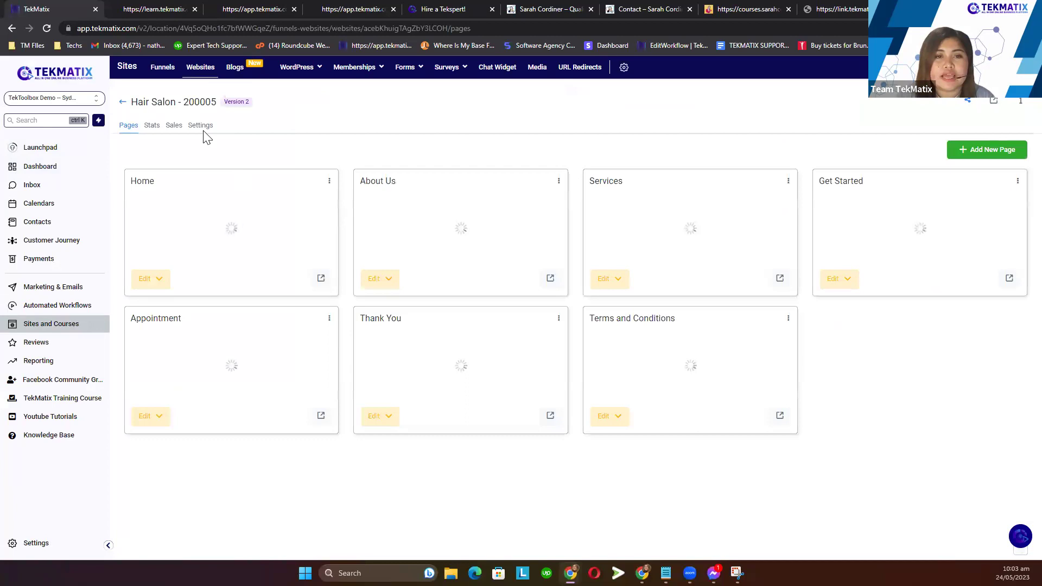
left_click(199, 126)
- Paste the copied image link as the website's Favicon URL and save the settings
left_click(631, 234)
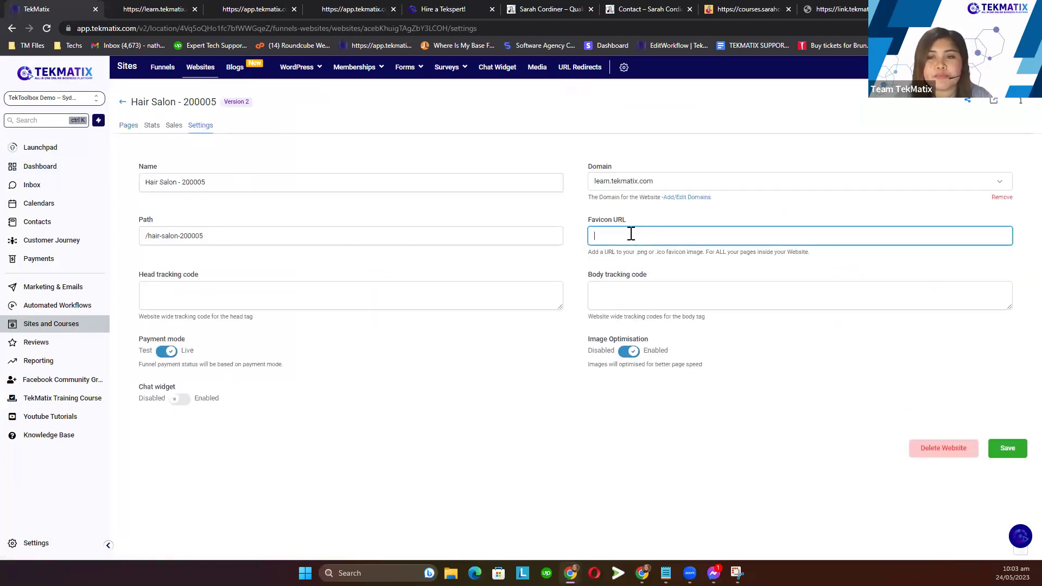
key("ctrl+v")
left_click(1006, 449)
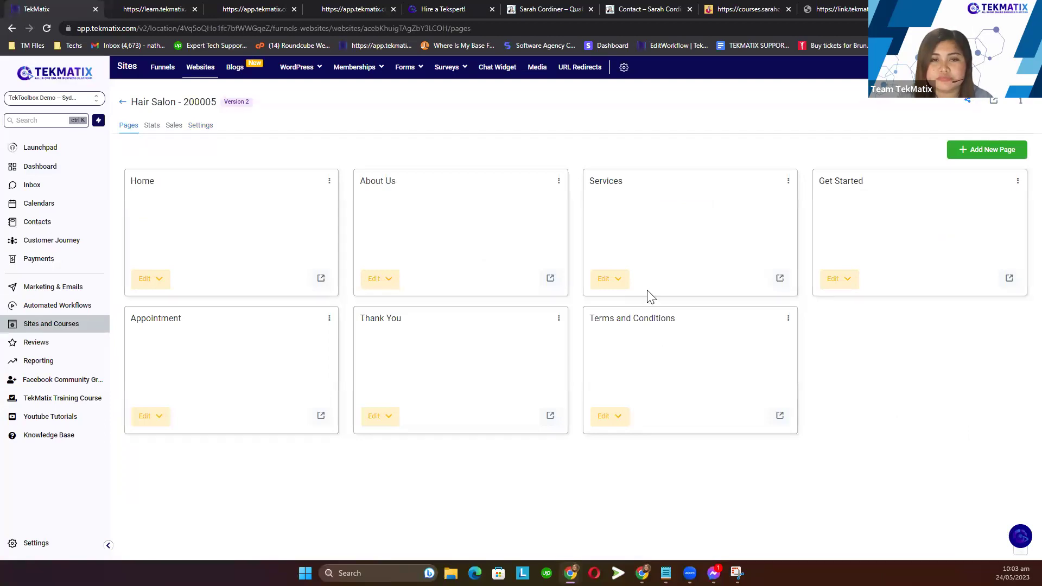
left_click(202, 127)
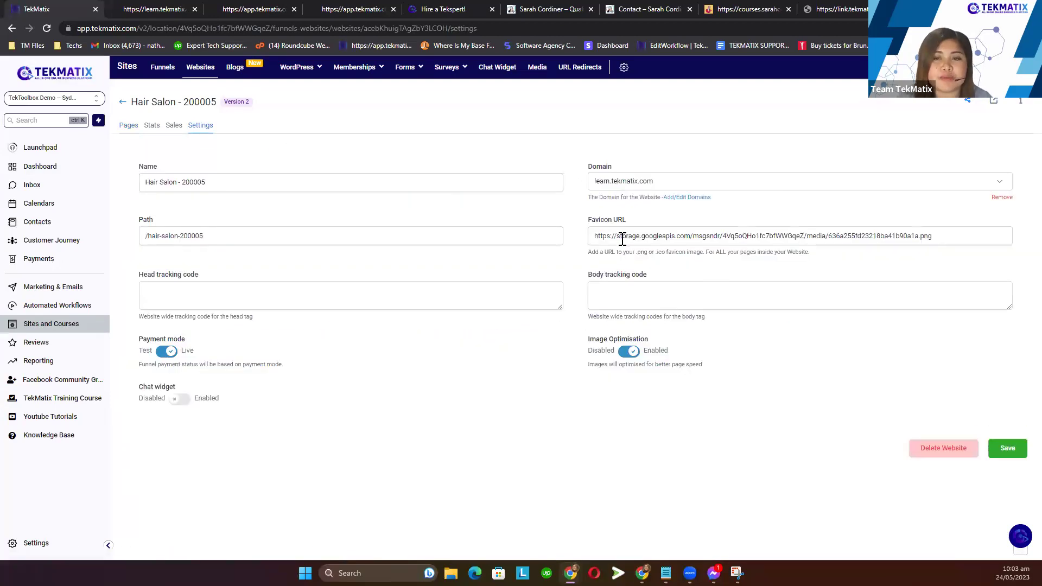
left_click(1008, 440)
- Preview the website's Home page twice, close the first preview, and examine the favicon on the remaining preview's browser tab
left_click(129, 128)
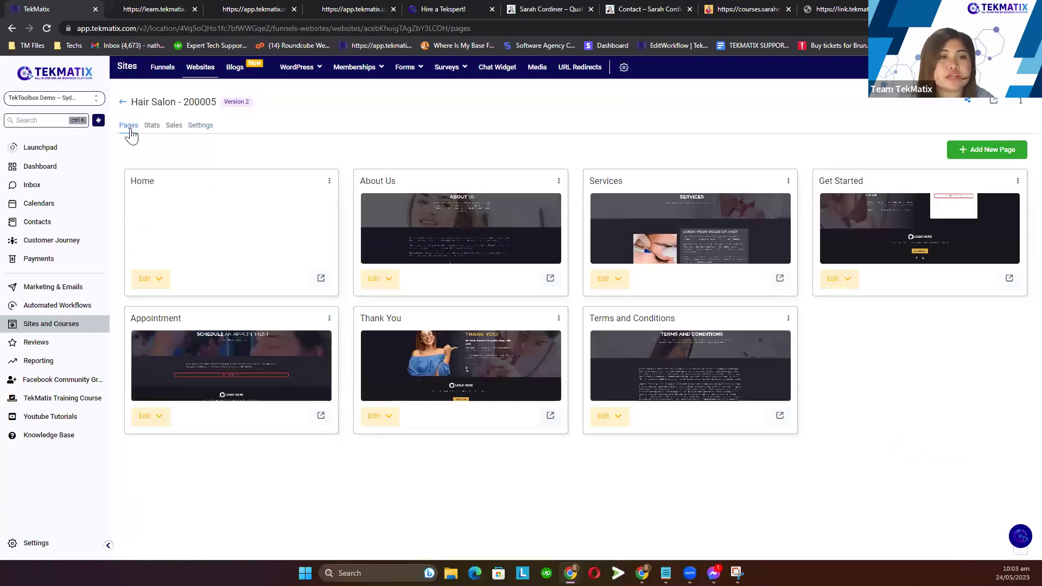
left_click(320, 278)
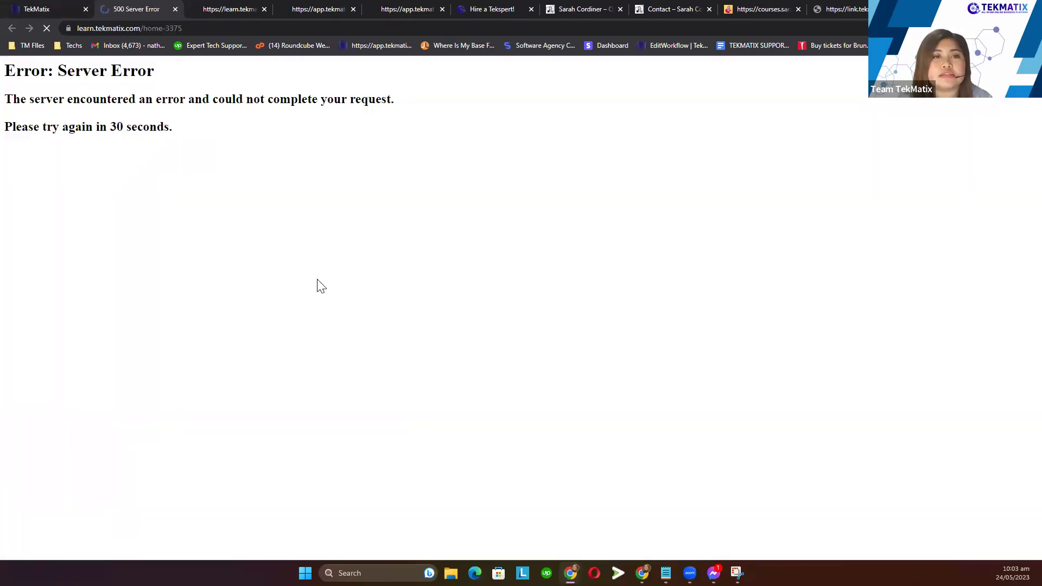
left_click(47, 9)
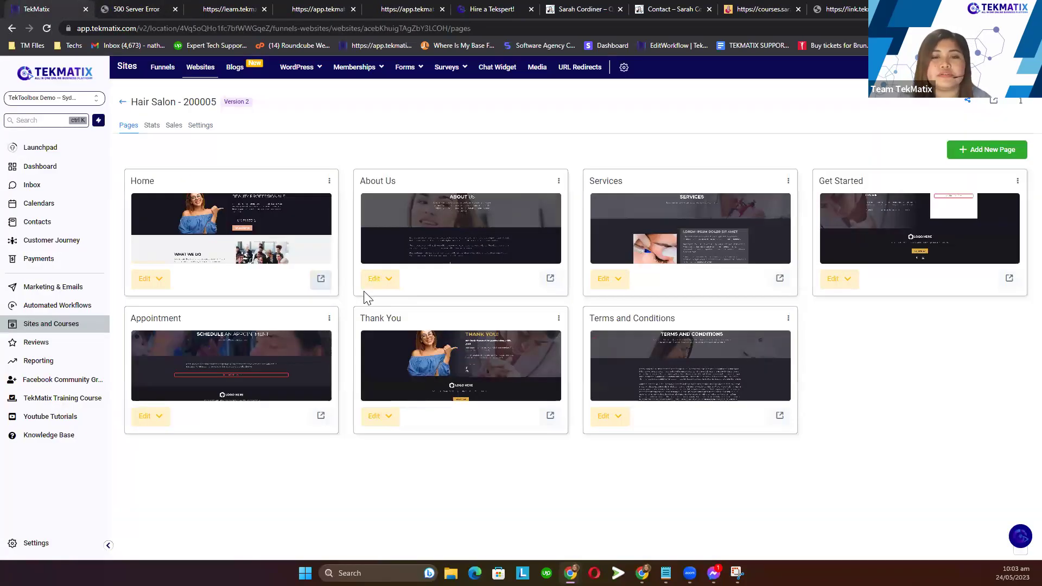
left_click(323, 279)
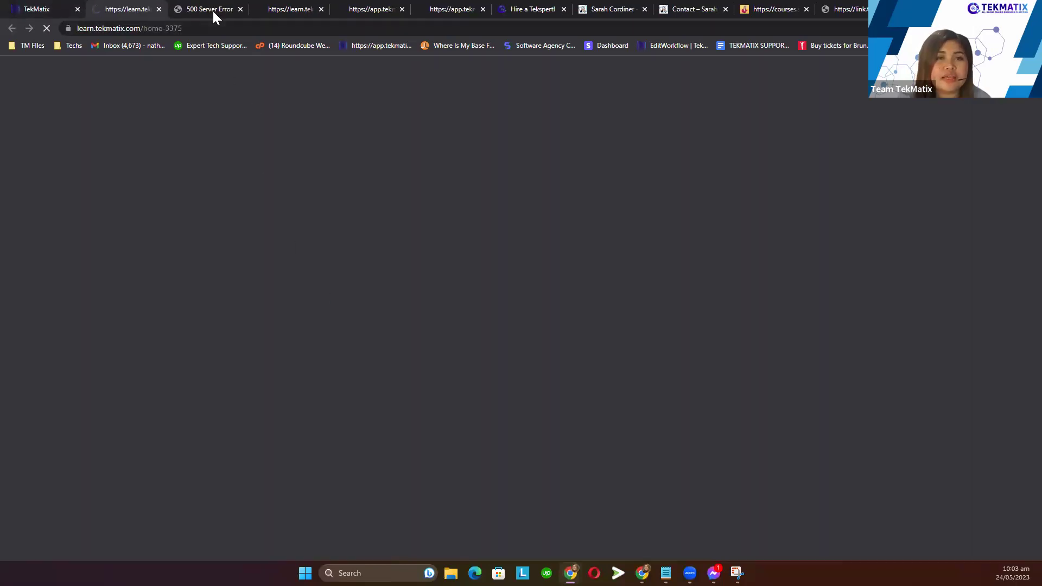
left_click(213, 10)
left_click(241, 9)
left_click(111, 11)
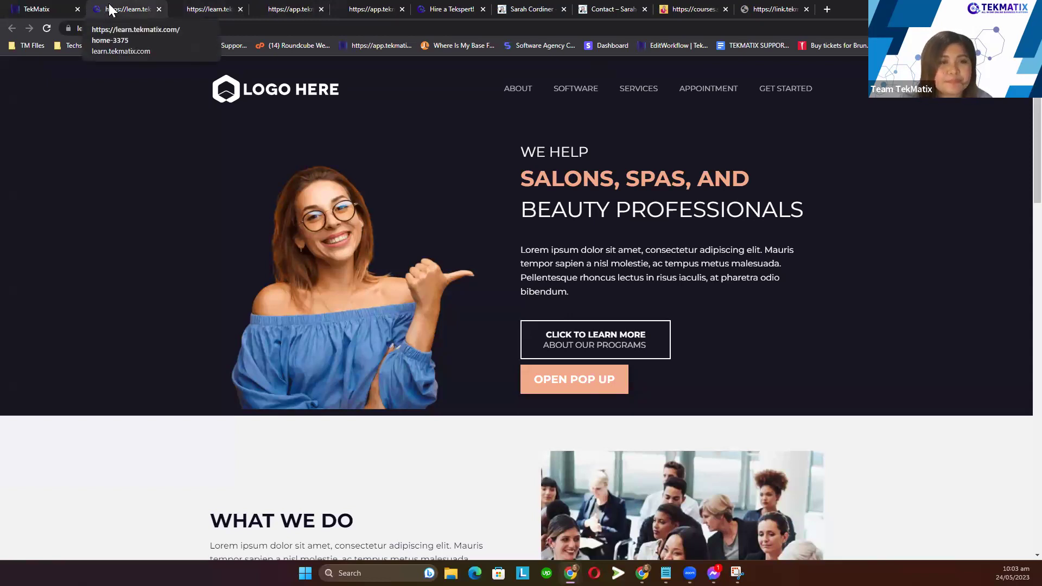
- Rename the Hair Salon - 200005 website as Demo 5/24 in its settings and save the change
left_click(43, 13)
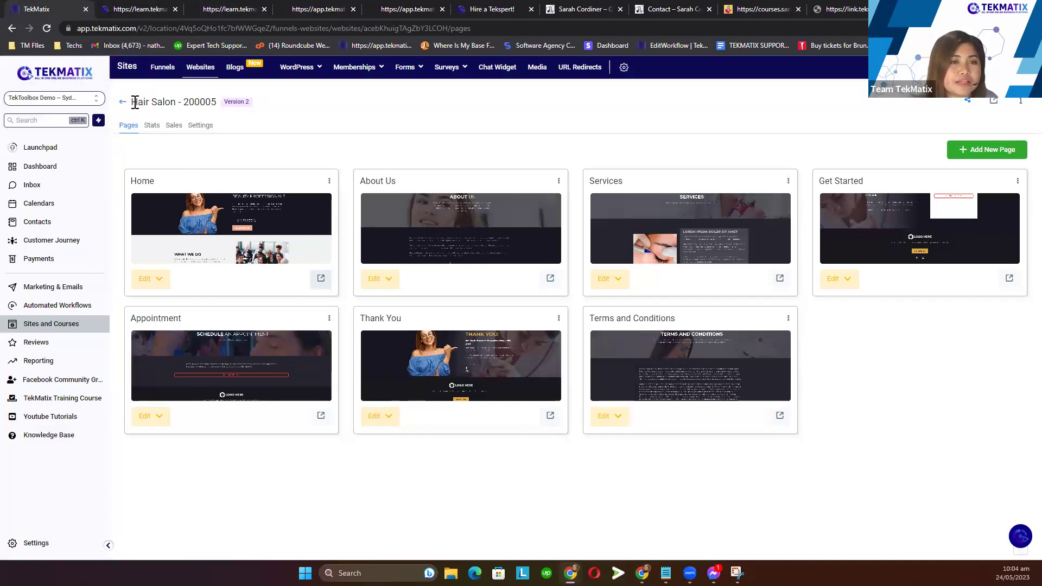
left_click_drag(132, 102, 217, 102)
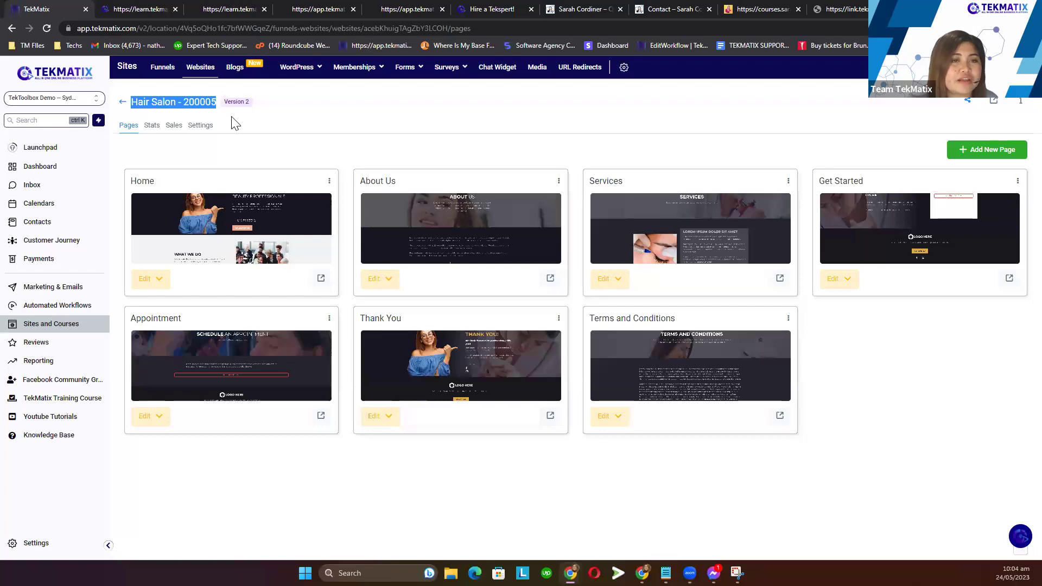
left_click(108, 103)
left_click_drag(130, 102, 221, 107)
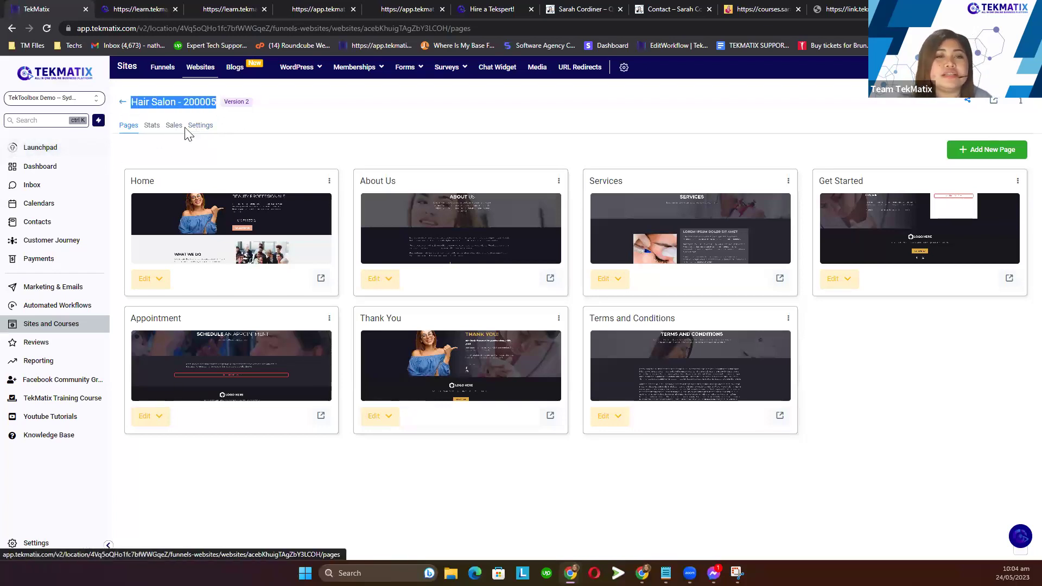
left_click(207, 131)
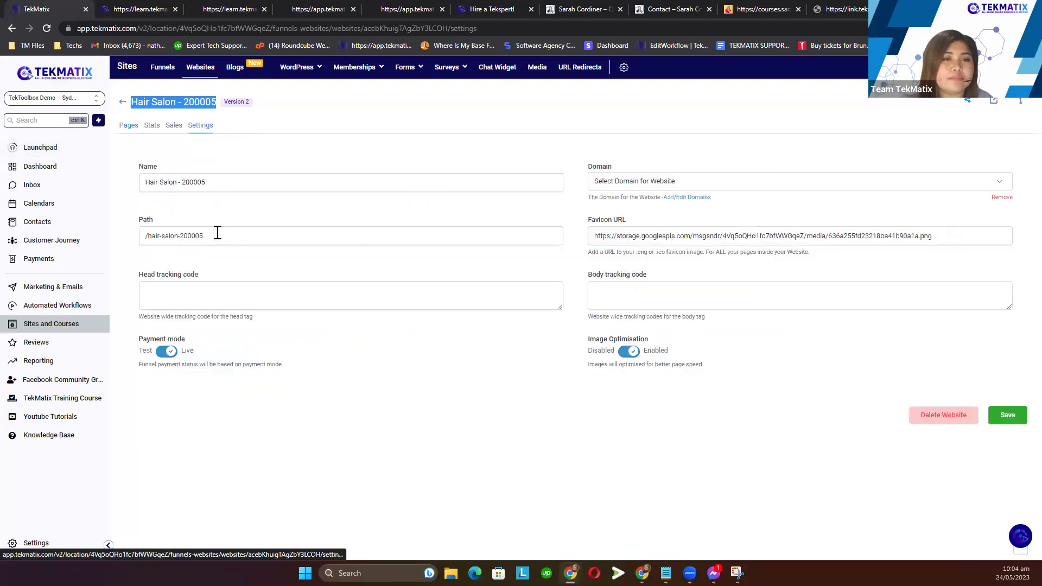
left_click_drag(228, 181, 121, 183)
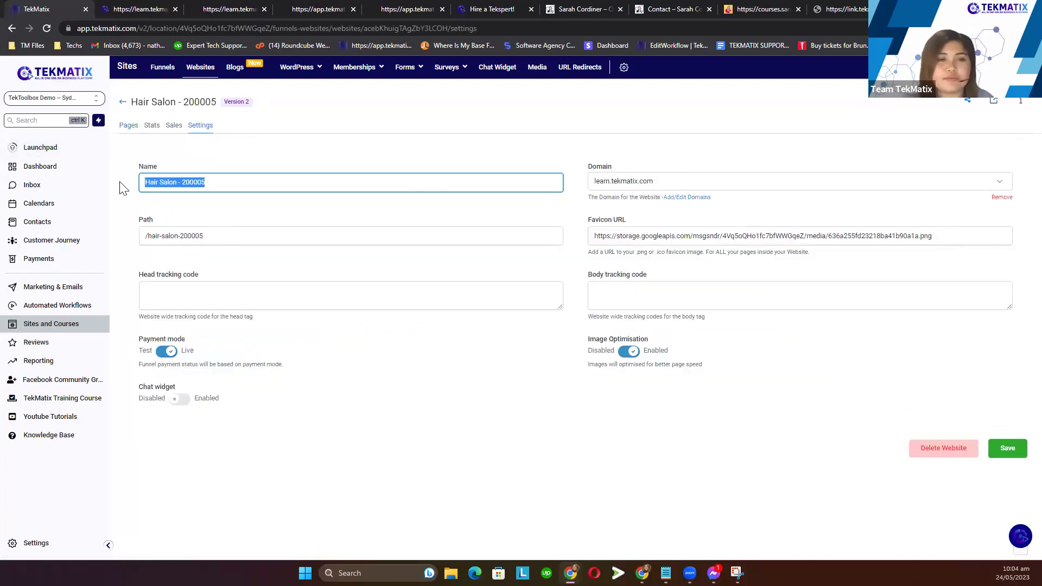
type("Dem")
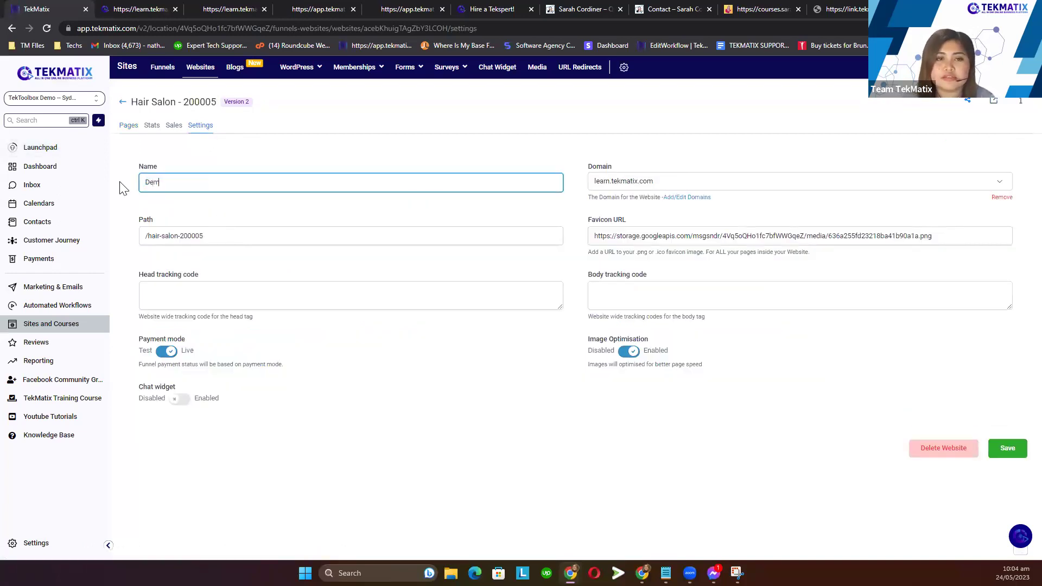
type("o 5/24")
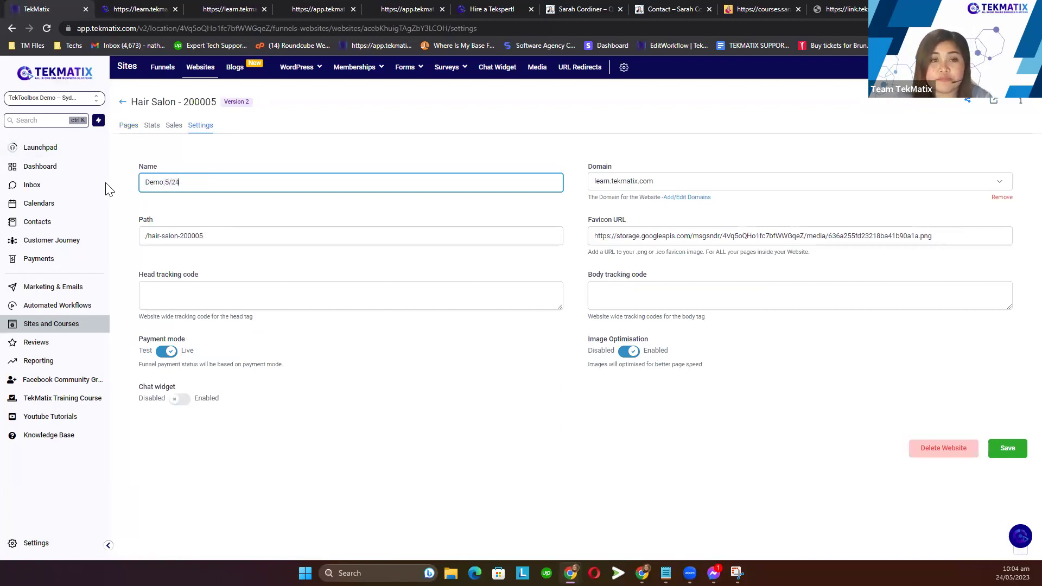
left_click(1011, 454)
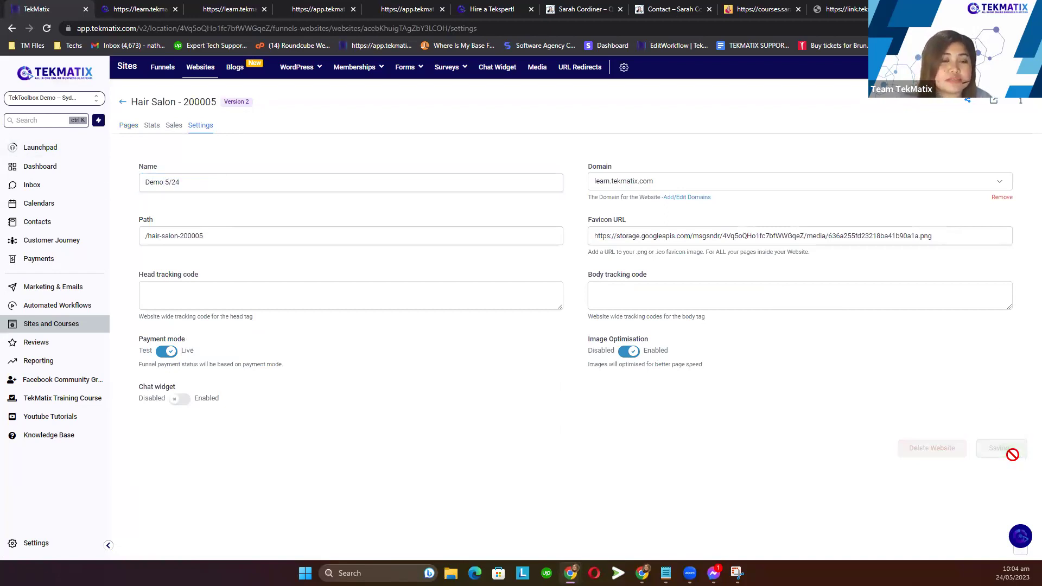
left_click_drag(135, 102, 186, 104)
left_click(516, 130)
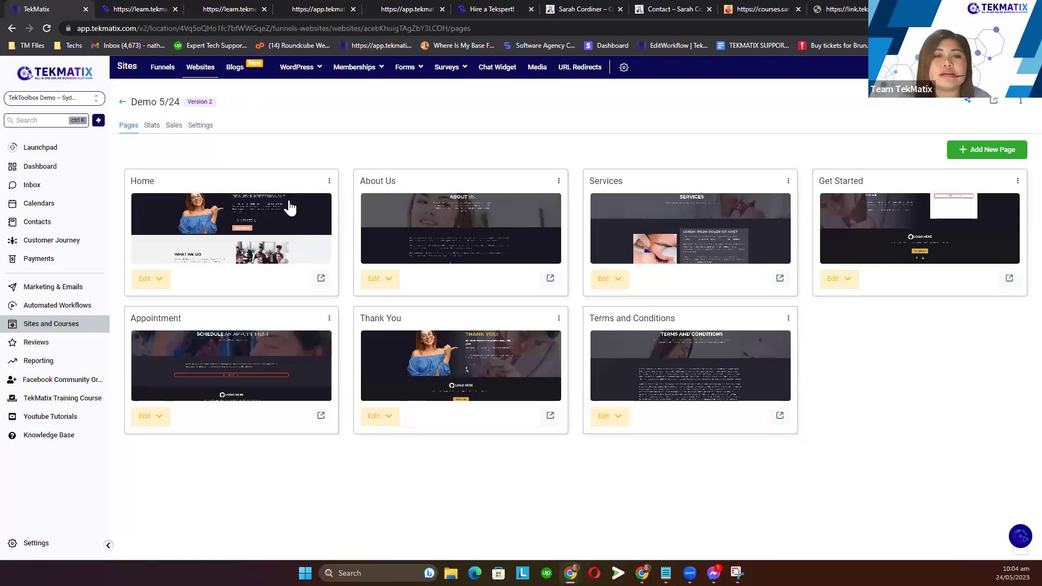
- Open the Services page's settings, examine its Name field, and close the dialog without changes
left_click_drag(396, 181, 359, 181)
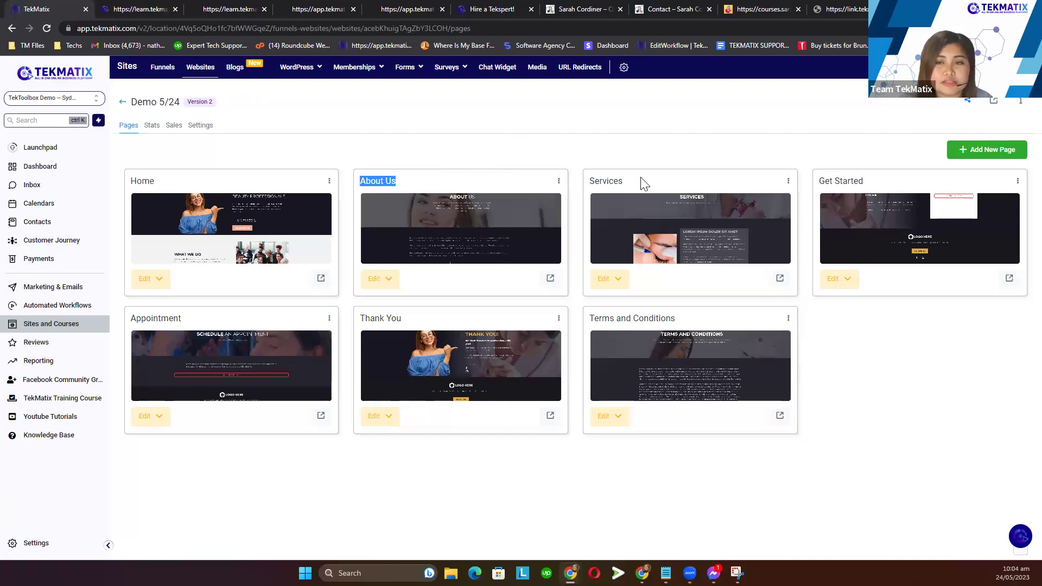
left_click_drag(640, 182, 591, 180)
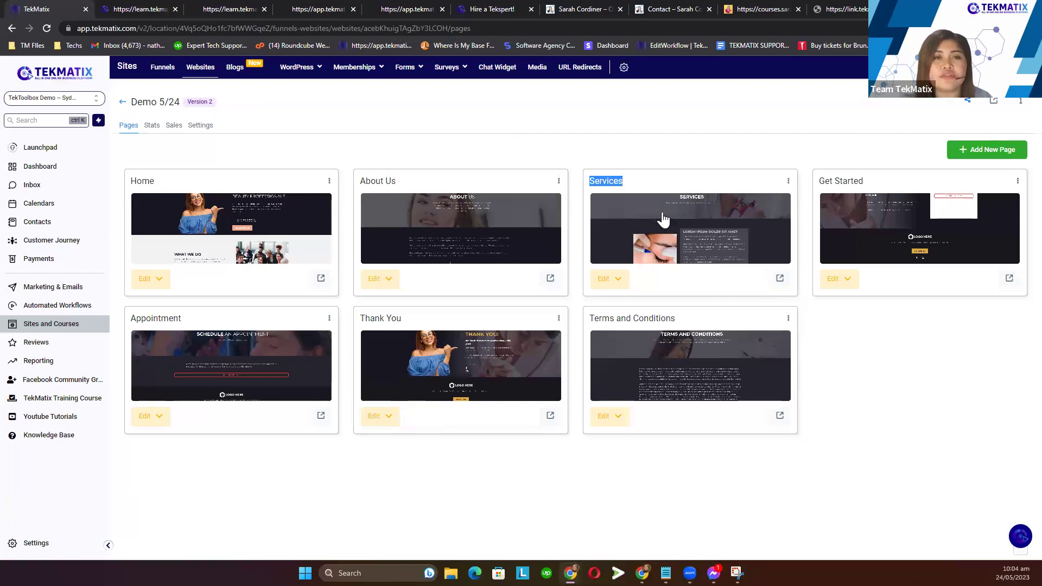
left_click(786, 183)
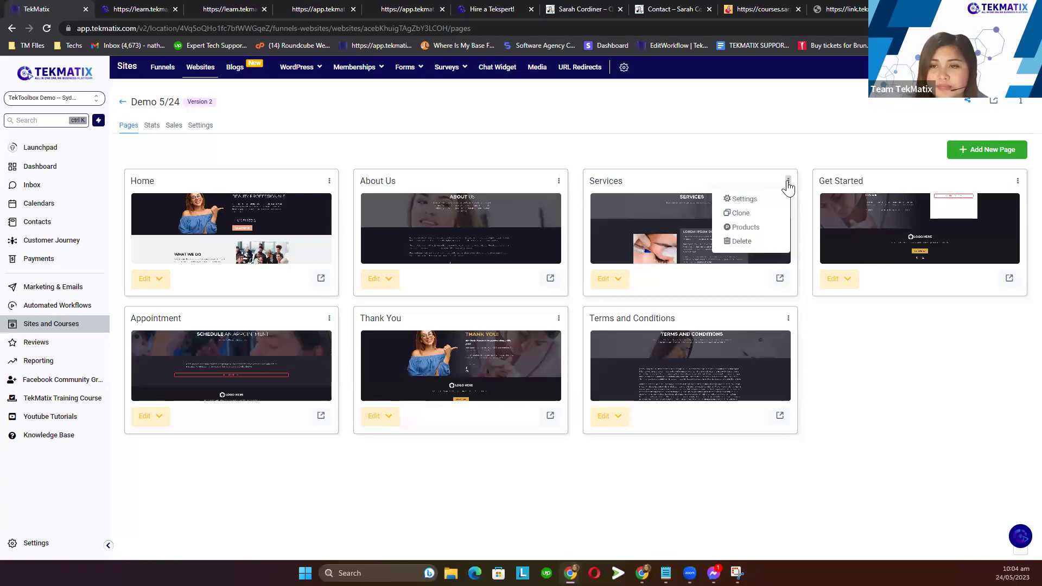
left_click(757, 200)
left_click(448, 144)
left_click_drag(449, 144, 368, 150)
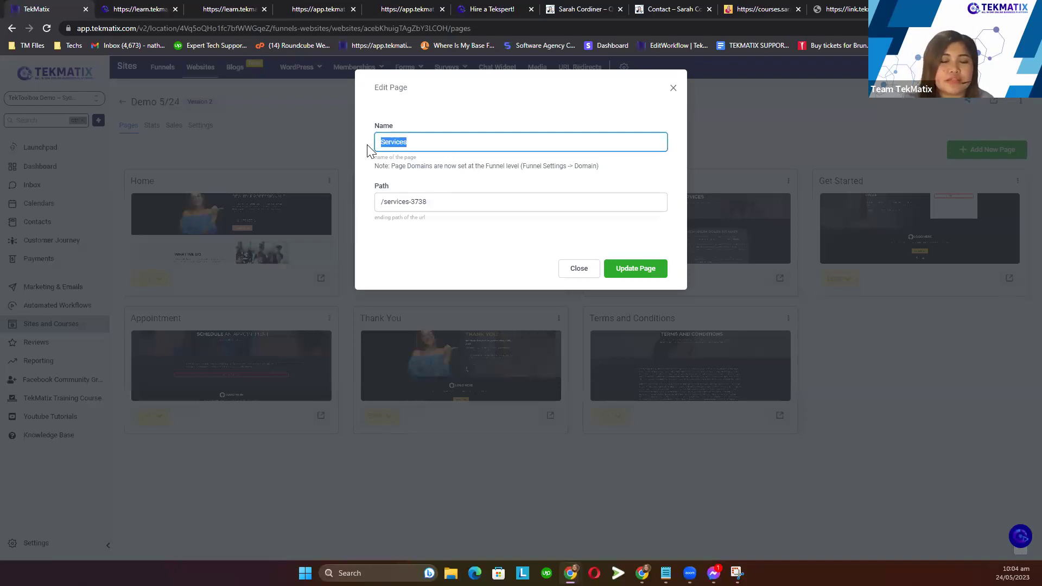
left_click(673, 88)
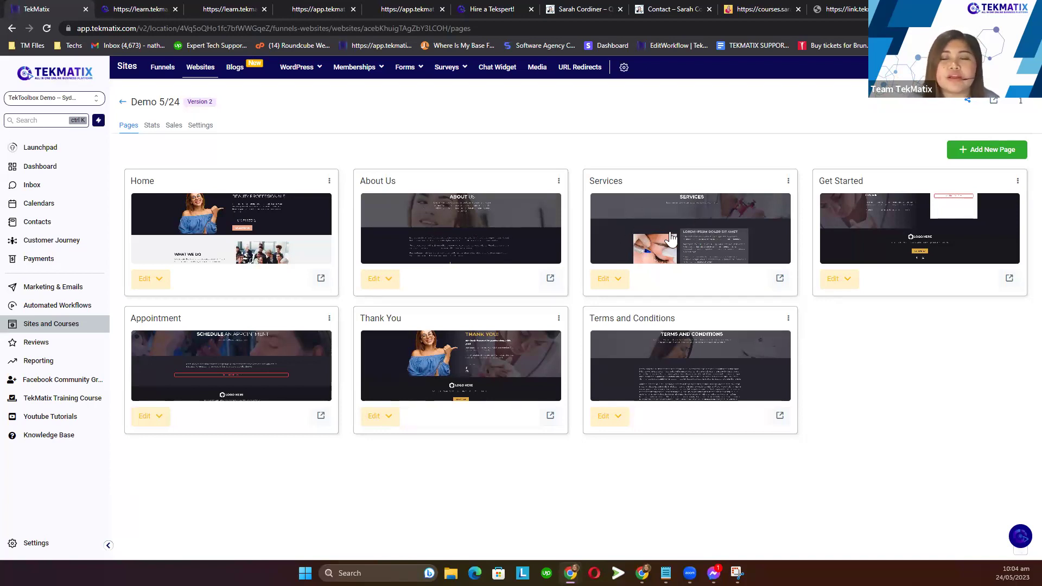
- Clone the Services page and highlight the name of the copy
left_click(788, 182)
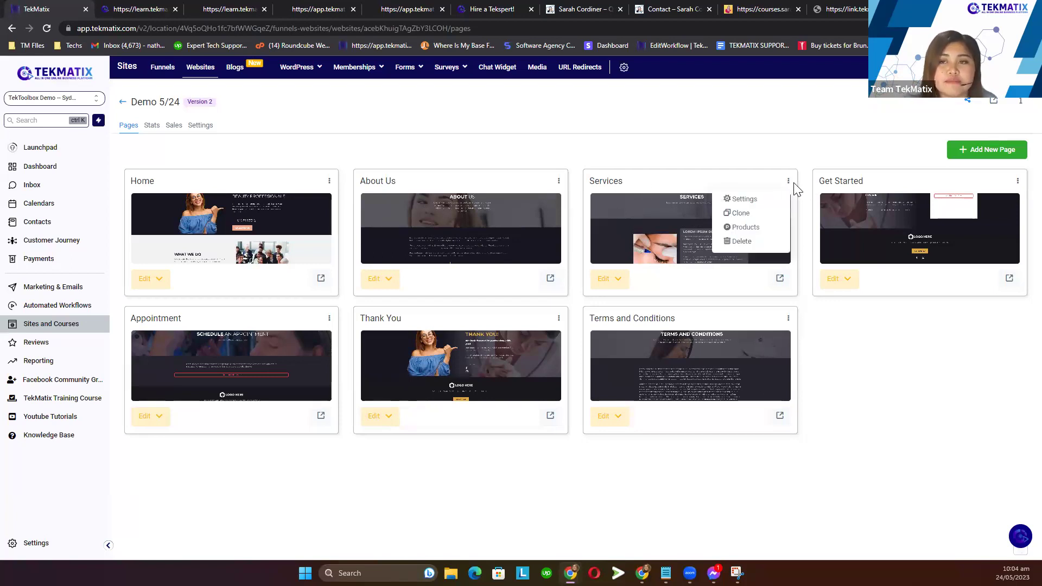
left_click(737, 212)
left_click(437, 232)
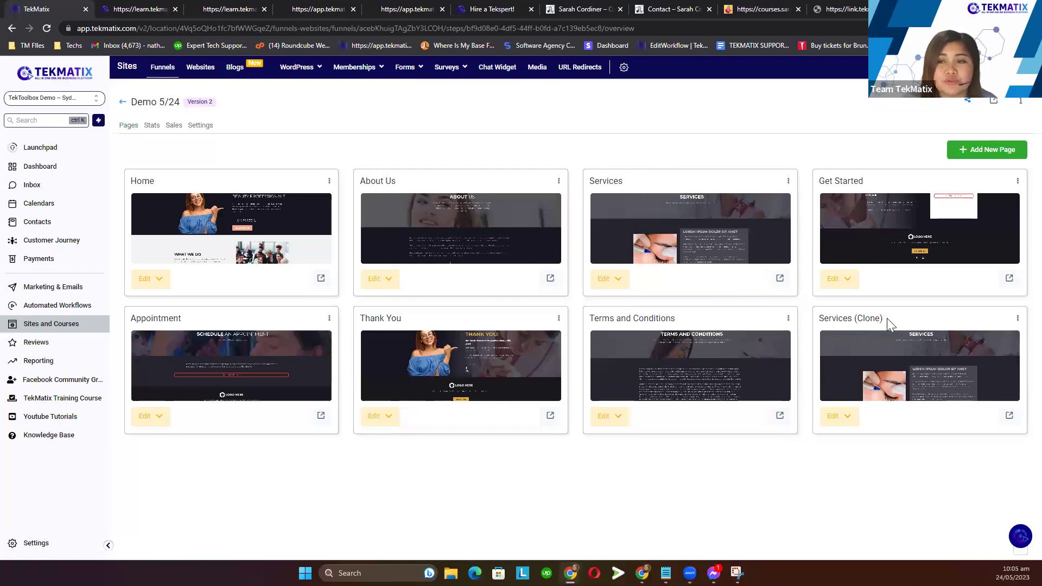
left_click_drag(886, 318, 813, 320)
left_click_drag(902, 320, 818, 319)
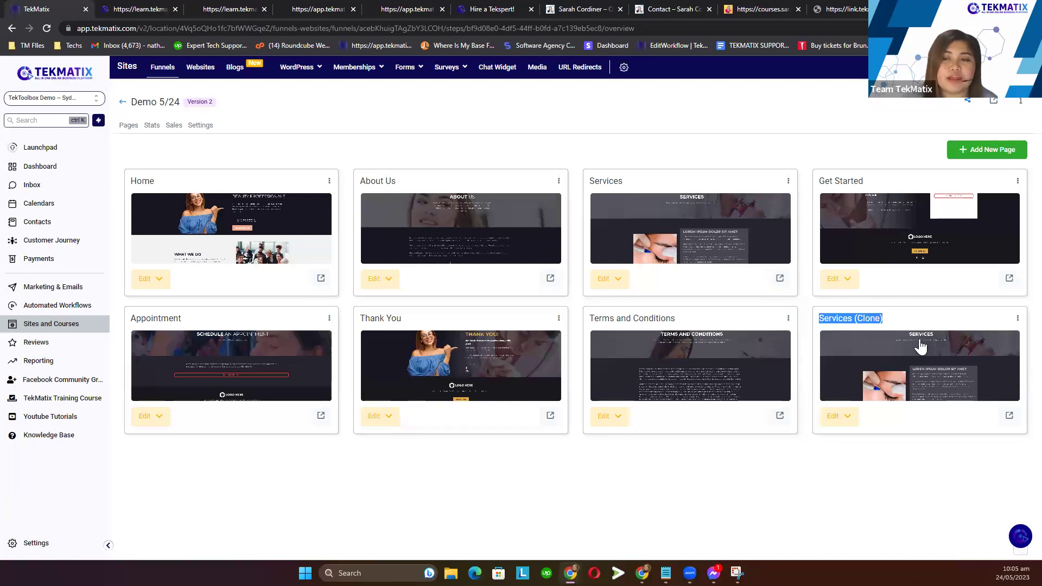
- Rename the Services (Clone) page as Services 2 in its settings and update the page
left_click(1017, 319)
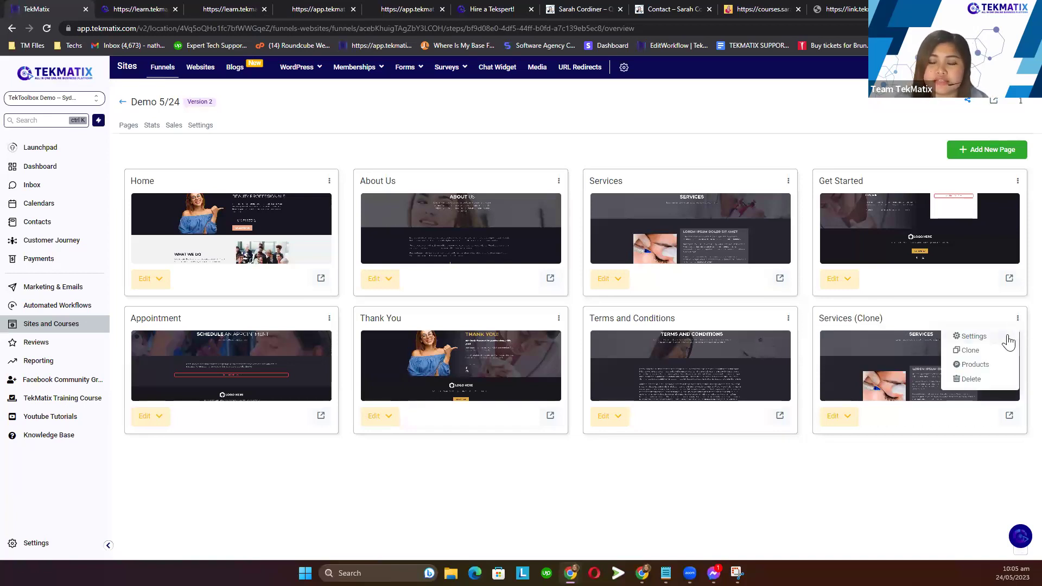
left_click(973, 336)
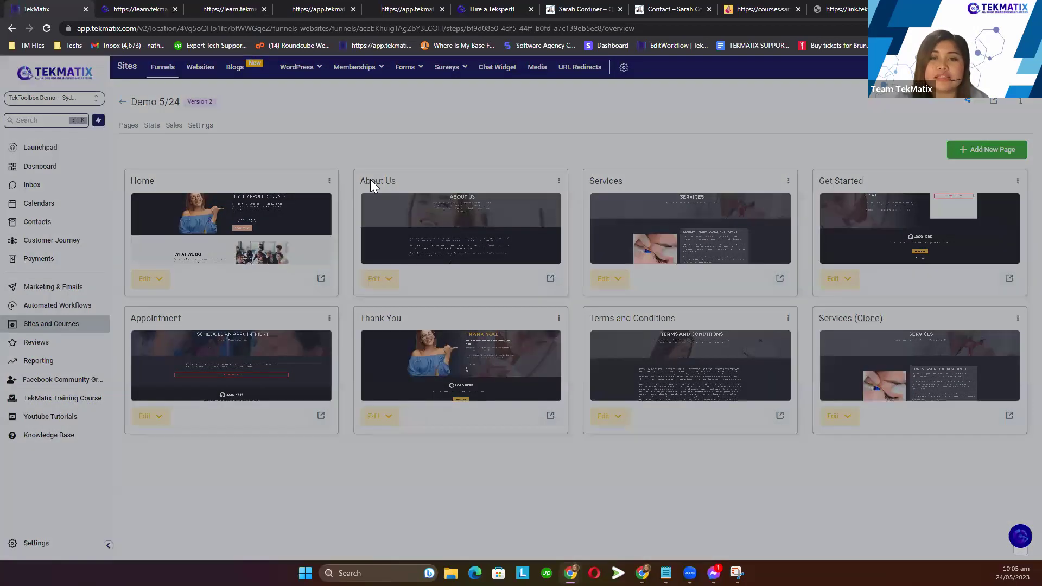
left_click_drag(453, 140, 370, 145)
type("S")
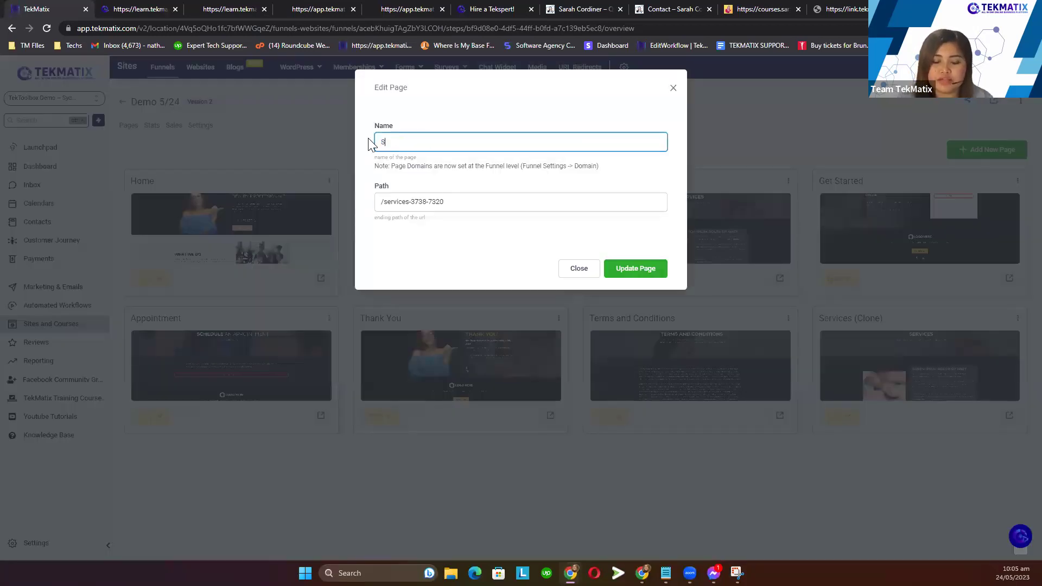
type("ervices 2")
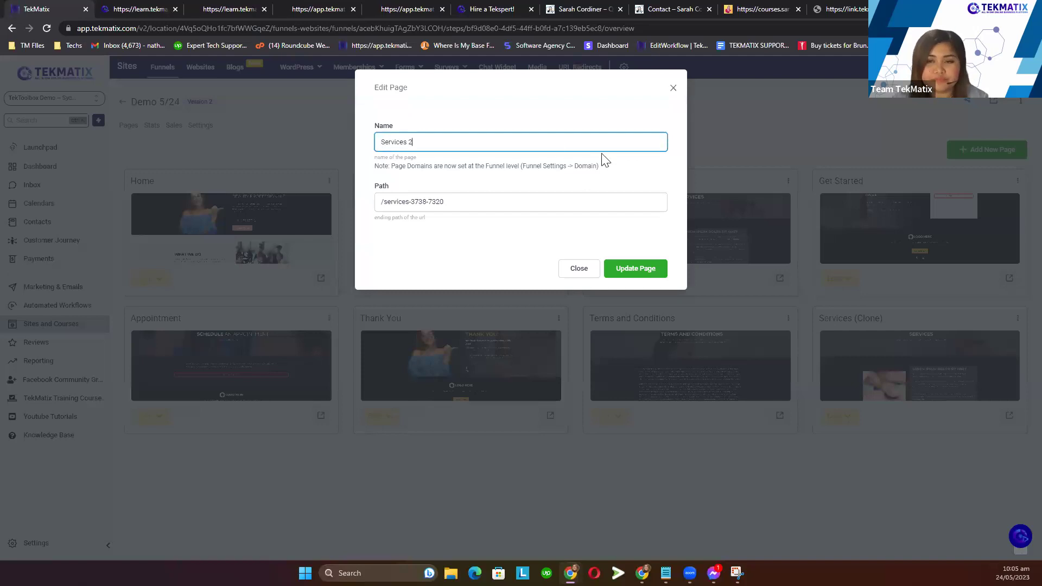
left_click(626, 269)
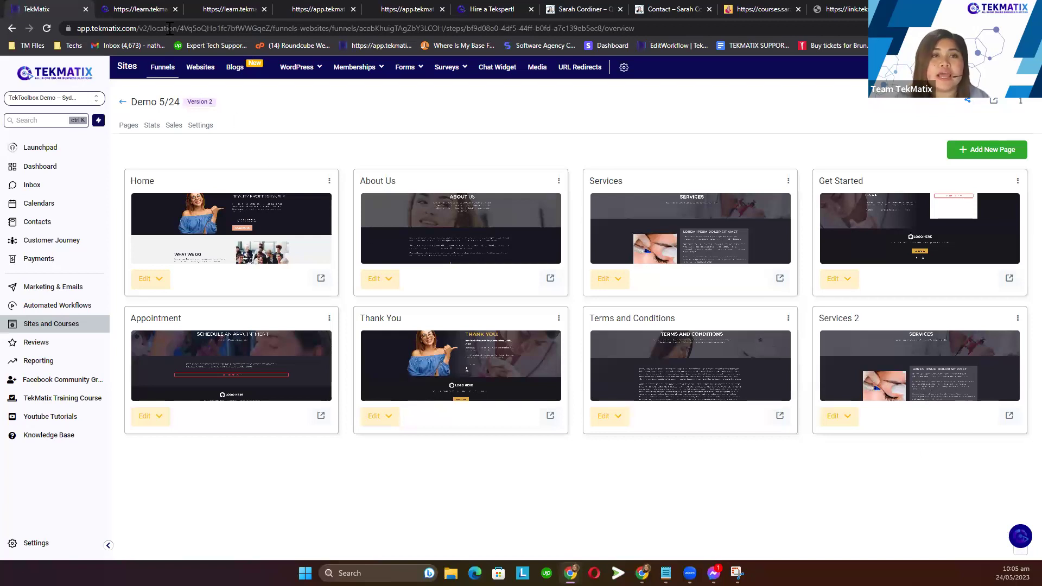
- On the live Home page, test opening and closing the popup with its Open Pop Up button, and select the page's web address
left_click(157, 9)
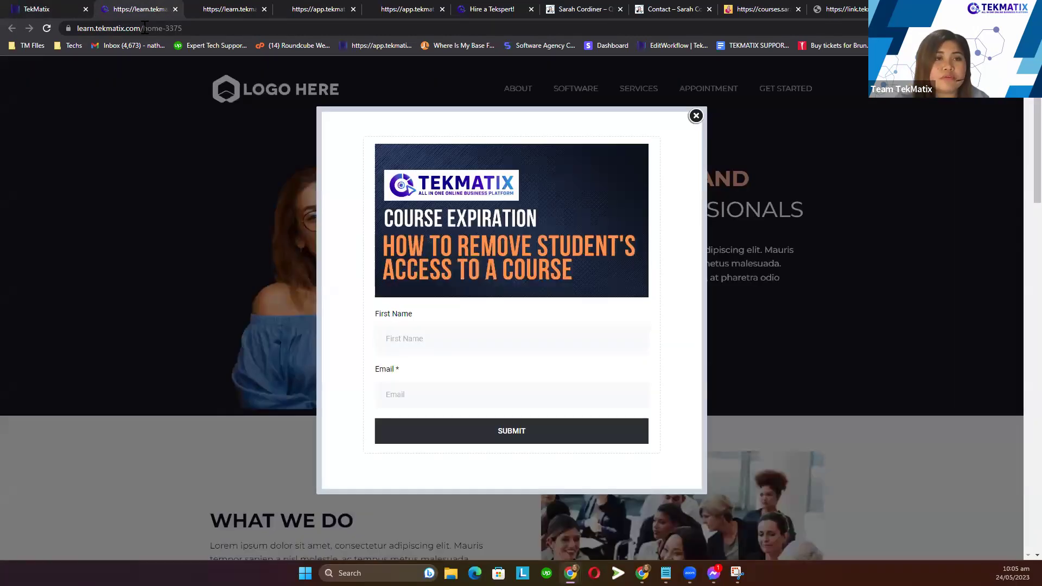
left_click(696, 115)
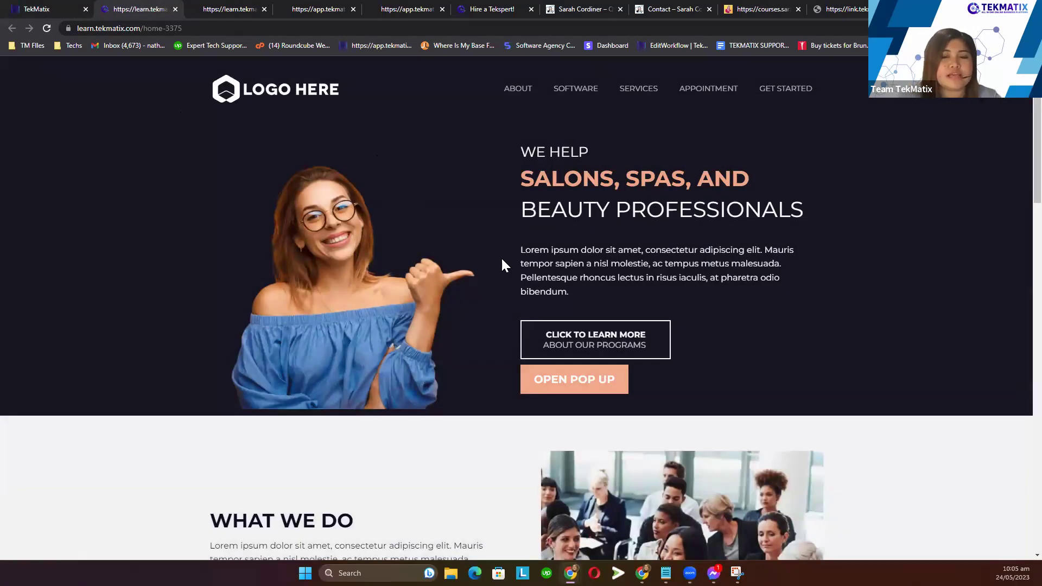
left_click(574, 381)
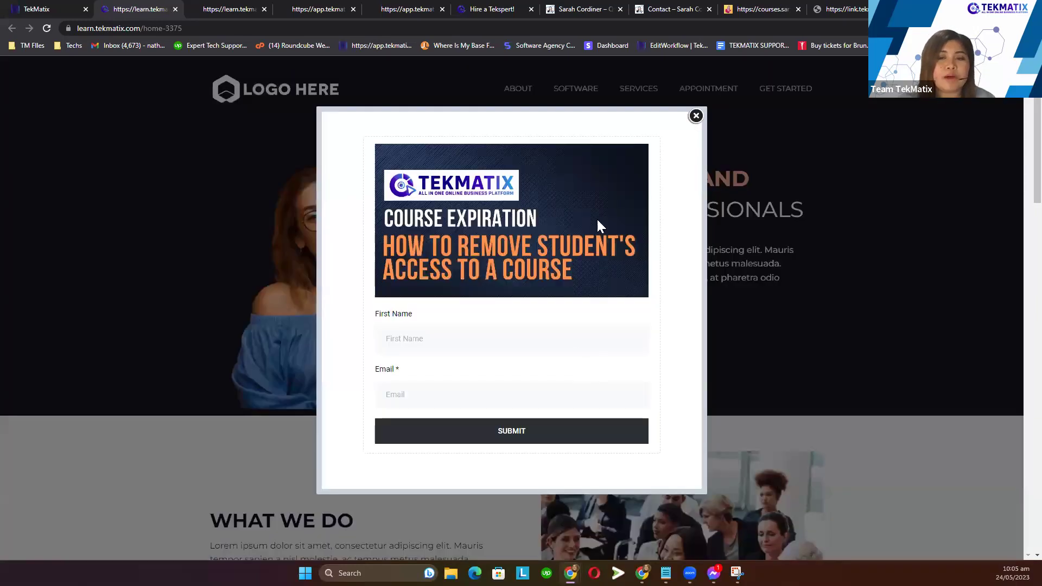
left_click(697, 116)
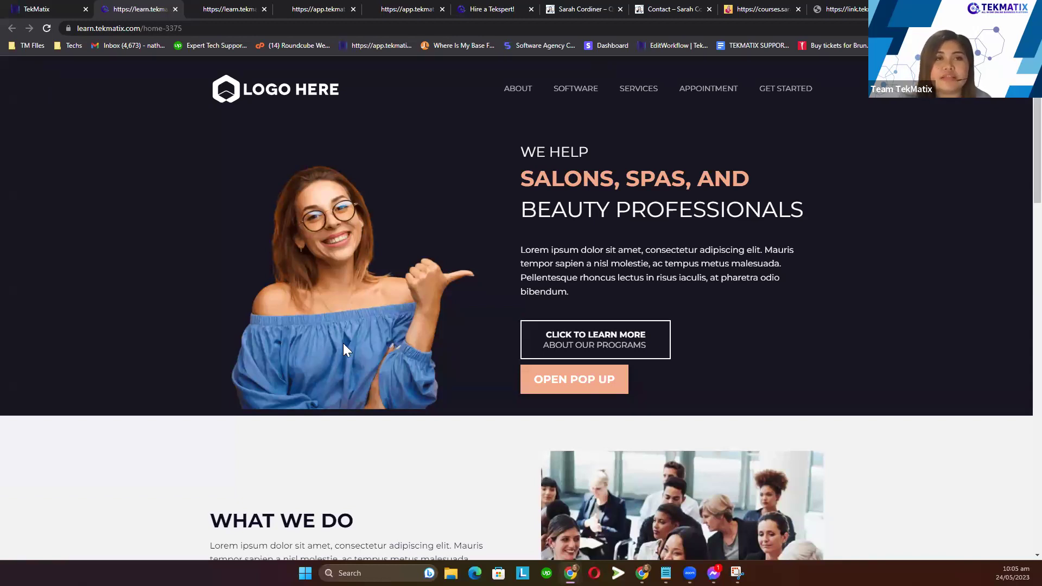
left_click(214, 28)
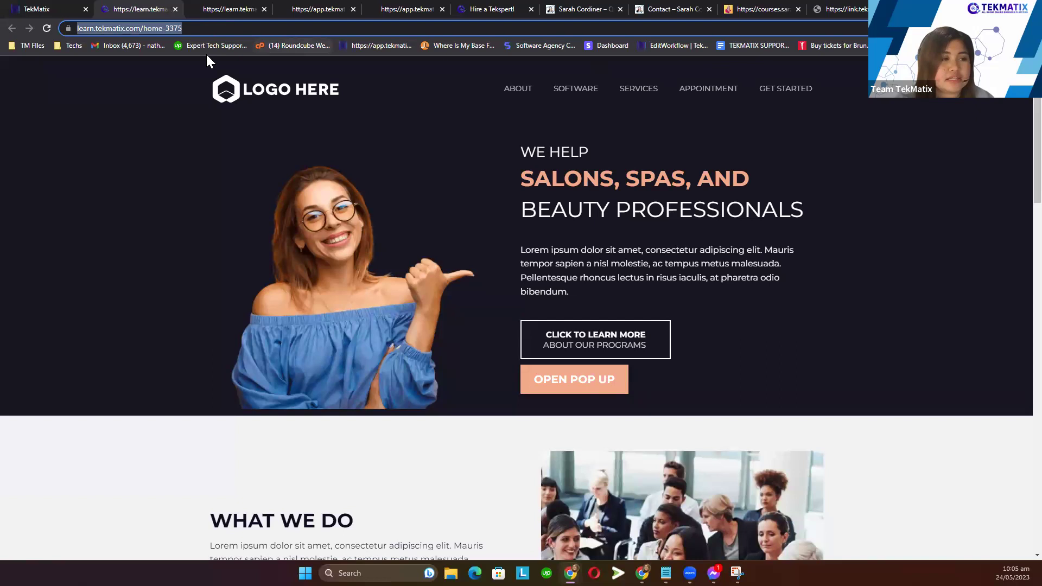
key("alt+Tab")
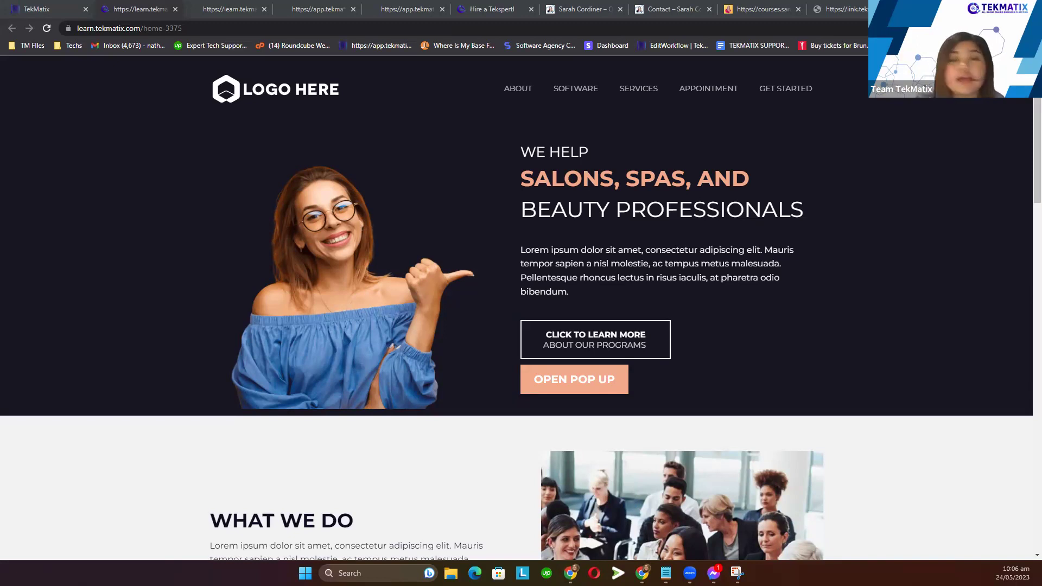
- Submit the Home page's popup form with the first name "This is a Test" and a test email, and highlight the thank-you message
left_click(569, 383)
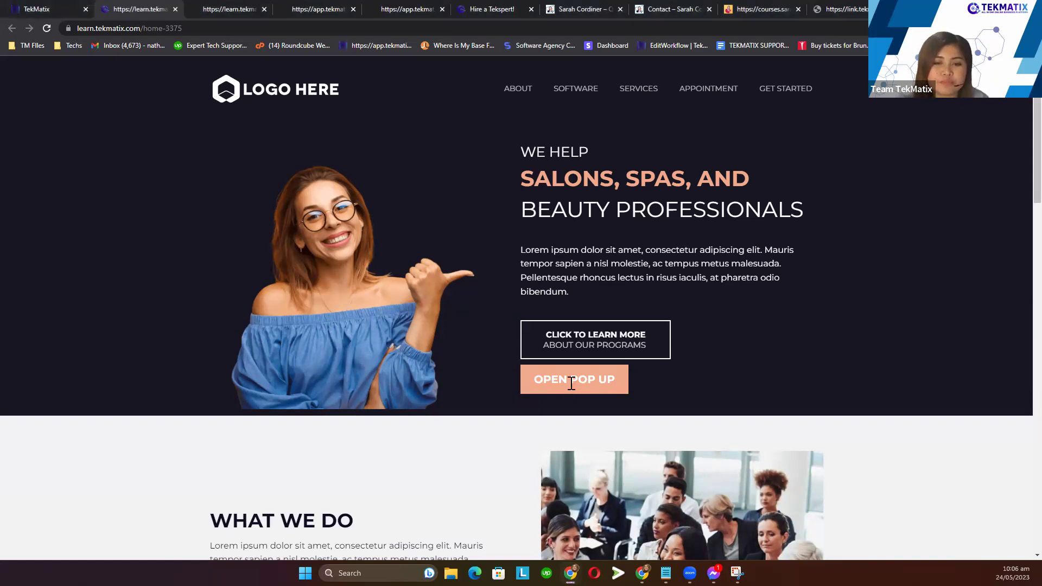
left_click(571, 383)
type("This")
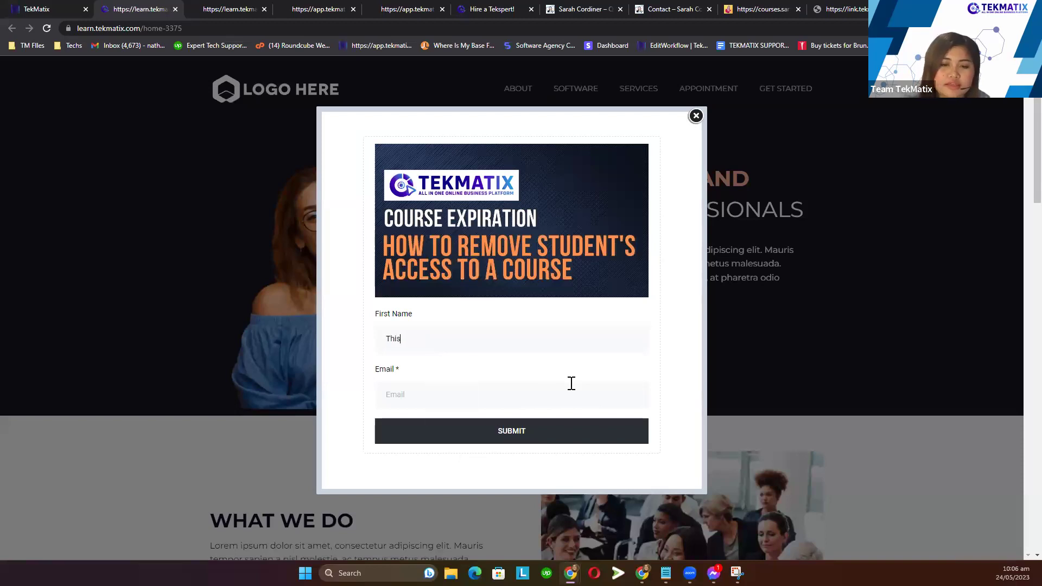
type(" is a Test")
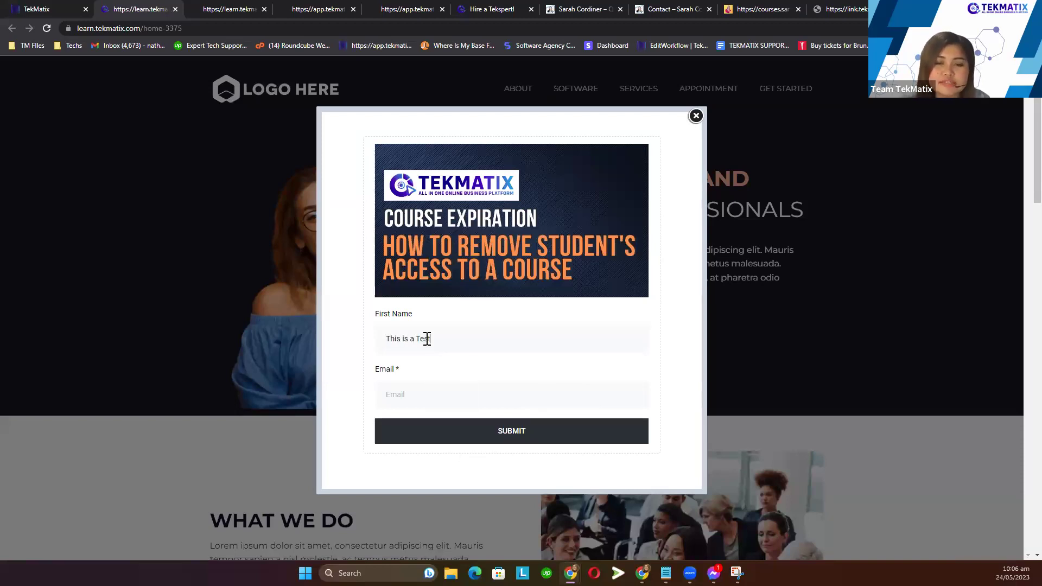
left_click(425, 394)
type("testin")
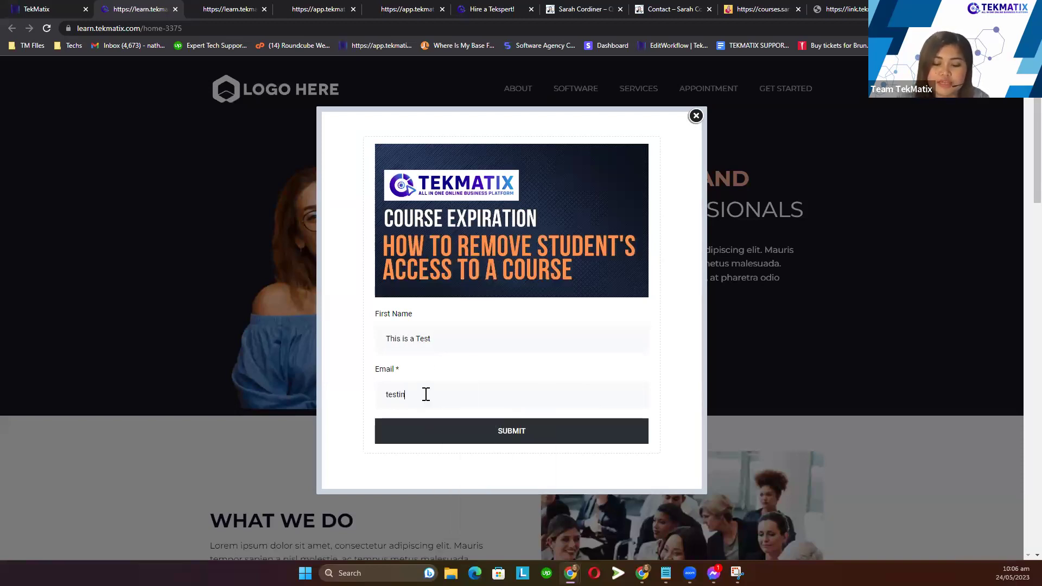
type("g@testing.com")
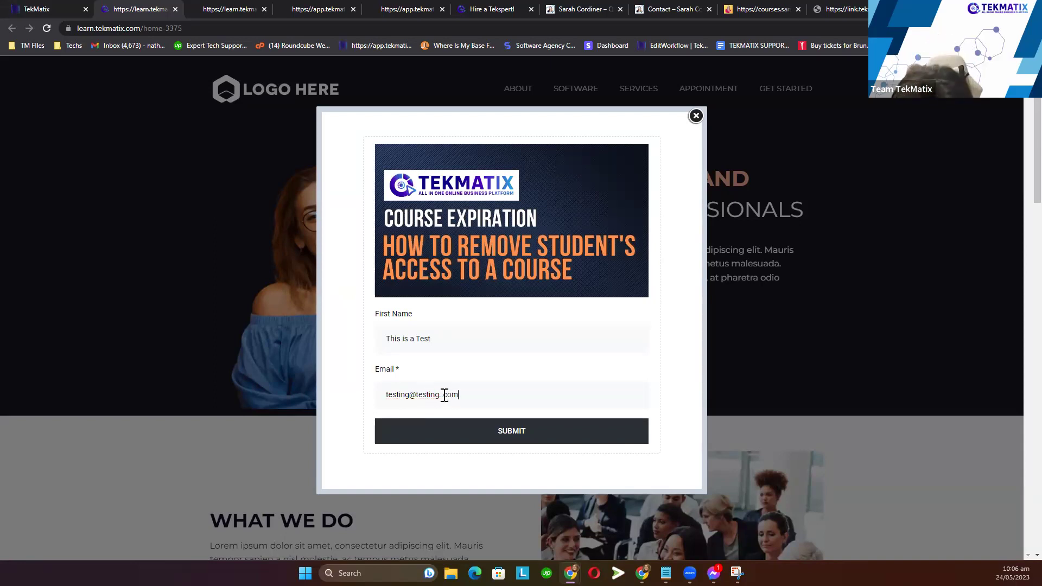
left_click(516, 437)
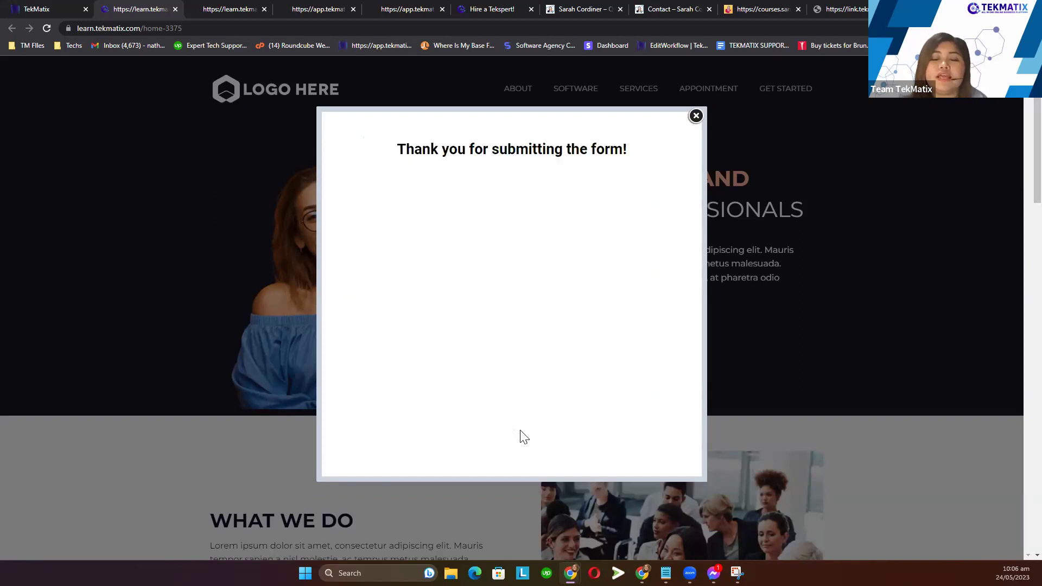
left_click_drag(397, 148, 681, 151)
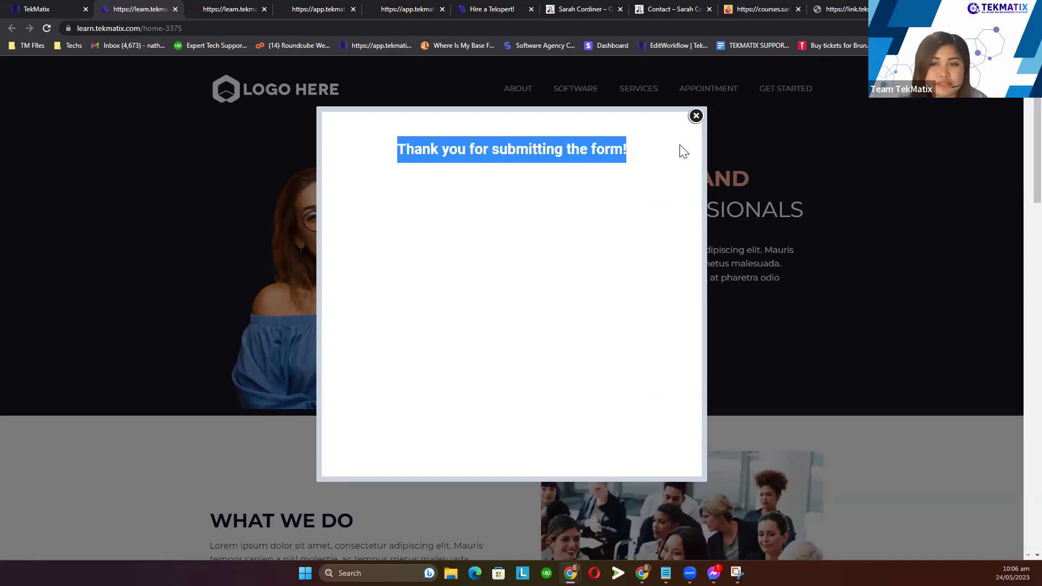
- Return to the TekMatix account, open the Contacts list, and examine the contact created by the test submission
left_click(55, 8)
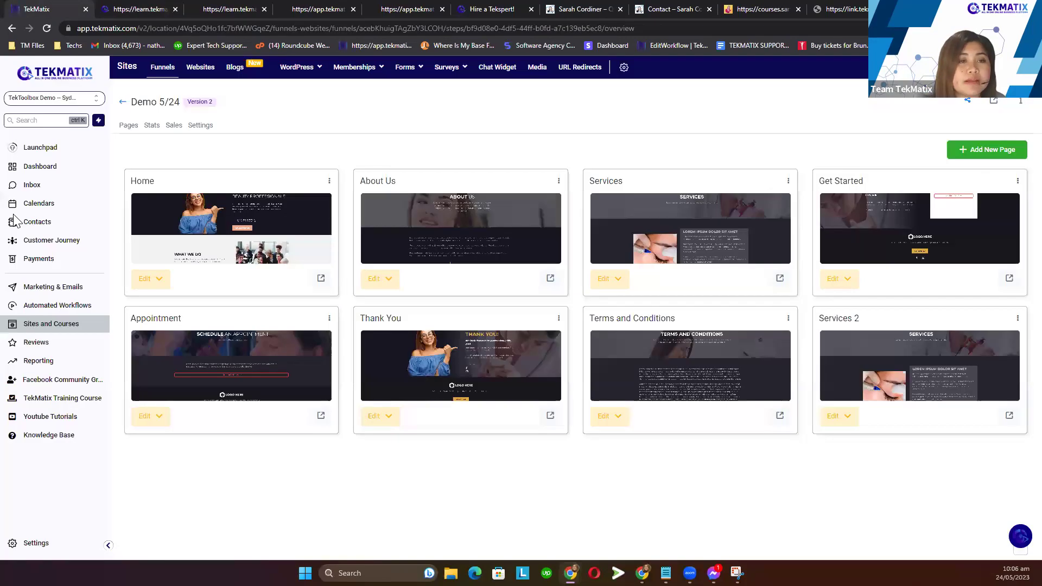
left_click(56, 224)
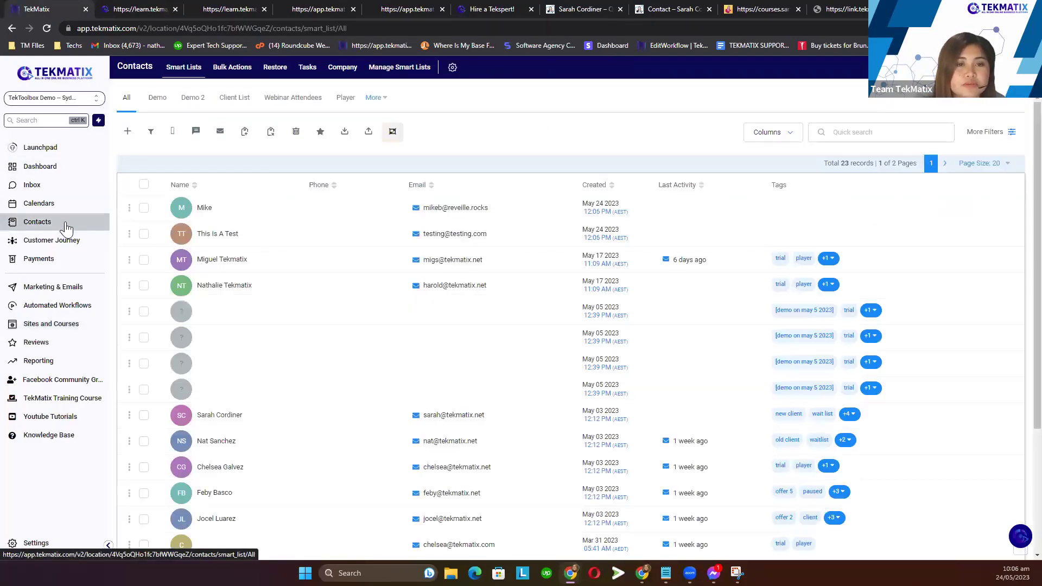
triple_click(244, 228)
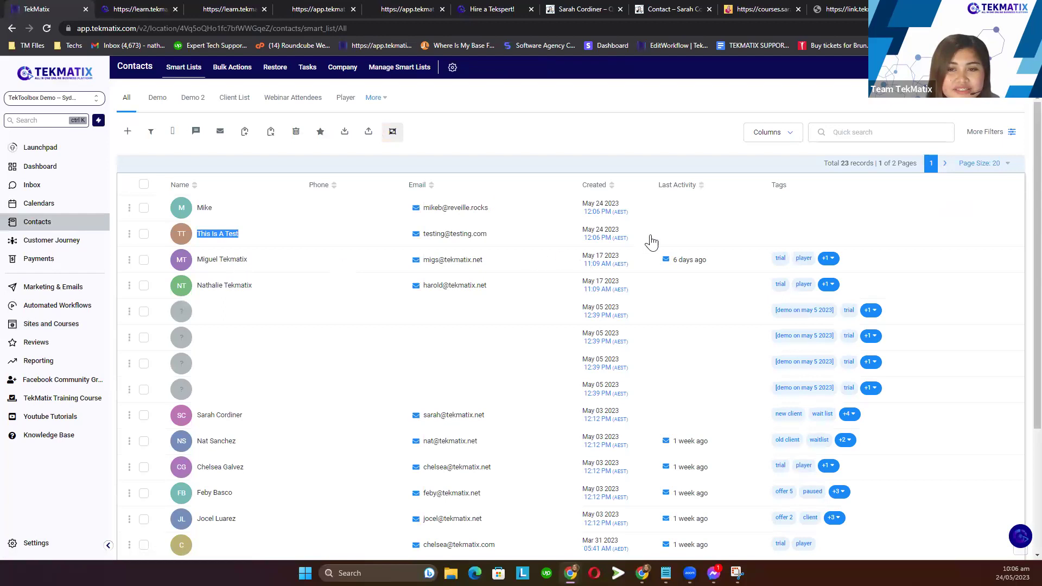
left_click(217, 233)
left_click(118, 88)
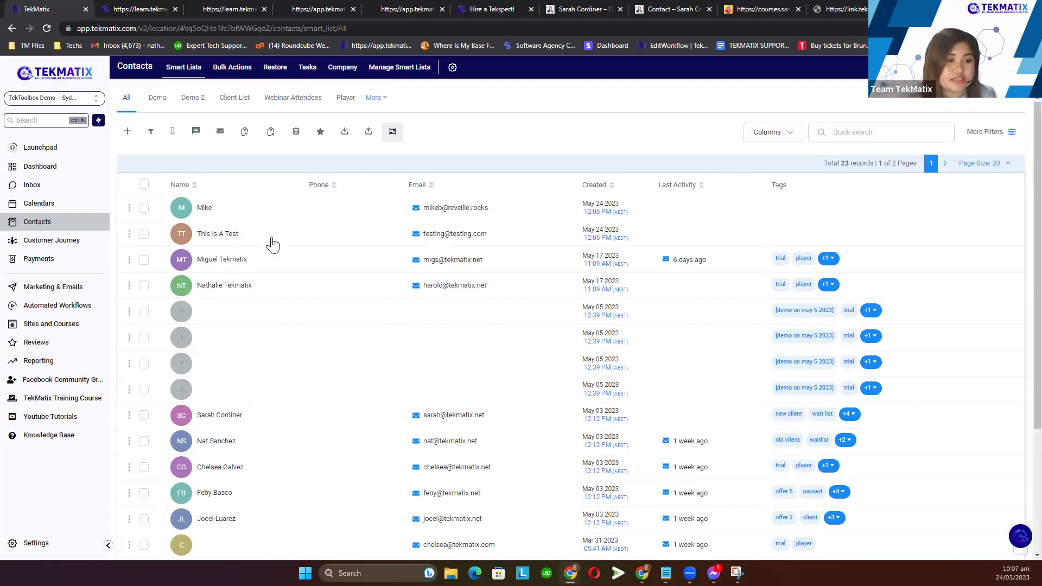
- Open the form submissions under Sites and Courses and examine the details of each submitted entry
left_click(55, 326)
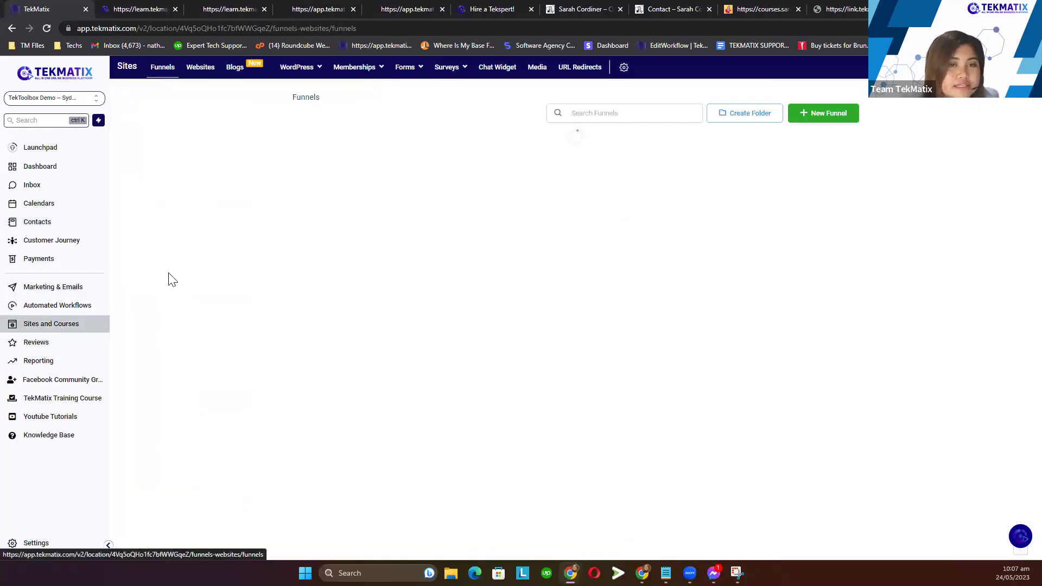
mouse_move(407, 69)
left_click(400, 122)
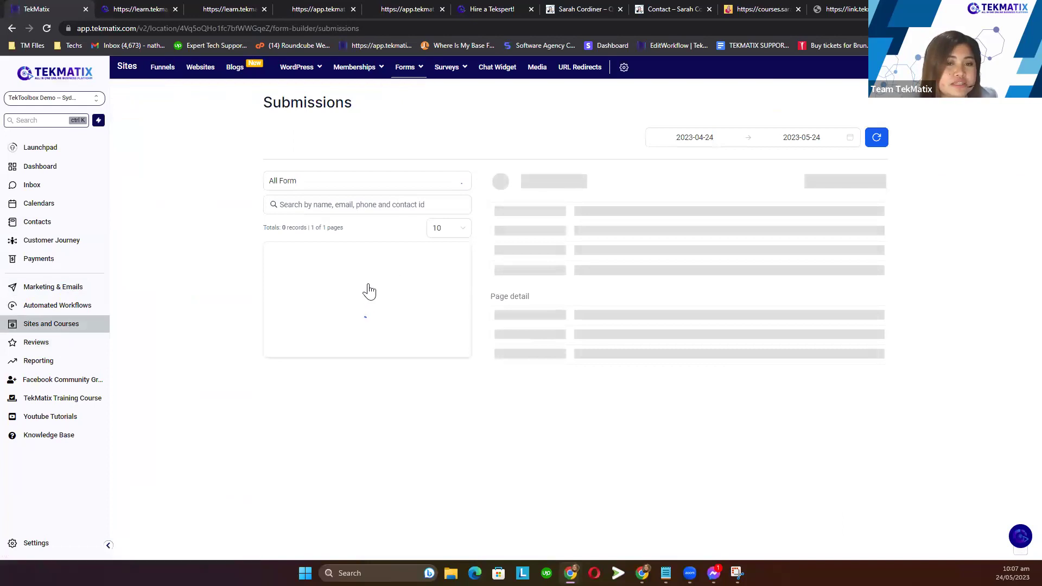
left_click_drag(287, 274, 357, 293)
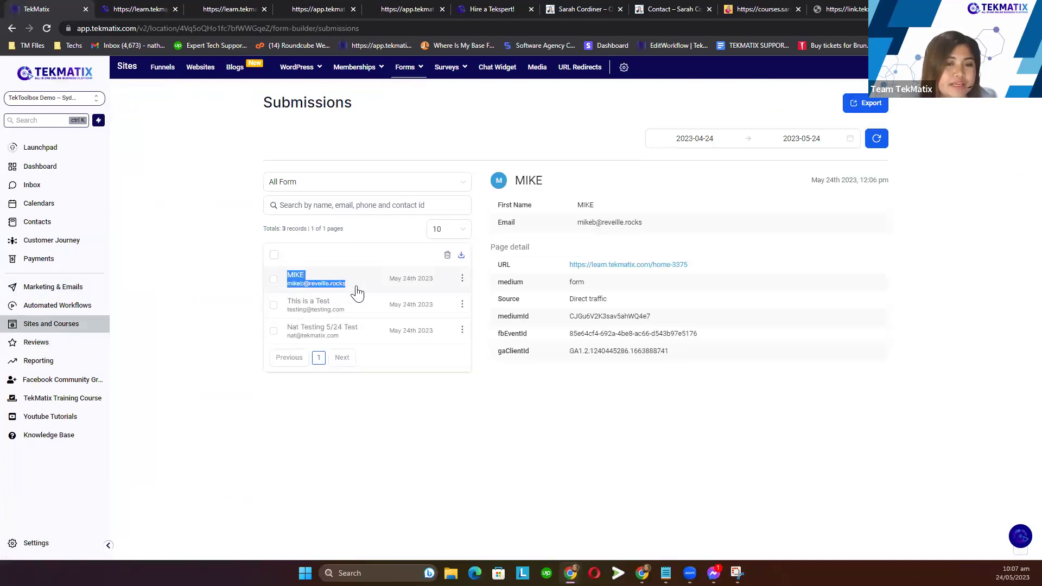
left_click_drag(288, 301, 371, 320)
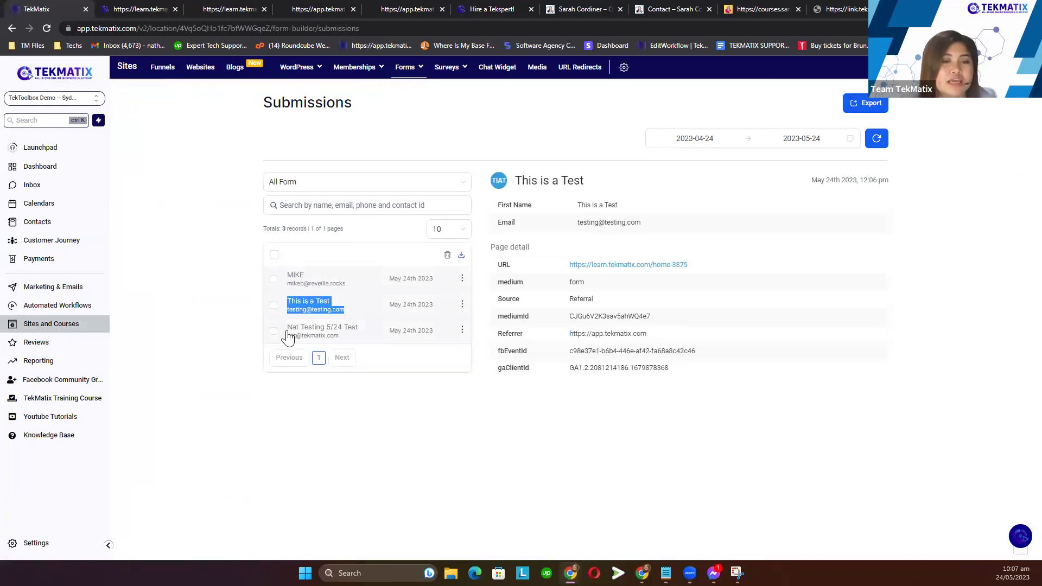
left_click_drag(288, 327, 353, 344)
left_click(640, 421)
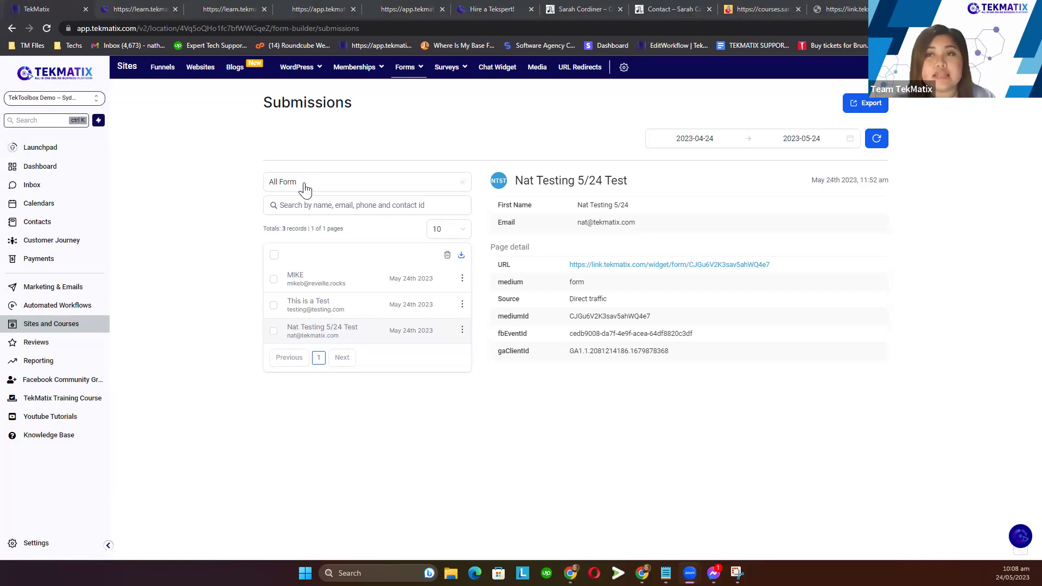
left_click(425, 198)
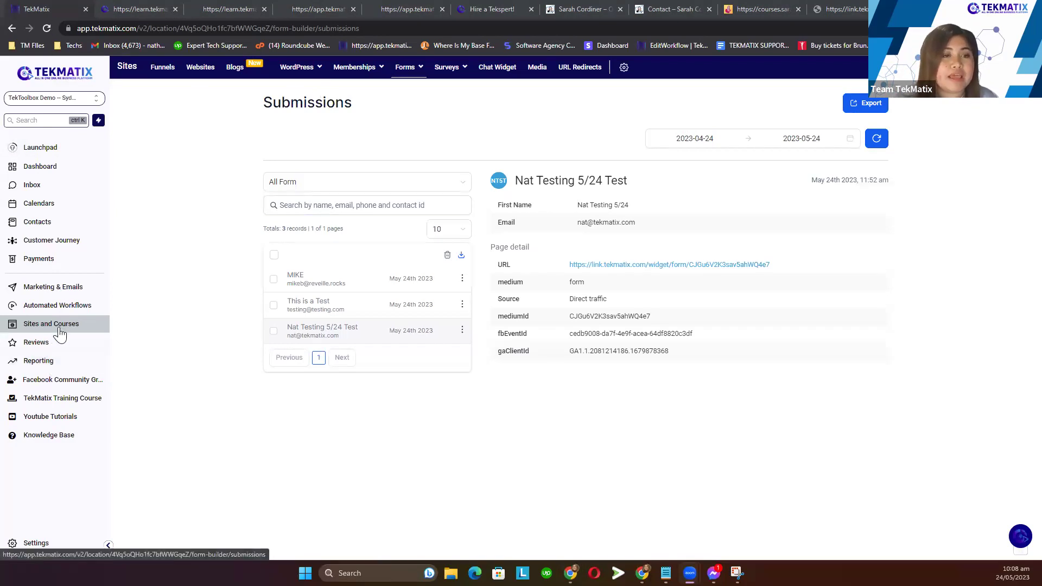
- Find the Demo 5/24 website in the Websites list and open its Home page in the page editor
left_click(207, 75)
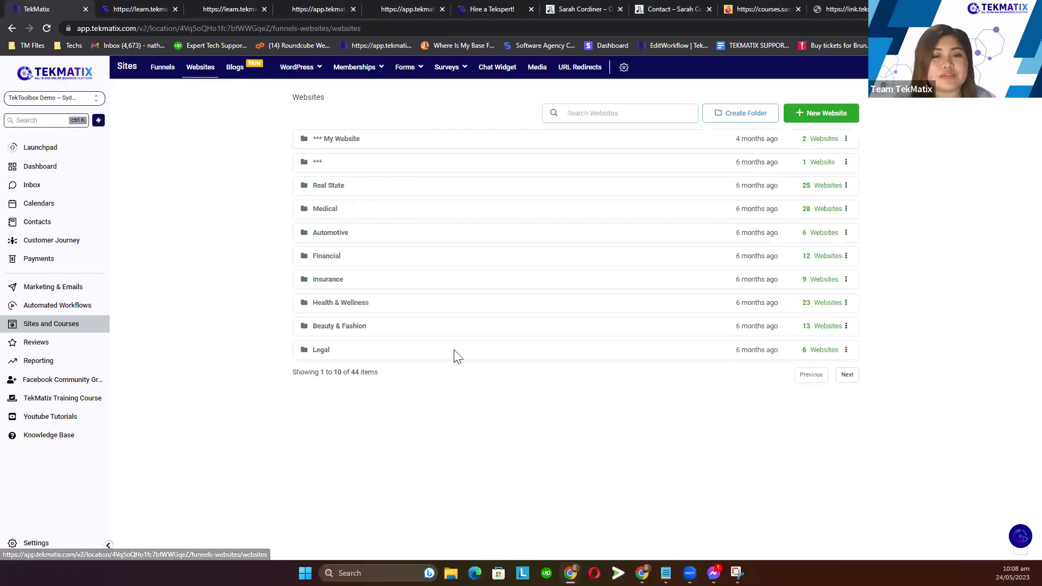
left_click(846, 379)
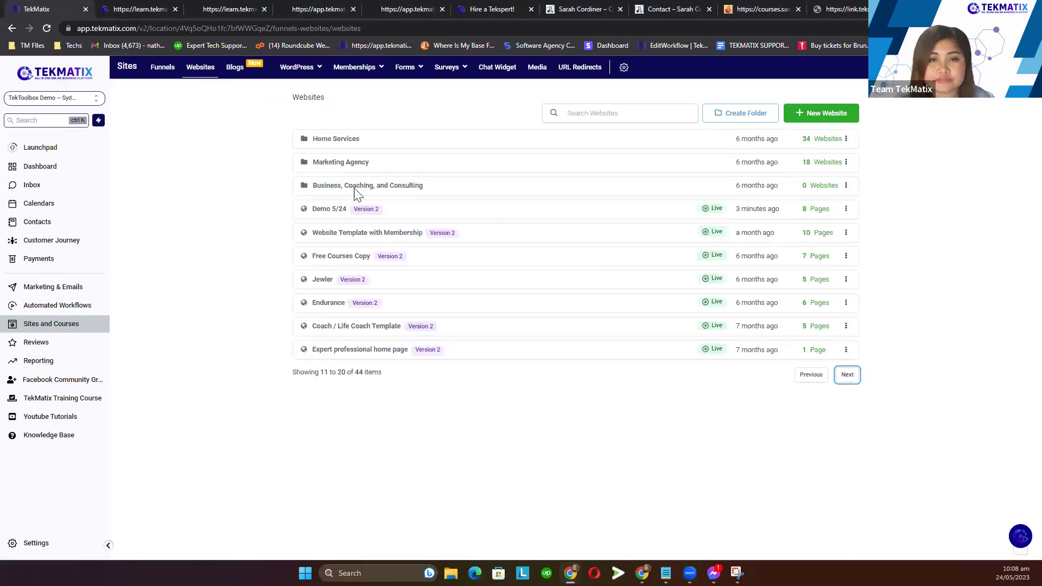
left_click(335, 212)
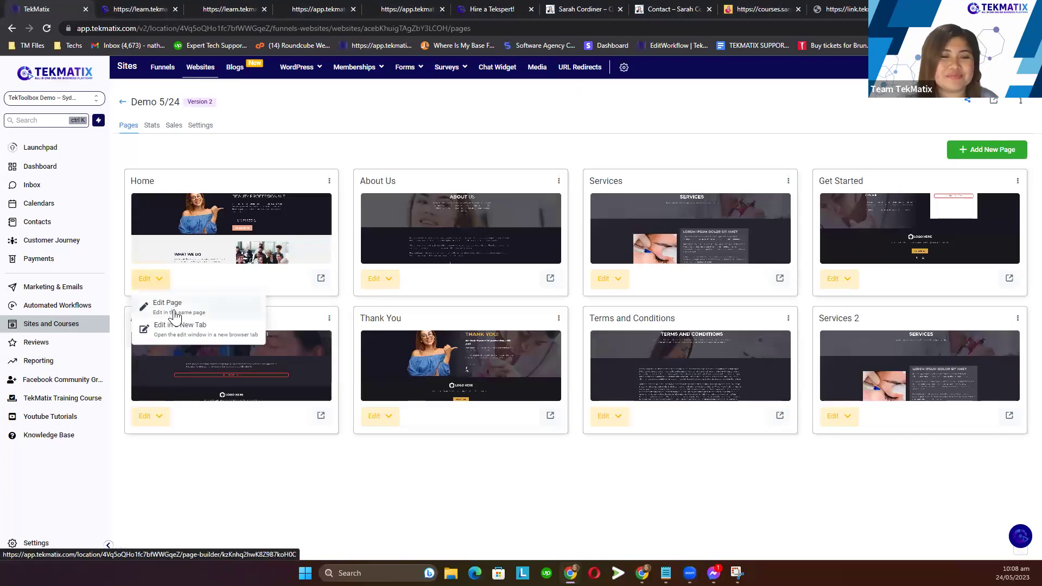
left_click(177, 315)
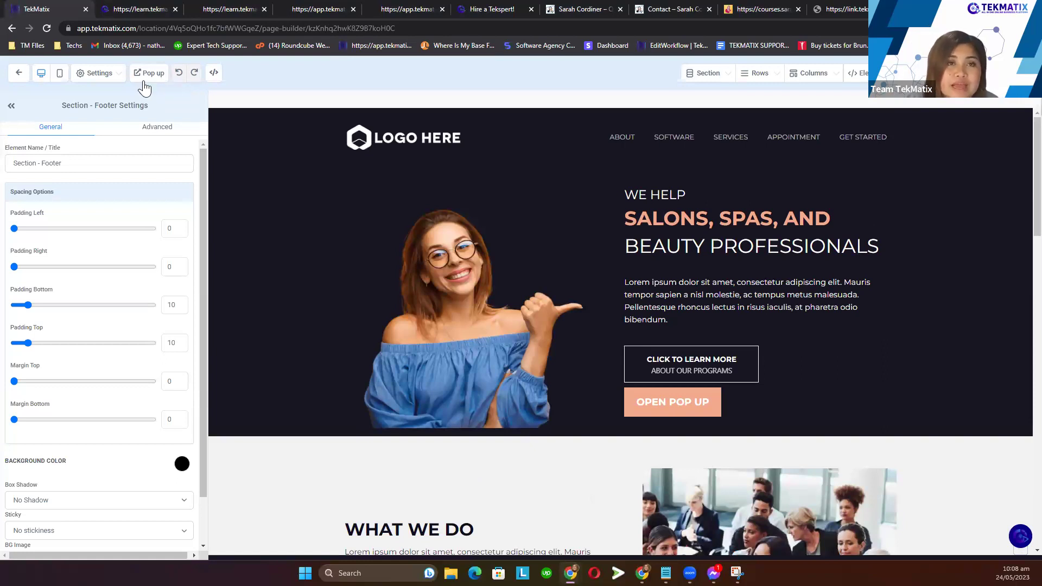
- Open the Home page's popup settings and examine the Show Popup on exit option by switching it off and back on
left_click(149, 76)
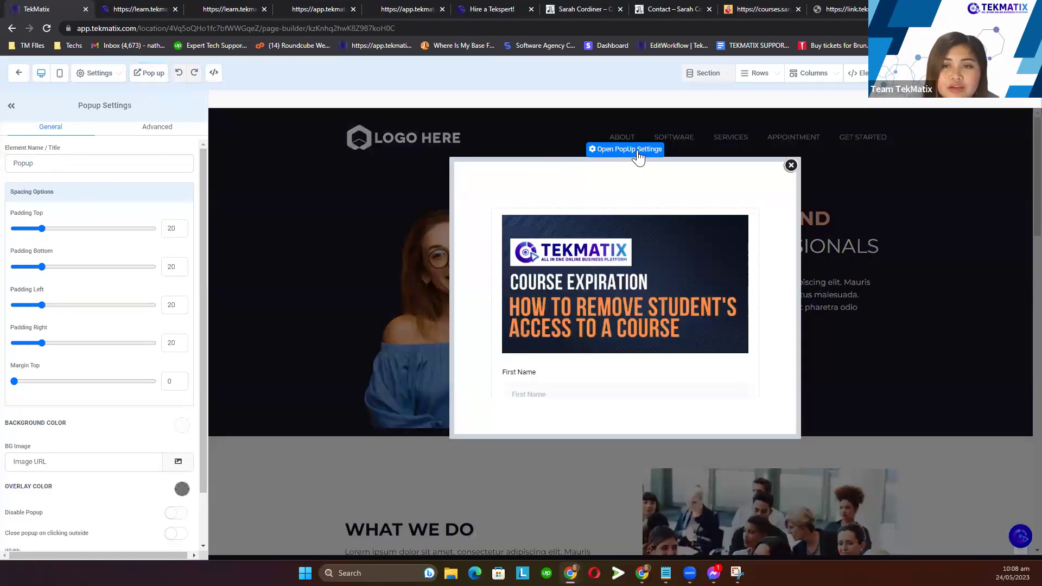
scroll(130, 283, "down", 1)
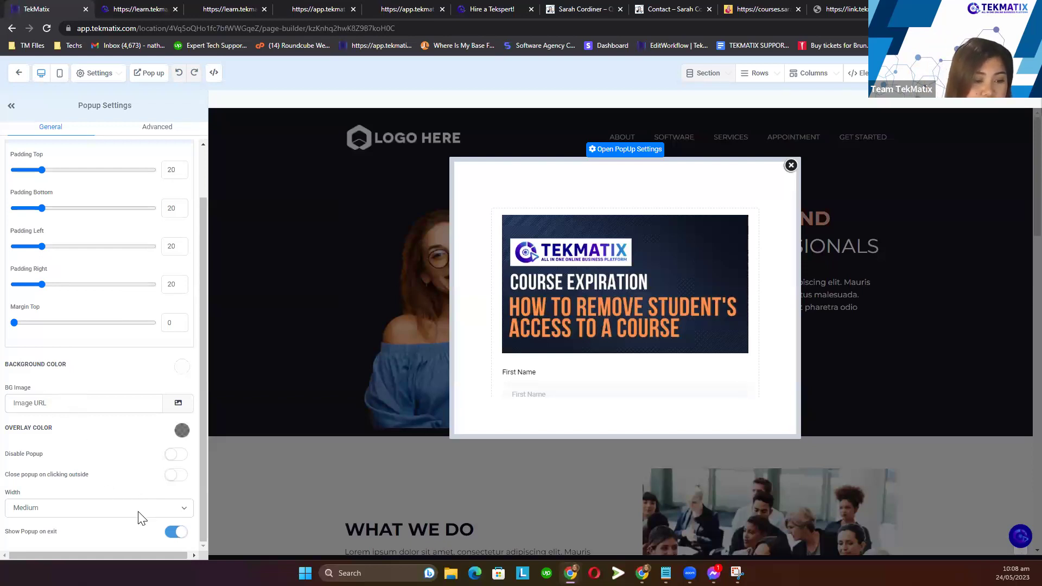
left_click(176, 532)
left_click(175, 532)
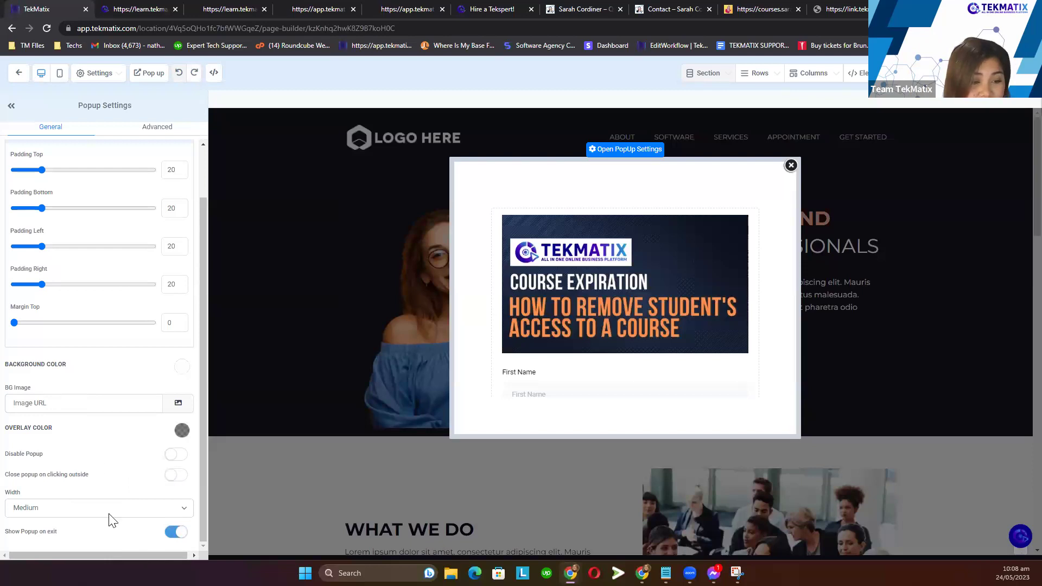
- Try the Home page popup at Full Page width and set its width back to Medium
left_click(150, 513)
left_click(146, 509)
left_click(136, 510)
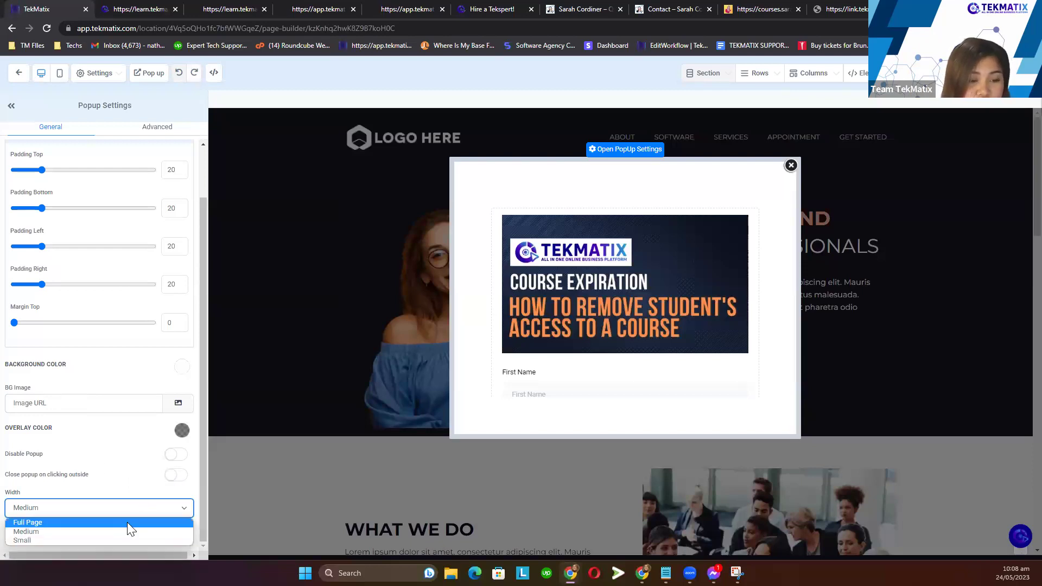
left_click(129, 529)
left_click(130, 507)
left_click(113, 533)
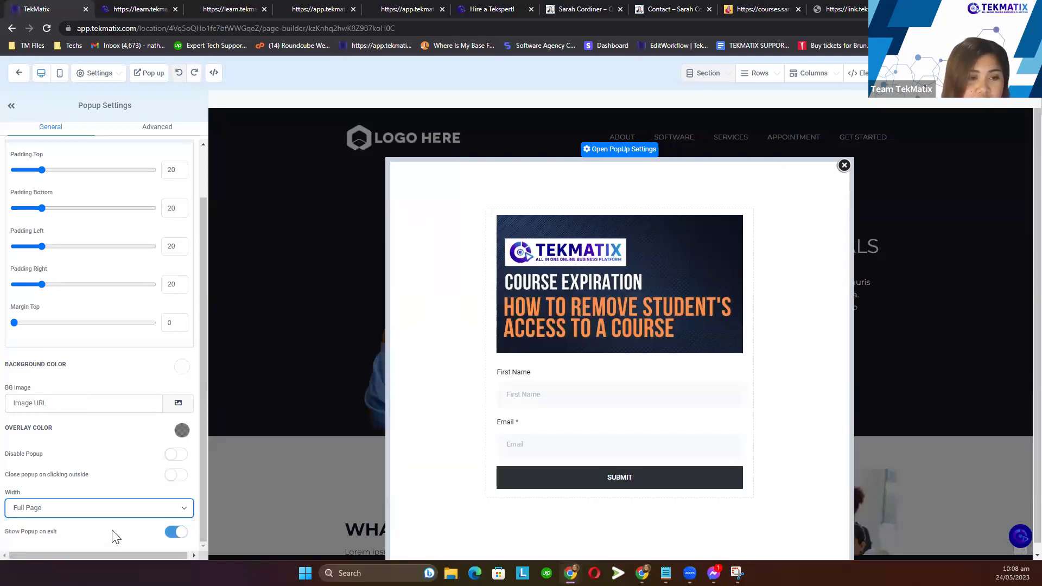
- Examine the popup's advanced border settings and its general Show Popup on exit option, and close the popup
left_click(154, 130)
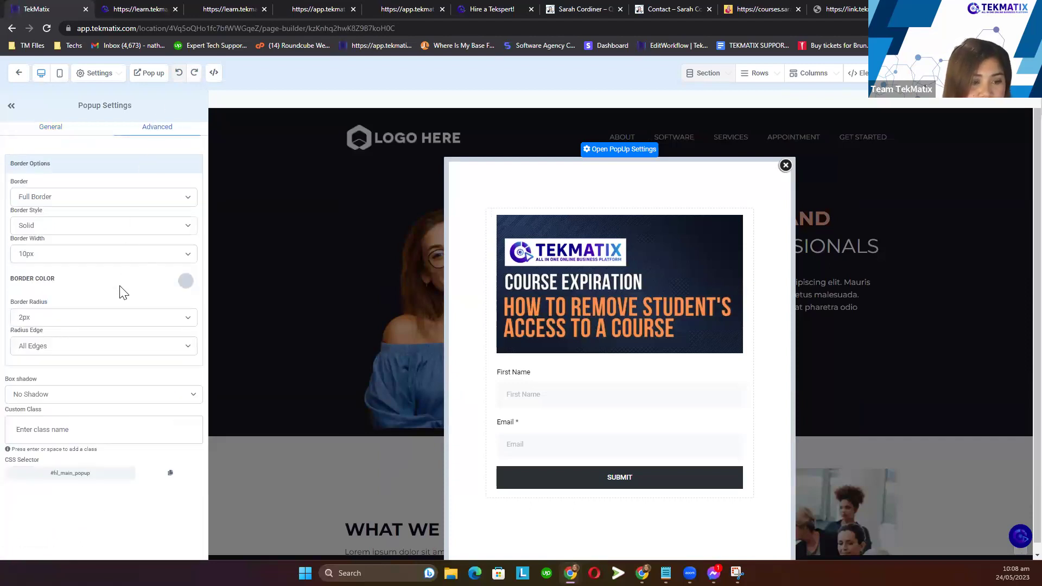
left_click(38, 131)
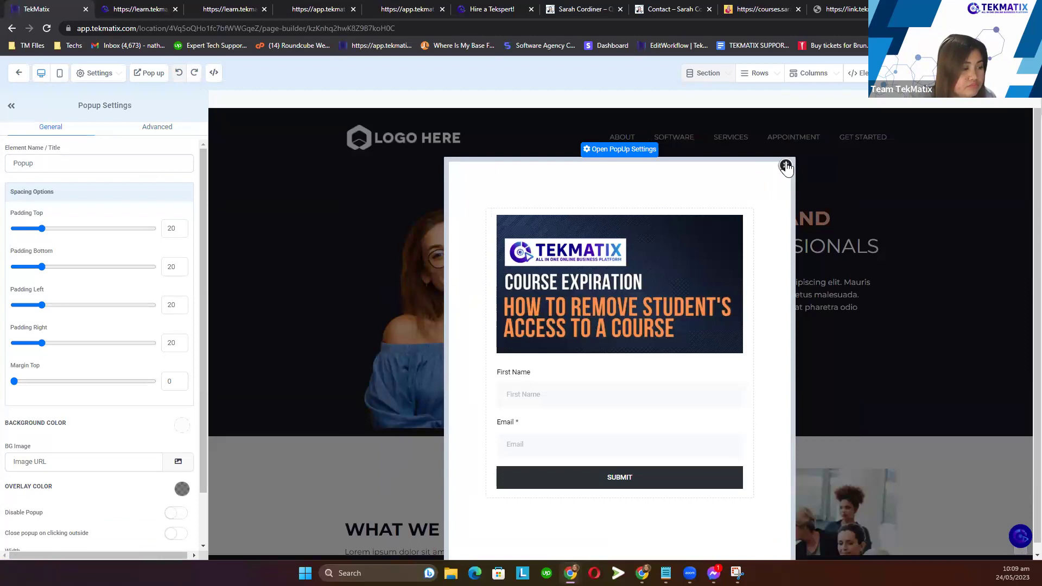
scroll(198, 486, "down", 2)
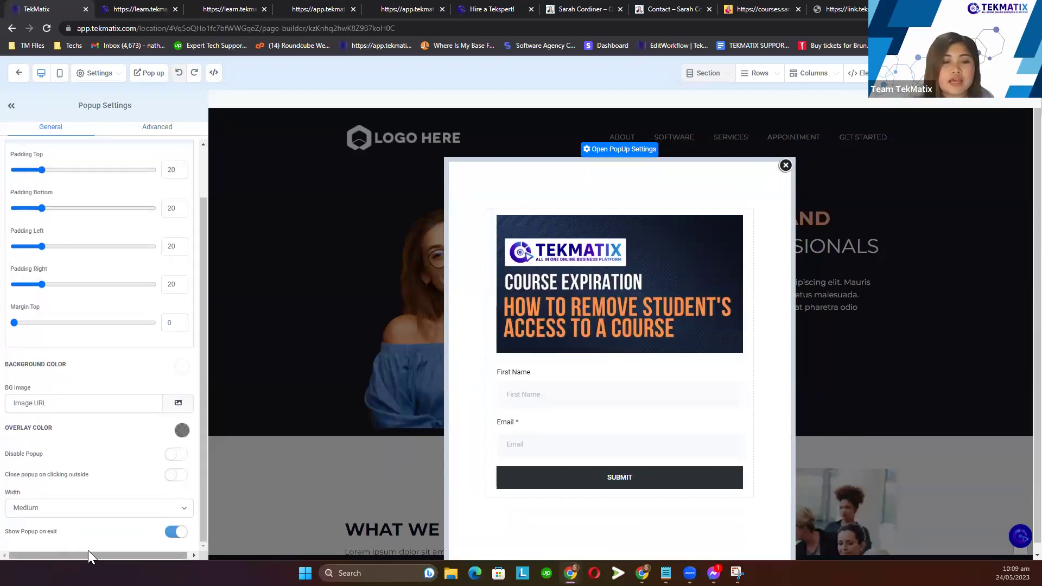
left_click(175, 533)
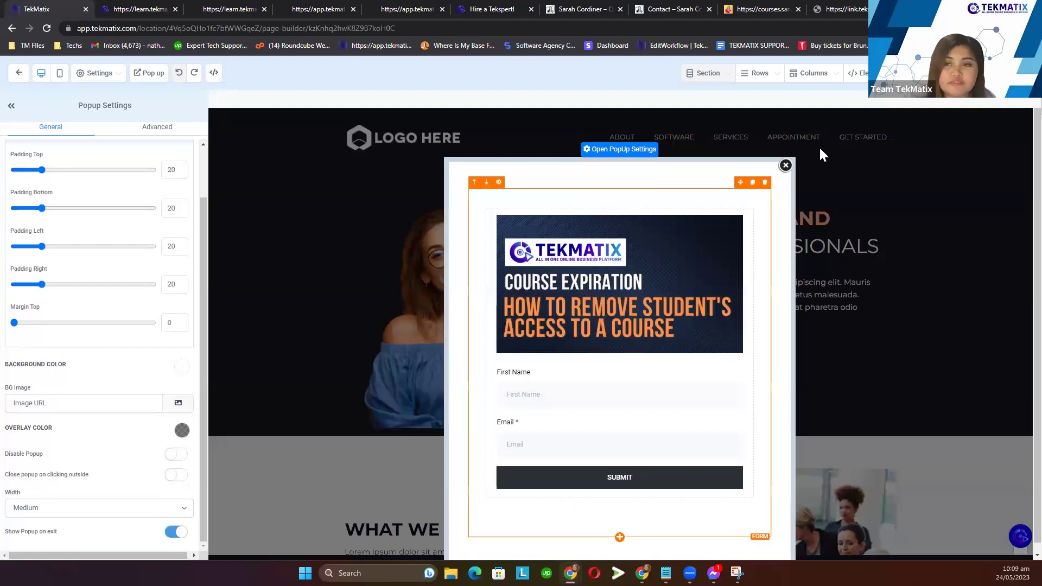
left_click(786, 165)
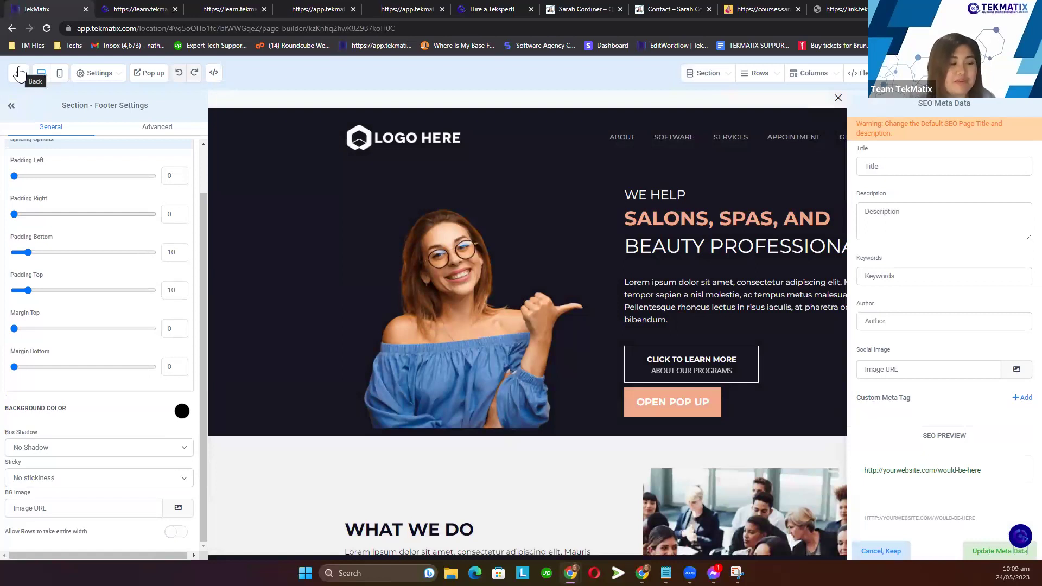
- Leave the page editor, open the live Home page, test the exit popup while browsing it, and close the page
left_click(19, 73)
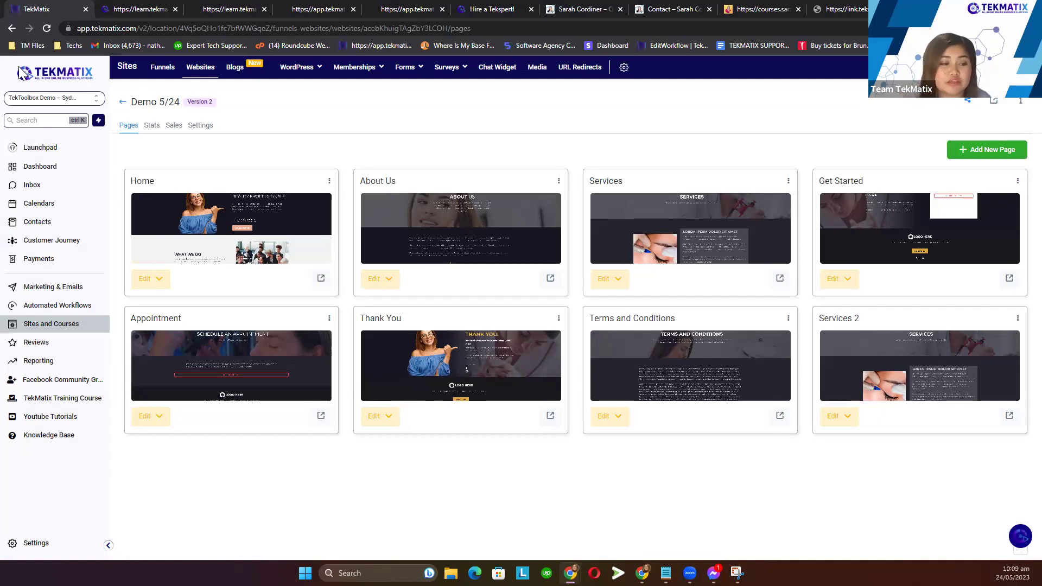
left_click(323, 280)
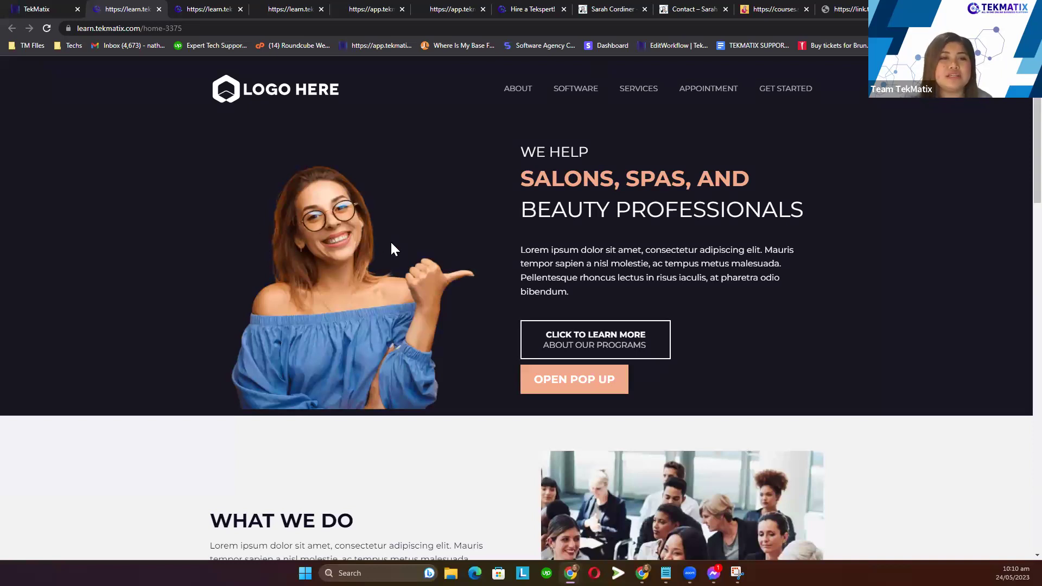
scroll(401, 241, "down", 4)
scroll(402, 242, "up", 1)
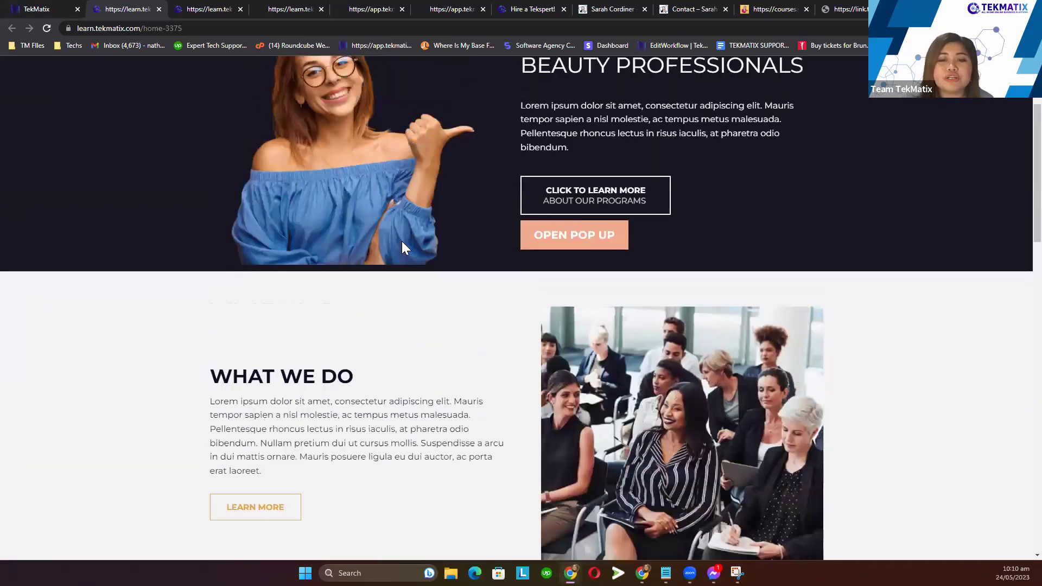
scroll(401, 248, "up", 3)
scroll(281, 232, "down", 20)
scroll(315, 266, "down", 3)
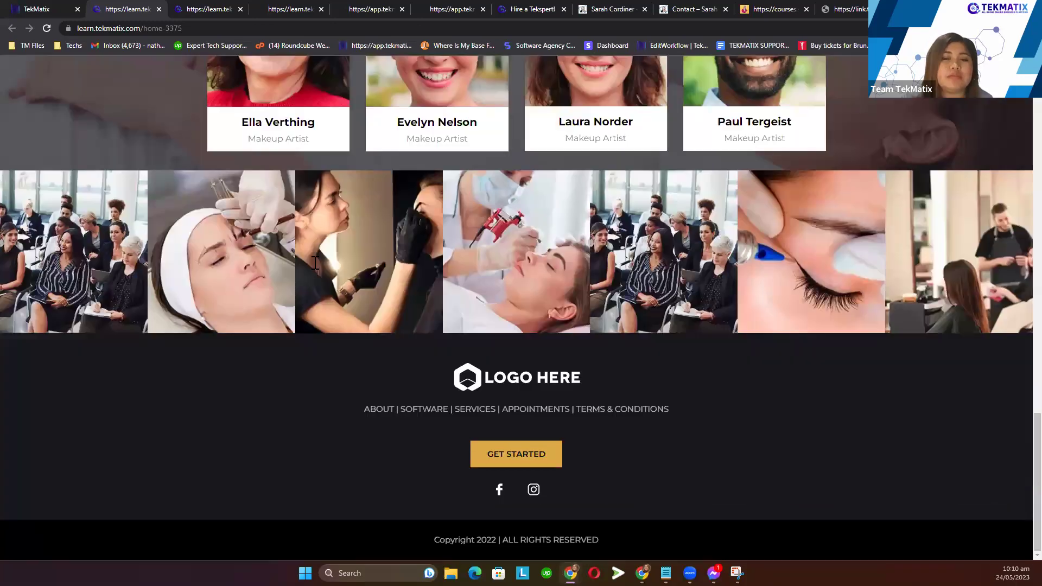
scroll(353, 233, "up", 12)
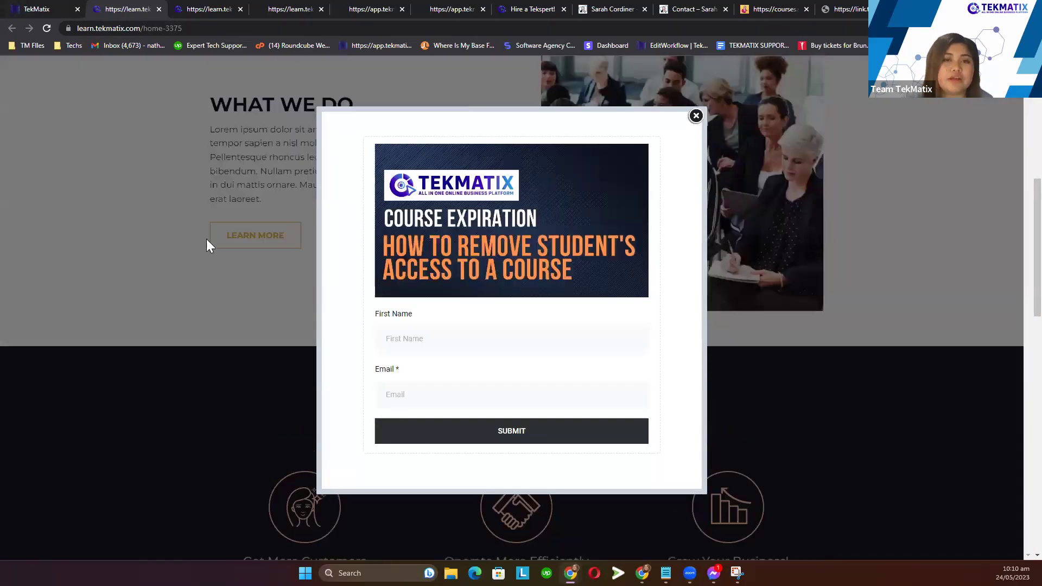
scroll(207, 241, "up", 8)
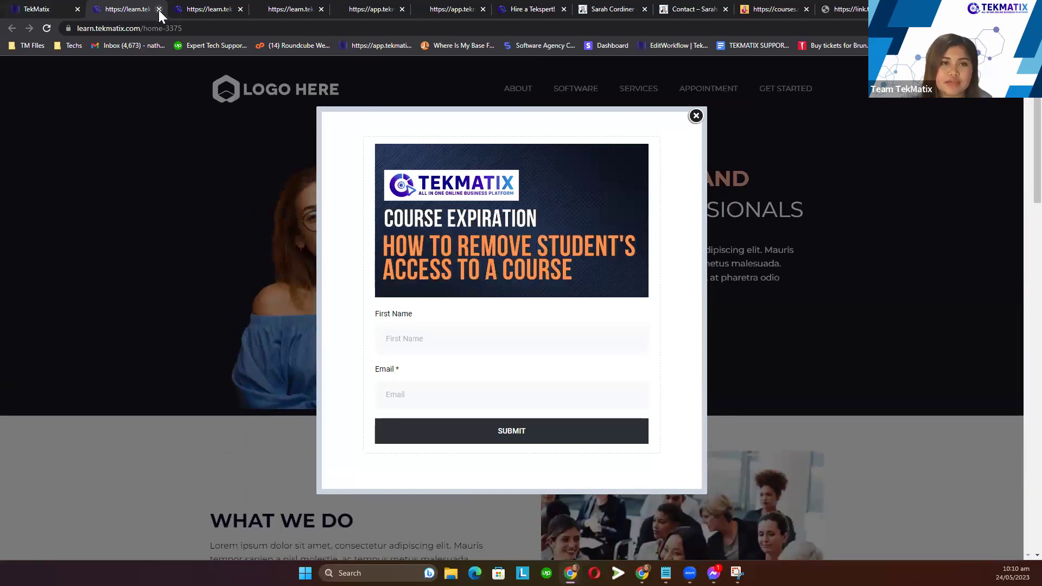
left_click(695, 116)
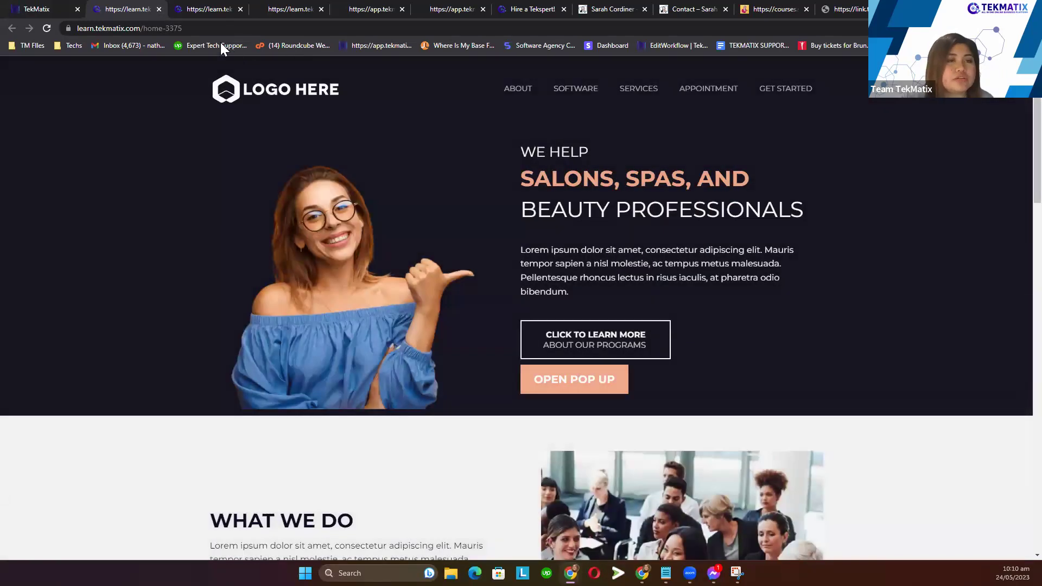
left_click(159, 9)
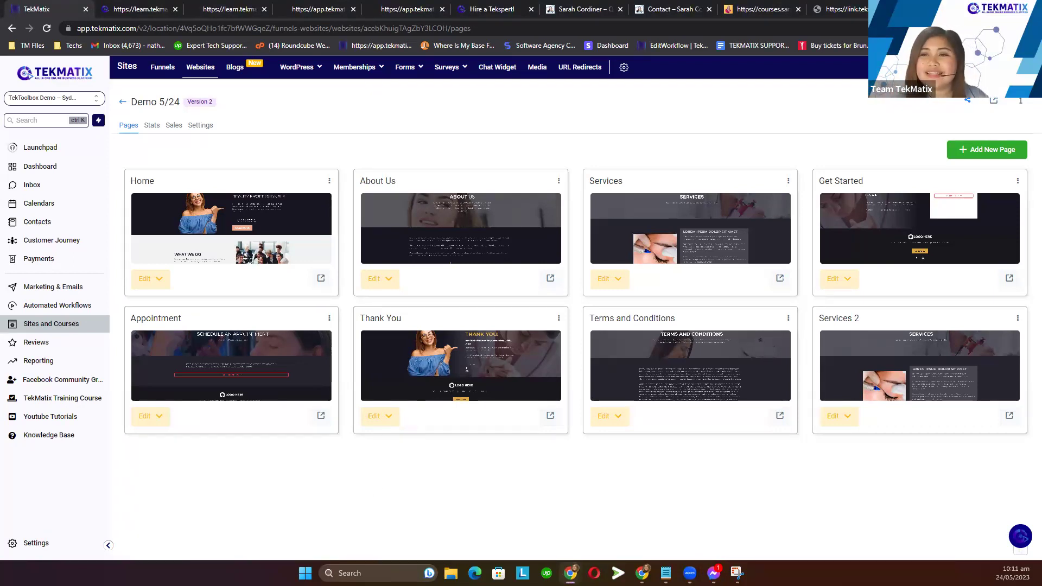
- Move the sarahcordiner.com and TekMatix browser tabs next to each other at the end of the open tabs
left_click(583, 9)
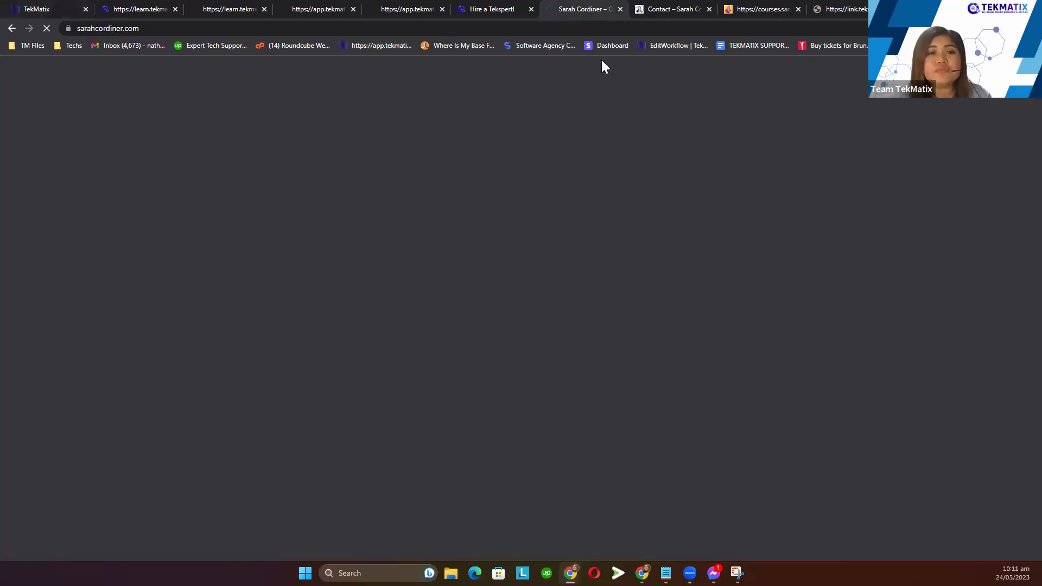
left_click_drag(597, 8, 838, 8)
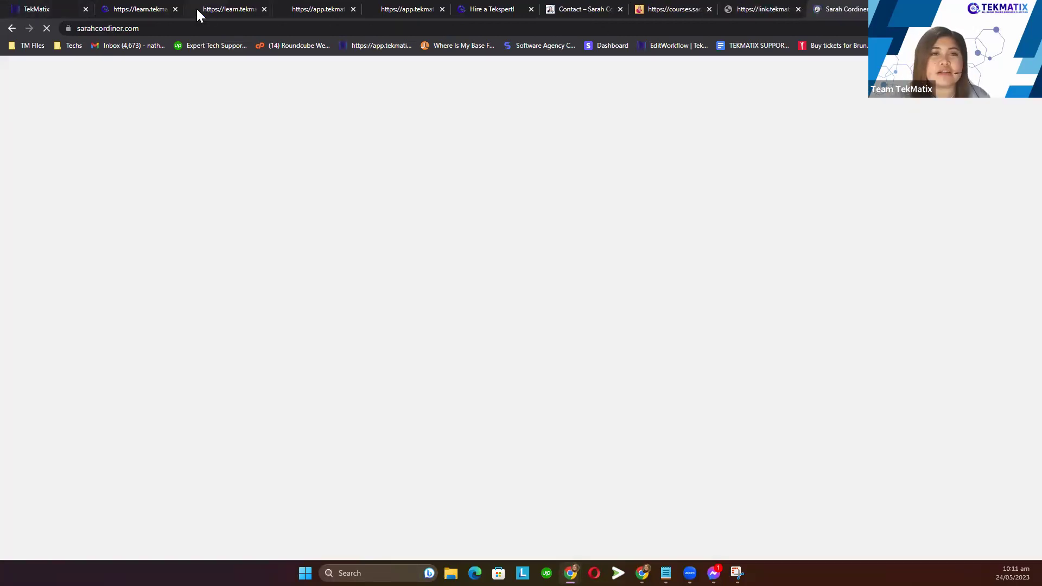
left_click_drag(62, 6, 760, 7)
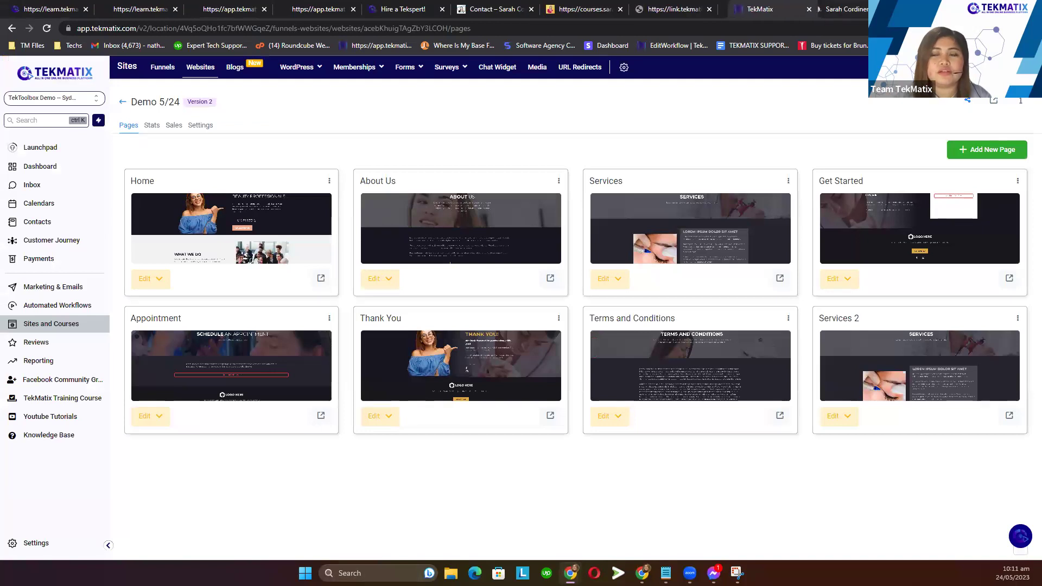
- On sarahcordiner.com, open the Edupreneur Academy course page and examine the checkout page behind its join link
left_click(846, 9)
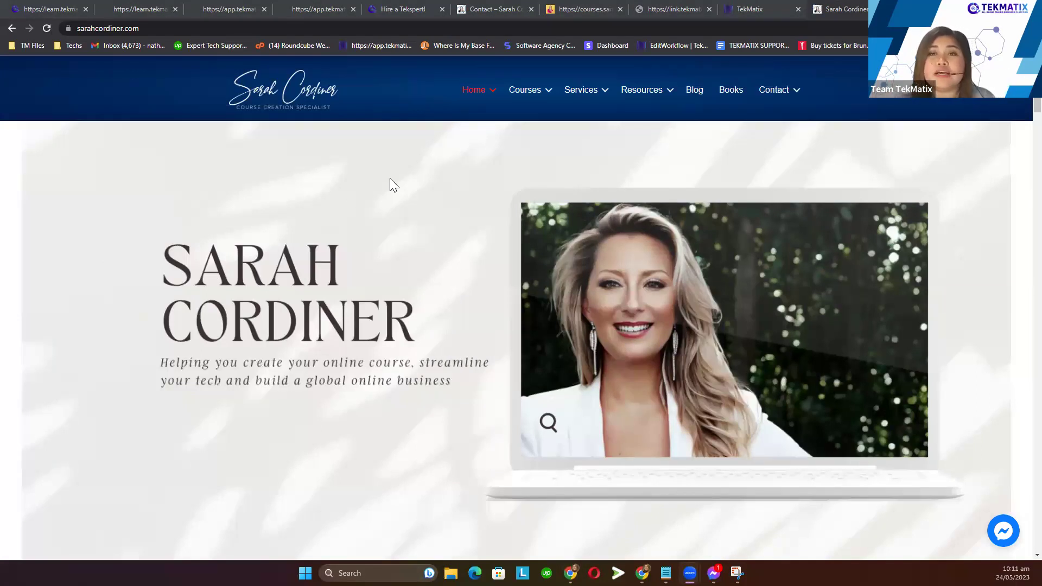
mouse_move(525, 89)
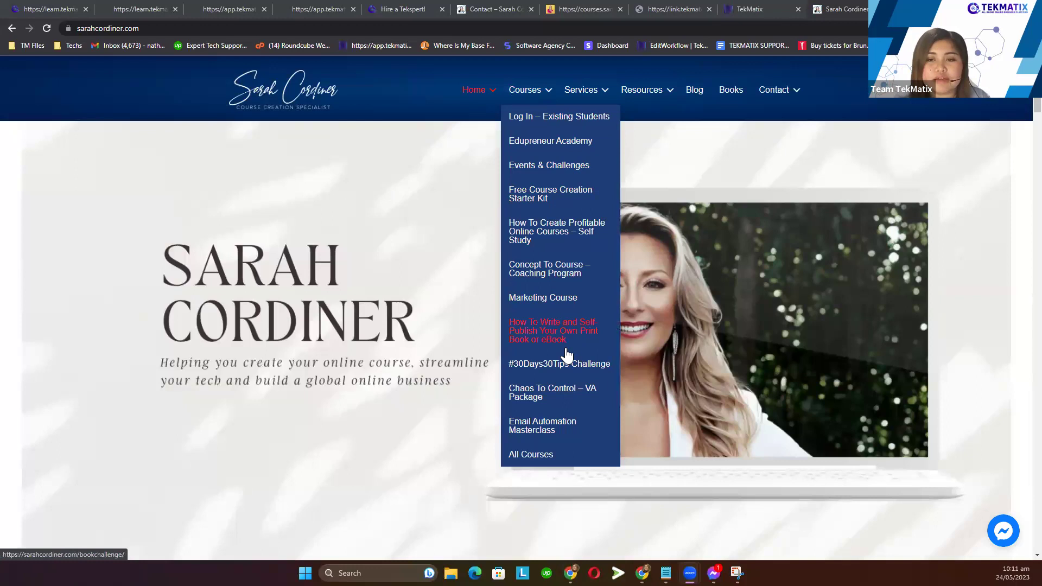
left_click(558, 143)
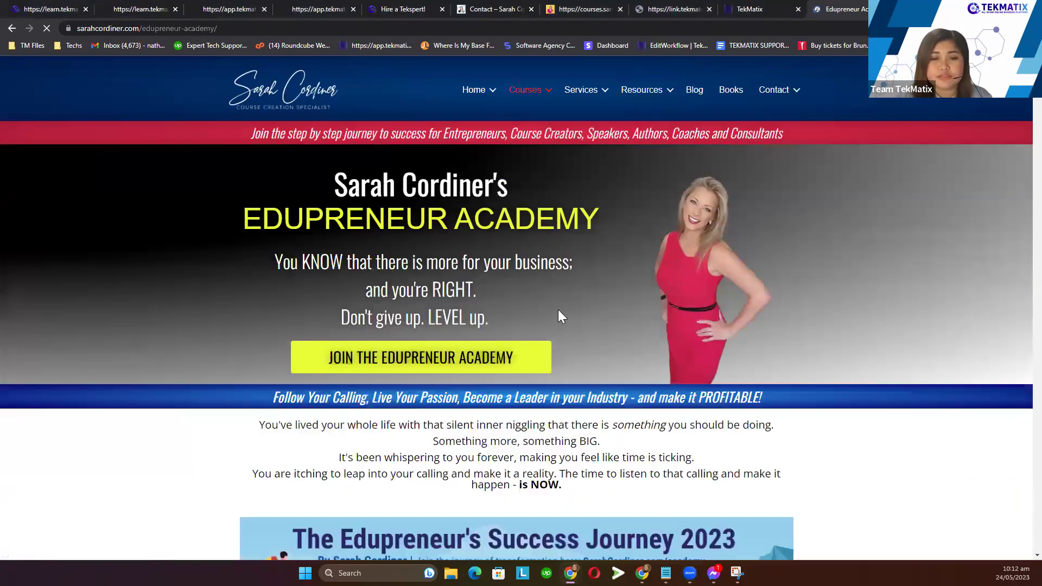
left_click(481, 362)
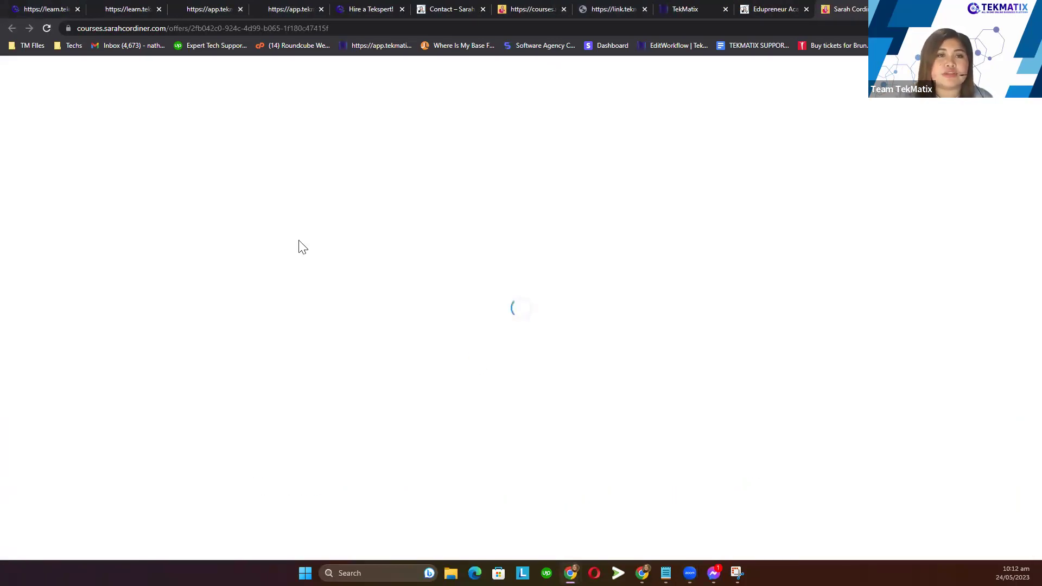
double_click(130, 28)
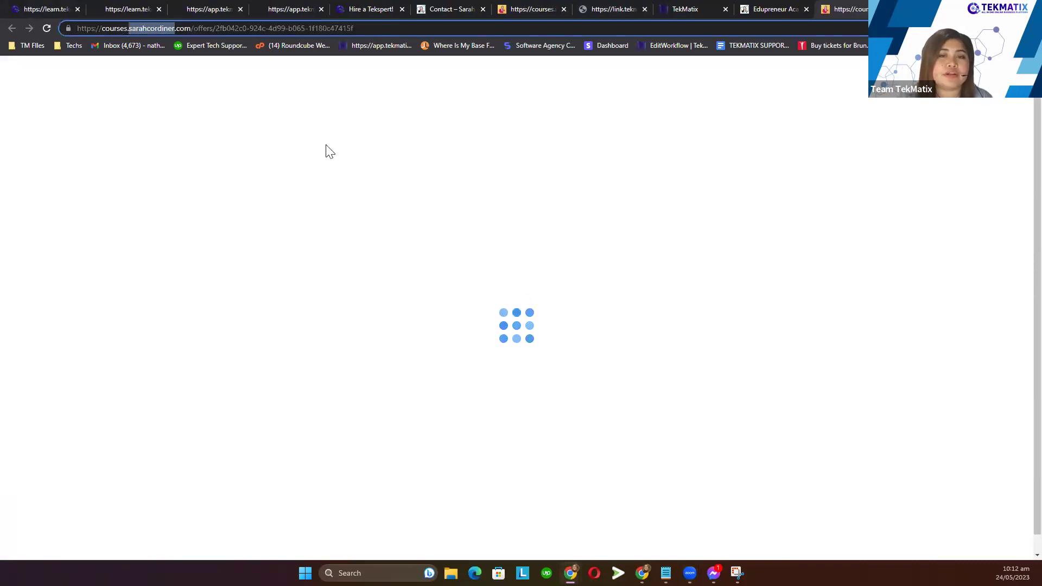
left_click_drag(263, 81, 551, 365)
left_click(560, 368)
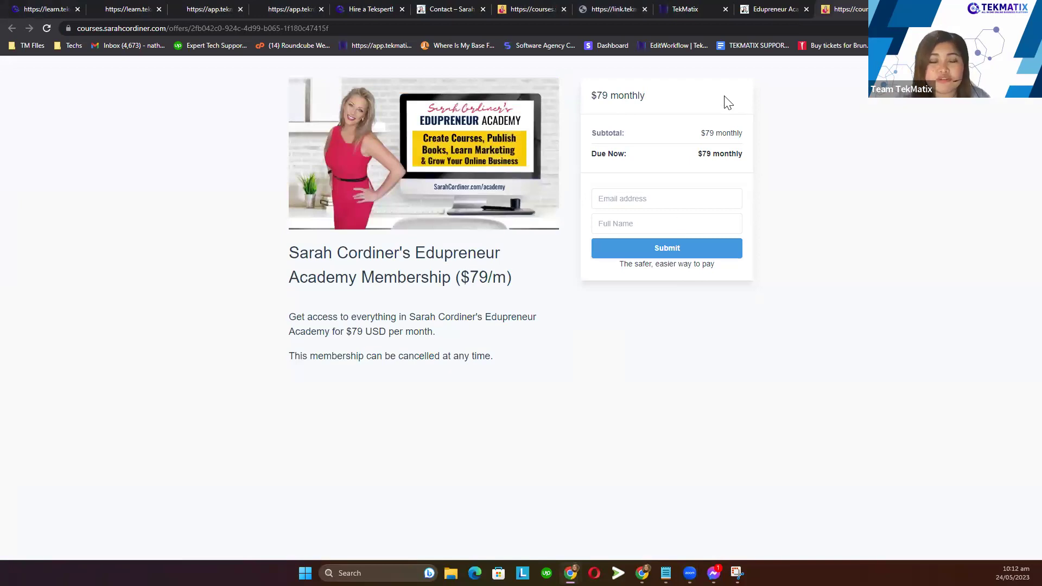
- Return to the course website and revisit how its Courses menu leads to the Edupreneur Academy page and join link
left_click(773, 10)
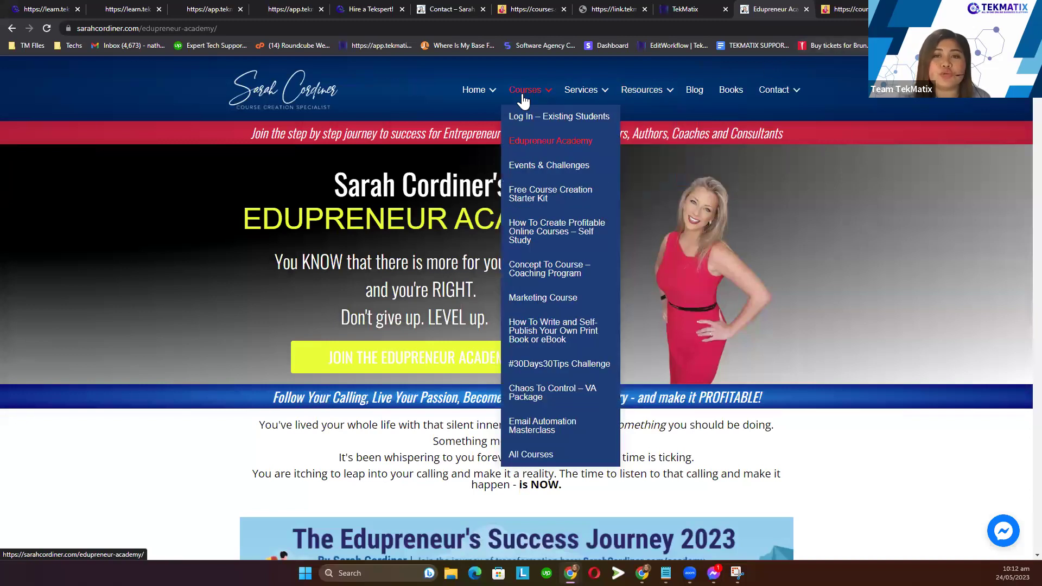
left_click(547, 142)
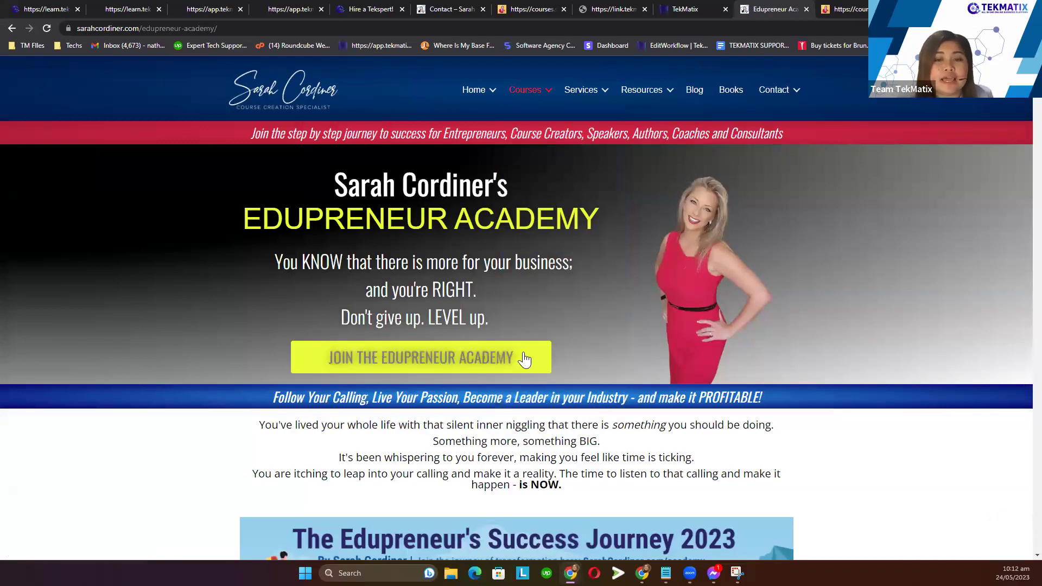
left_click(460, 349)
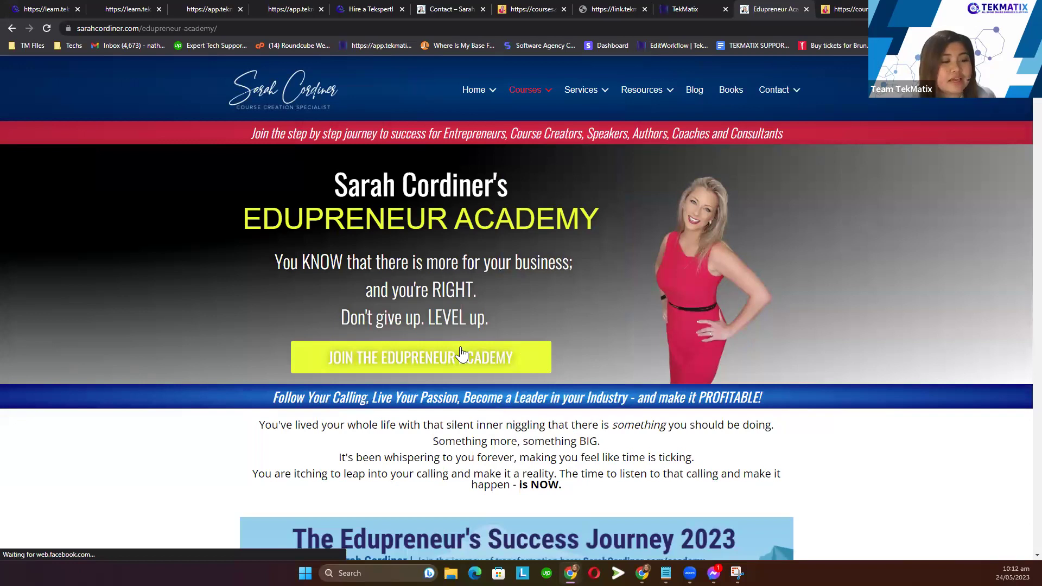
left_click(67, 7)
- Switch to TekMatix, open the membership Offers list, and compare it with the Edupreneur Academy checkout page
left_click(693, 7)
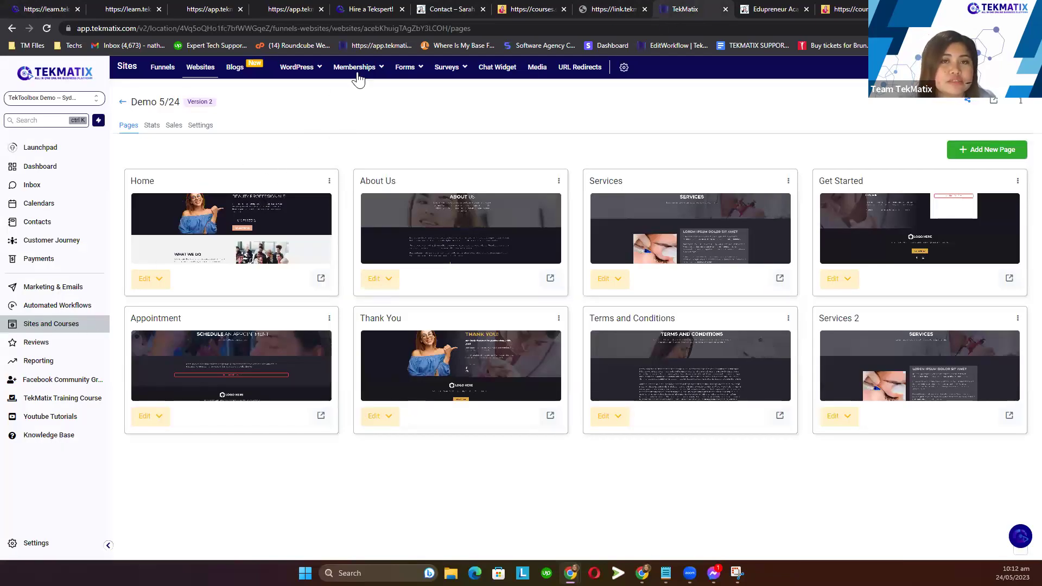
mouse_move(354, 68)
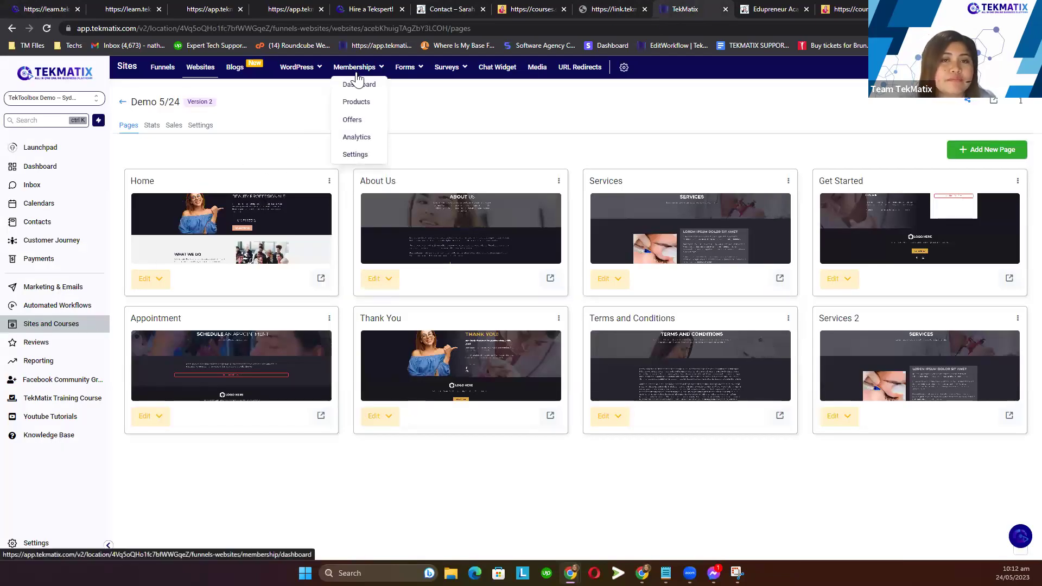
left_click(355, 122)
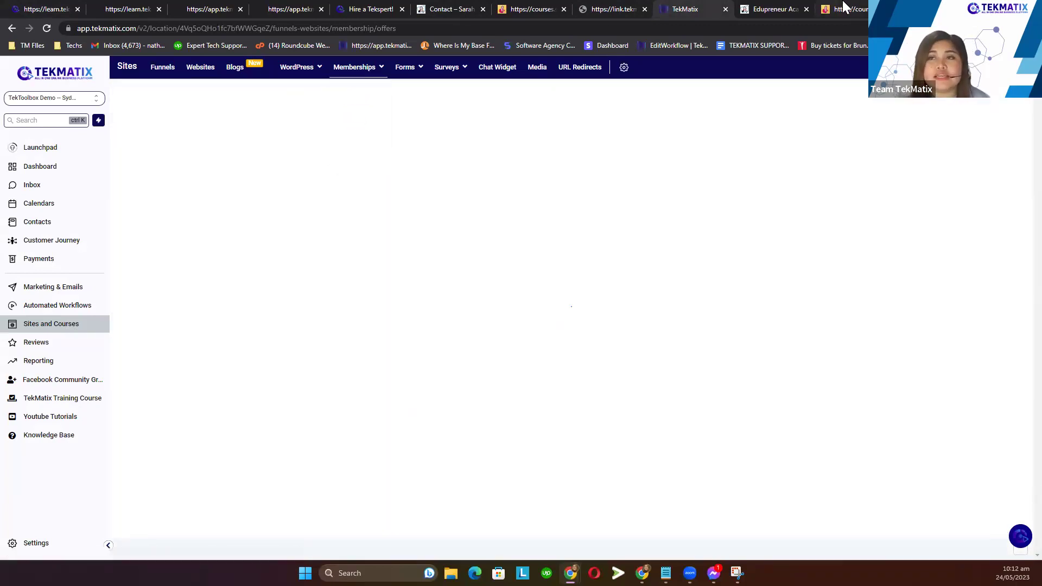
left_click(844, 8)
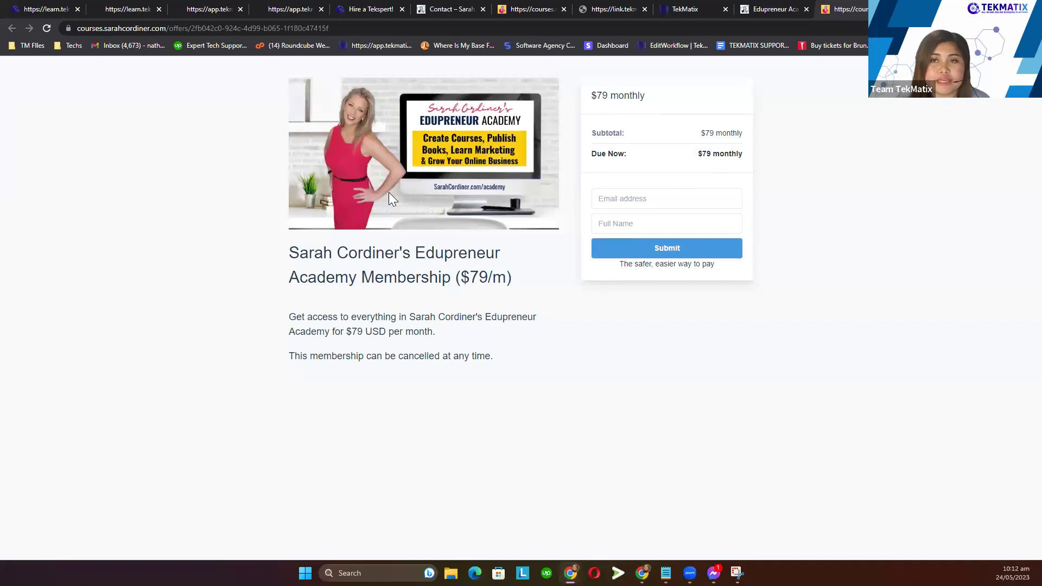
left_click(674, 8)
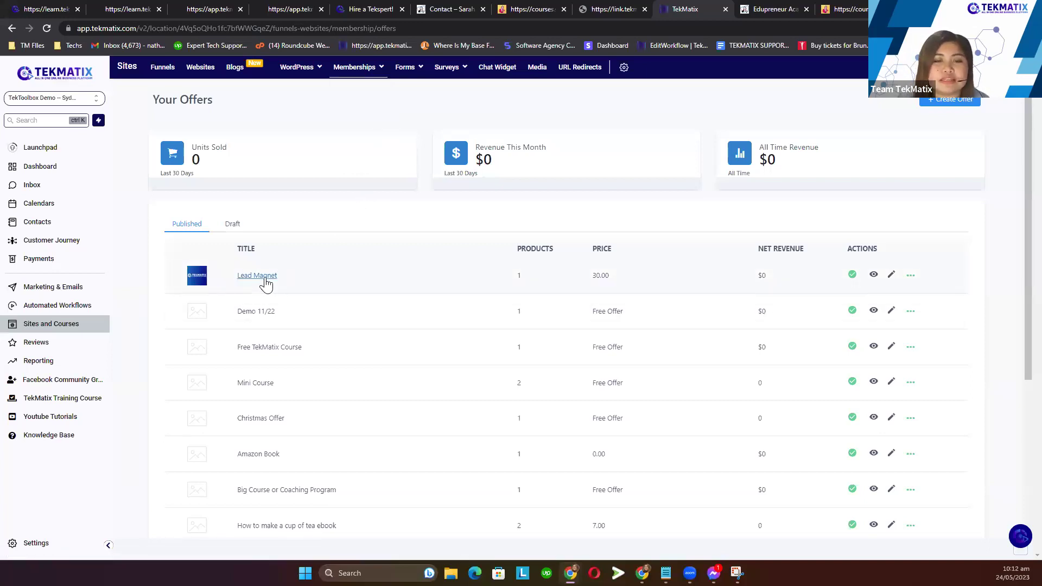
- Open the Lead Magnet offer, bring up its link, and return to the Edupreneur Academy checkout page for comparison
left_click(266, 279)
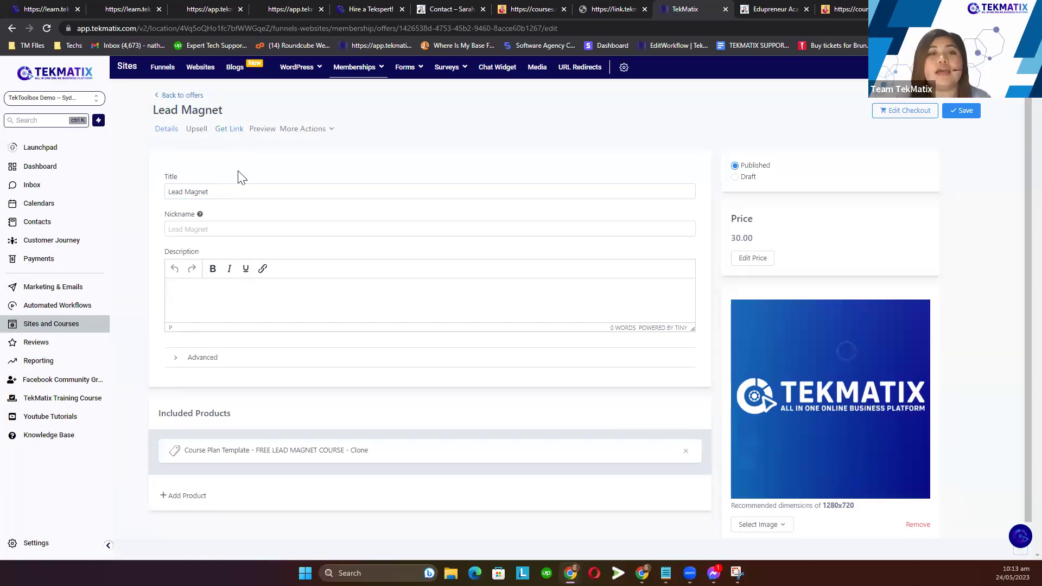
left_click(227, 130)
left_click(676, 158)
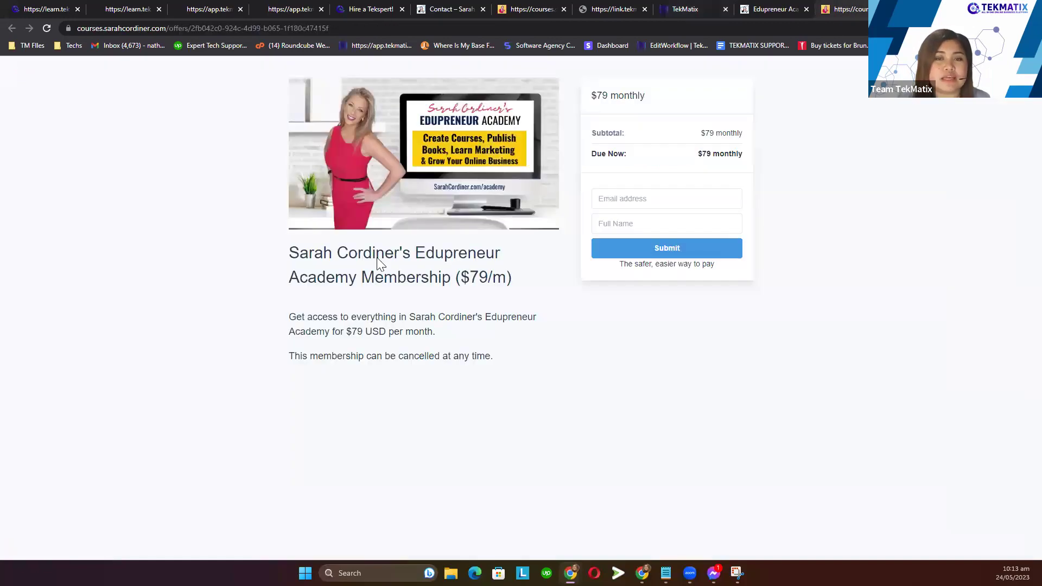
left_click(841, 7)
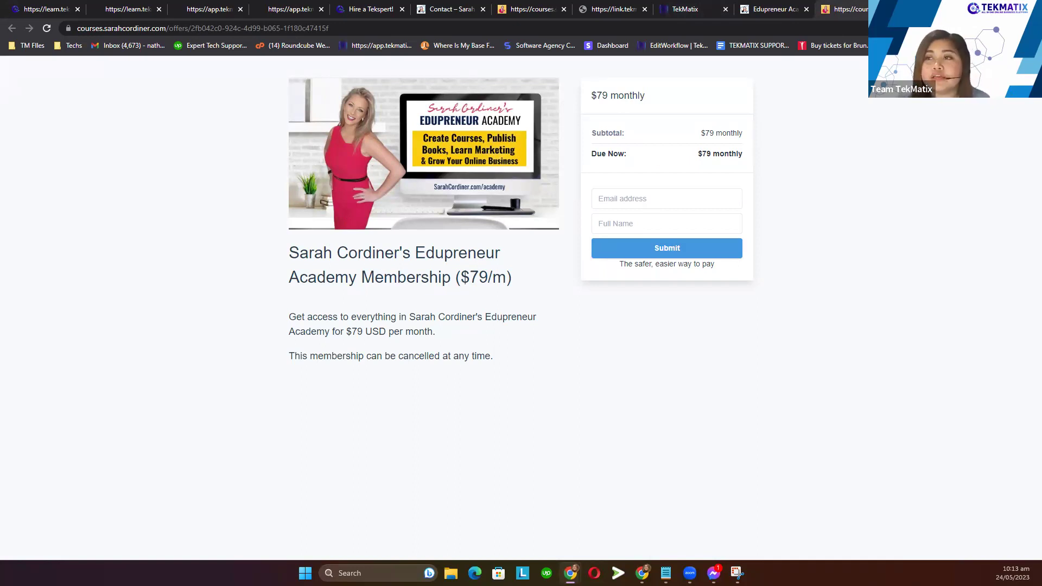
- Open the copied Lead Magnet offer link in a new incognito window and view its checkout page
key("alt+f")
key("ctrl+shift+n")
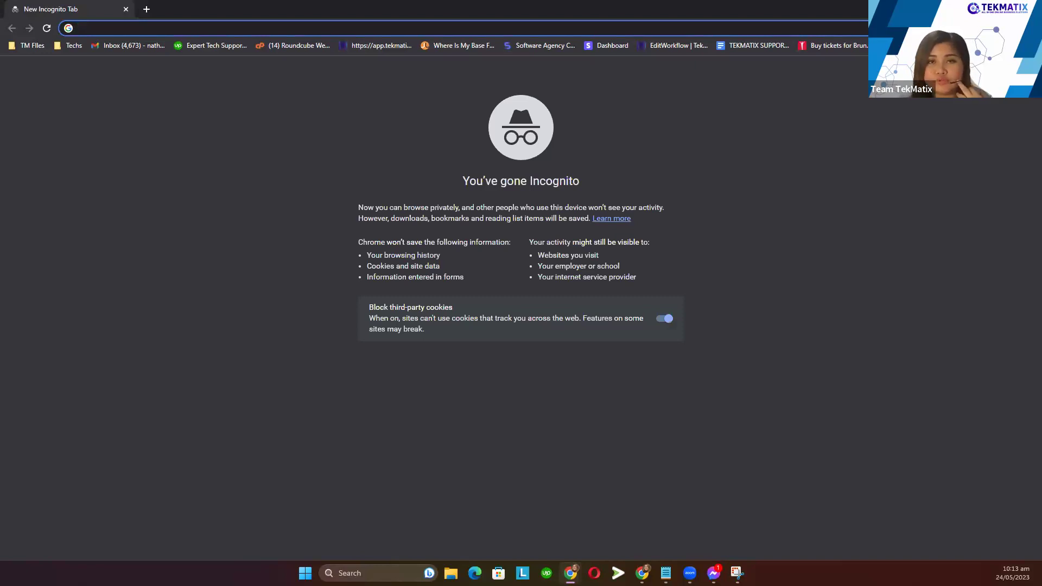
key("ctrl+v")
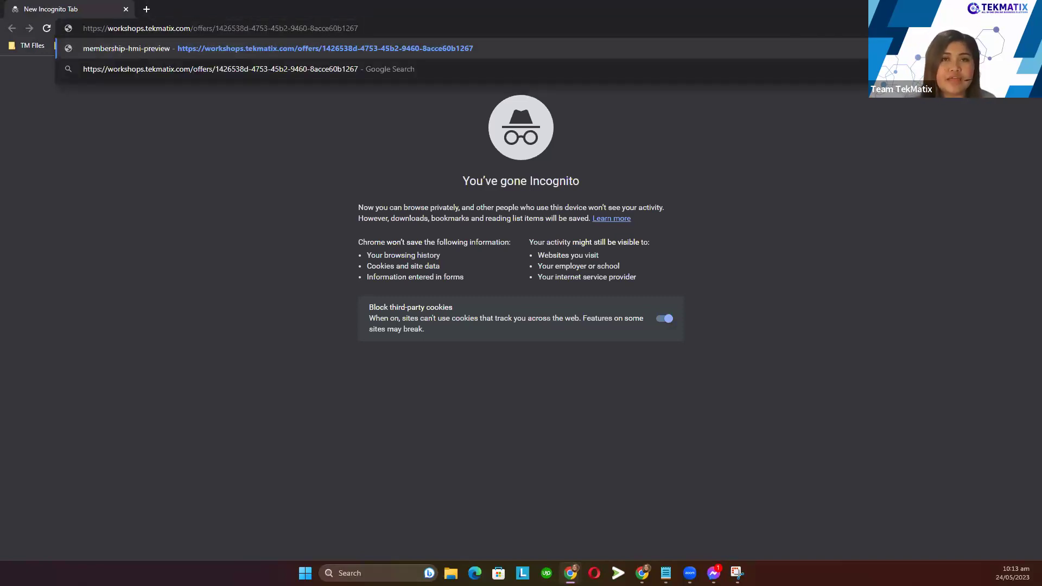
key("Return")
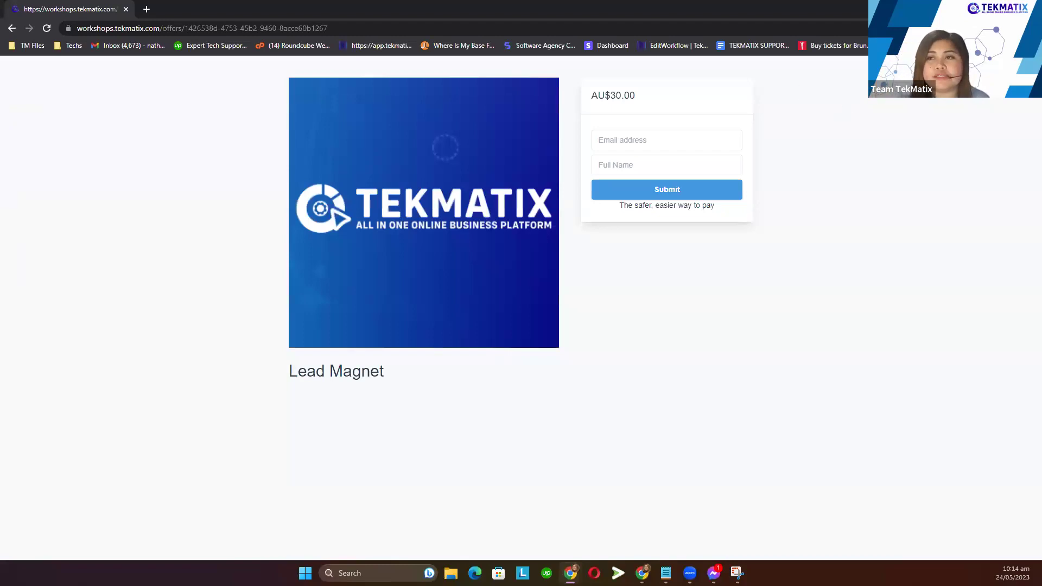
left_click(978, 9)
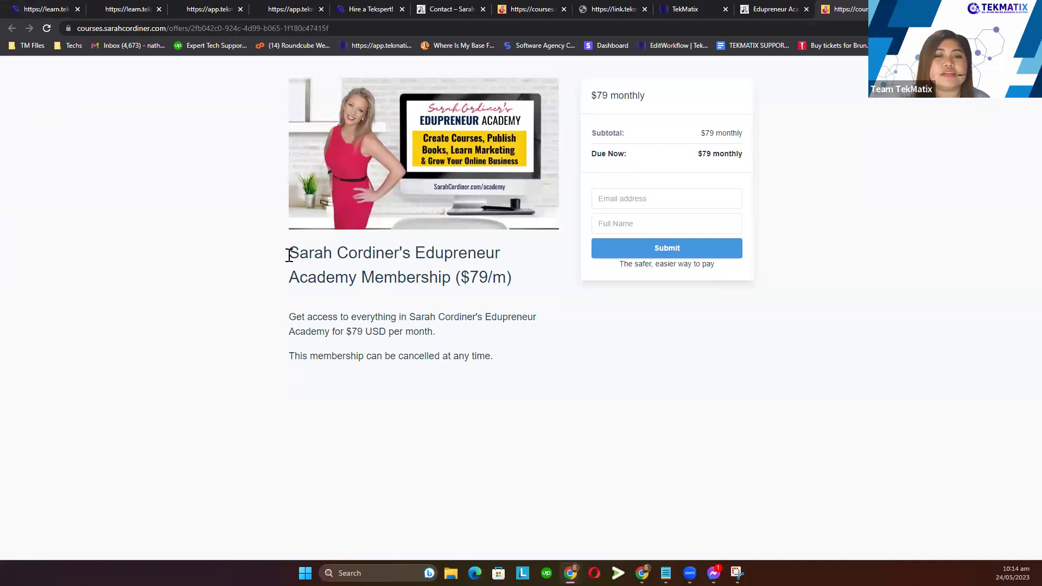
- Highlight the Edupreneur Academy checkout's title and description, and copy the Lead Magnet offer's share link in TekMatix
left_click_drag(289, 254, 348, 255)
left_click_drag(480, 343, 730, 529)
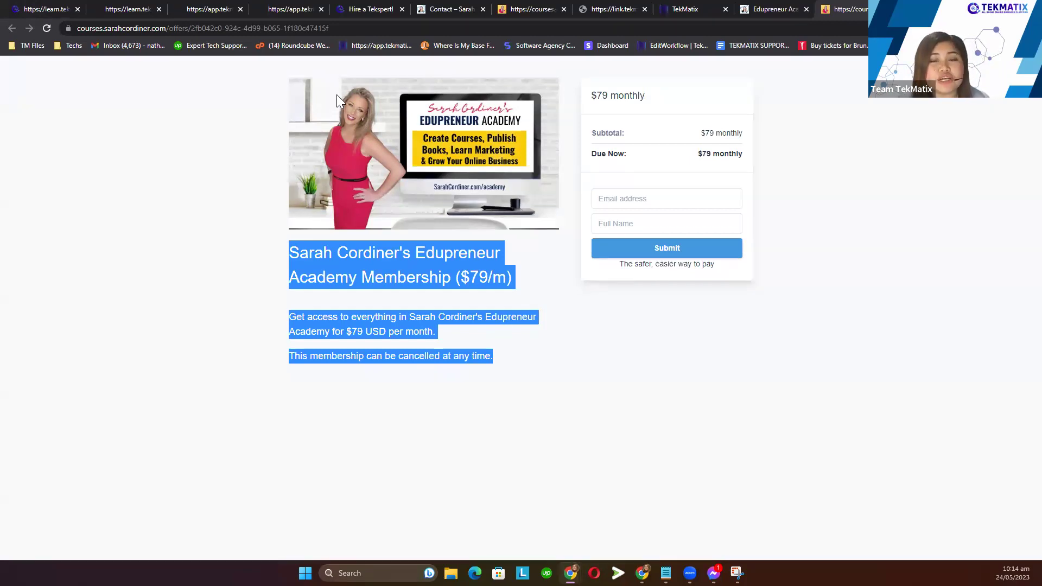
left_click(686, 4)
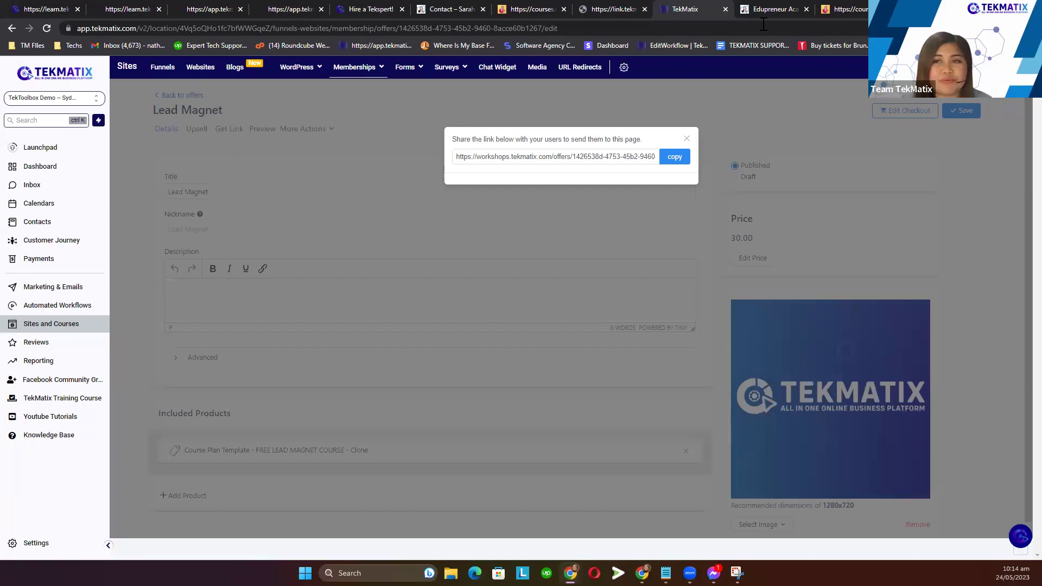
left_click(674, 156)
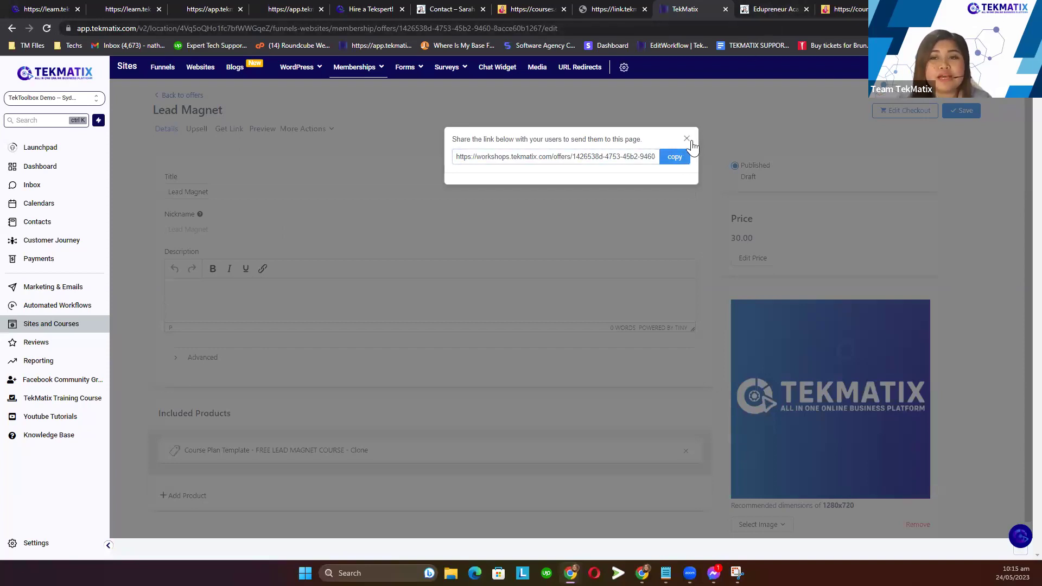
- Open the existing-students login from the Edupreneur Academy page's Courses menu, and go back out of the course library
left_click(845, 10)
left_click(762, 9)
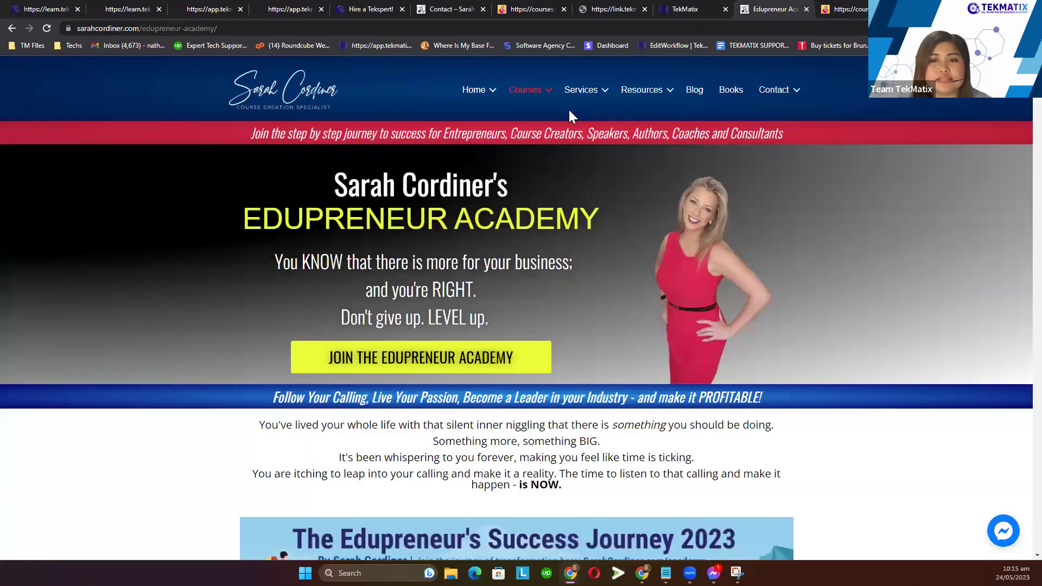
mouse_move(539, 92)
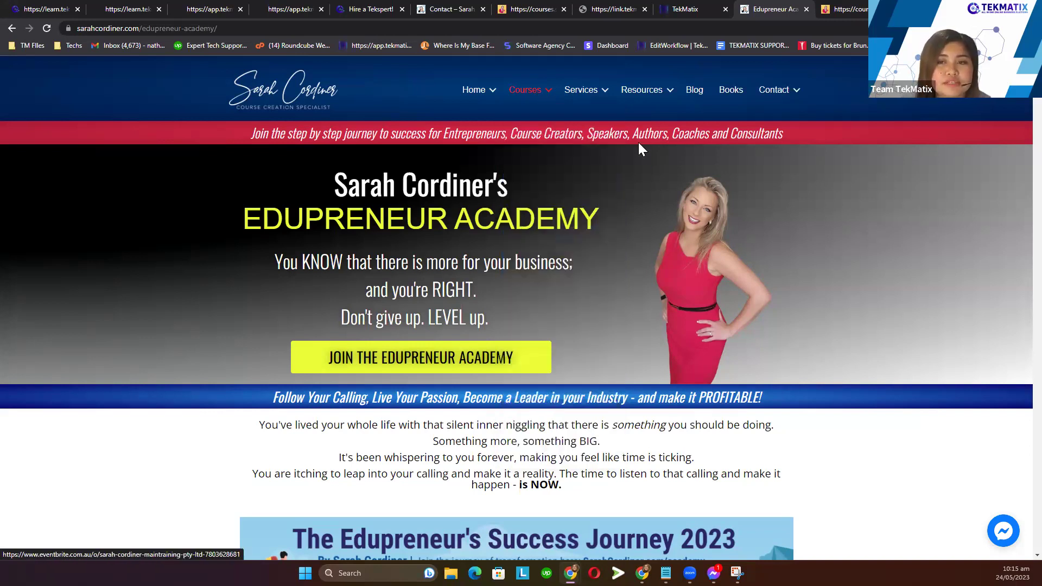
left_click(546, 117)
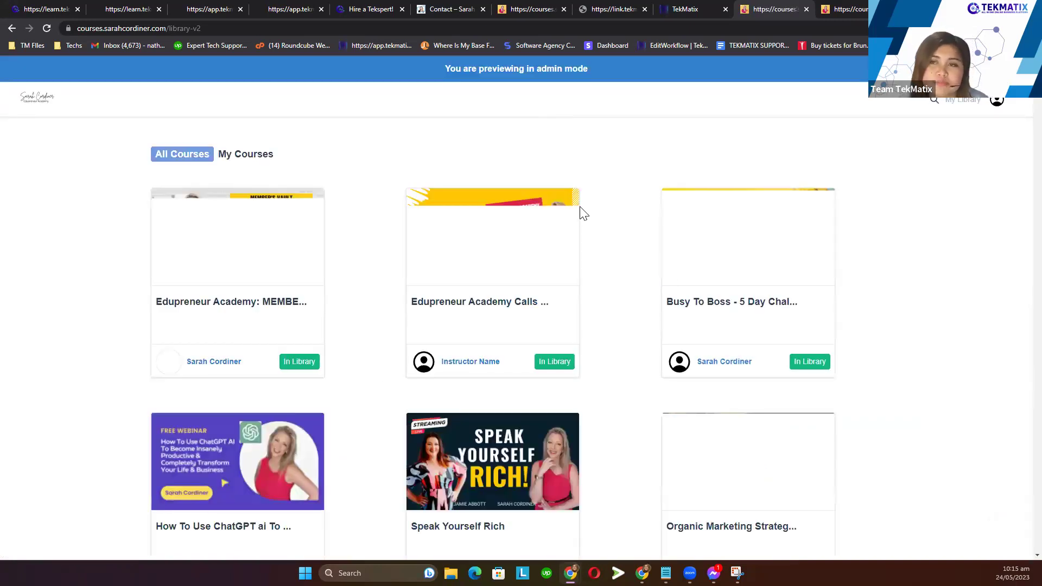
left_click(11, 28)
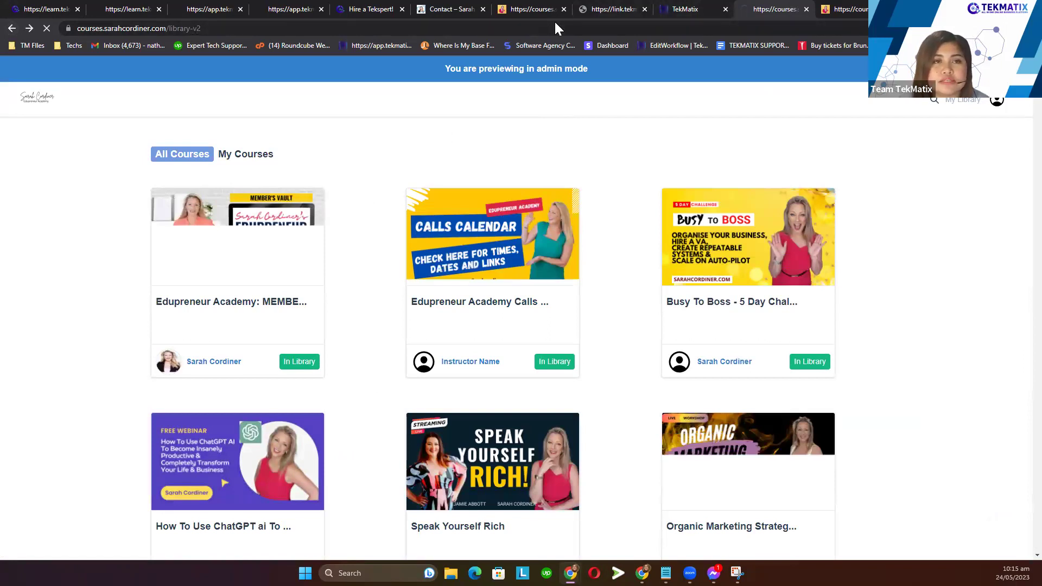
left_click(12, 29)
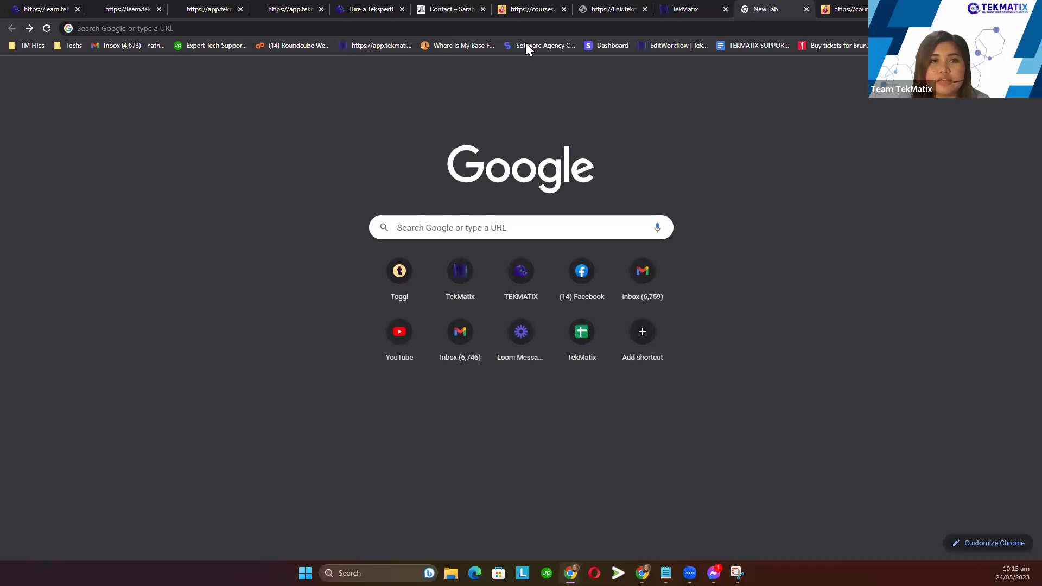
- Load the sarahcordiner.com home page in the current browser tab
left_click(533, 30)
type("www.tekmatix.com")
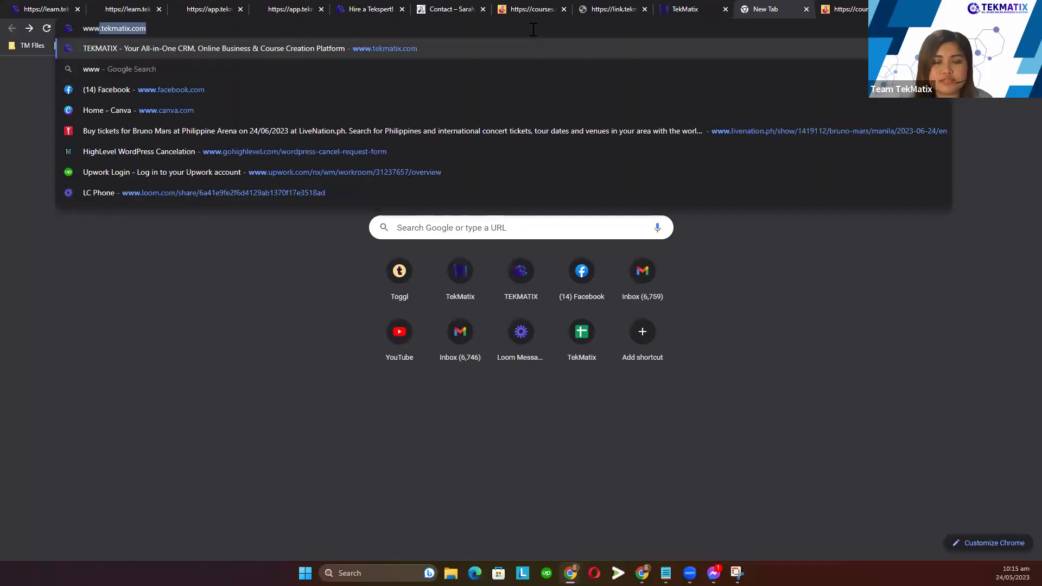
key("ctrl+a")
type("sar")
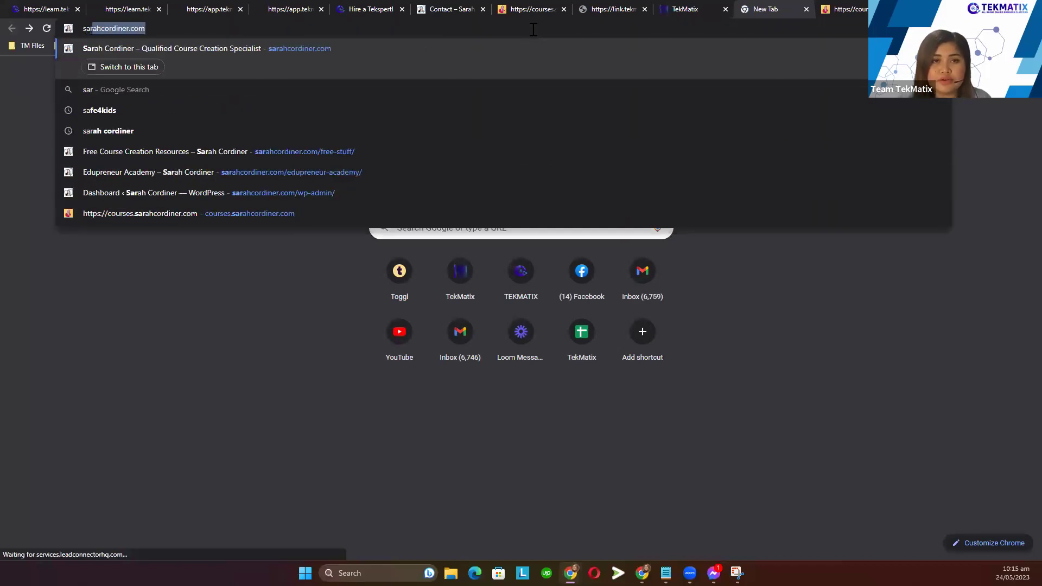
key("Return")
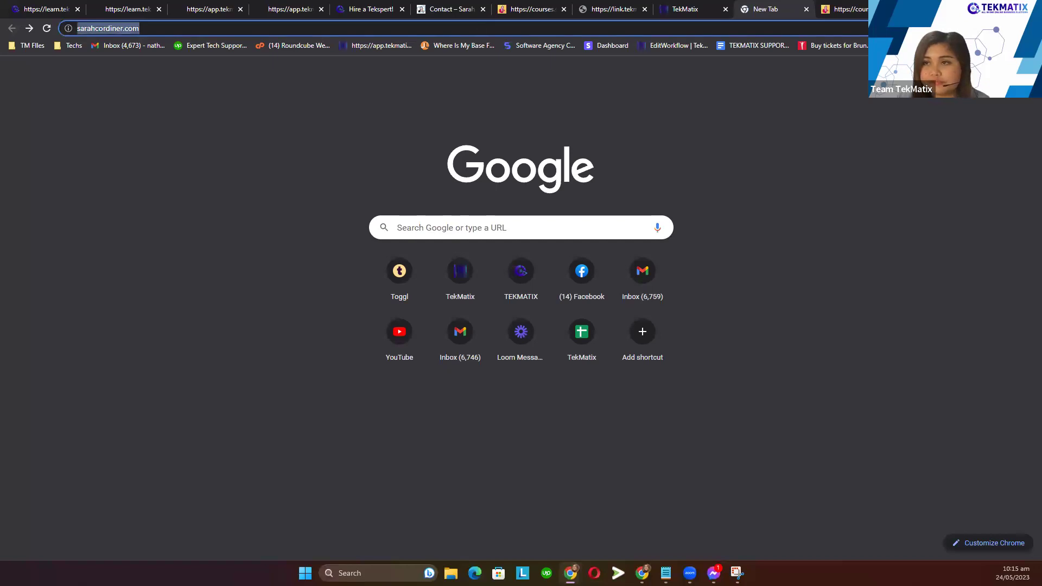
- Open sarahcordiner.com in a new incognito window and follow the existing-students login under its Courses menu
left_click(1032, 28)
left_click(937, 71)
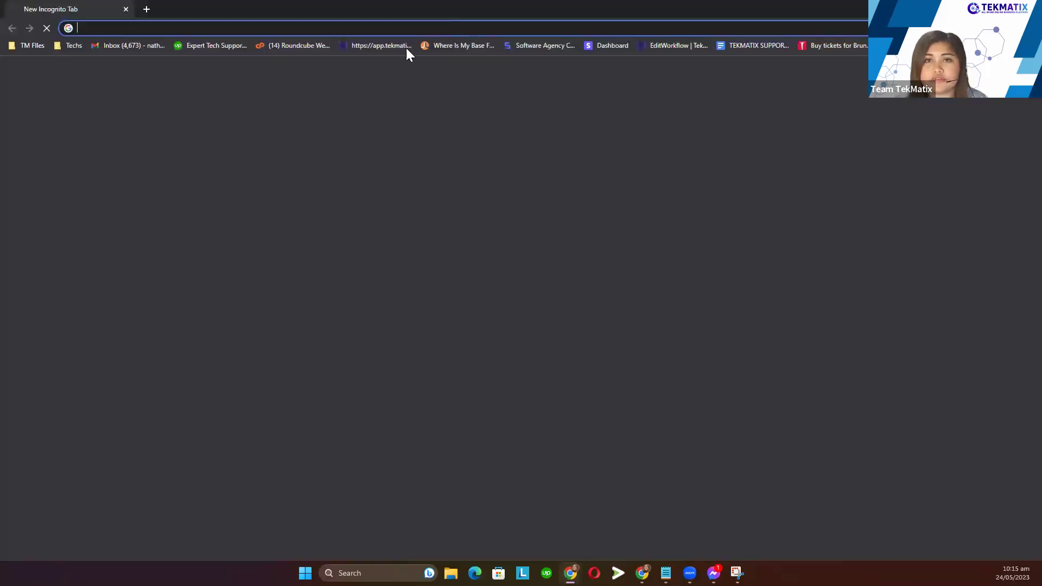
type("sarahcordiner.com")
key("Return")
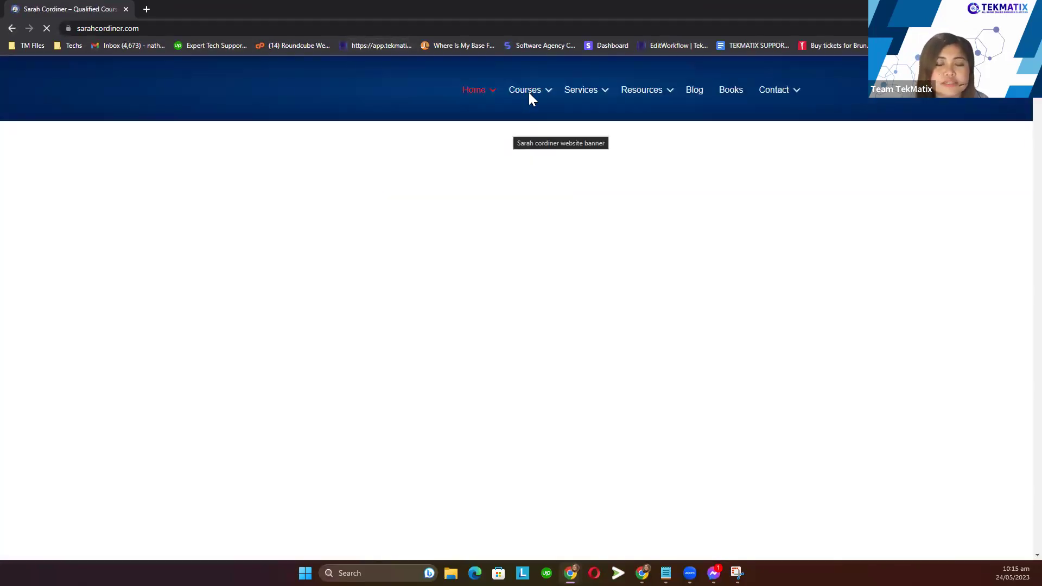
mouse_move(535, 95)
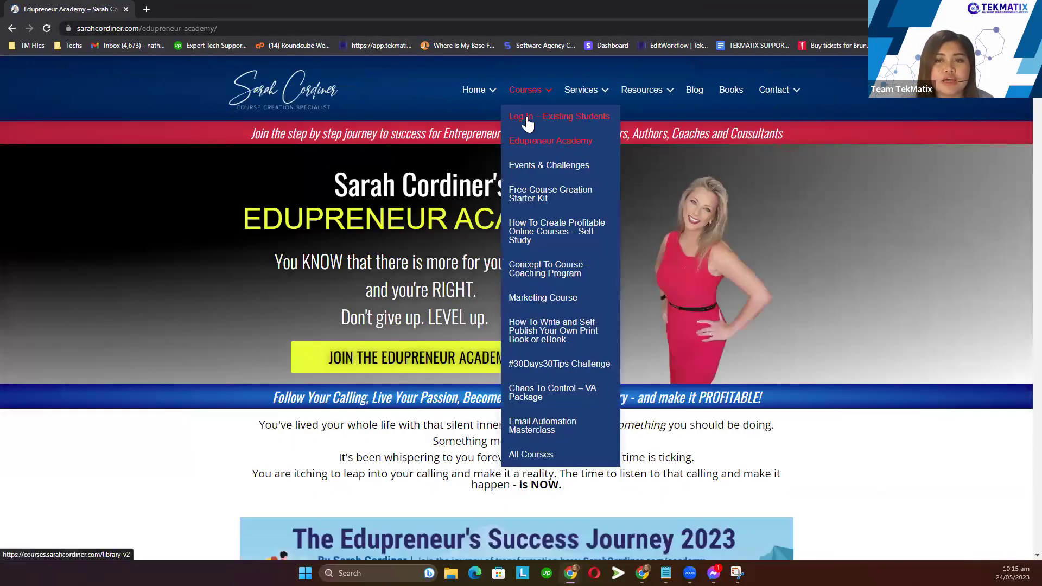
left_click(527, 124)
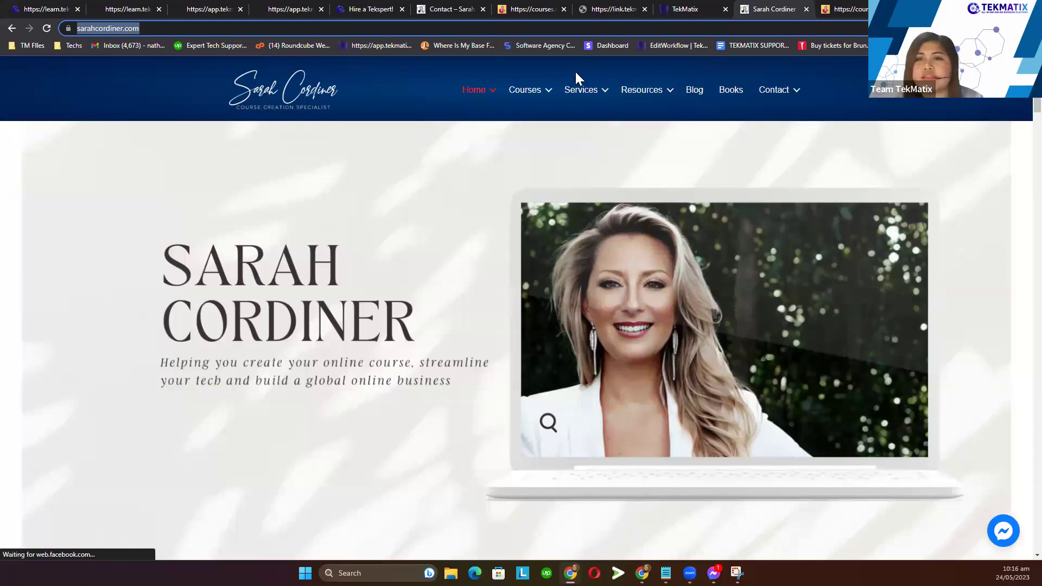
- Switch to TekMatix, close the Lead Magnet link popup, and open the membership Custom Domains settings
left_click(682, 9)
left_click(293, 246)
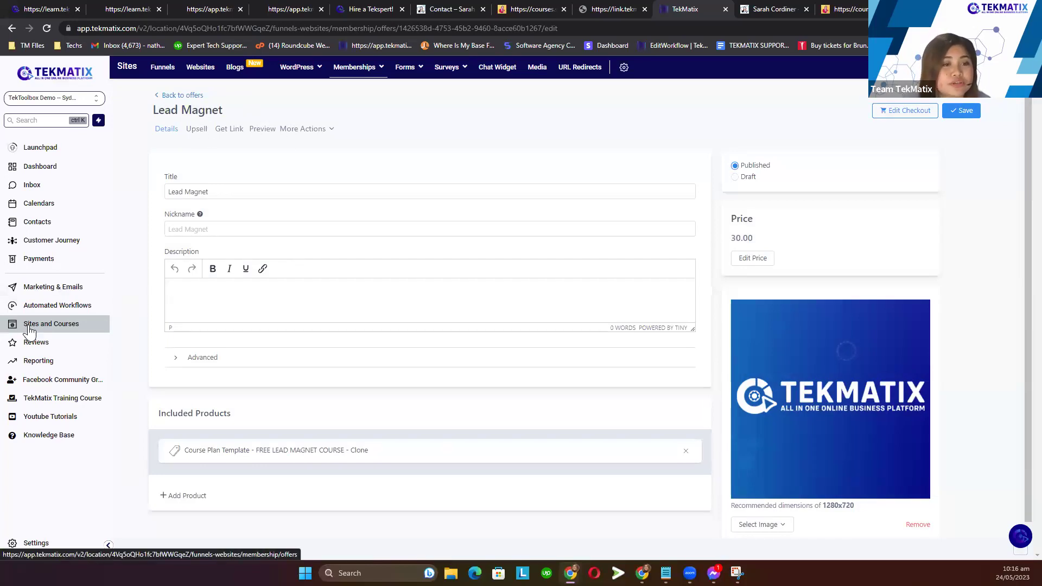
mouse_move(358, 70)
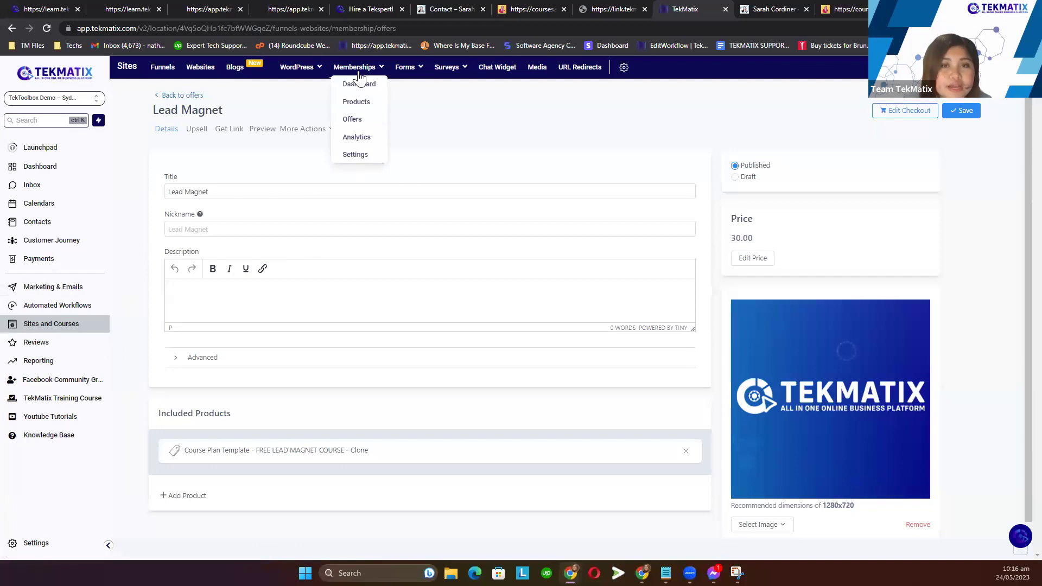
left_click(367, 158)
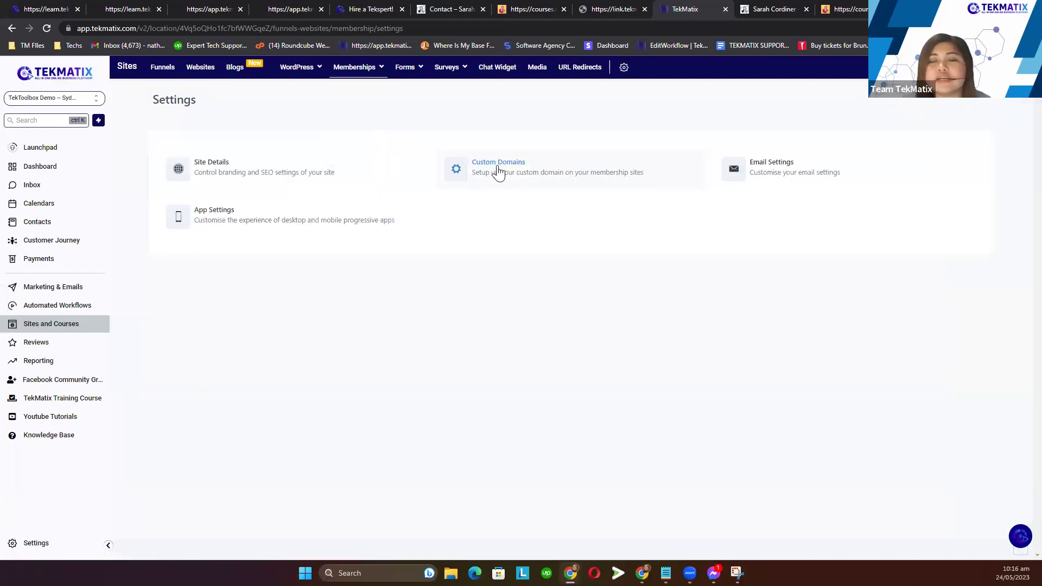
left_click(503, 183)
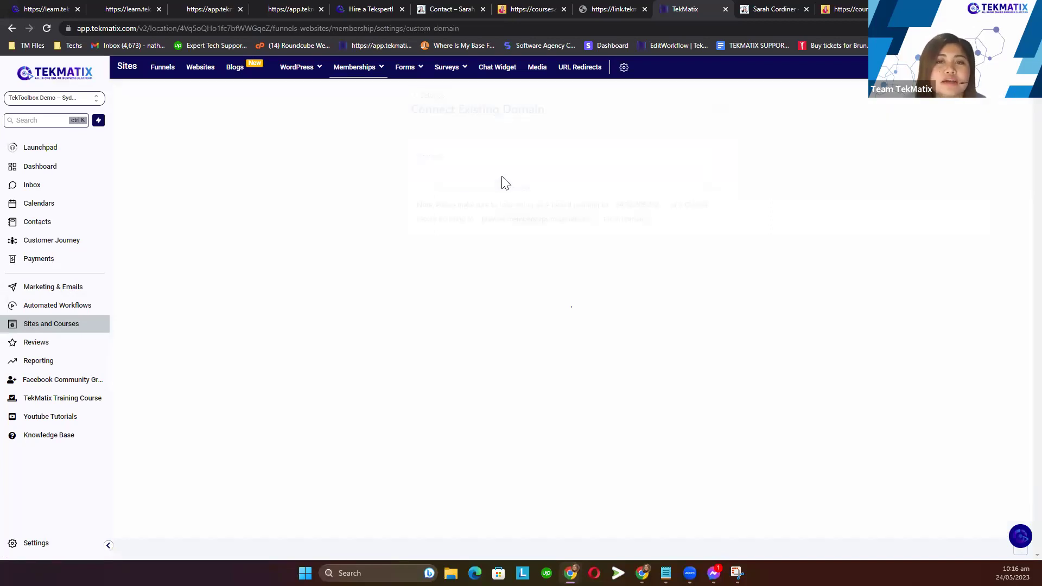
- Copy the connected domain workshops.tekmatix.com and load it in a new incognito window
left_click_drag(548, 171, 393, 186)
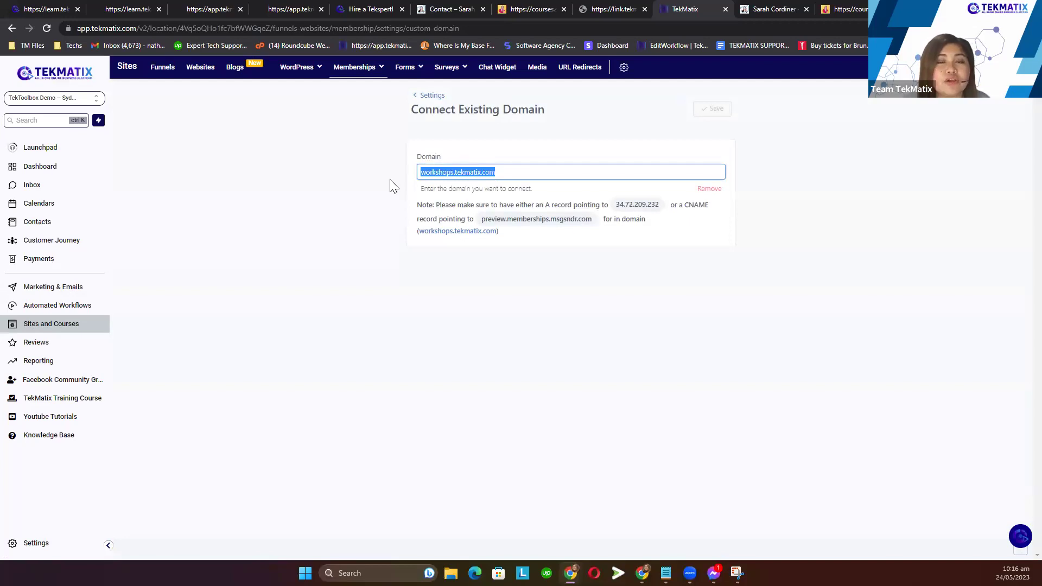
left_click(537, 172)
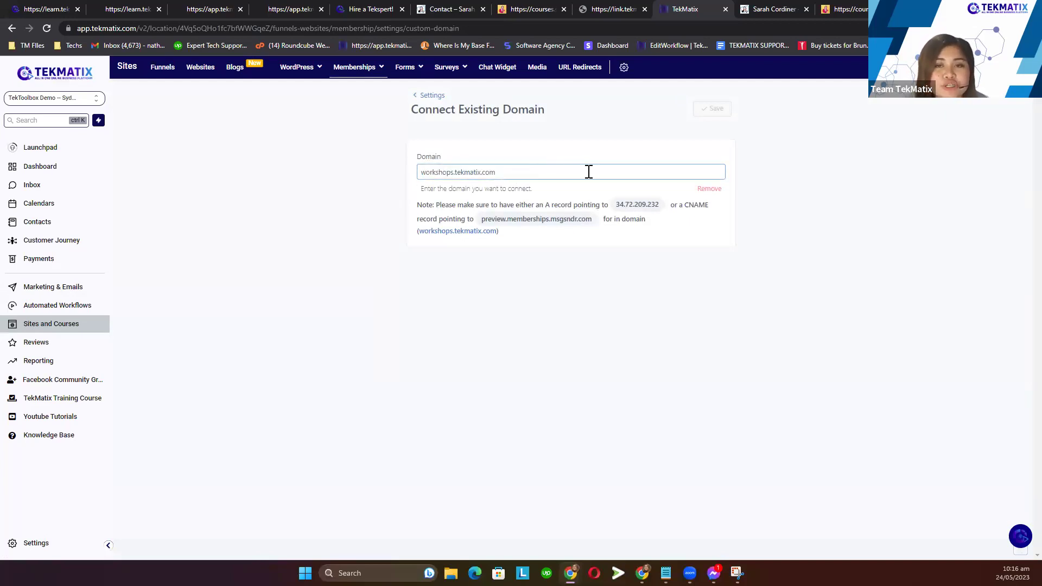
left_click_drag(505, 172, 418, 185)
key("ctrl+c")
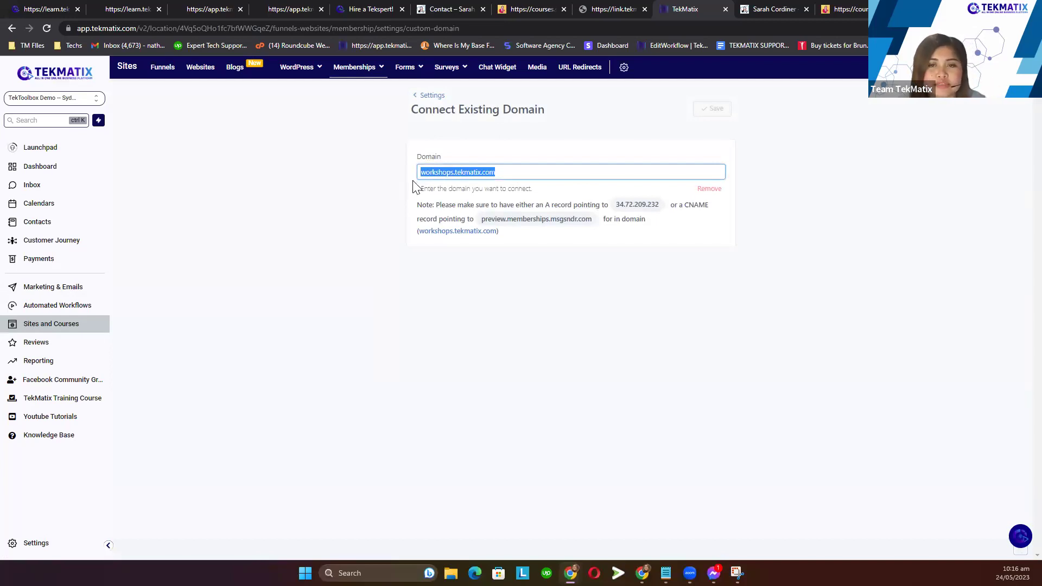
left_click(1032, 28)
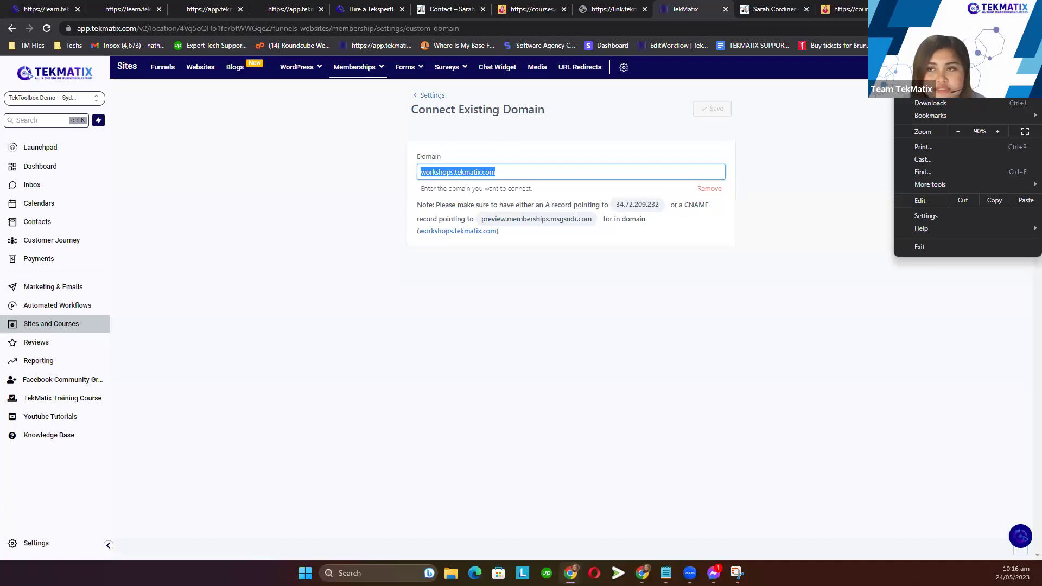
left_click(941, 75)
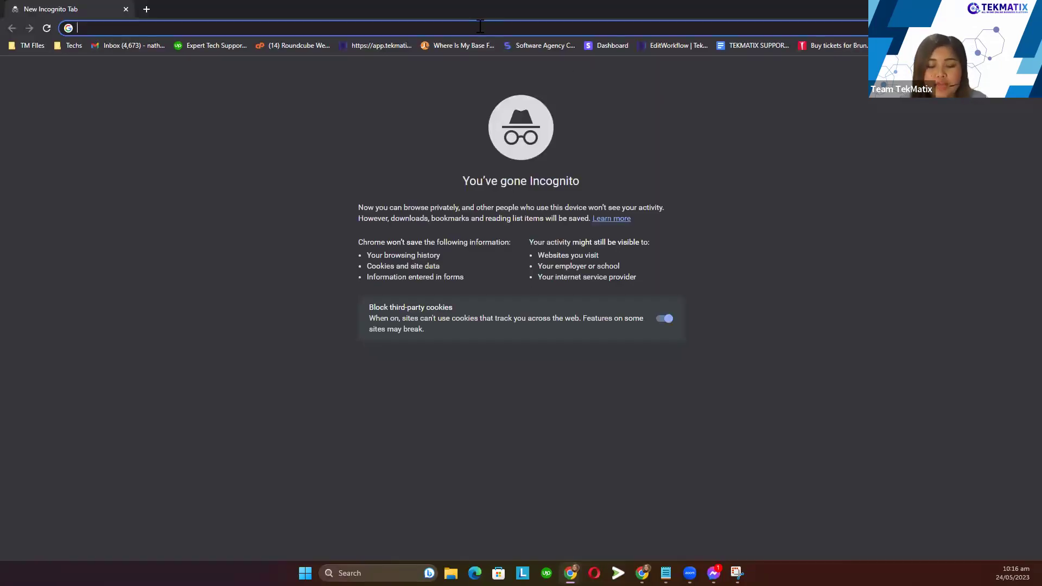
key("ctrl+v")
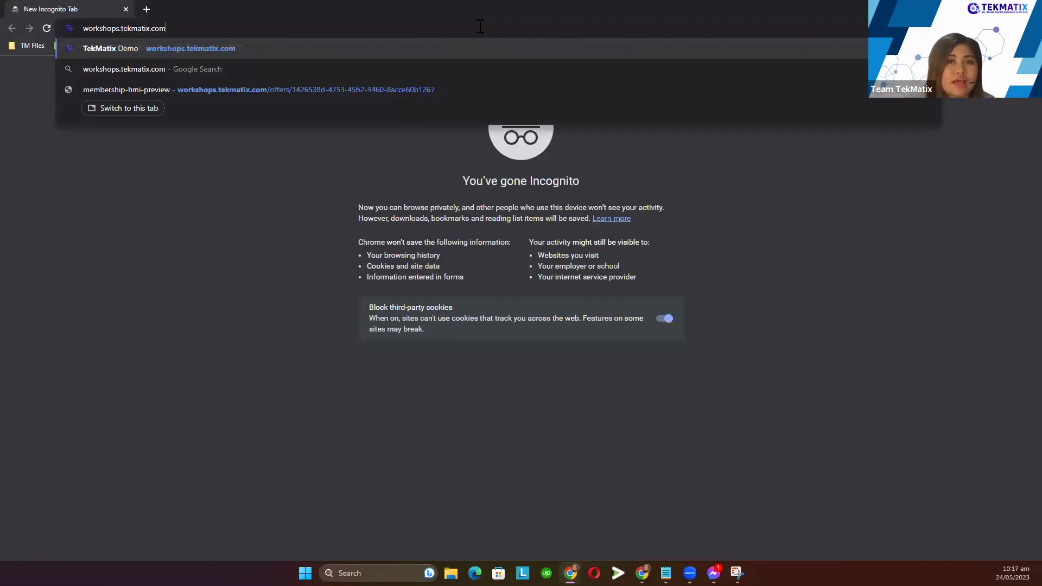
key("Return")
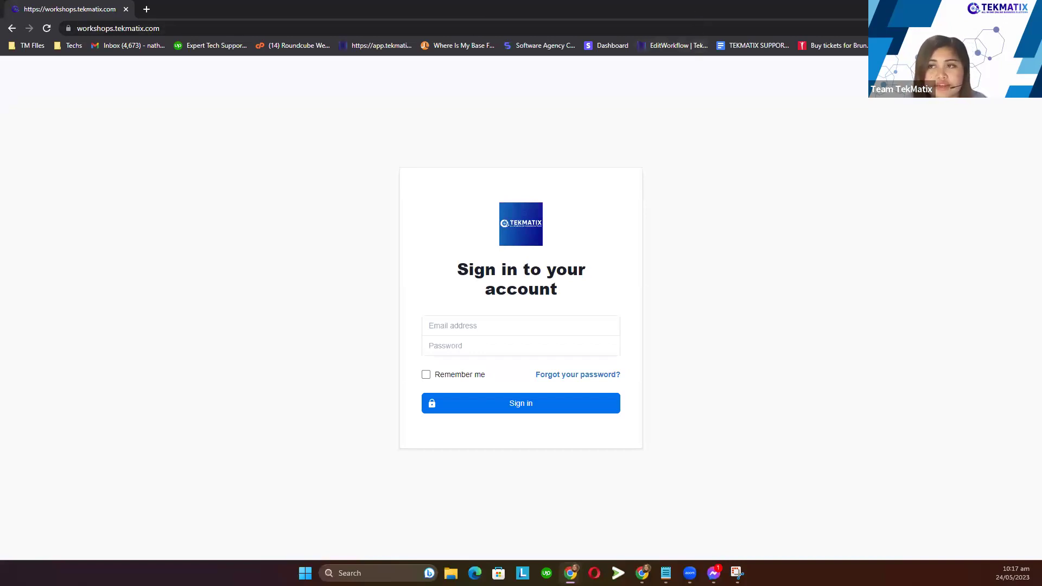
- Return to the Connect Existing Domain page to point out its domain, and bring back the incognito sign-in page
key("alt+Tab")
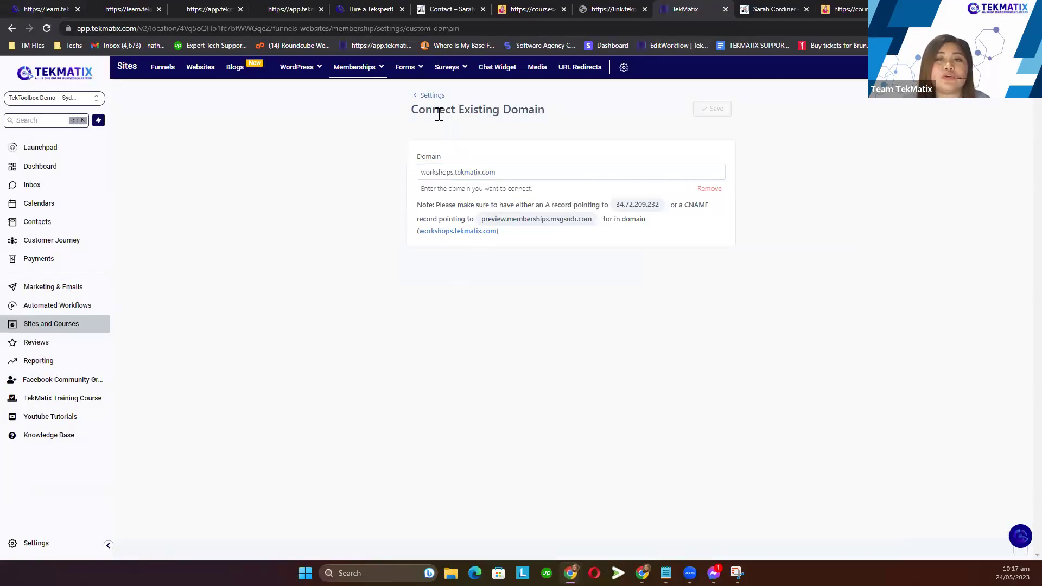
left_click_drag(407, 108, 544, 111)
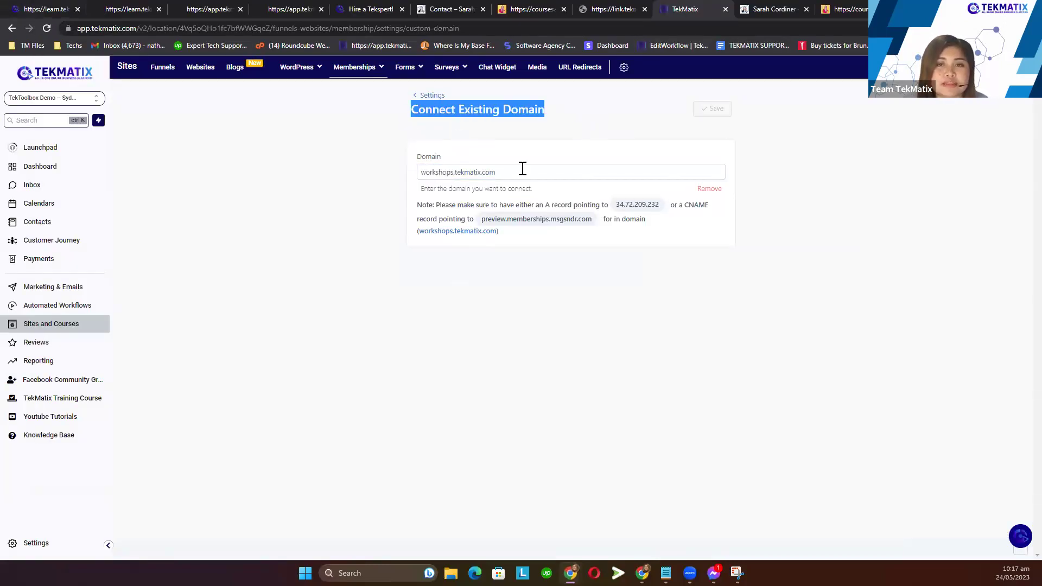
left_click_drag(521, 172, 428, 188)
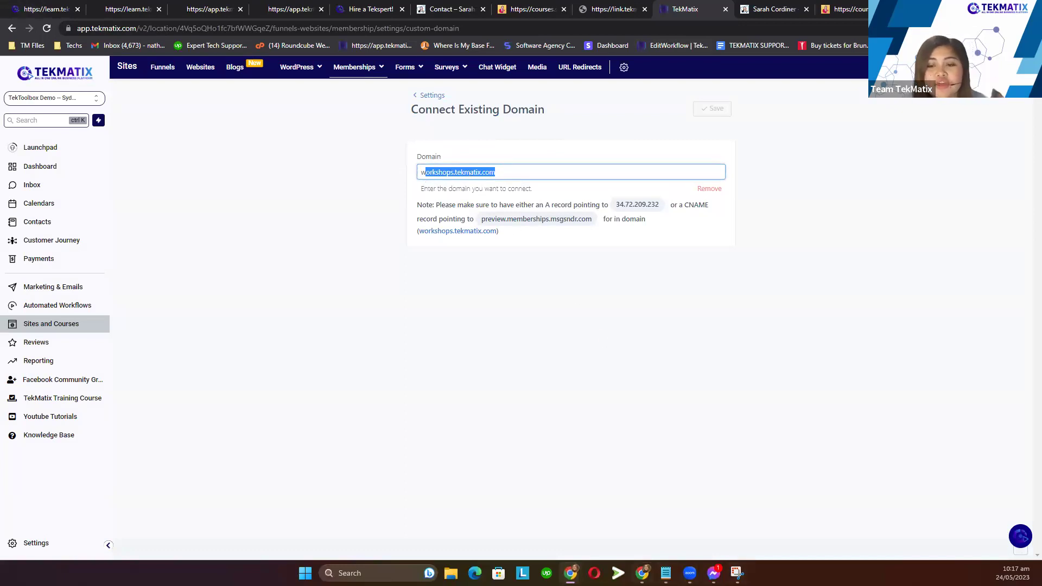
mouse_move(570, 573)
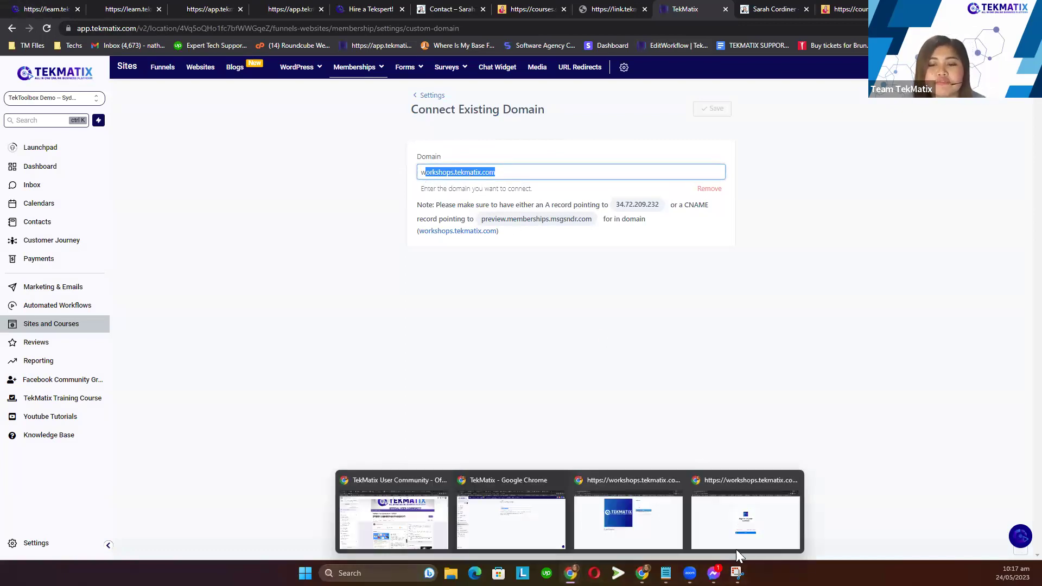
left_click(760, 535)
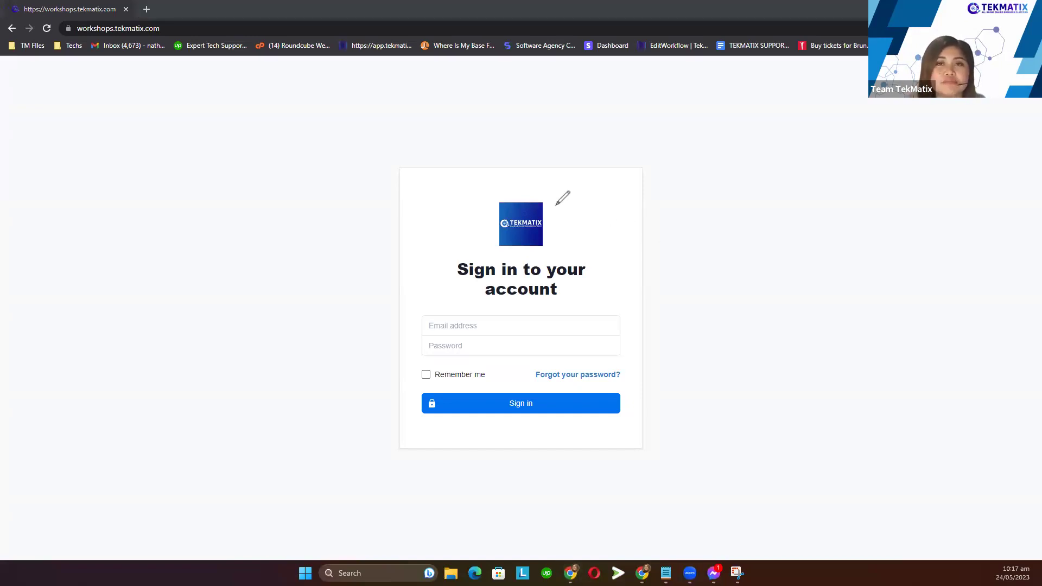
- Annotate the sign-in page by circling and pointing an arrow at its logo and marking the surrounding areas, and clear the markings
mouse_move(562, 190)
left_mouse_down()
mouse_move(542, 256)
mouse_move(524, 194)
left_mouse_up()
mouse_move(780, 214)
left_mouse_down()
mouse_move(549, 216)
mouse_move(558, 220)
left_mouse_up()
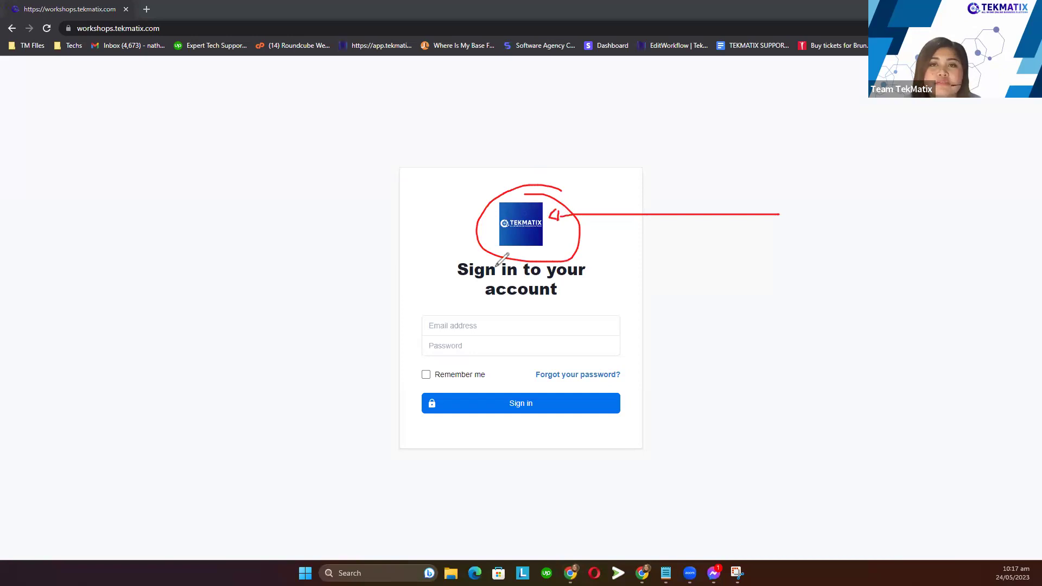
left_click_drag(181, 122, 414, 122)
left_click_drag(281, 413, 448, 413)
mouse_move(437, 160)
left_mouse_down()
mouse_move(415, 201)
mouse_move(408, 156)
left_mouse_up()
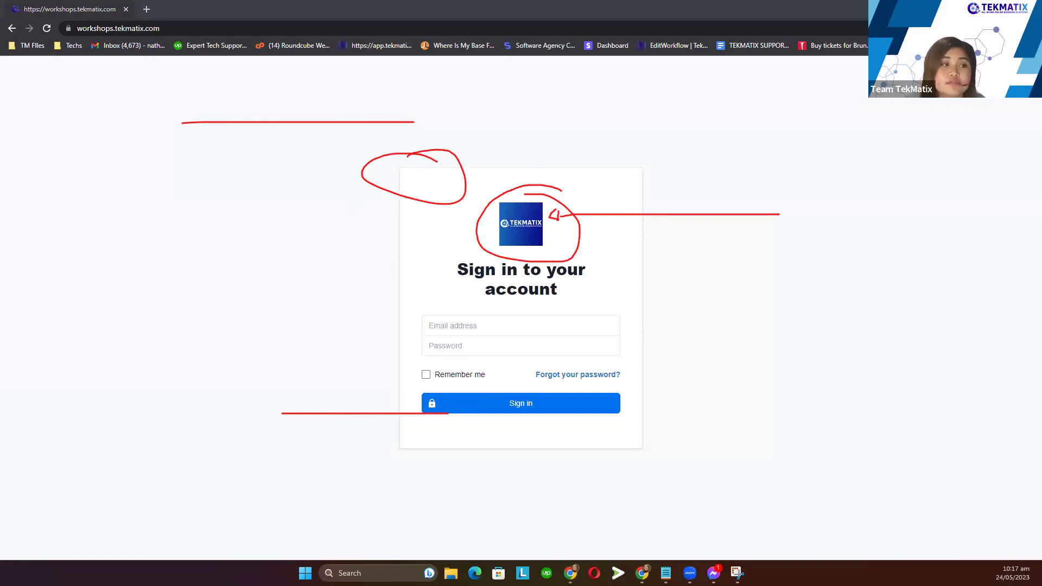
key("Escape")
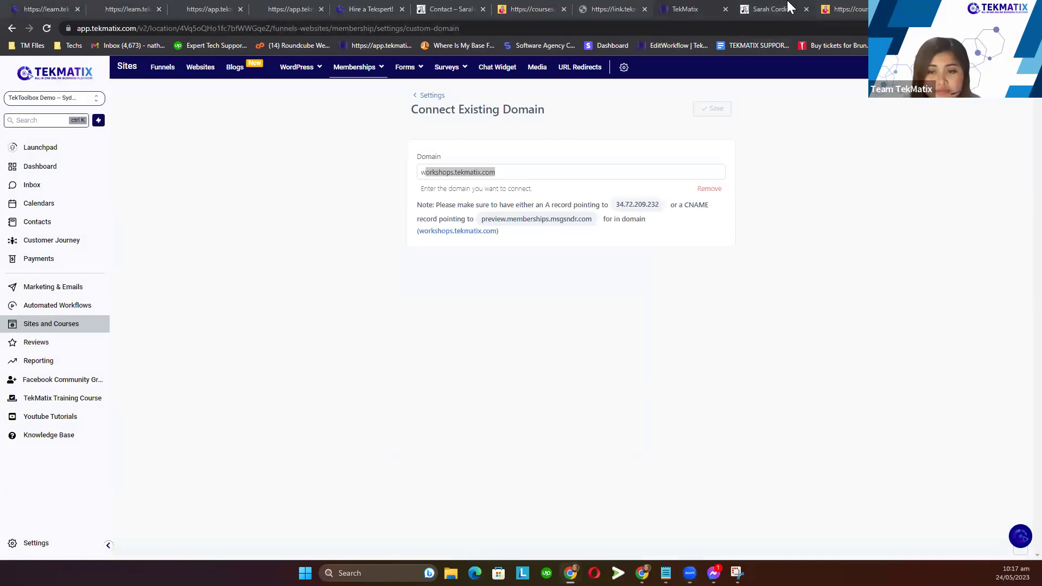
- Switch to the sarahcordiner.com page and open Chaos To Control – VA Package from its Courses menu
left_click(789, 7)
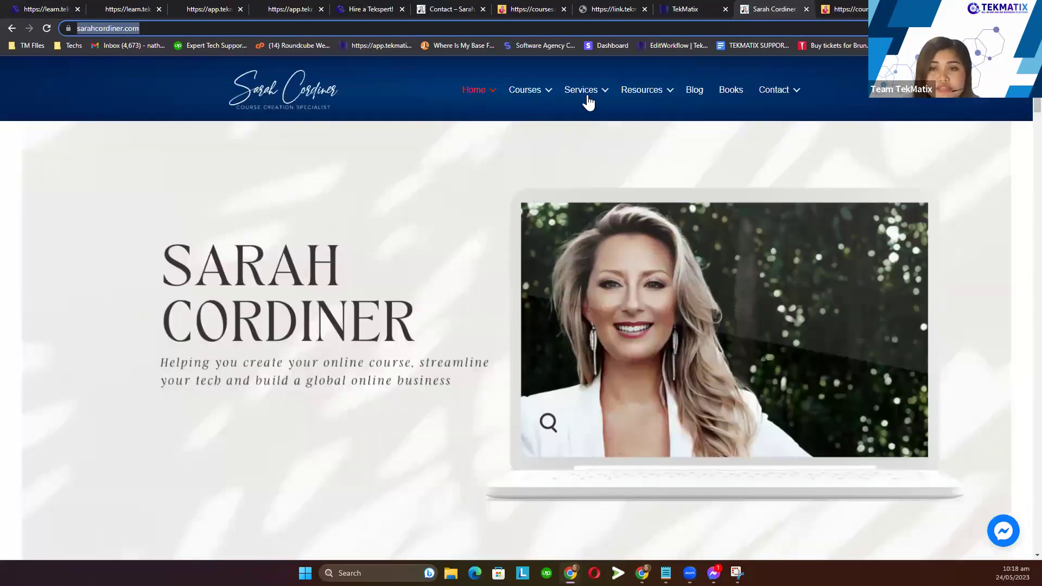
mouse_move(536, 96)
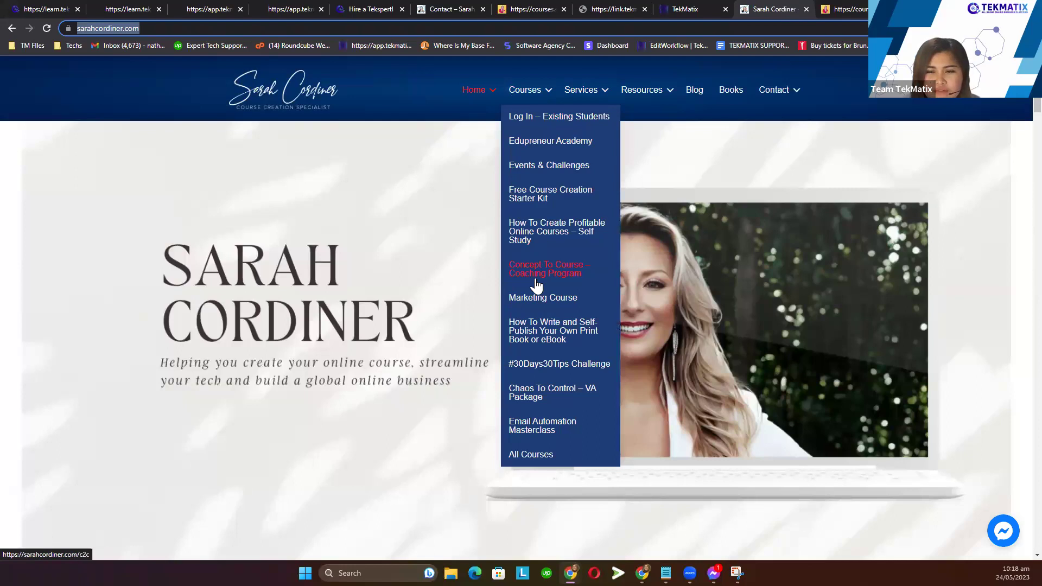
scroll(559, 333, "down", 2)
scroll(531, 225, "up", 1)
scroll(531, 224, "up", 1)
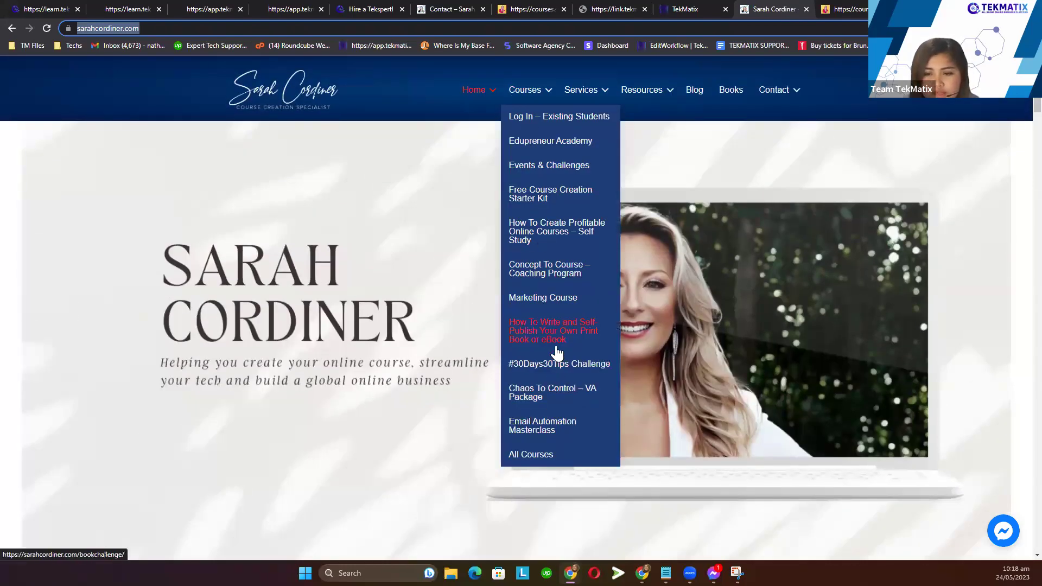
left_click(556, 391)
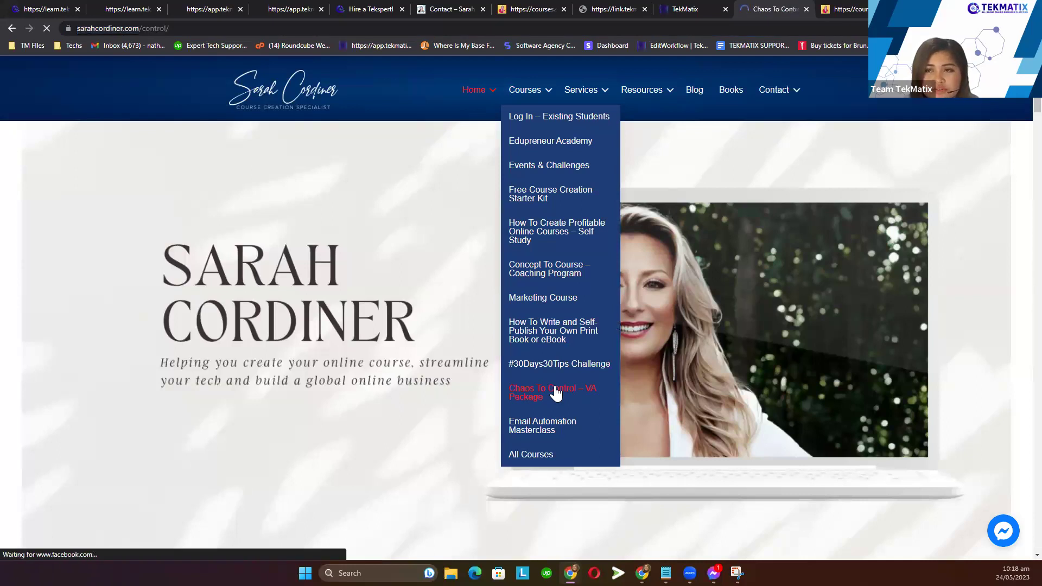
- Follow Get It Now to the package options and view the checkout for the $147 USD Starter Kit
scroll(549, 391, "down", 10)
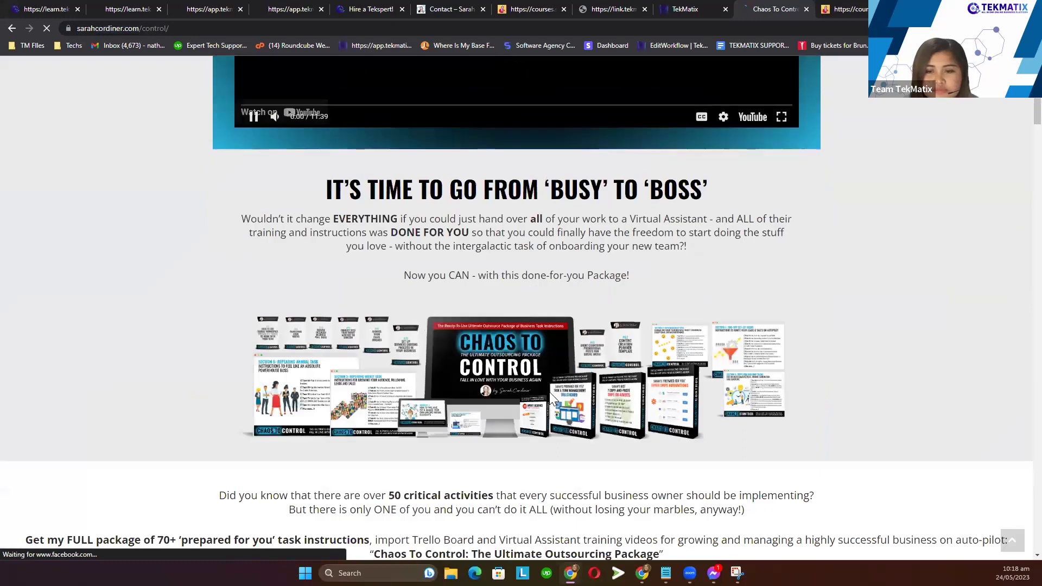
scroll(549, 391, "down", 20)
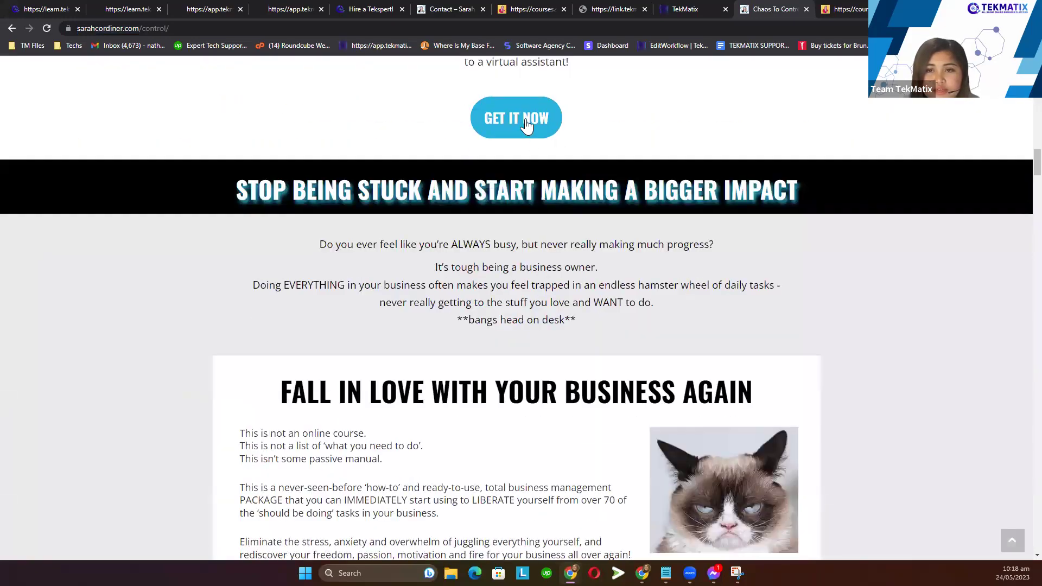
left_click(527, 124)
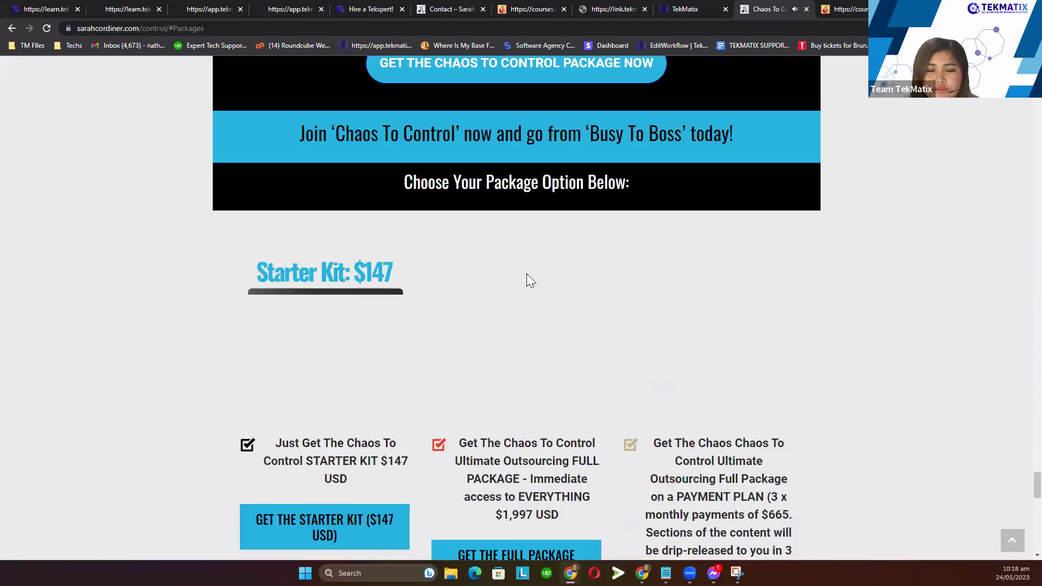
scroll(516, 349, "down", 2)
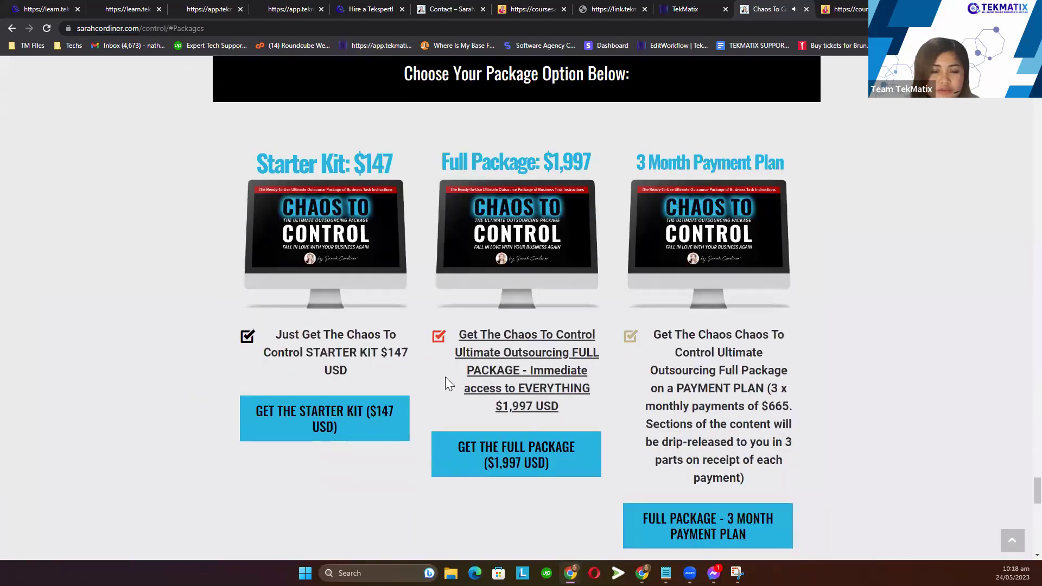
left_click(373, 428)
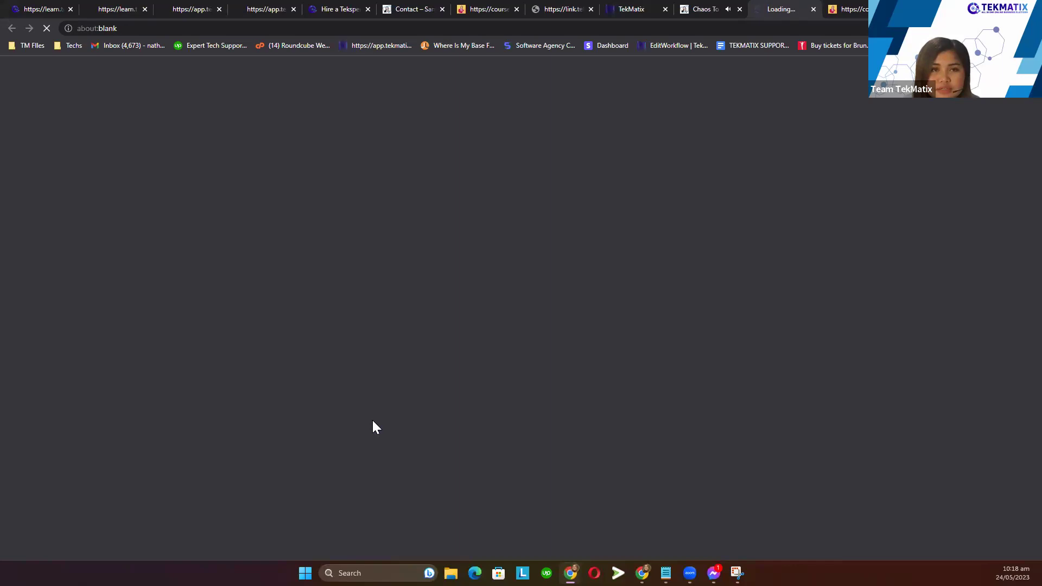
left_click(714, 7)
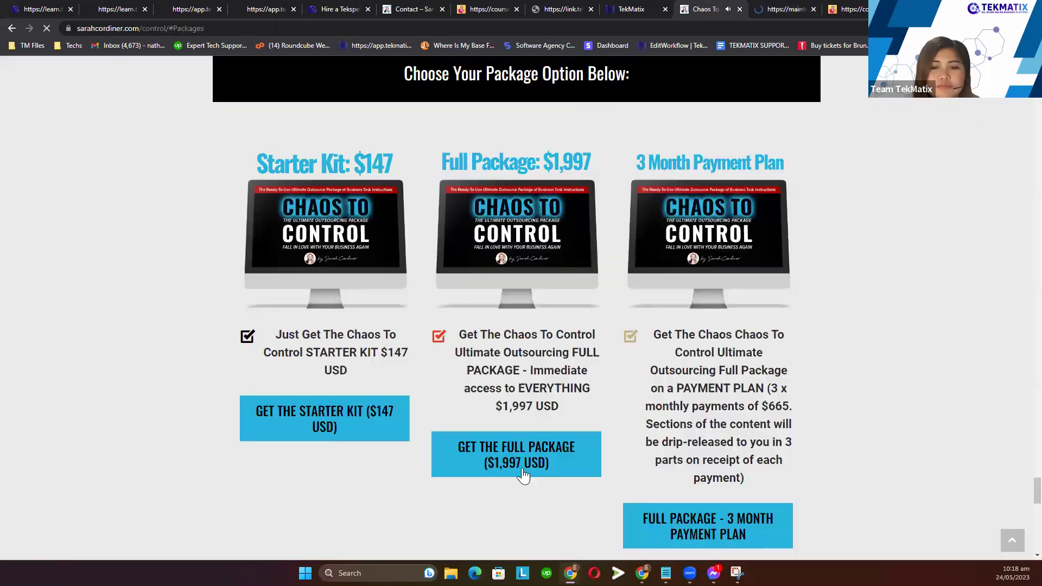
left_click(784, 8)
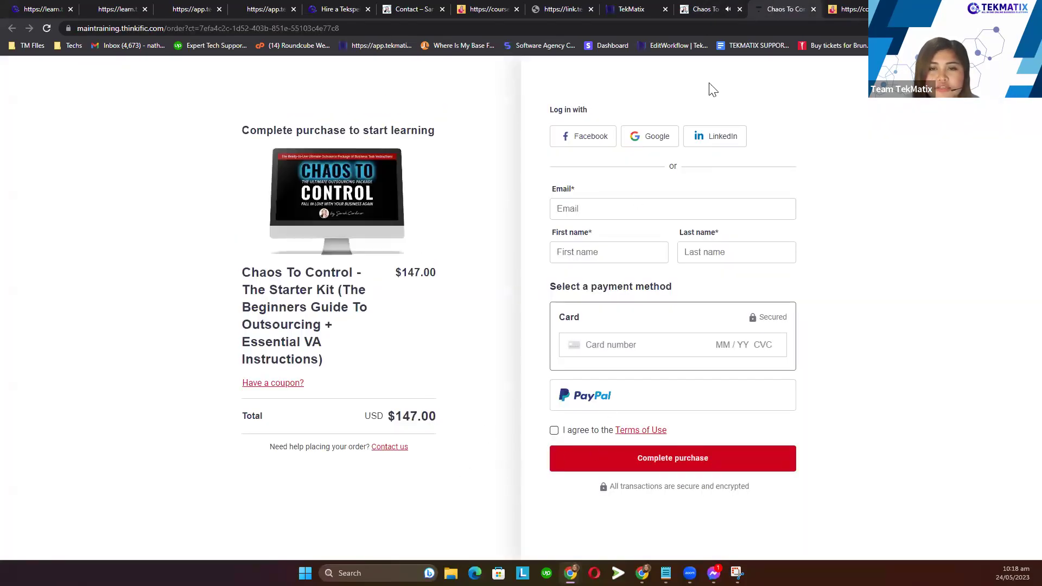
- Return to the Chaos To Control package options and launch the Full Package - 3 Month Payment Plan checkout
left_click(722, 9)
scroll(703, 497, "down", 3)
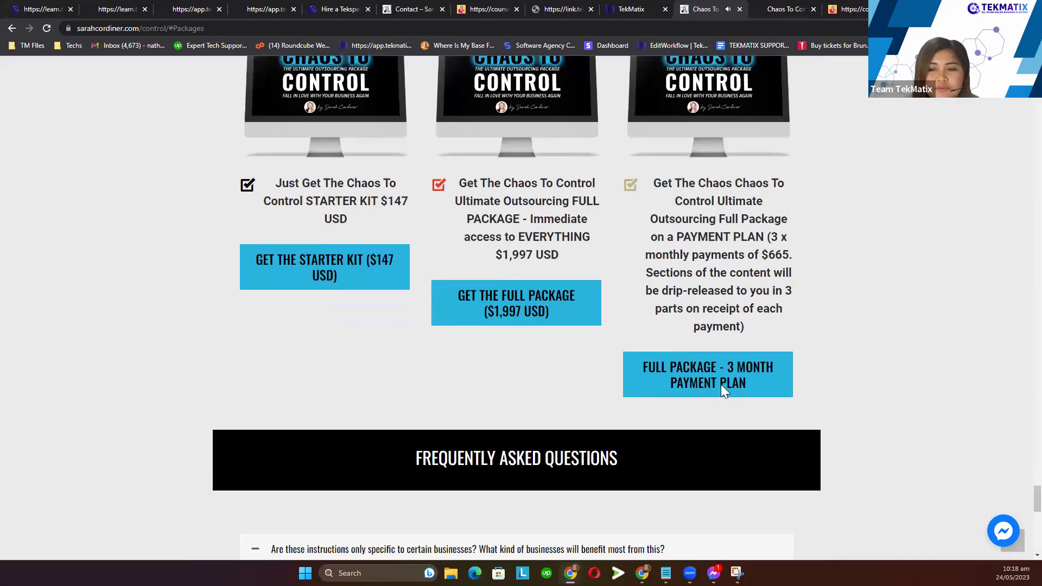
left_click(722, 365)
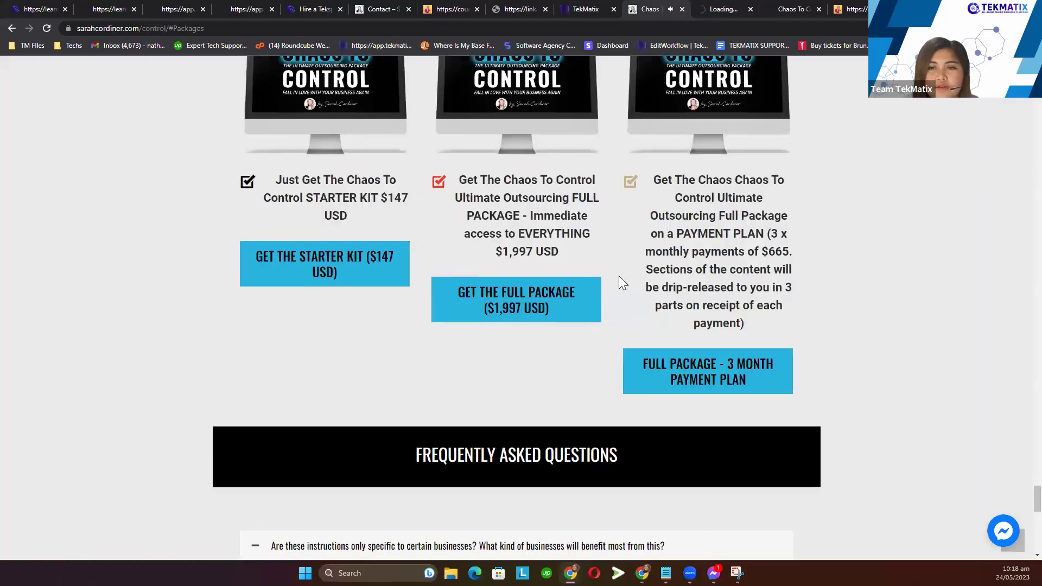
- Go back up the Chaos To Control sales page and pause its introduction video
scroll(615, 282, "up", 20)
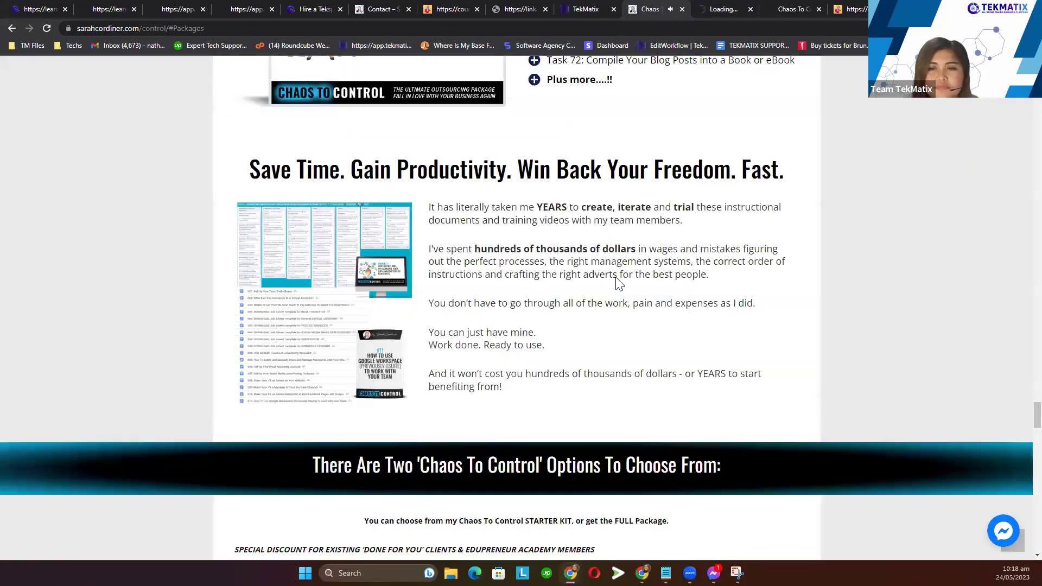
scroll(615, 279, "up", 20)
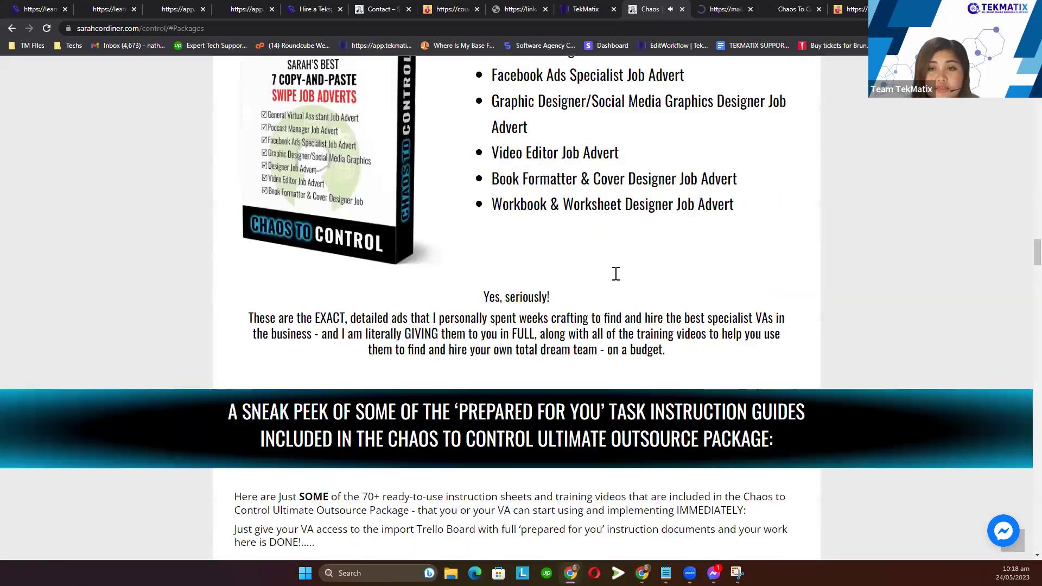
scroll(565, 354, "up", 20)
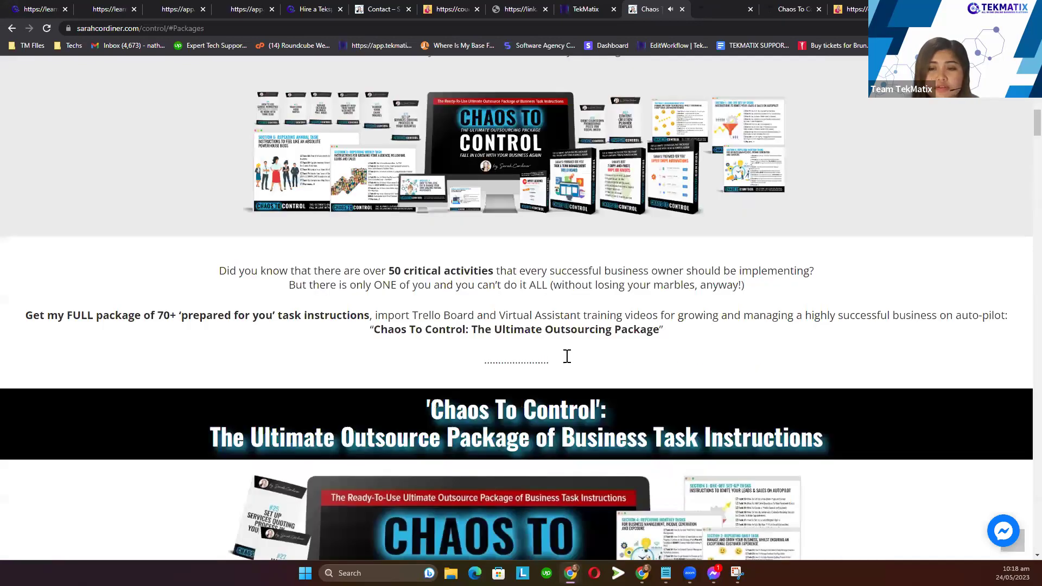
scroll(598, 278, "down", 5)
scroll(261, 443, "up", 1)
left_click(254, 481)
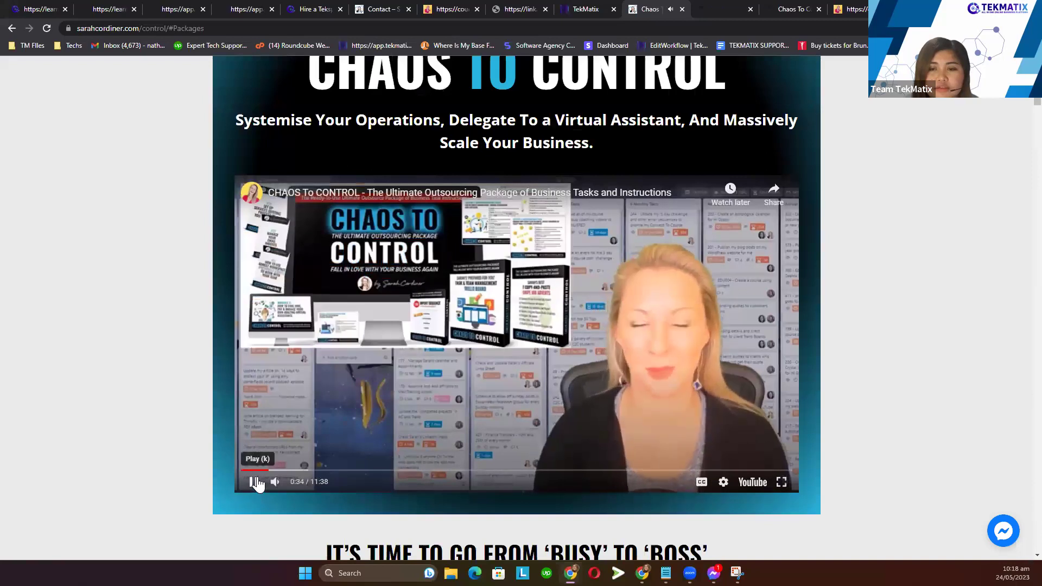
- Close the Chaos To Control checkout pages and return to the sales page
left_click(786, 8)
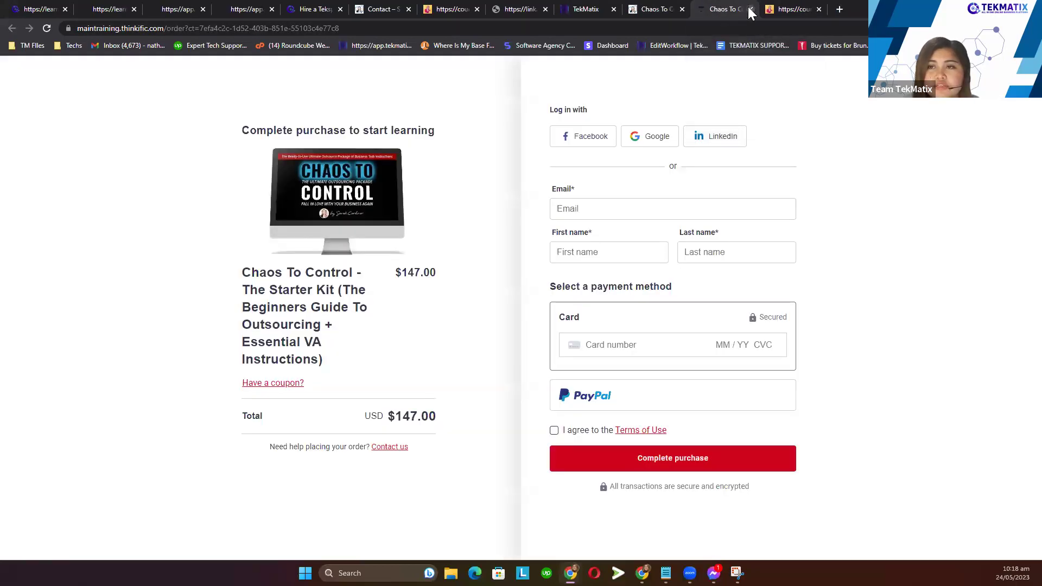
left_click(750, 9)
left_click(657, 10)
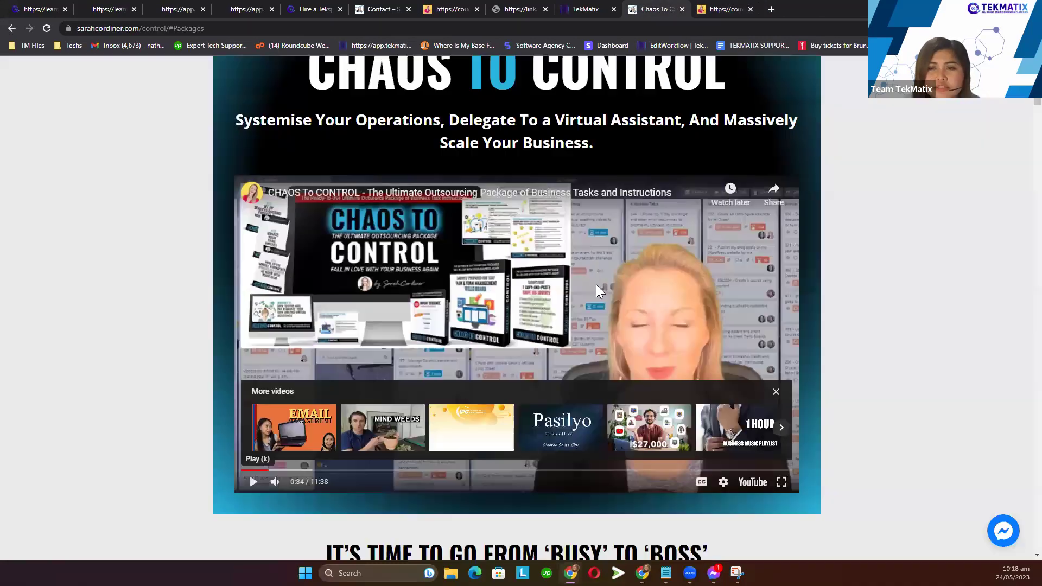
- Open the Edupreneur Academy page from the Courses menu and look through its sales content and join links
scroll(595, 287, "up", 5)
mouse_move(547, 90)
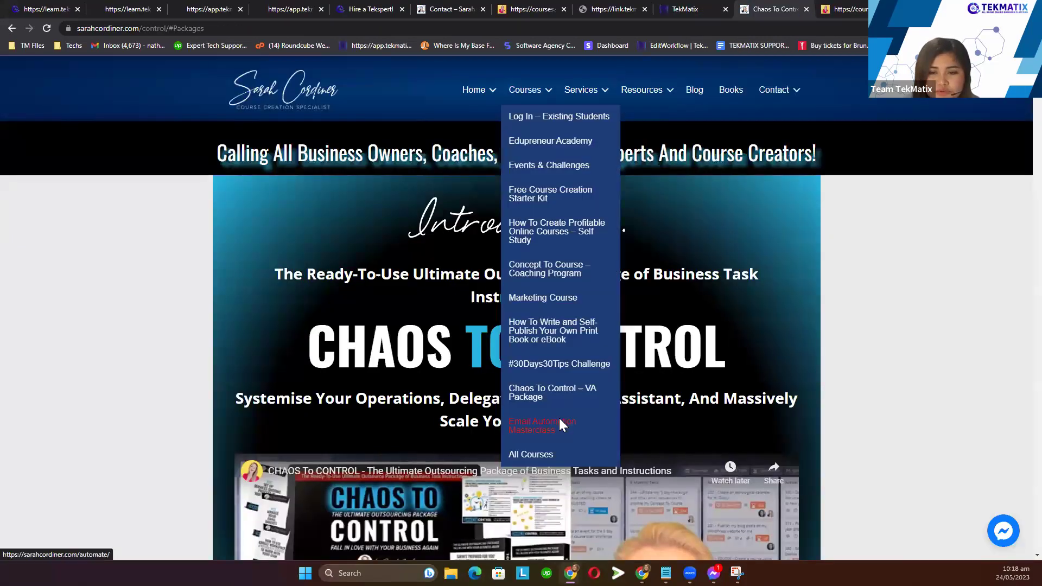
scroll(561, 426, "down", 2)
scroll(584, 248, "up", 2)
mouse_move(530, 108)
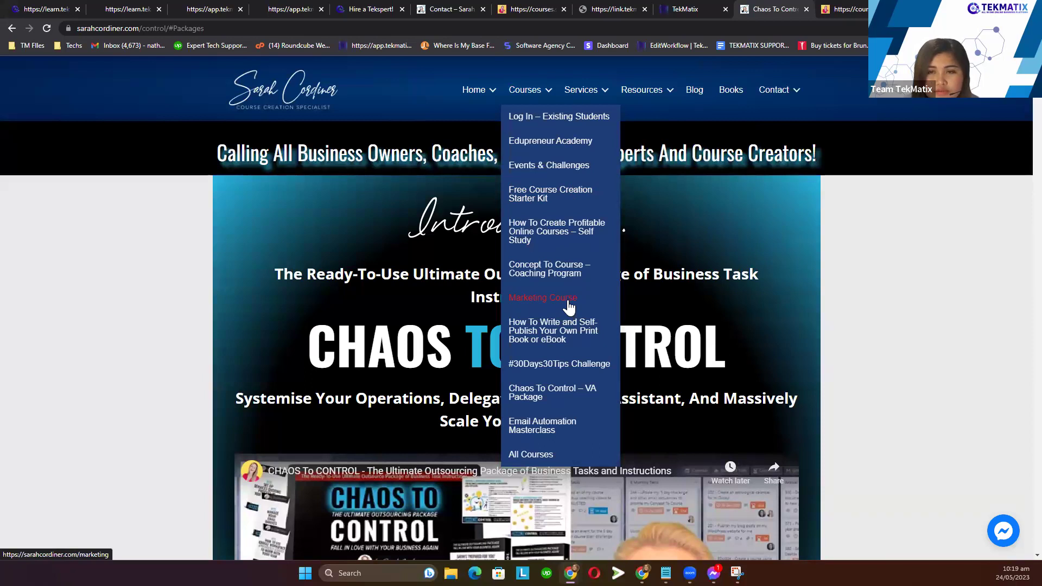
left_click(564, 147)
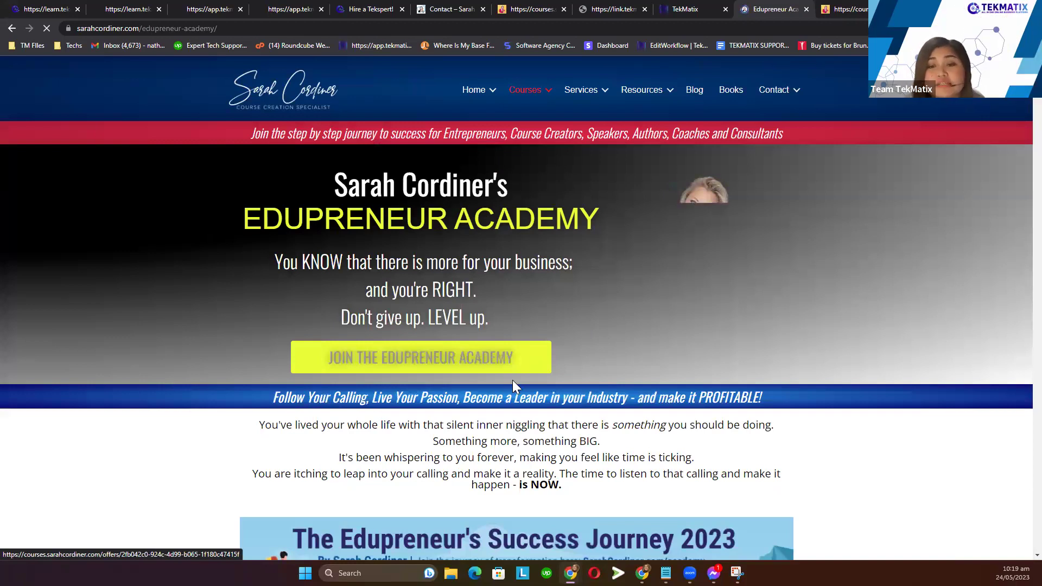
scroll(515, 378, "down", 2)
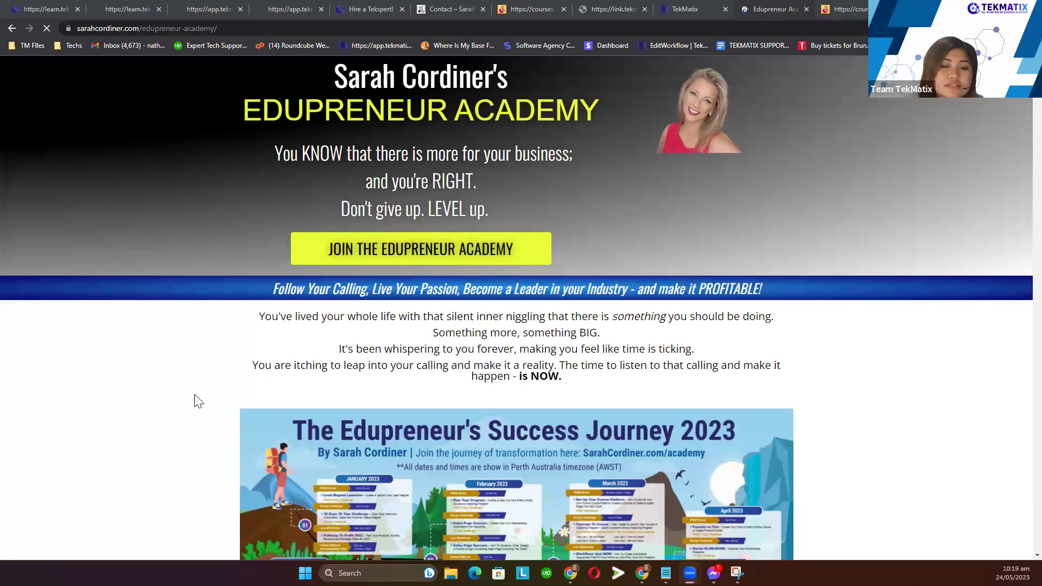
scroll(362, 522, "down", 10)
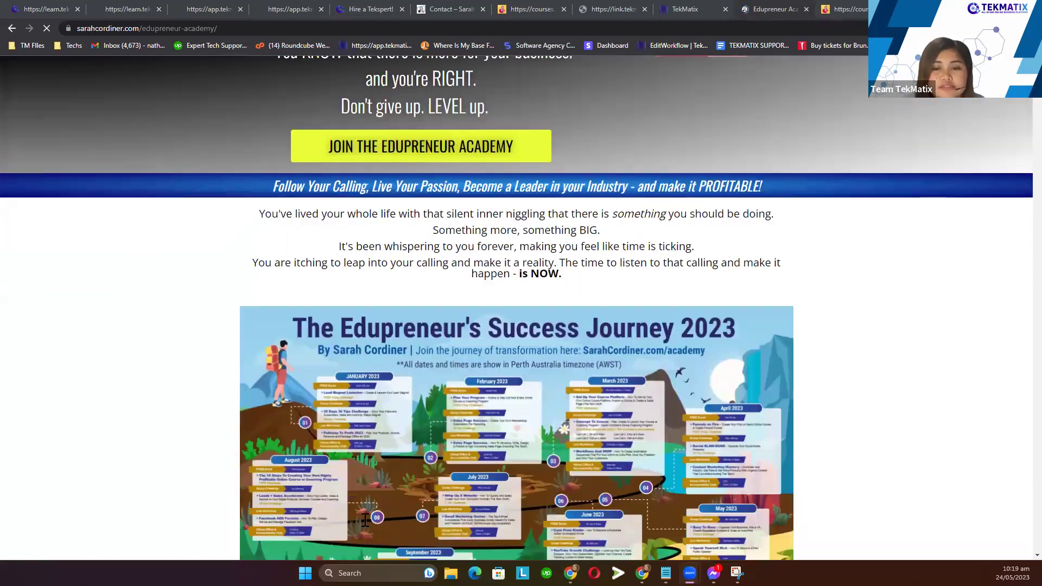
scroll(627, 225, "down", 10)
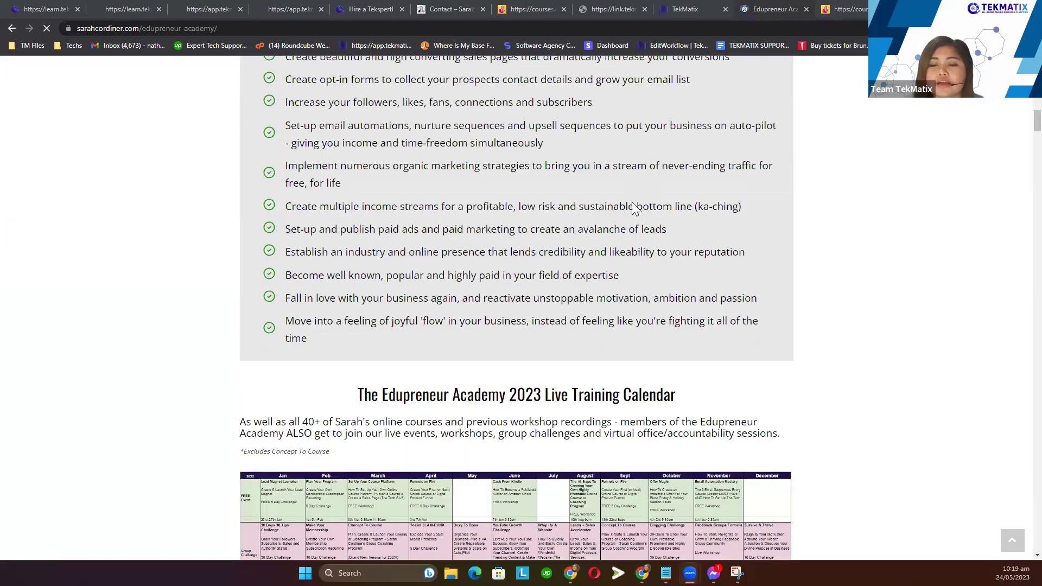
scroll(626, 225, "down", 7)
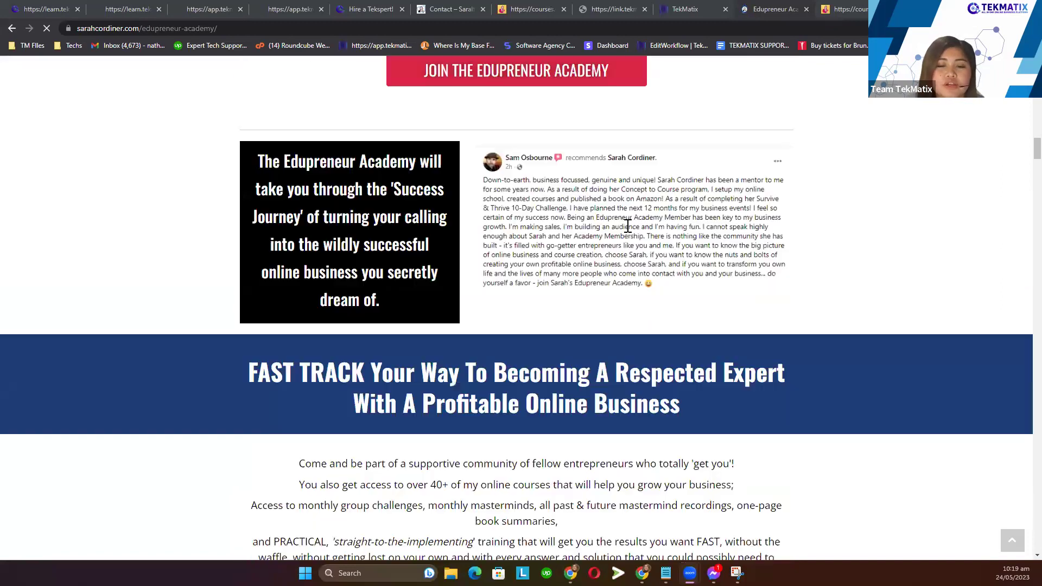
scroll(627, 226, "down", 15)
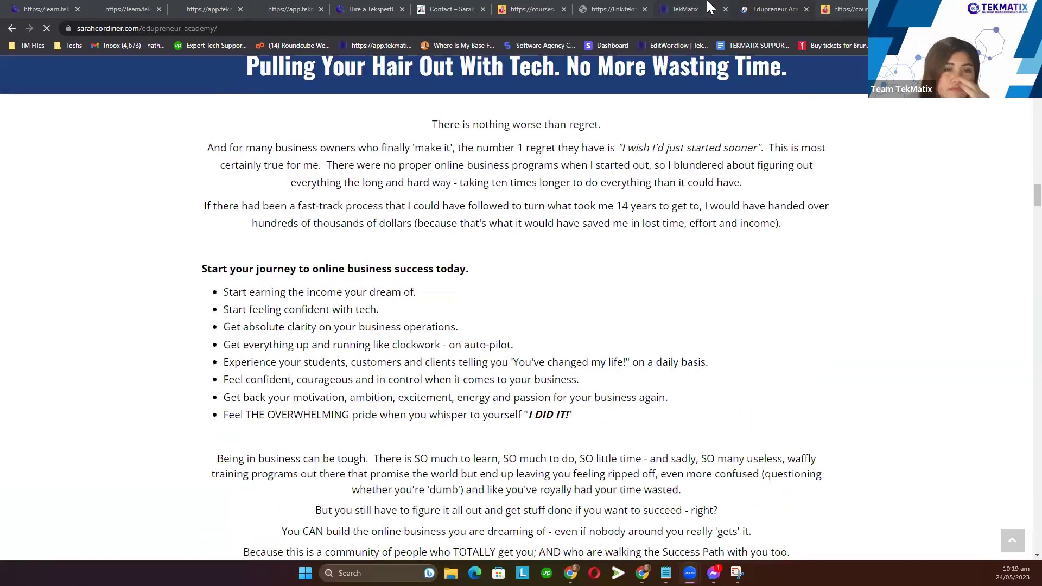
- Return to TekMatix from the Edupreneur Academy page and open the Contacts list
left_click(709, 7)
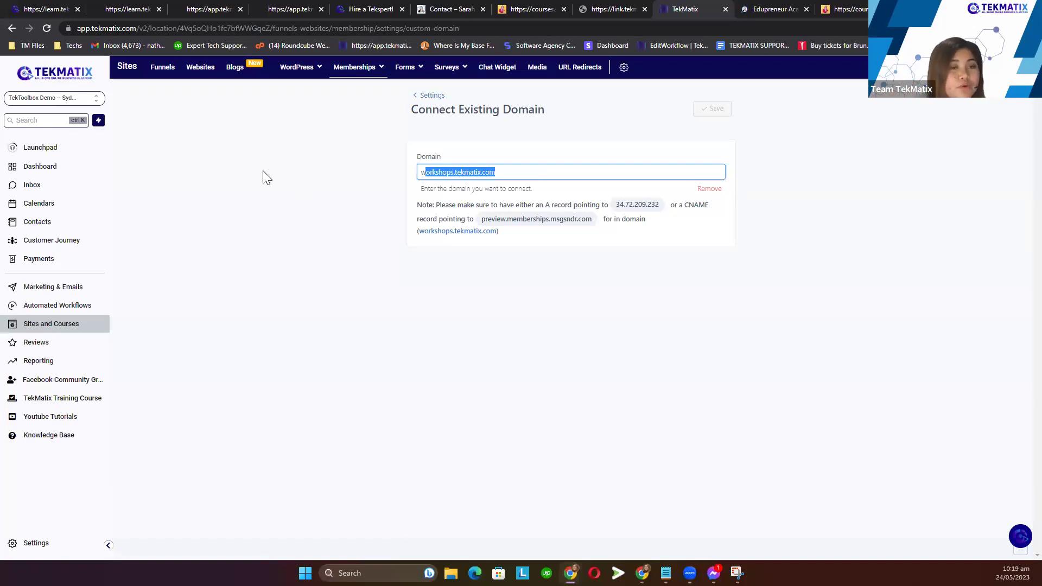
left_click(67, 228)
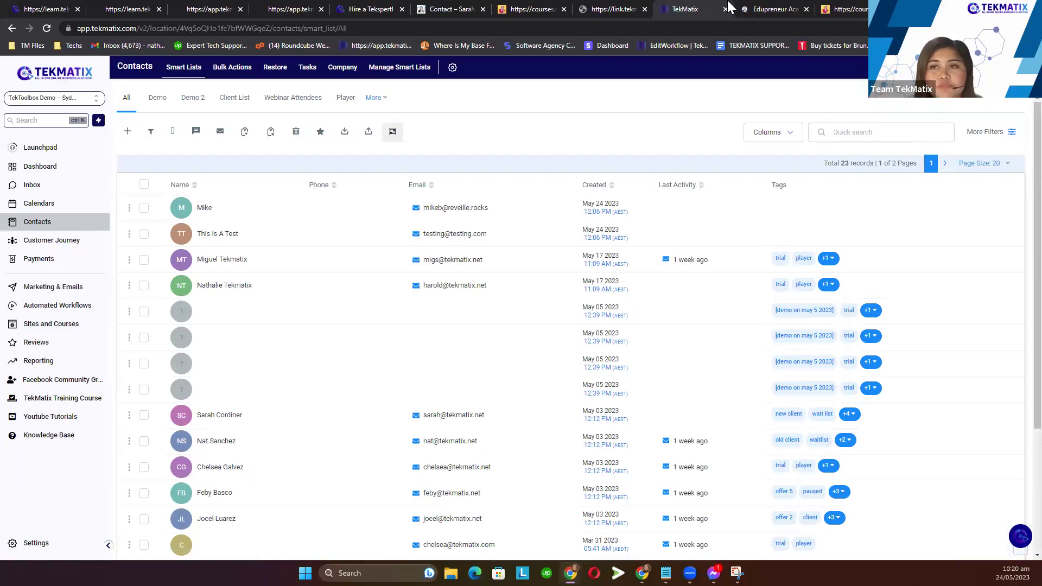
- Bring up the Hire a Tekspert booking page, select its web address, and switch to the other open window
left_click(369, 8)
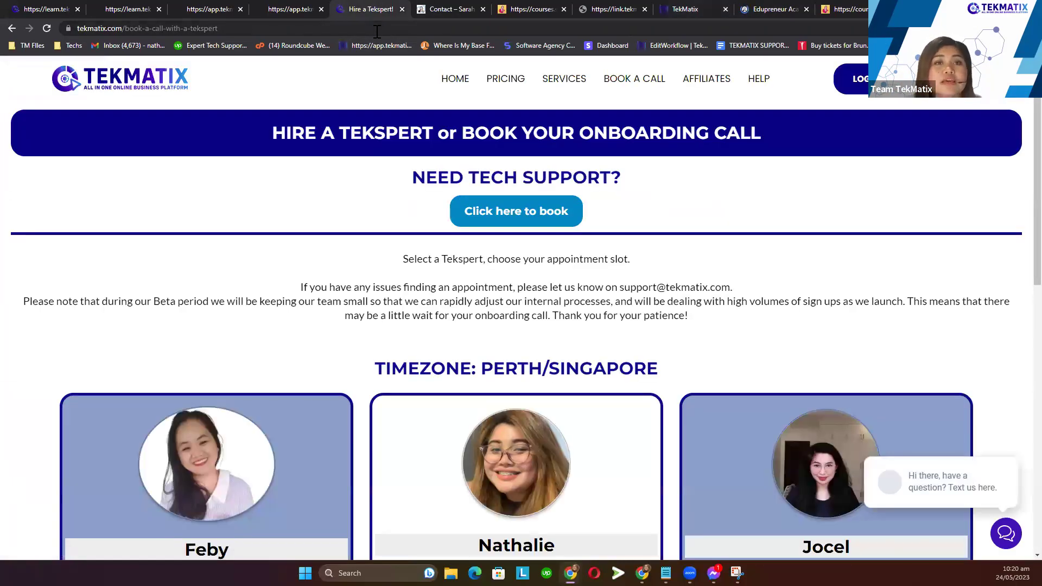
left_click(377, 31)
key("alt+Tab")
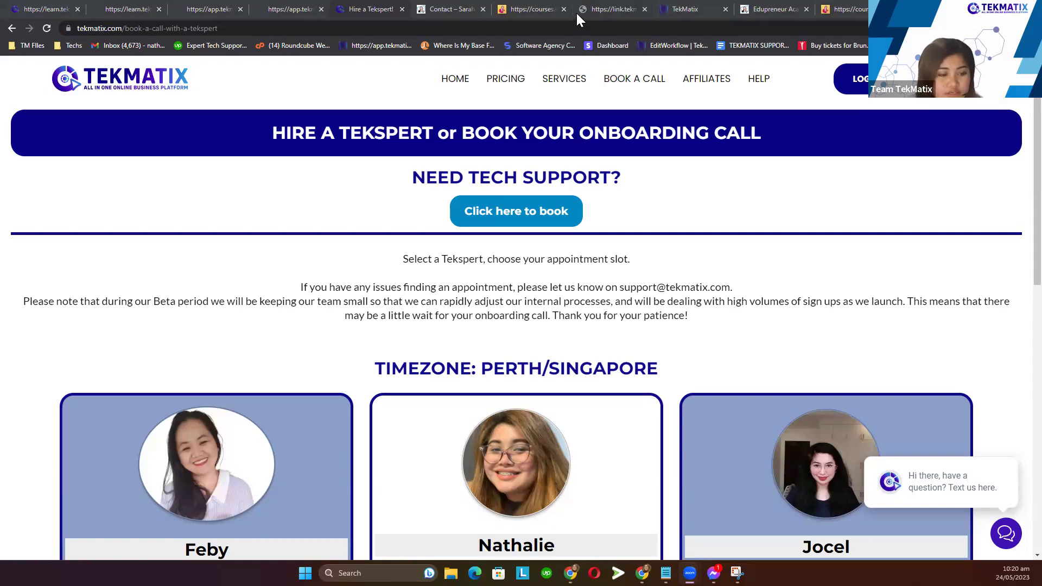
- Switch from the booking page to the app.tekmatix.com preview page
left_click(444, 7)
left_click(360, 7)
left_click(288, 7)
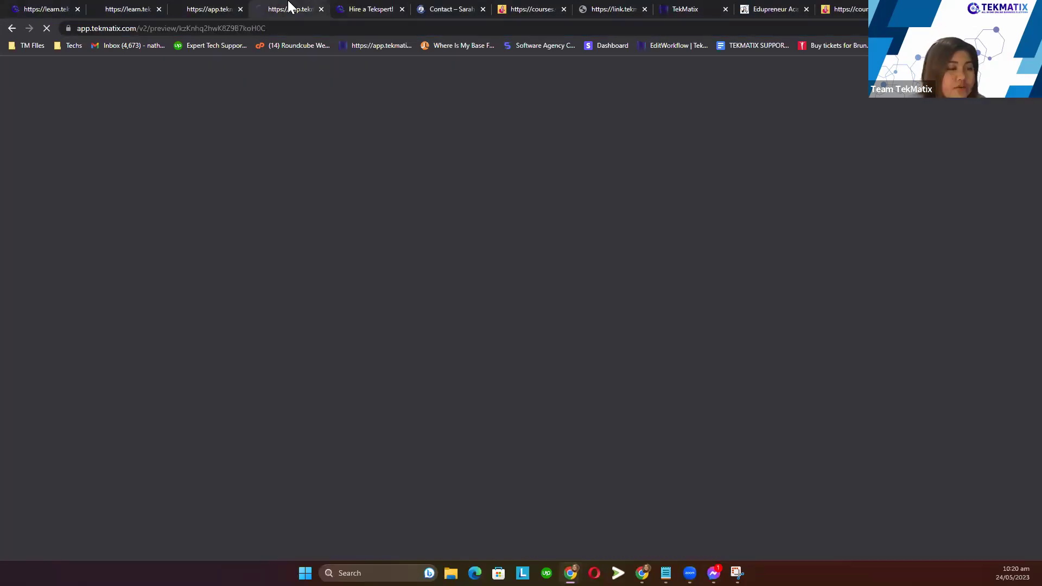